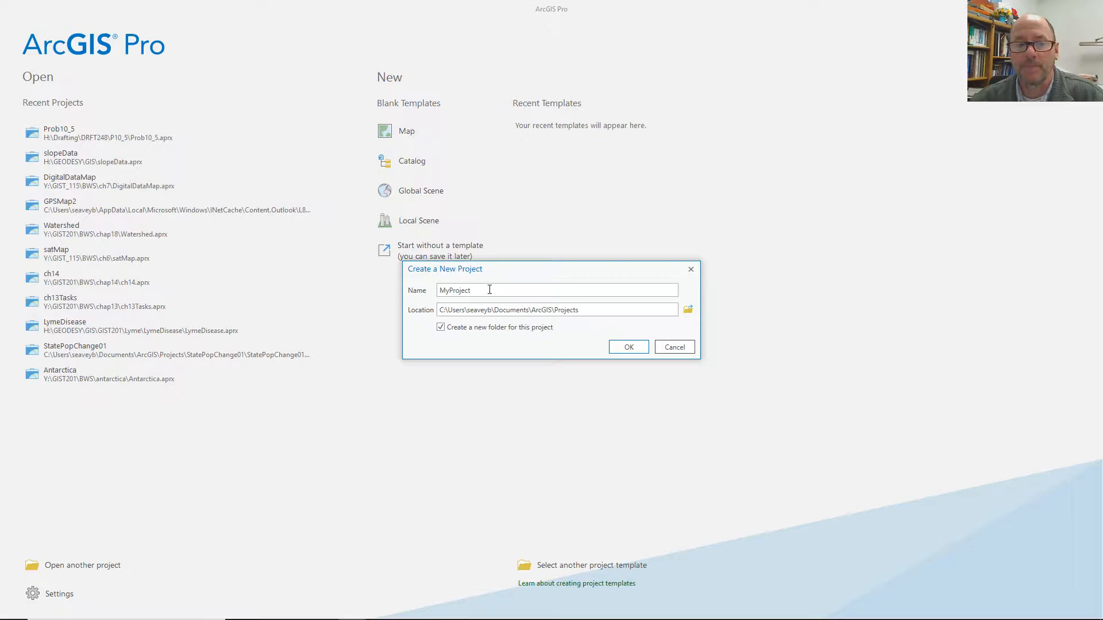
Create a blank map project named travEx in H:\GEODESY\Surveying without a new folder.
{"action": "type", "text": "t"}
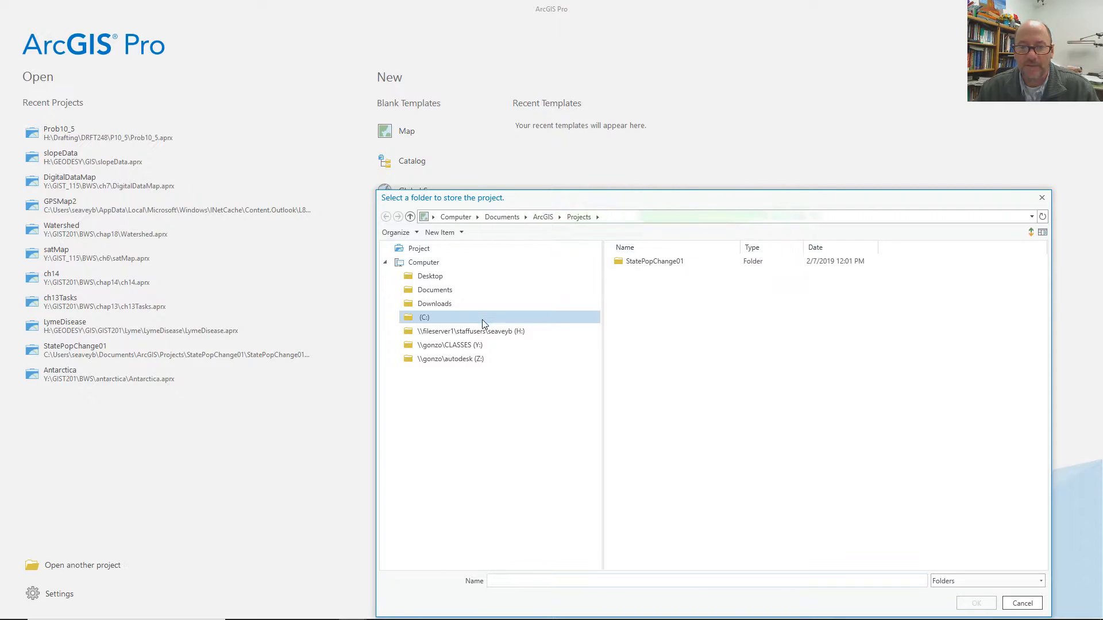
{"action": "left_click", "coordinate": [438, 334]}
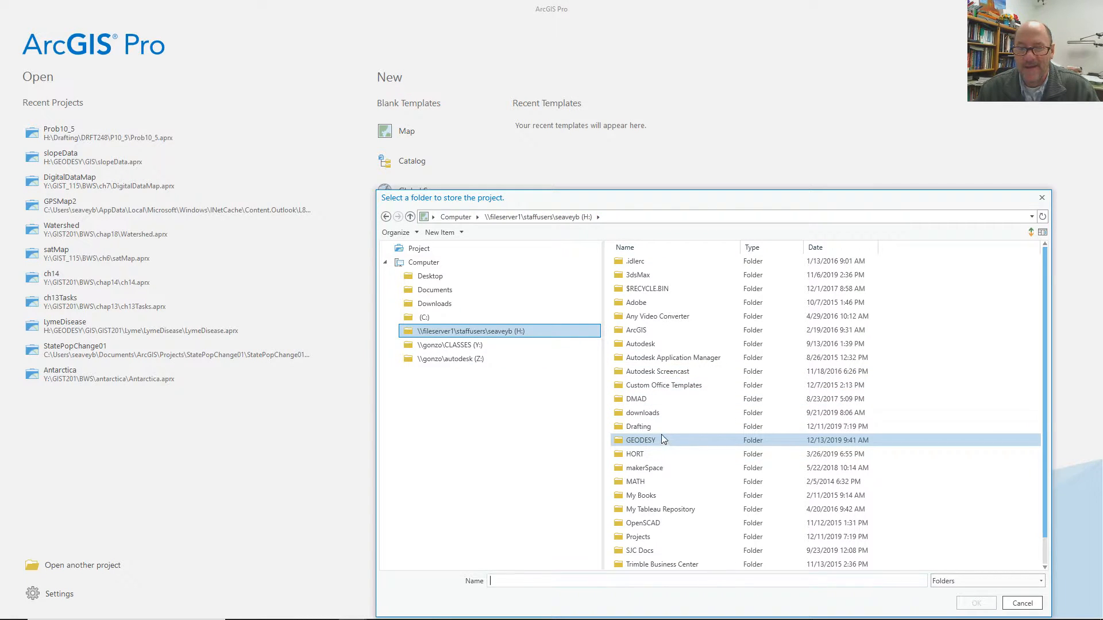
{"action": "double_click", "coordinate": [643, 440]}
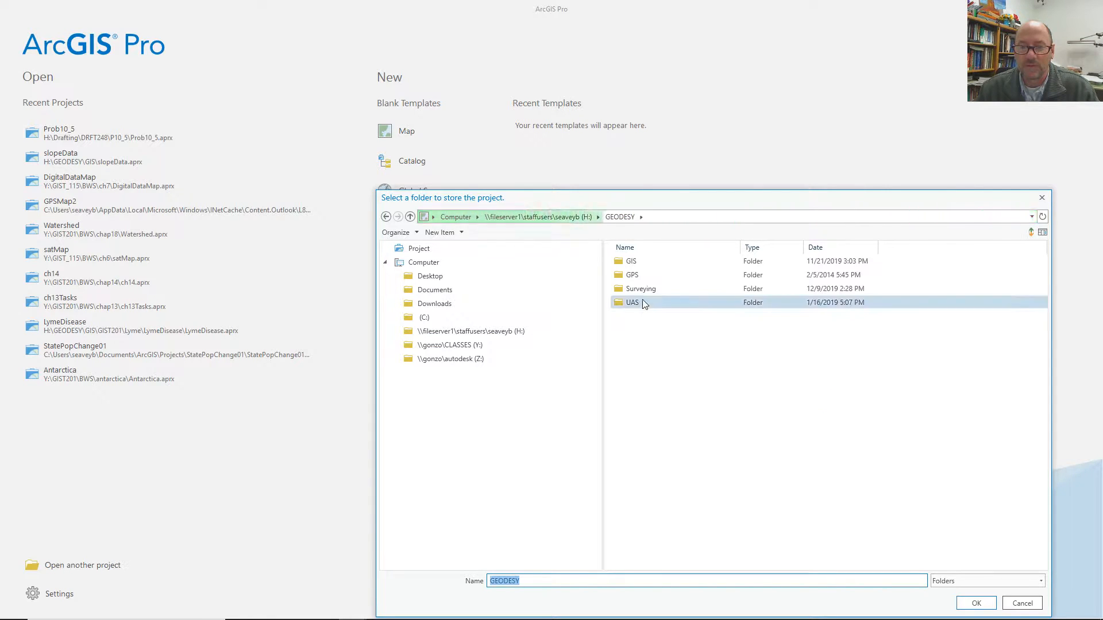
{"action": "left_click", "coordinate": [646, 293]}
{"action": "left_click", "coordinate": [976, 604]}
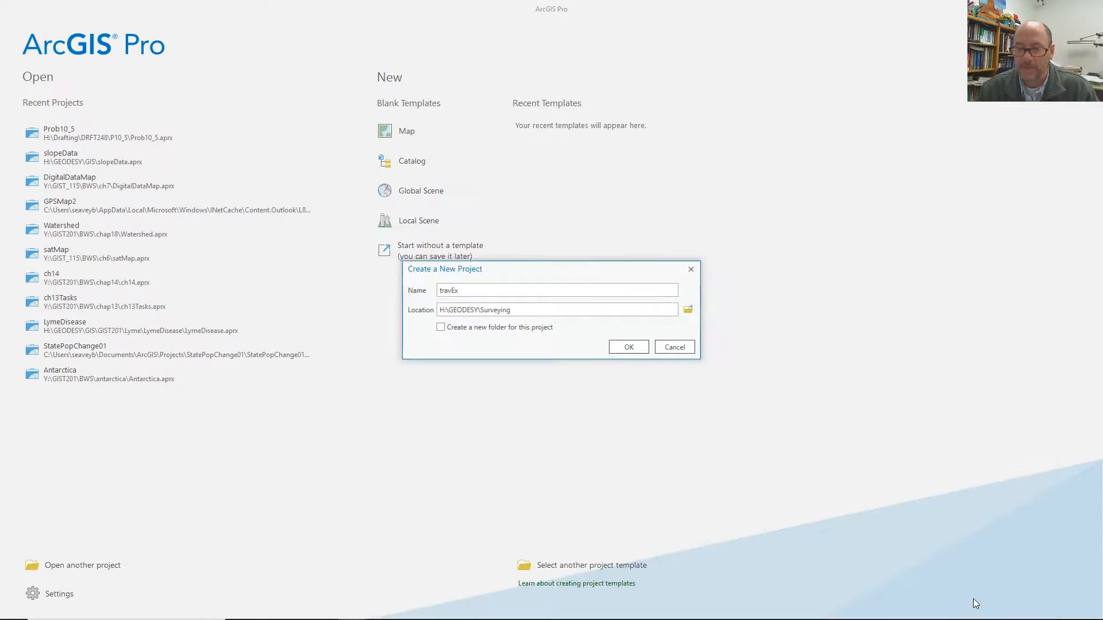
{"action": "left_click", "coordinate": [621, 348]}
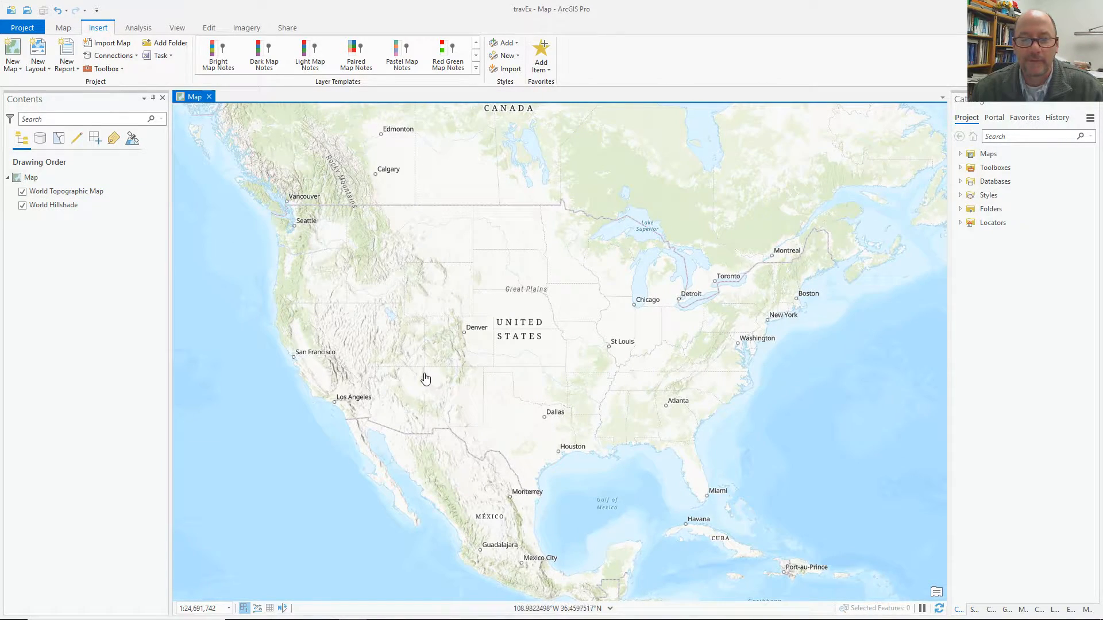
Give the map coordinate system 2259, NAD 1983 StatePlane New Mexico West FIPS 3003 (US Feet).
{"action": "scroll", "coordinate": [425, 379], "scroll_direction": "up", "scroll_amount": 10}
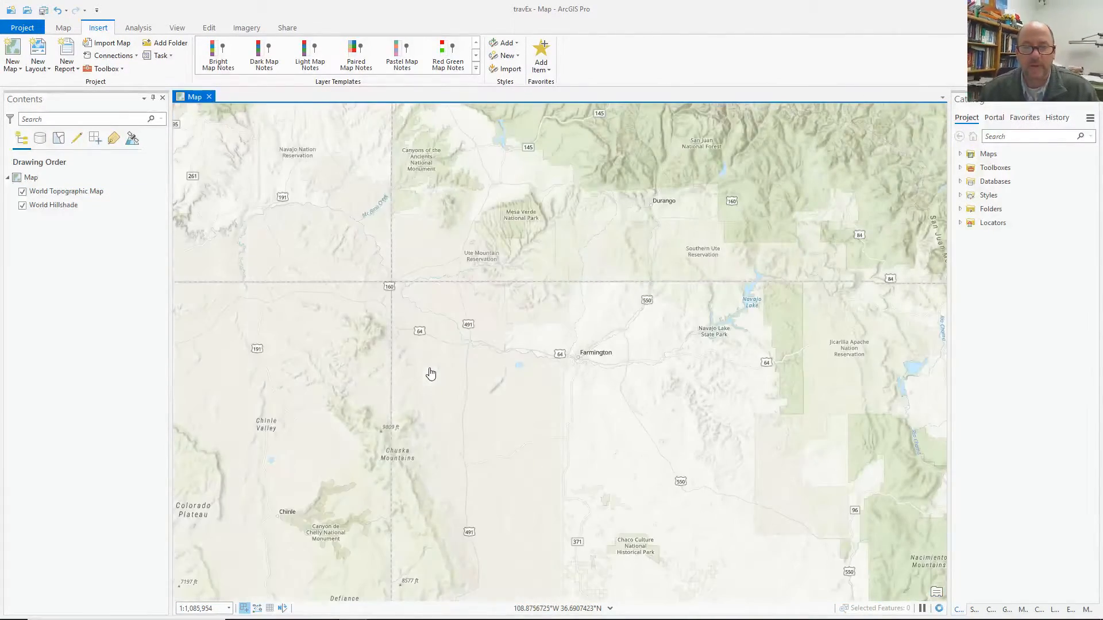
{"action": "double_click", "coordinate": [30, 178]}
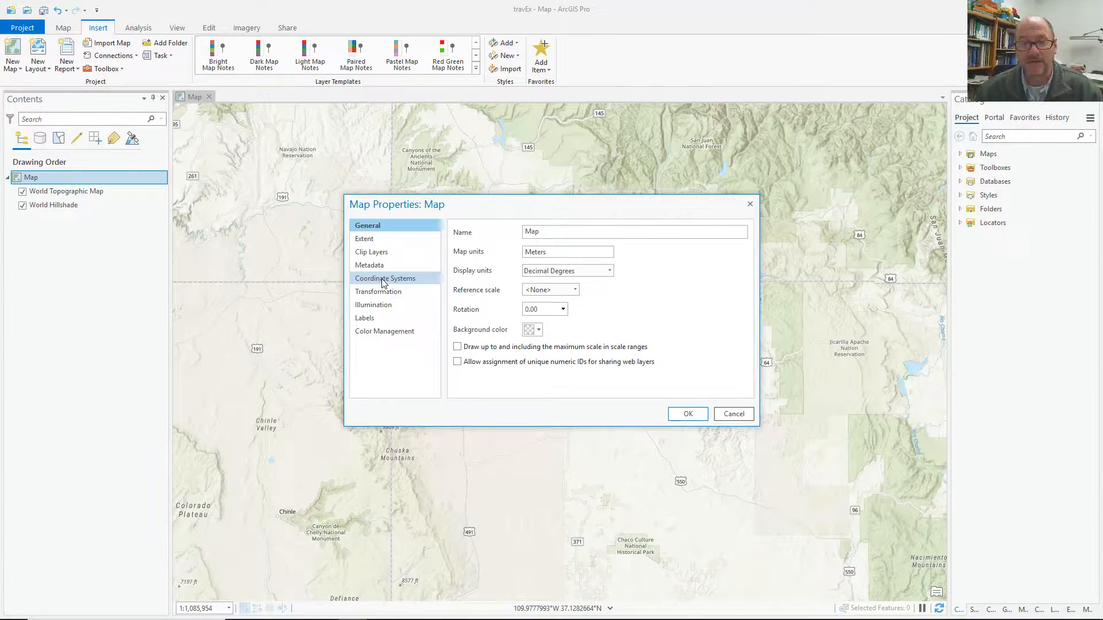
{"action": "left_click", "coordinate": [384, 280]}
{"action": "left_click", "coordinate": [604, 299]}
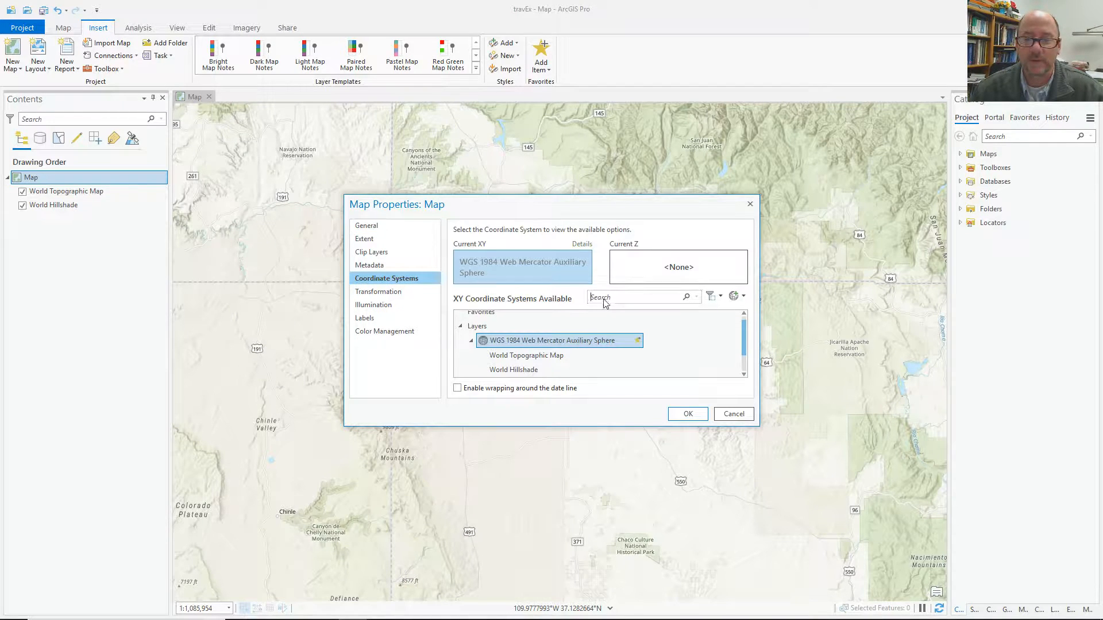
{"action": "type", "text": "2259"}
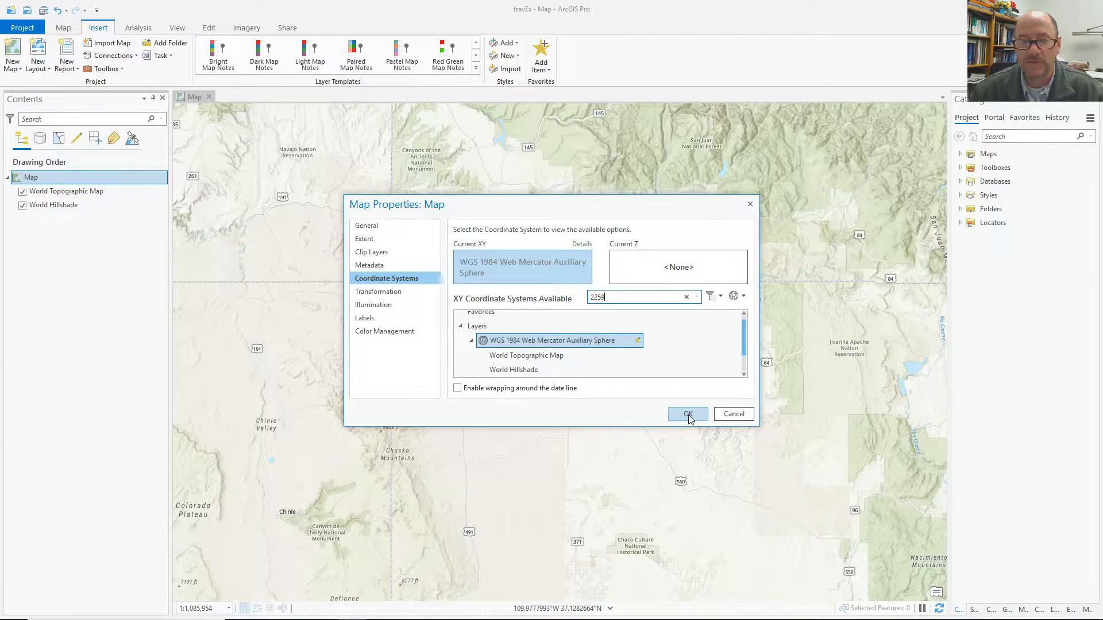
{"action": "key", "text": "Return"}
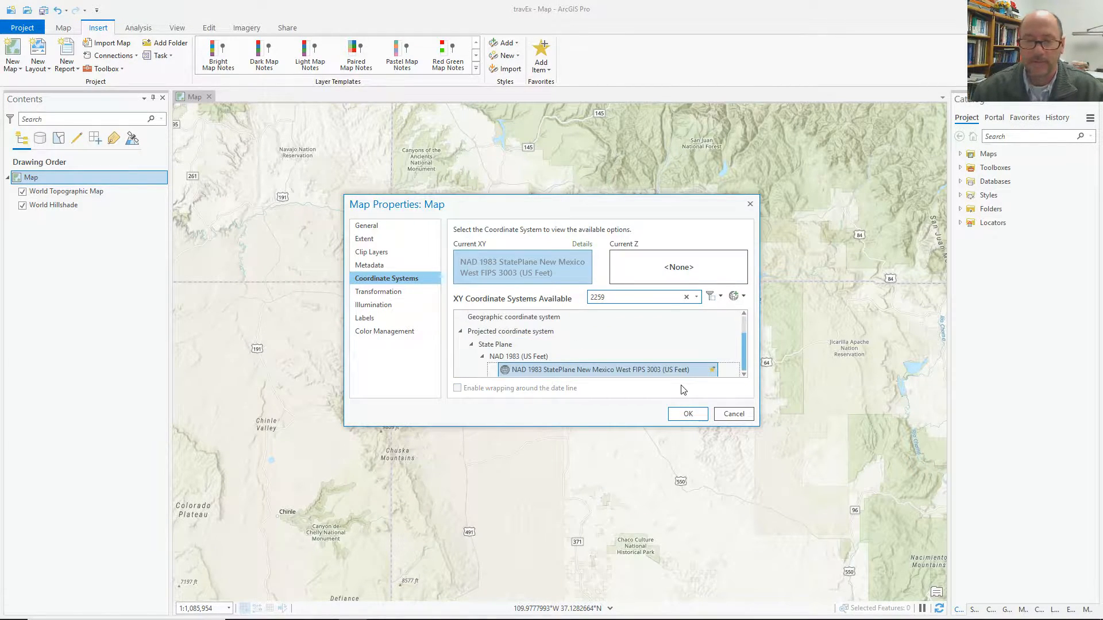
{"action": "left_click", "coordinate": [687, 414]}
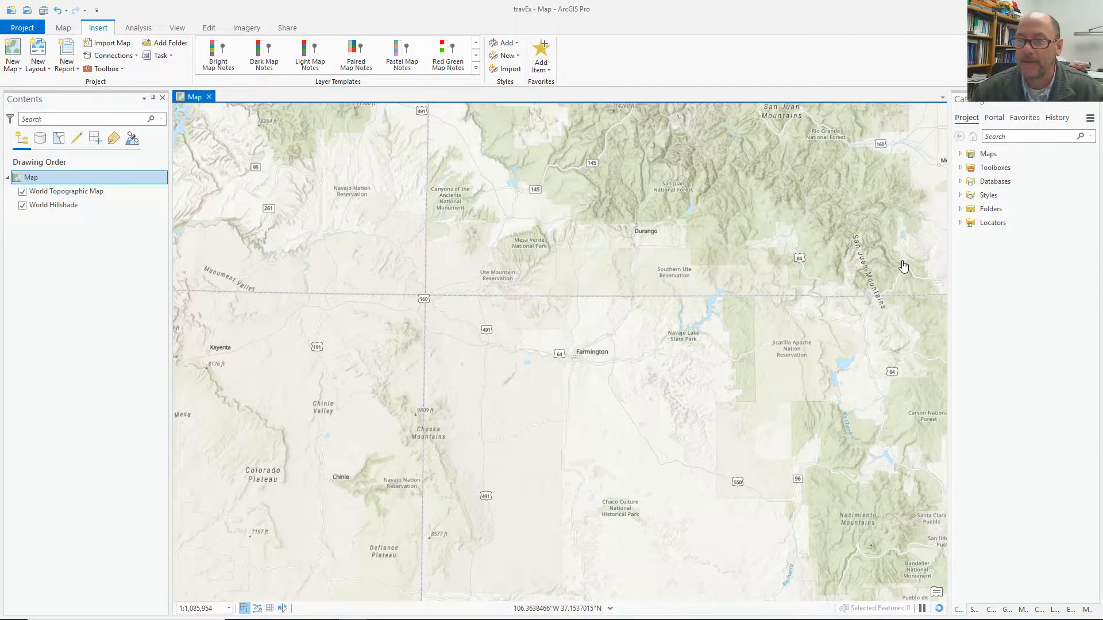
Expand Folders > Surveying in the Catalog and scroll through its items.
{"action": "left_click", "coordinate": [960, 210]}
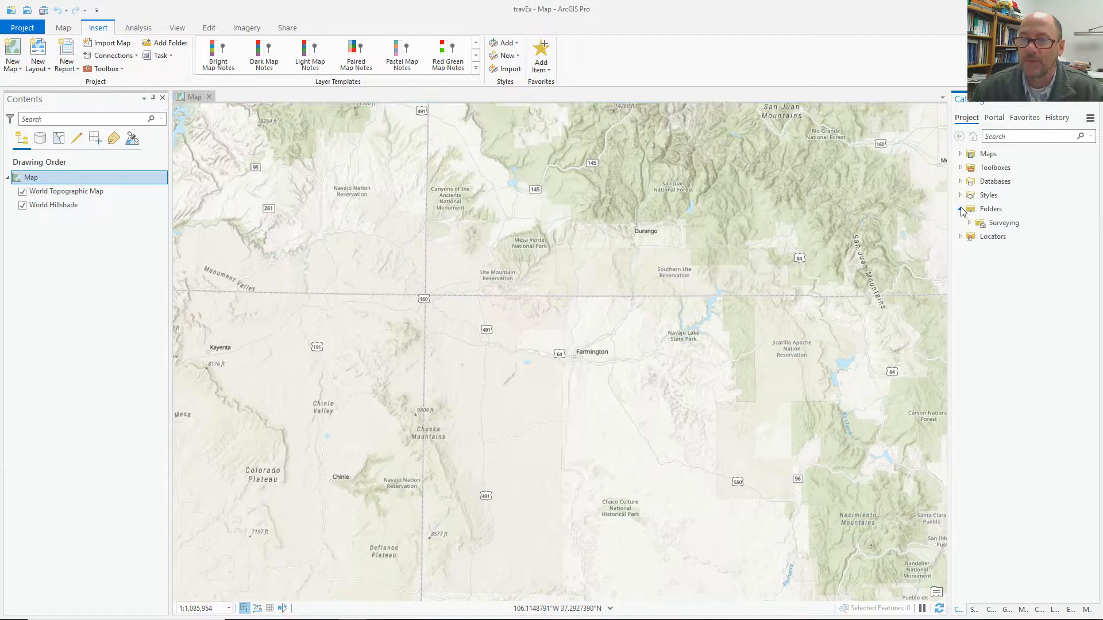
{"action": "left_click", "coordinate": [1026, 227]}
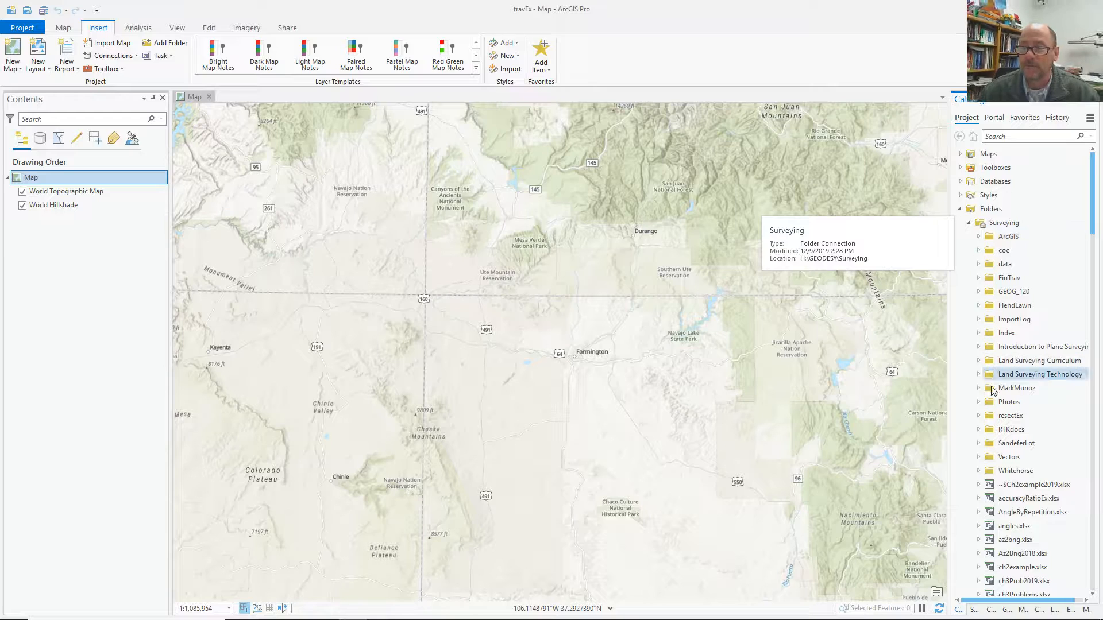
{"action": "scroll", "coordinate": [990, 402], "scroll_direction": "down", "scroll_amount": 3}
{"action": "scroll", "coordinate": [991, 403], "scroll_direction": "down", "scroll_amount": 5}
{"action": "scroll", "coordinate": [989, 321], "scroll_direction": "up", "scroll_amount": 8}
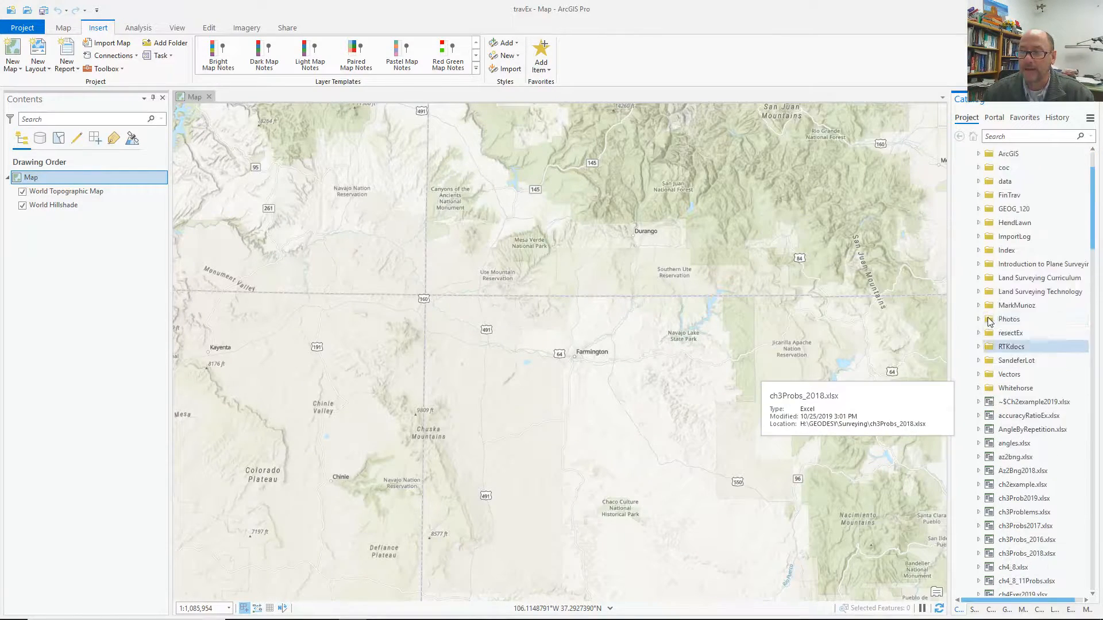
{"action": "scroll", "coordinate": [989, 322], "scroll_direction": "down", "scroll_amount": 12}
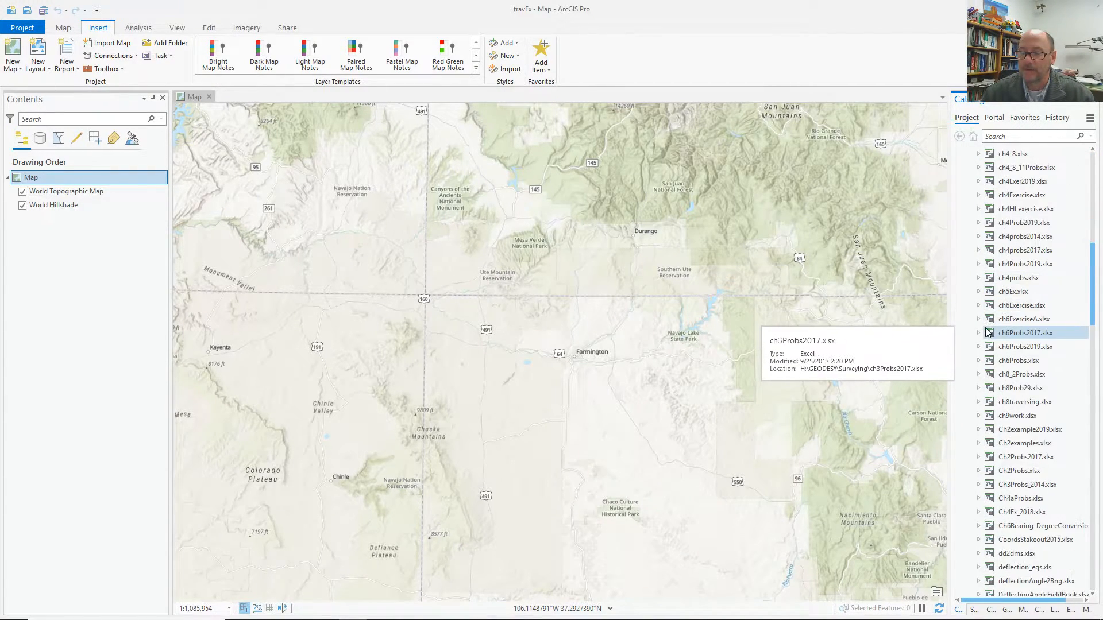
{"action": "scroll", "coordinate": [986, 335], "scroll_direction": "down", "scroll_amount": 5}
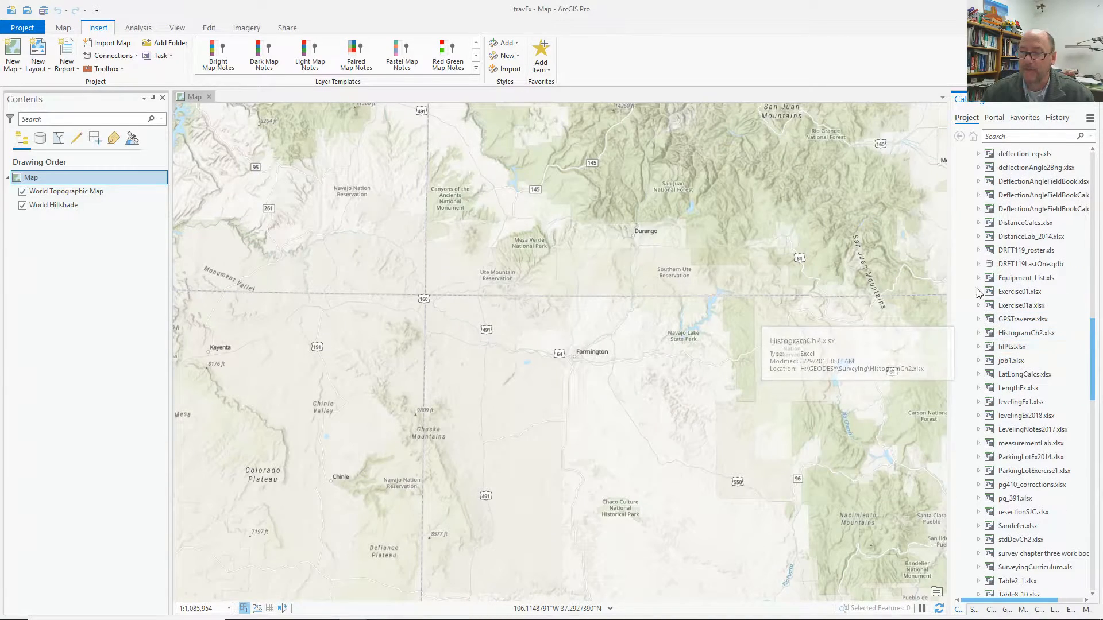
{"action": "scroll", "coordinate": [991, 322], "scroll_direction": "down", "scroll_amount": 8}
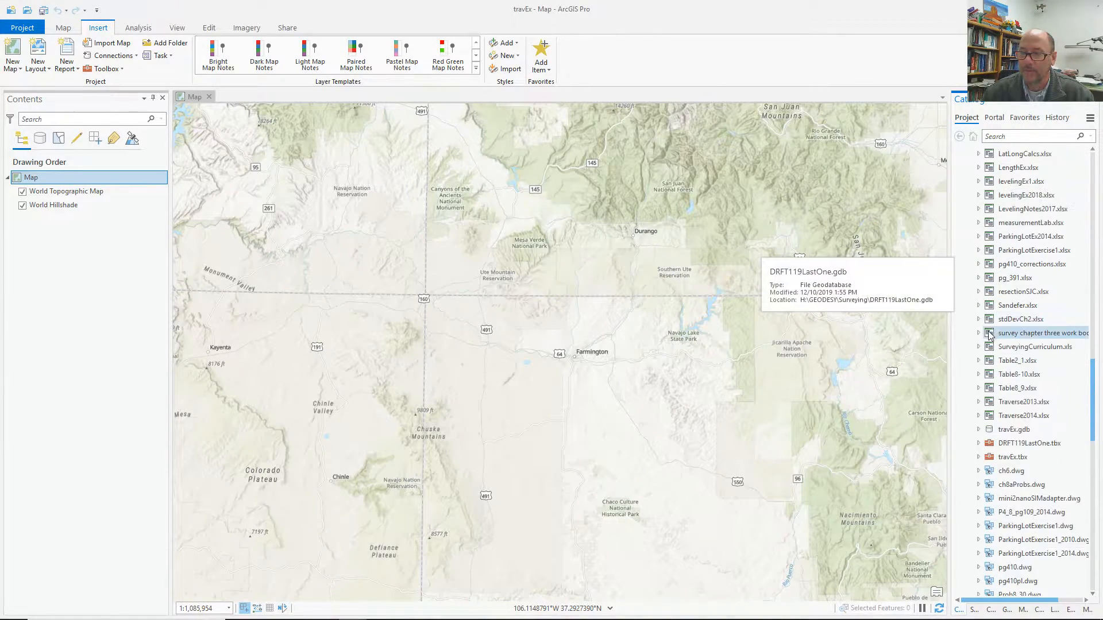
{"action": "scroll", "coordinate": [992, 368], "scroll_direction": "down", "scroll_amount": 1}
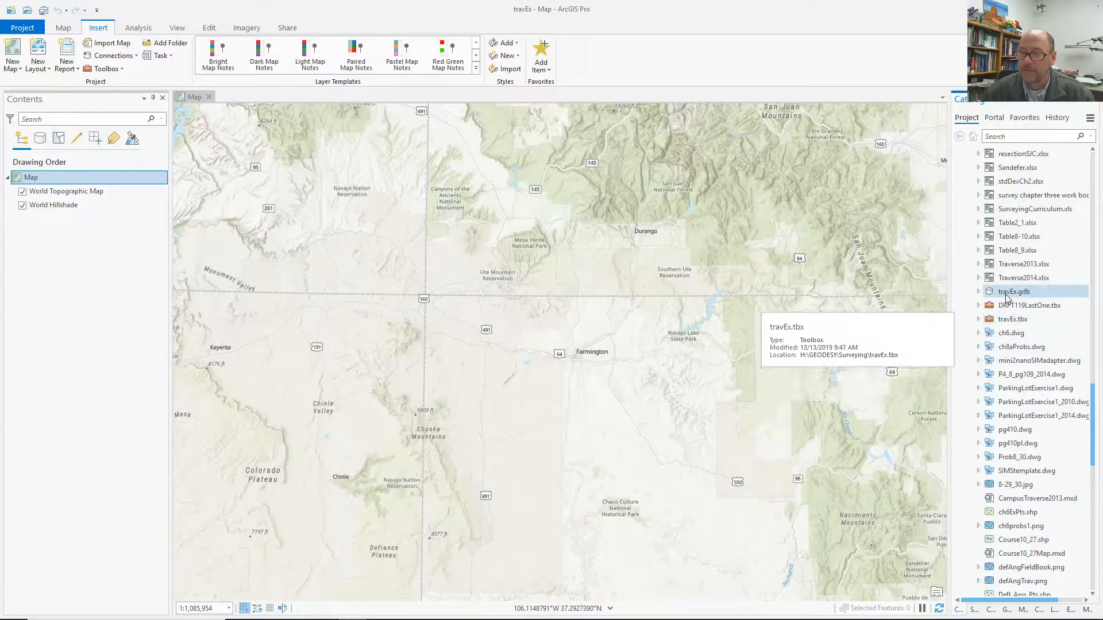
Expand travEx.gdb, then collapse the FinTrav and data folders.
{"action": "left_click", "coordinate": [979, 292]}
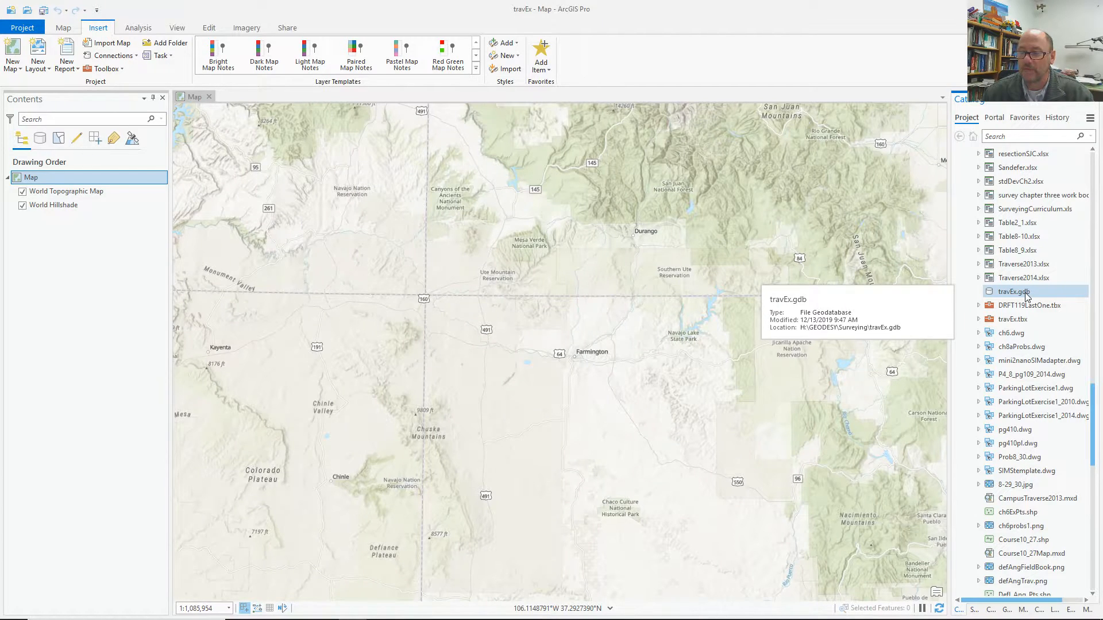
{"action": "scroll", "coordinate": [1032, 292], "scroll_direction": "up", "scroll_amount": 15}
{"action": "scroll", "coordinate": [1031, 292], "scroll_direction": "up", "scroll_amount": 15}
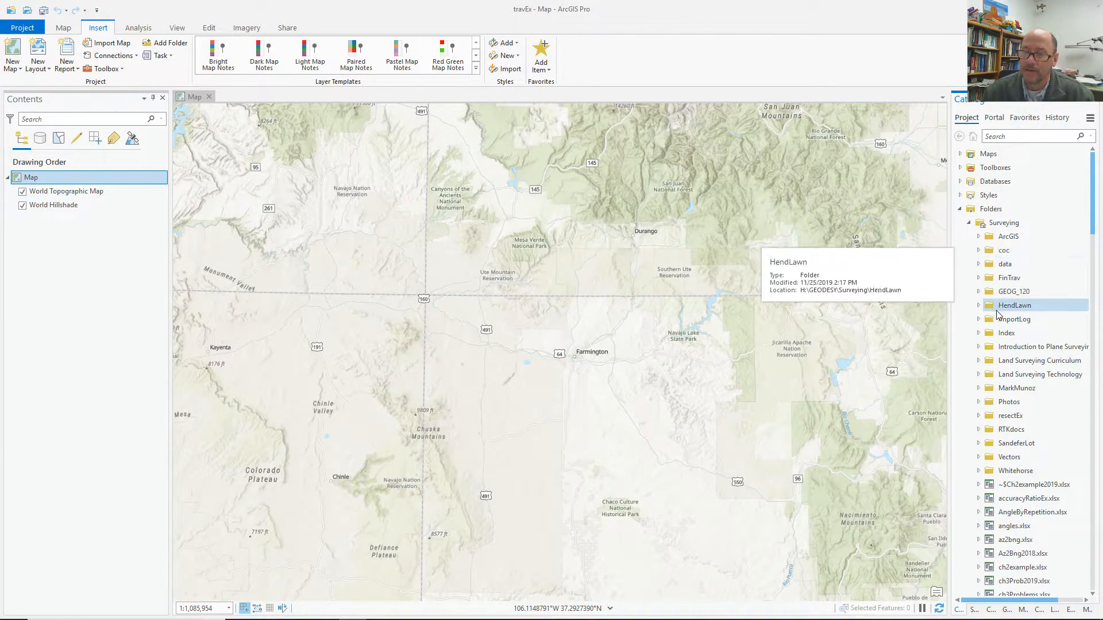
{"action": "left_click", "coordinate": [978, 278]}
{"action": "left_click", "coordinate": [978, 279]}
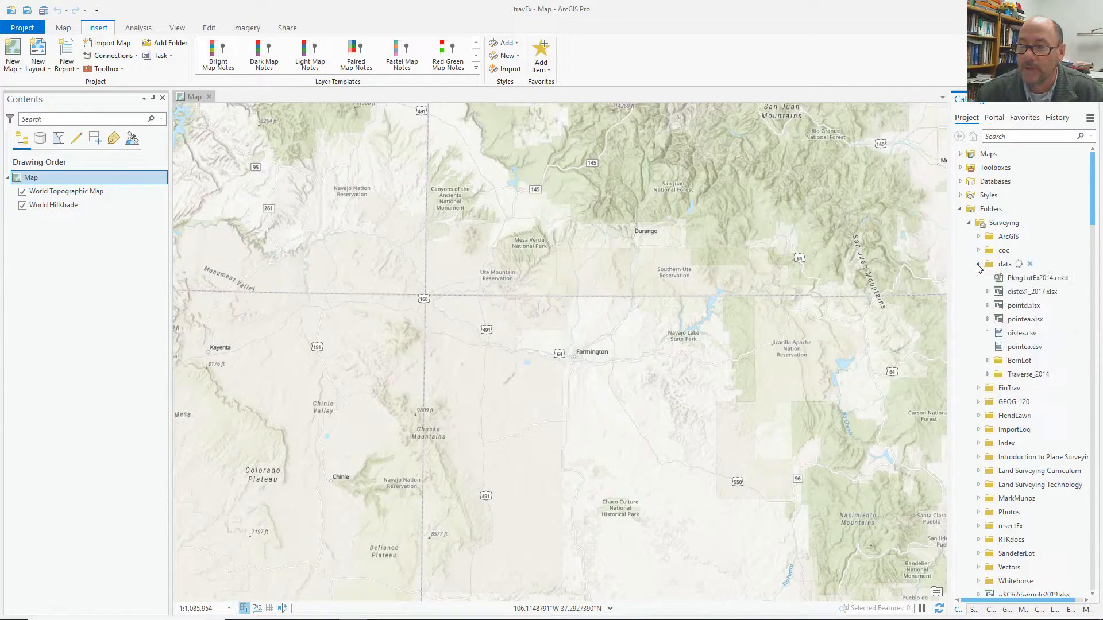
{"action": "left_click", "coordinate": [978, 265]}
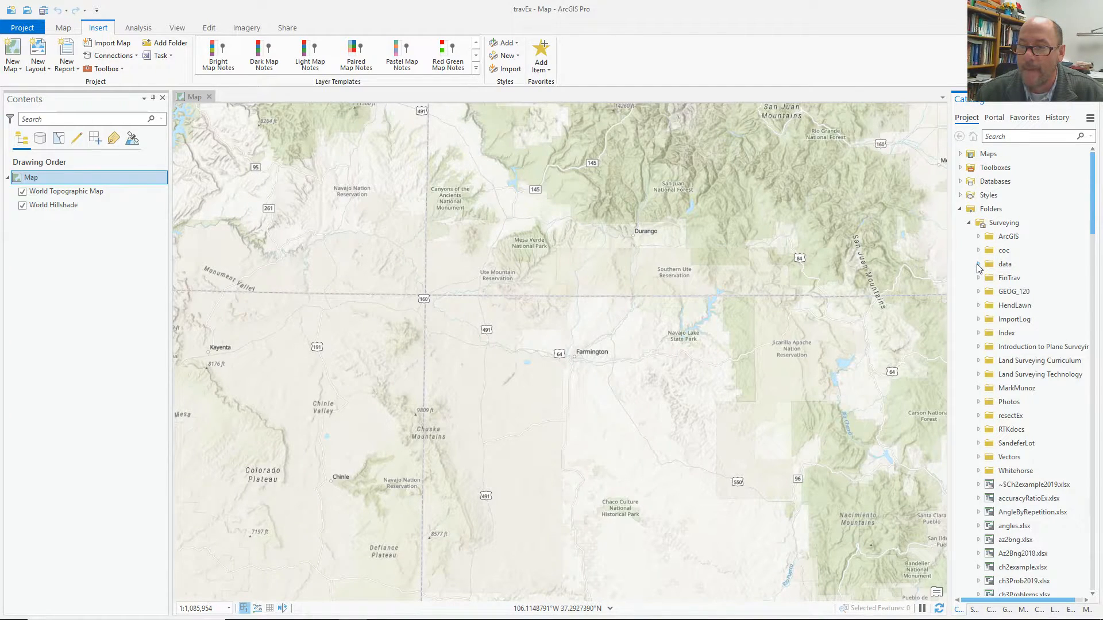
Start a new folder connection and browse Y: CLASSES into DRFT119 and its final folder.
{"action": "left_click", "coordinate": [969, 224]}
{"action": "right_click", "coordinate": [985, 209]}
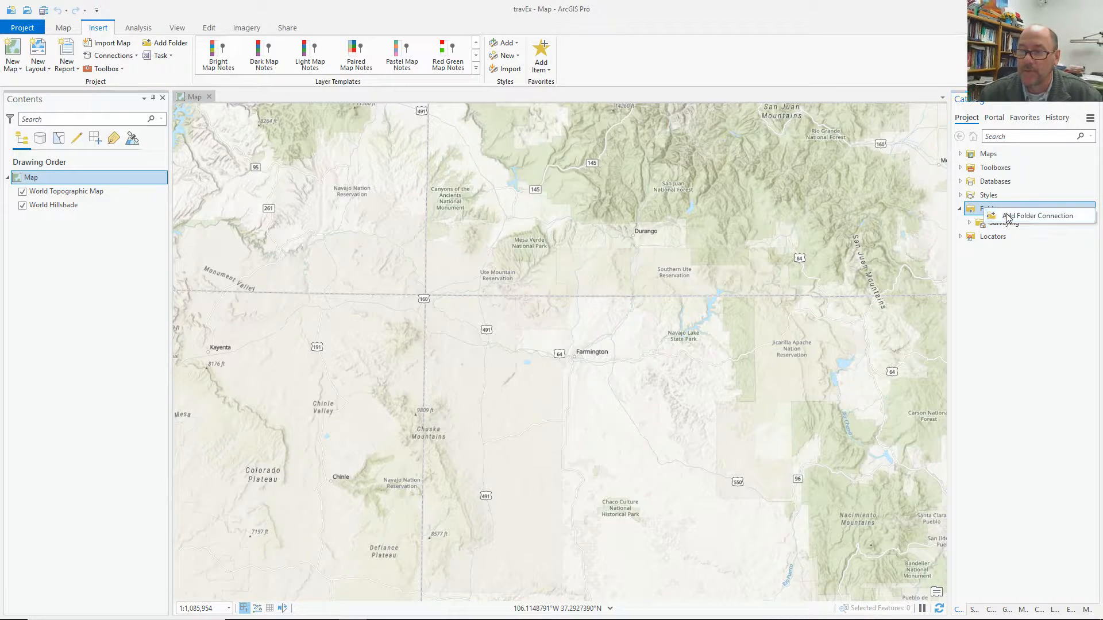
{"action": "left_click", "coordinate": [1004, 215]}
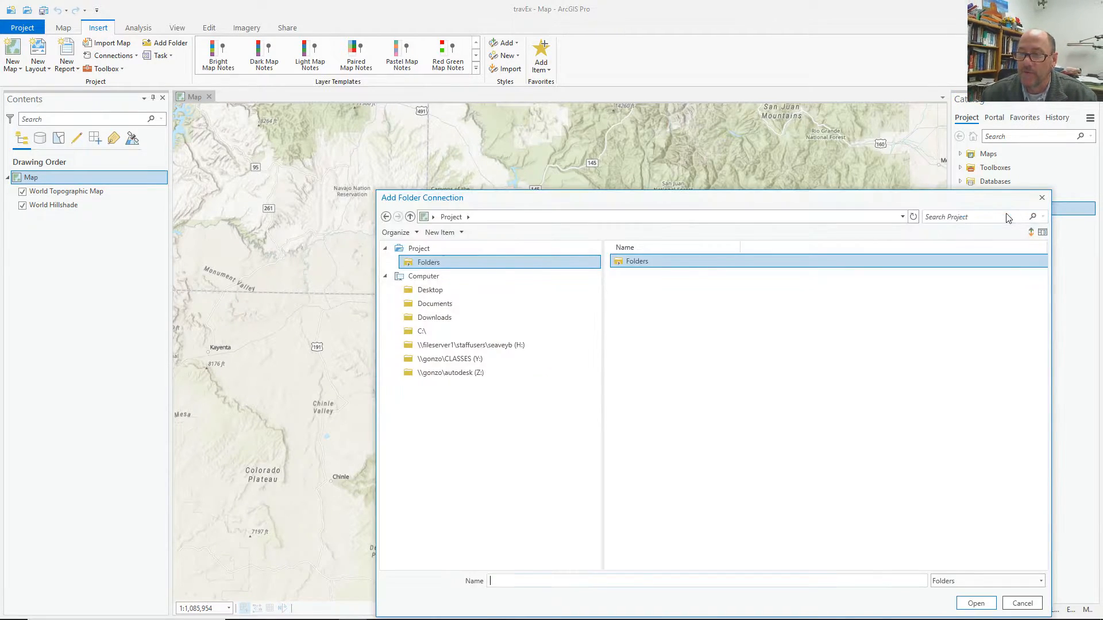
{"action": "left_click", "coordinate": [410, 360]}
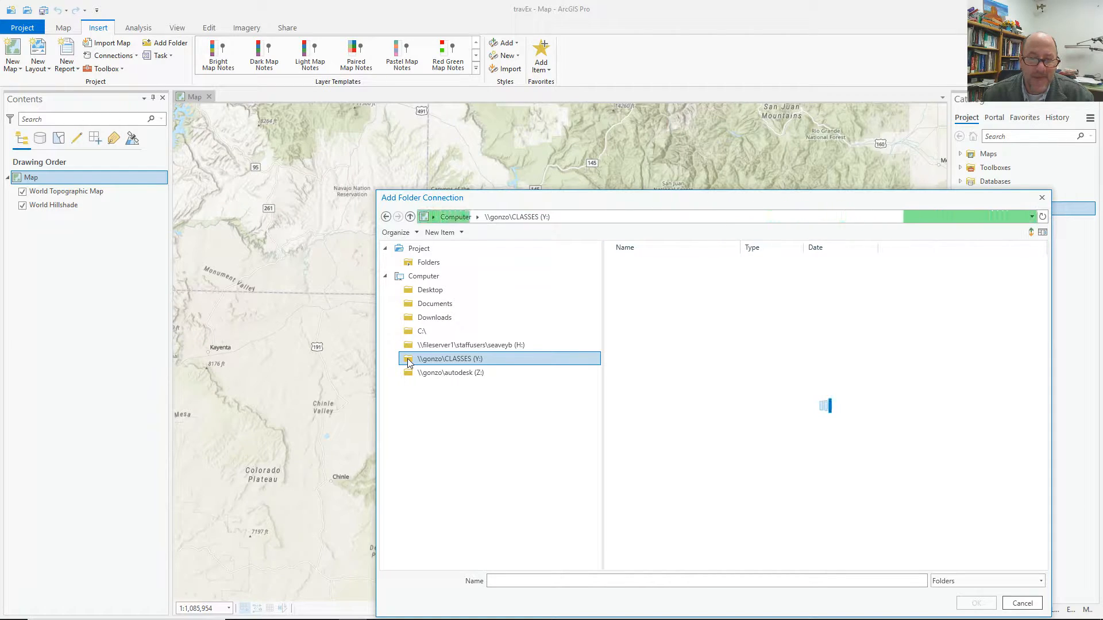
{"action": "double_click", "coordinate": [636, 289]}
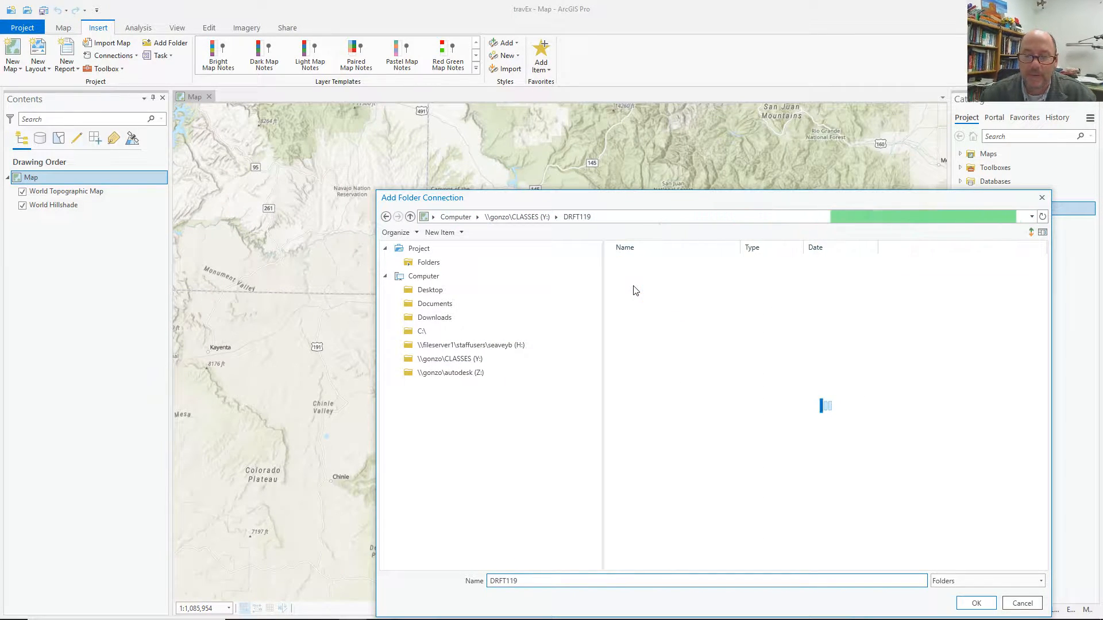
{"action": "double_click", "coordinate": [638, 316]}
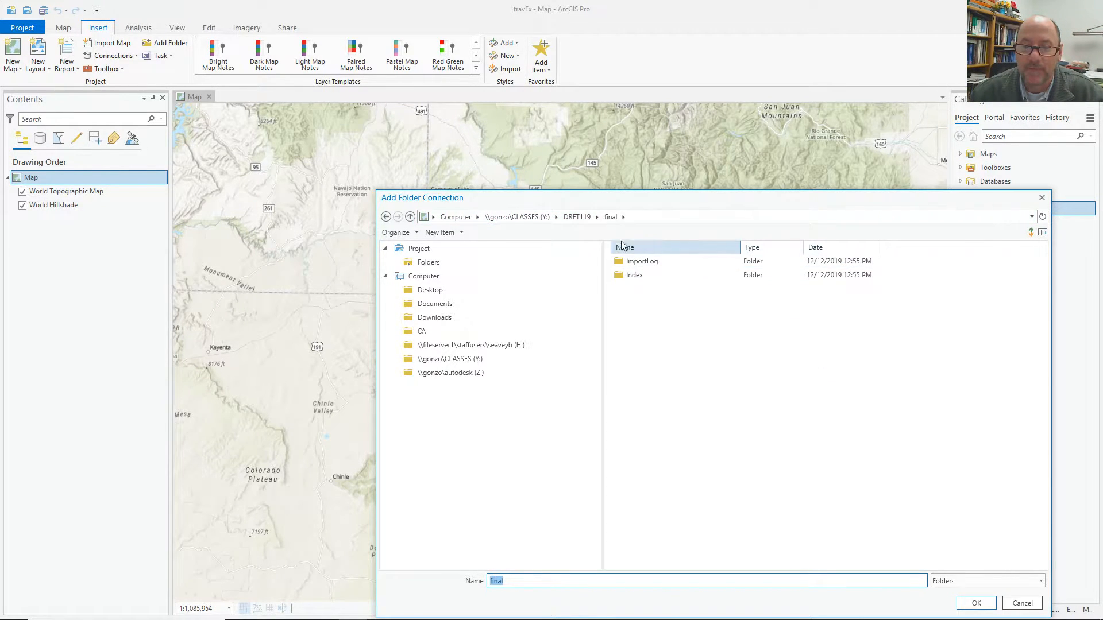
{"action": "left_click", "coordinate": [577, 217]}
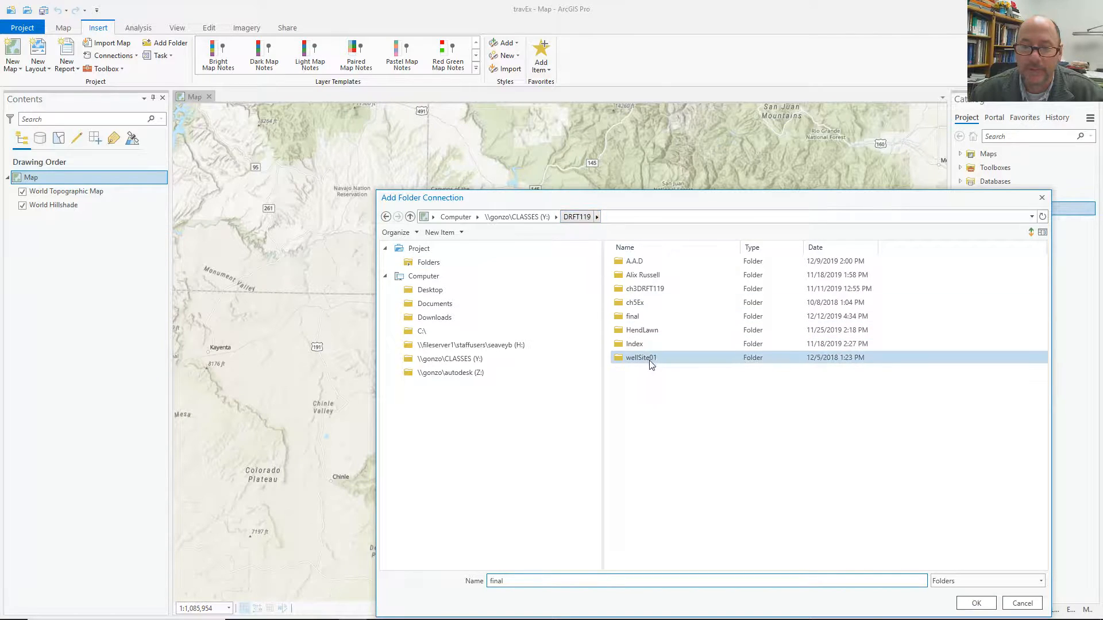
After checking the HendLawn folder, select DRFT119 on CLASSES and confirm the connection.
{"action": "left_click", "coordinate": [641, 319]}
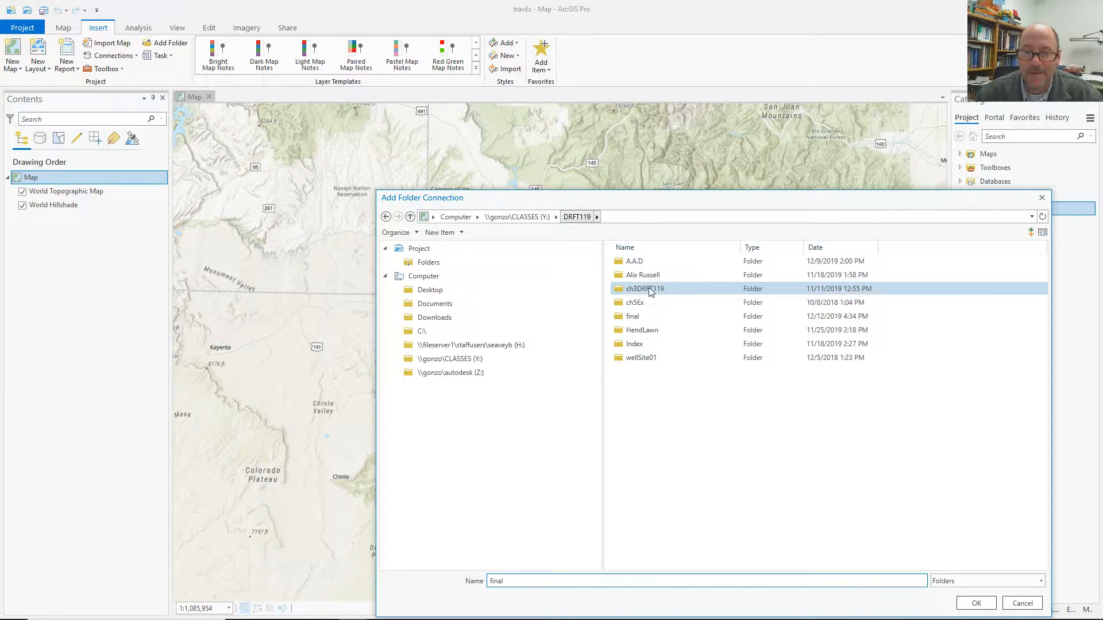
{"action": "double_click", "coordinate": [654, 331]}
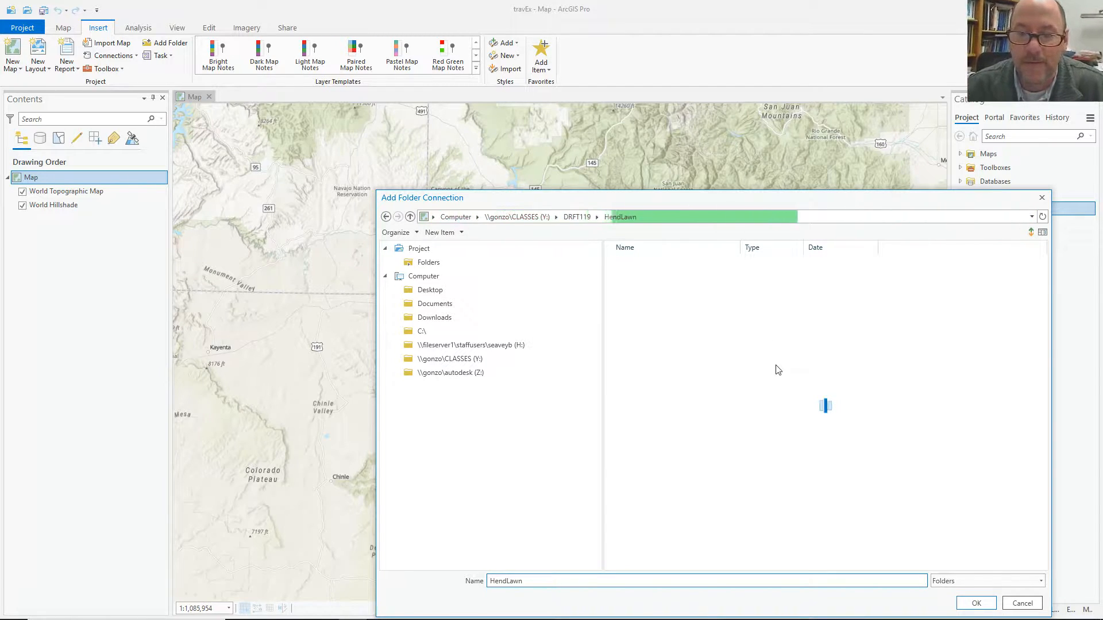
{"action": "left_click", "coordinate": [584, 217]}
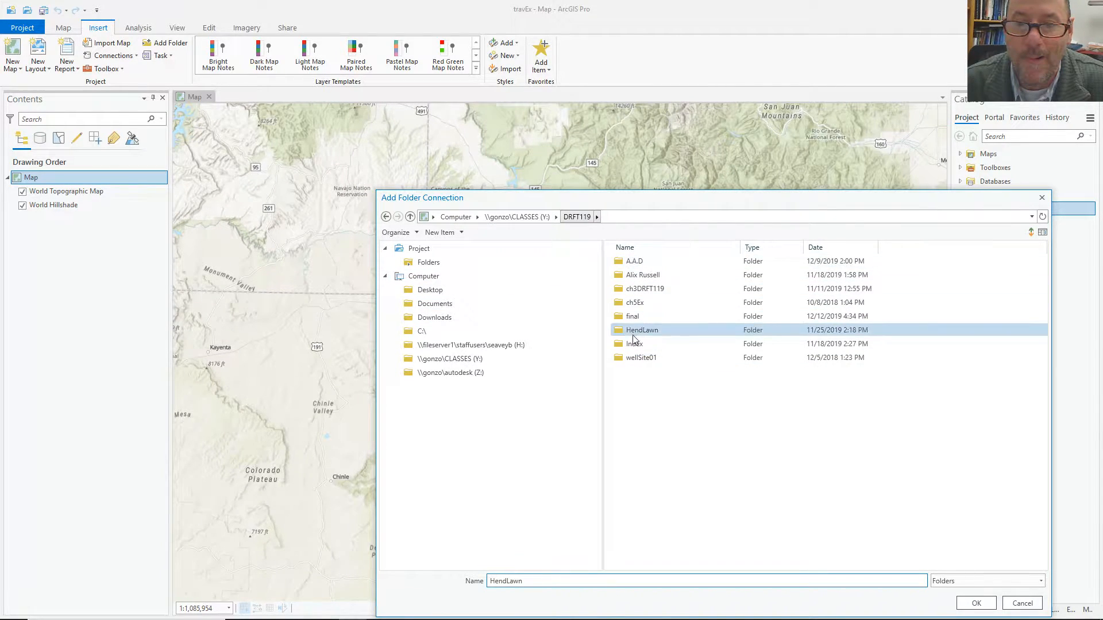
{"action": "left_click", "coordinate": [536, 216]}
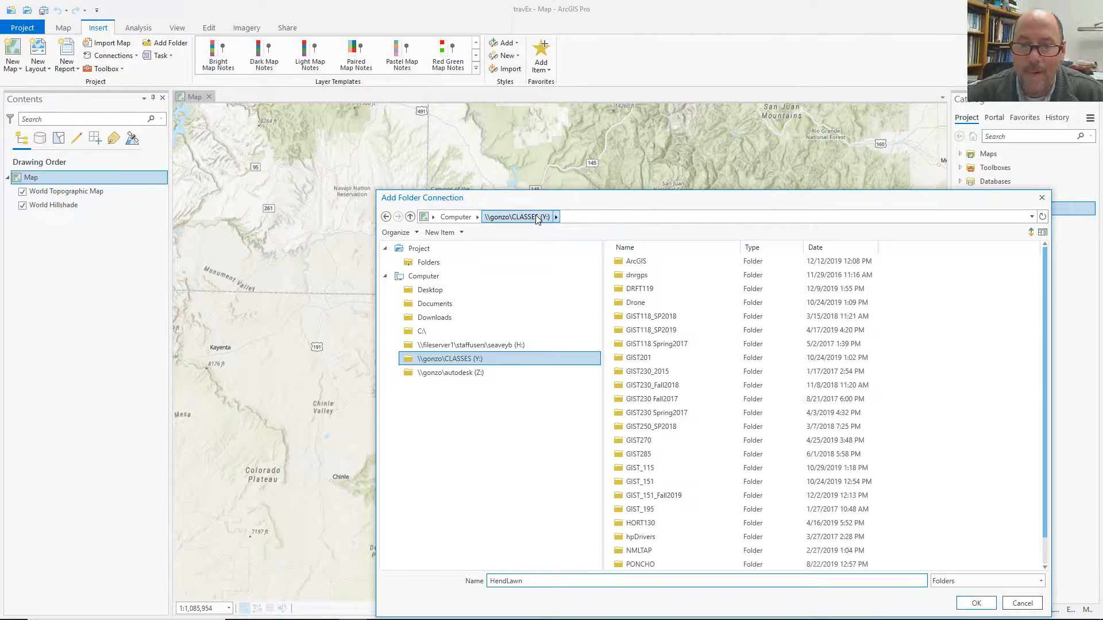
{"action": "left_click", "coordinate": [632, 288]}
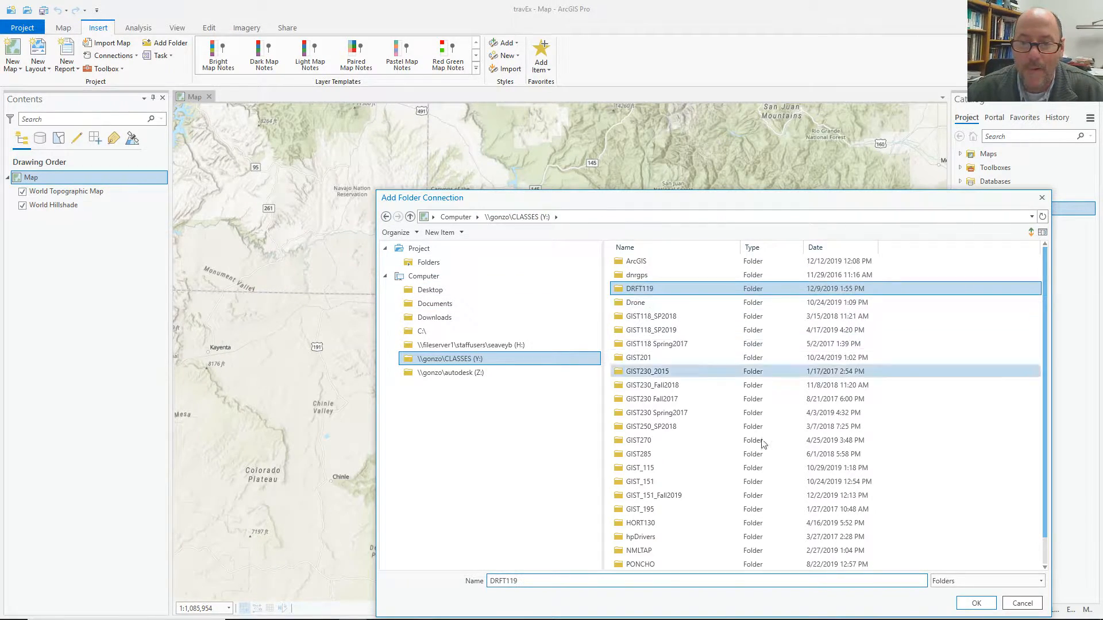
{"action": "left_click", "coordinate": [977, 603]}
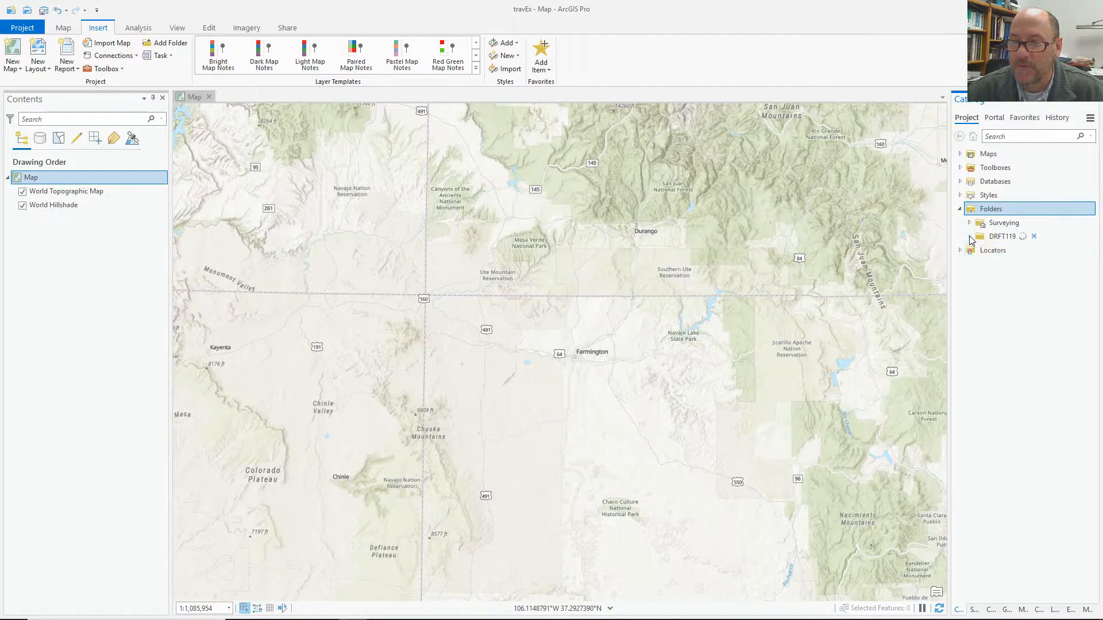
Add finaltrav1.csv from DRFT119 > final to the map and review its attribute table.
{"action": "left_click", "coordinate": [970, 237]}
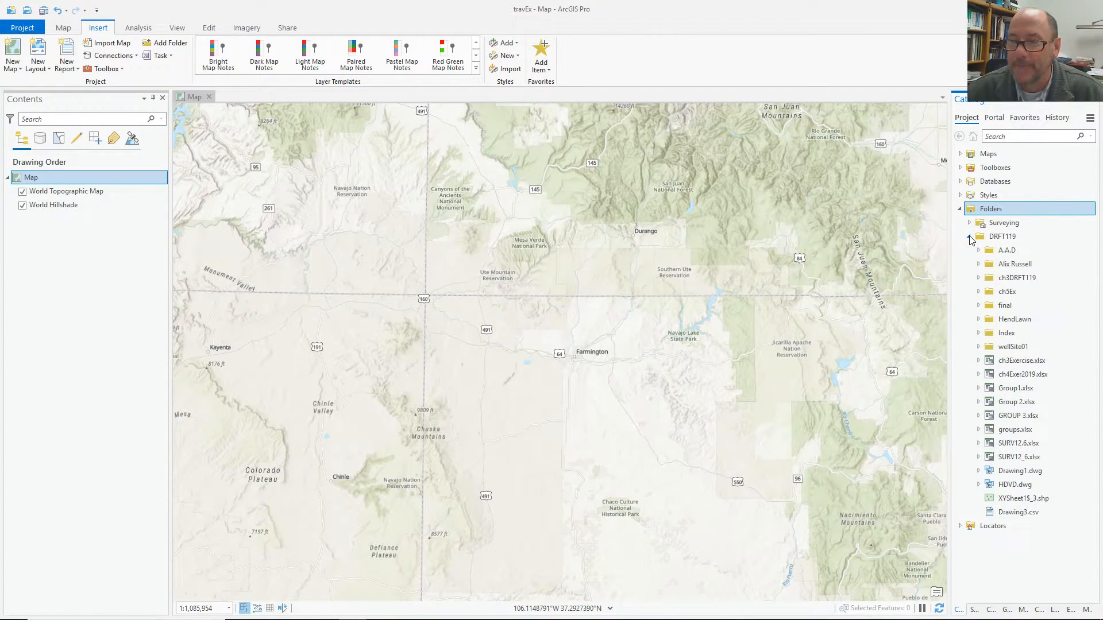
{"action": "left_click", "coordinate": [978, 305]}
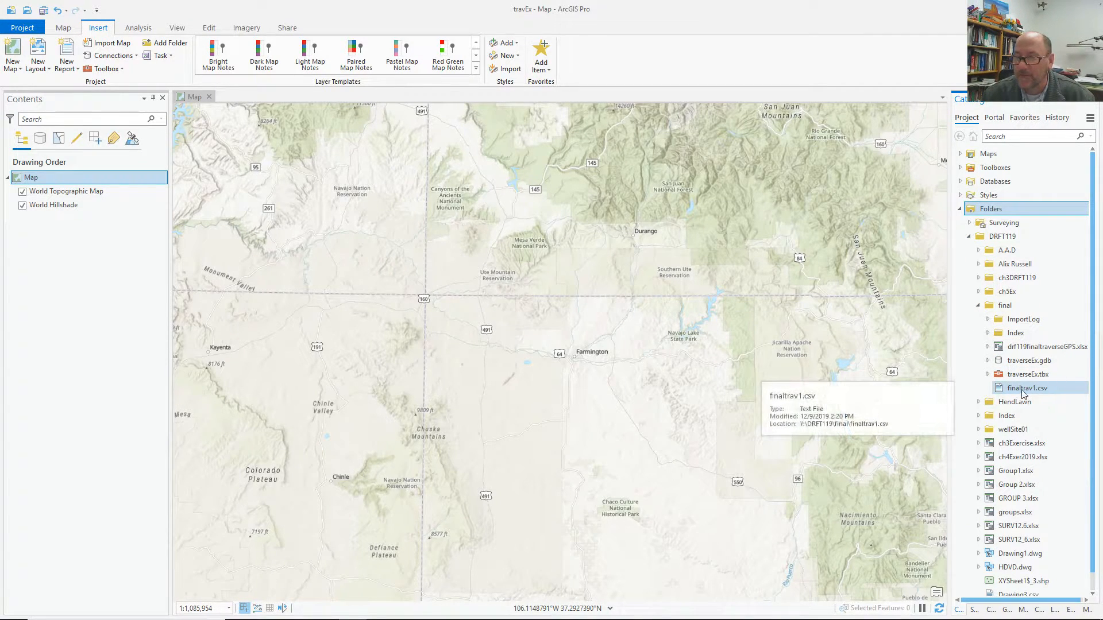
{"action": "left_click_drag", "start_coordinate": [1028, 391], "coordinate": [979, 378]}
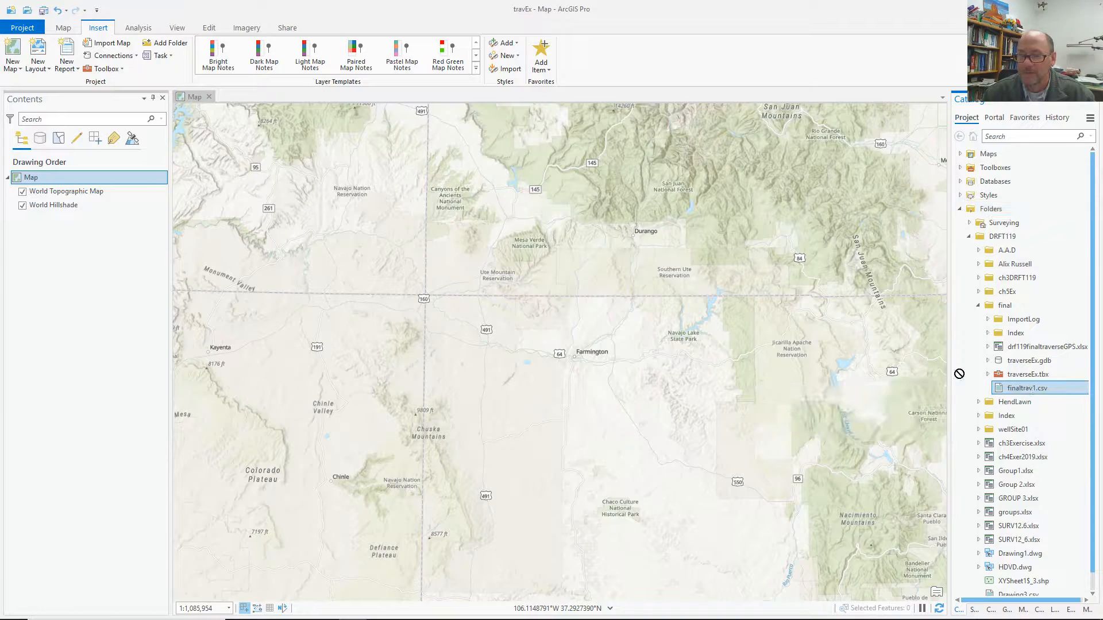
{"action": "left_click_drag", "start_coordinate": [540, 333], "coordinate": [541, 332]}
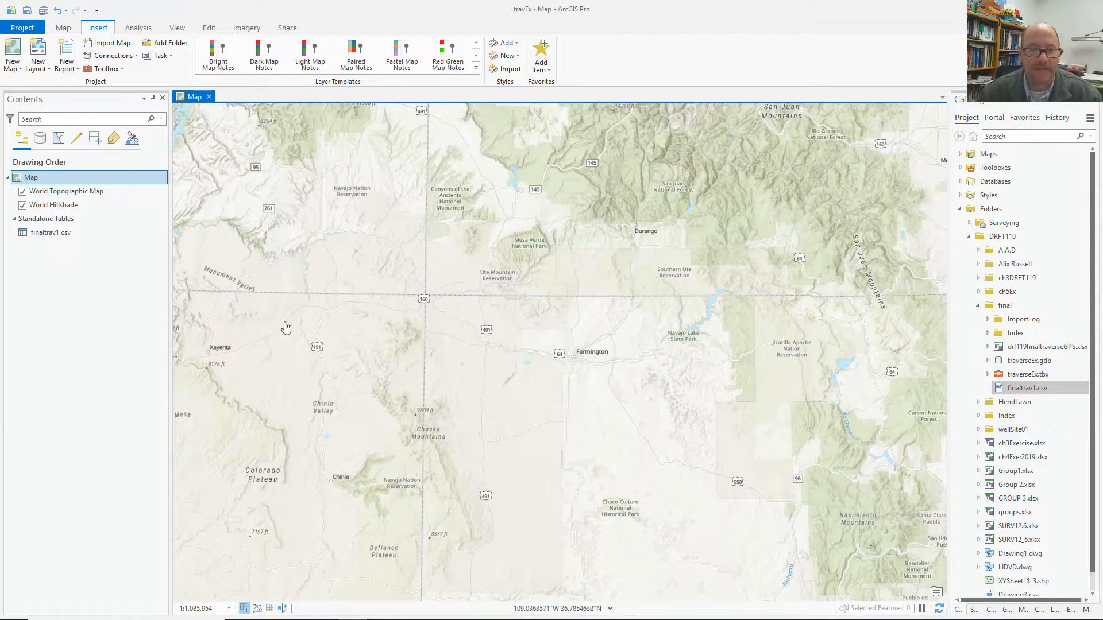
{"action": "double_click", "coordinate": [46, 234]}
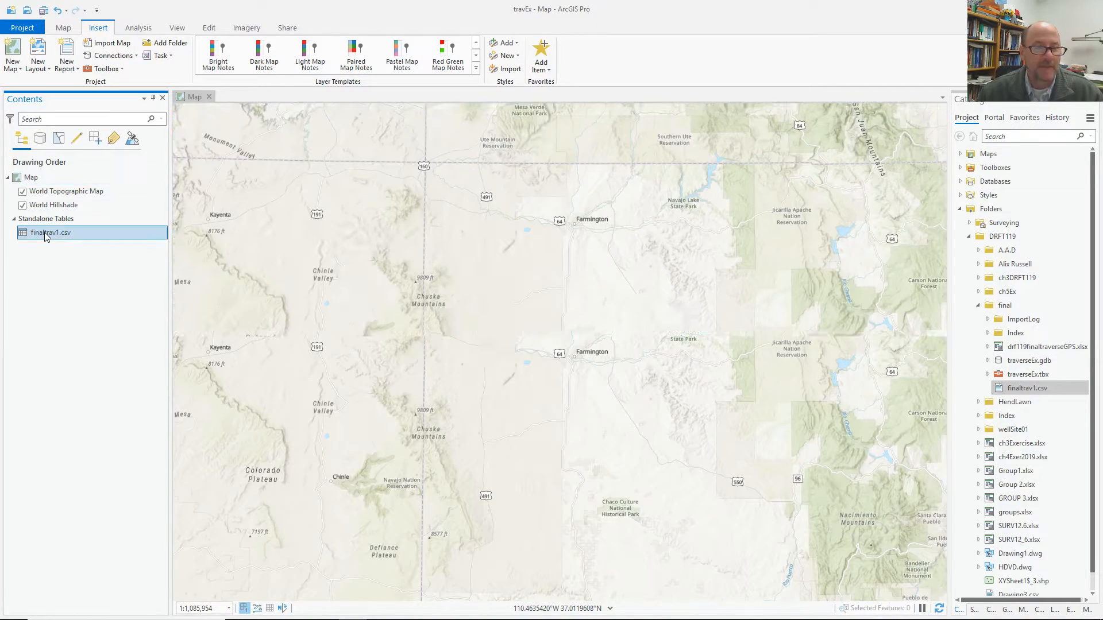
{"action": "left_click_drag", "start_coordinate": [203, 362], "coordinate": [557, 223]}
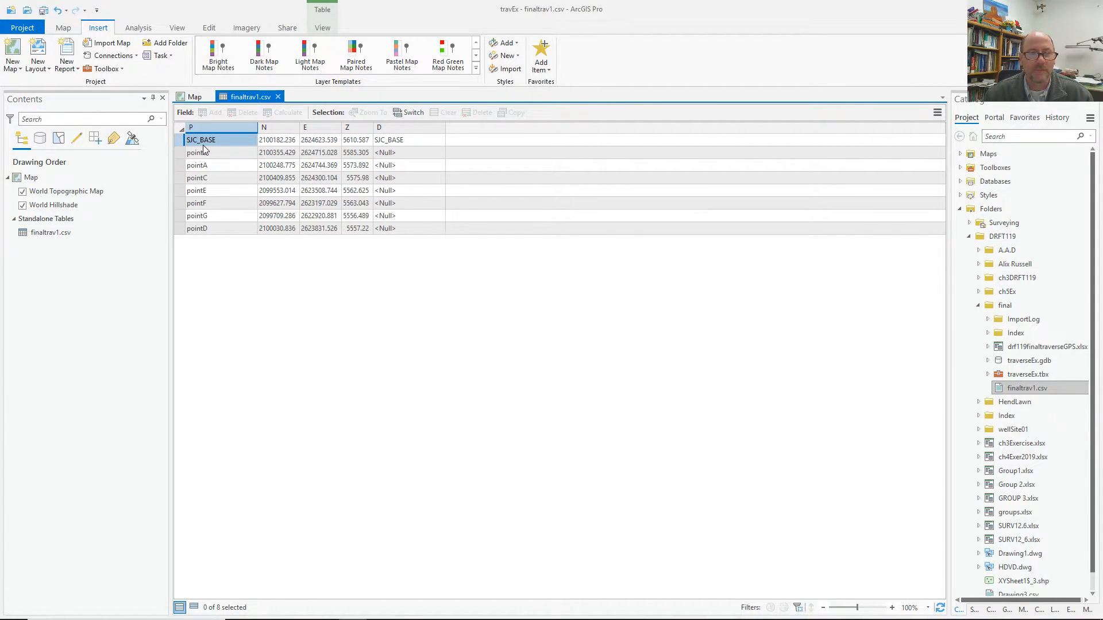
{"action": "left_click", "coordinate": [195, 97]}
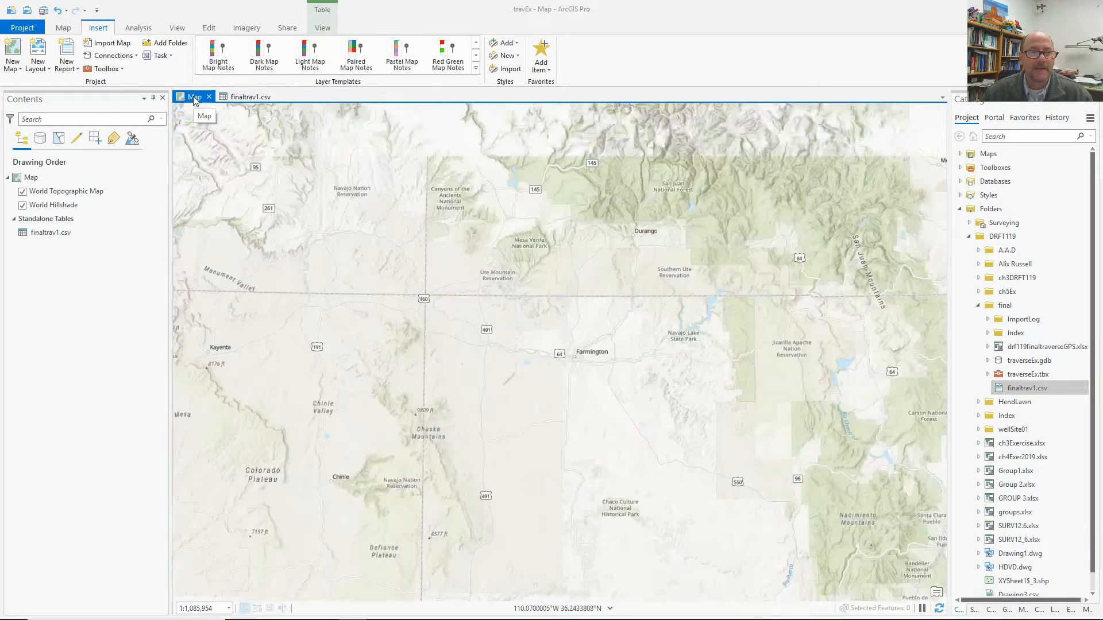
Set up XY Table To Point for finaltrav1.csv with X=E, Y=N, Z=Z and the current map's coordinate system.
{"action": "right_click", "coordinate": [54, 233]}
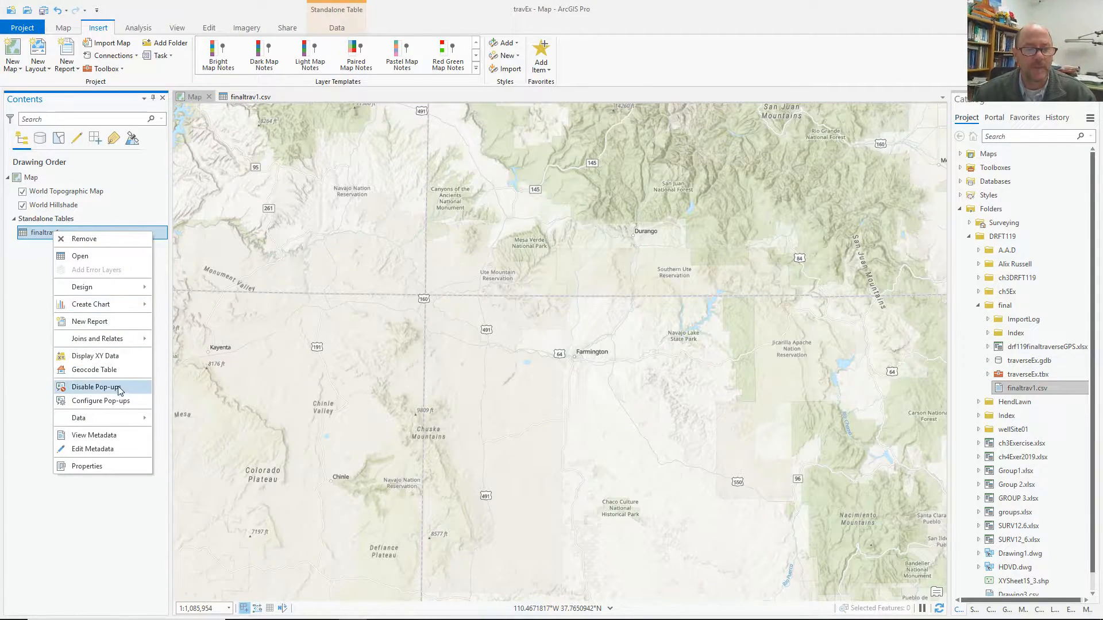
{"action": "left_click", "coordinate": [113, 359]}
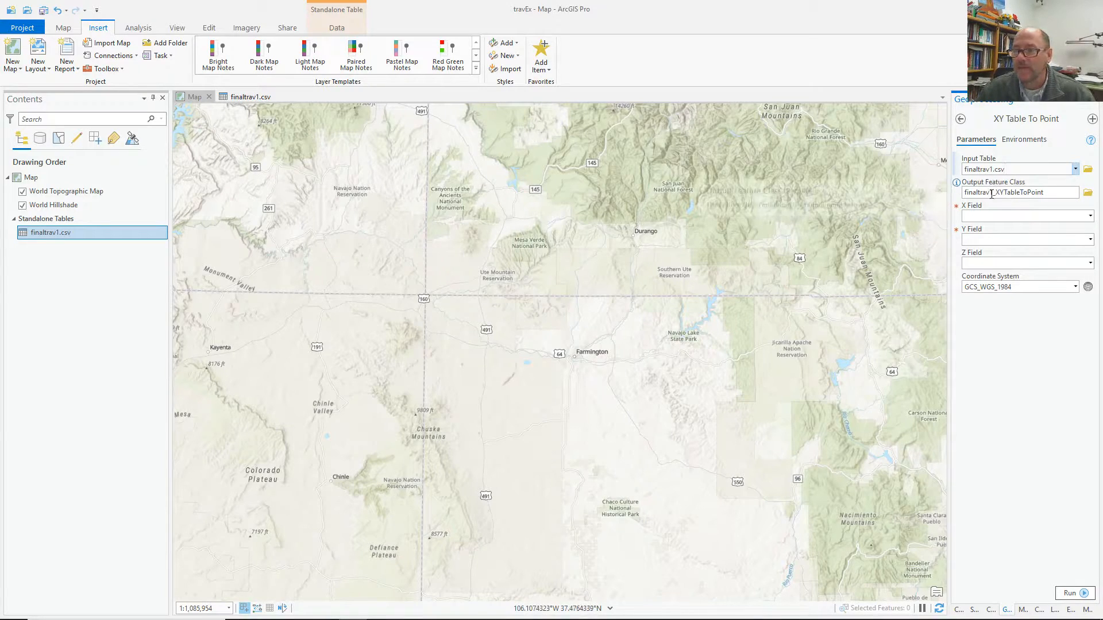
{"action": "left_click", "coordinate": [1028, 216]}
{"action": "left_click", "coordinate": [1003, 242]}
{"action": "left_click", "coordinate": [1091, 240]}
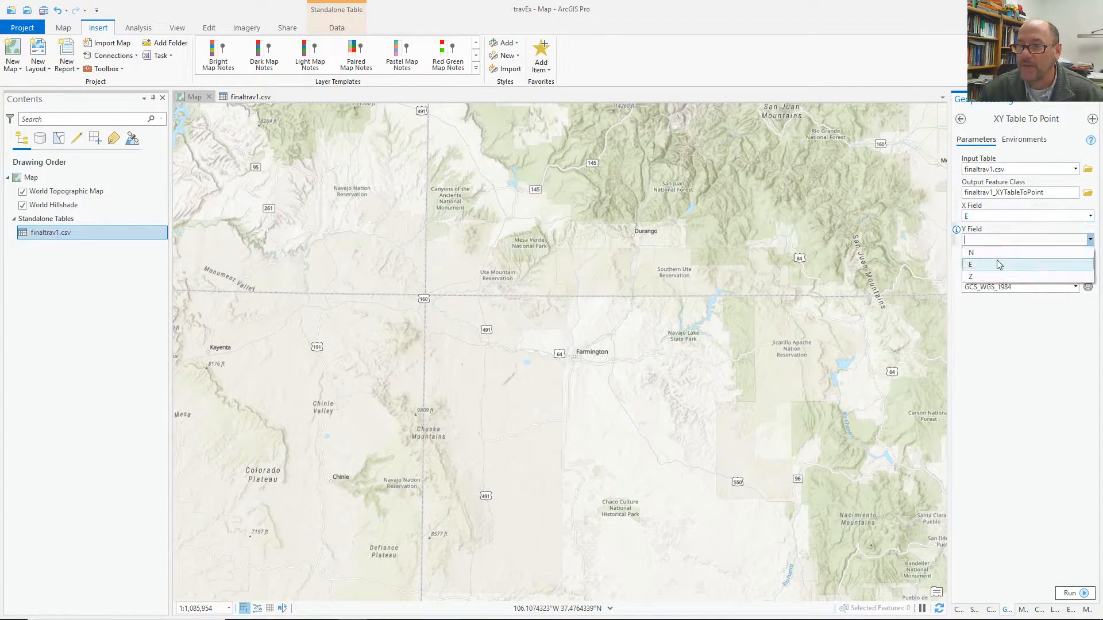
{"action": "left_click", "coordinate": [994, 251]}
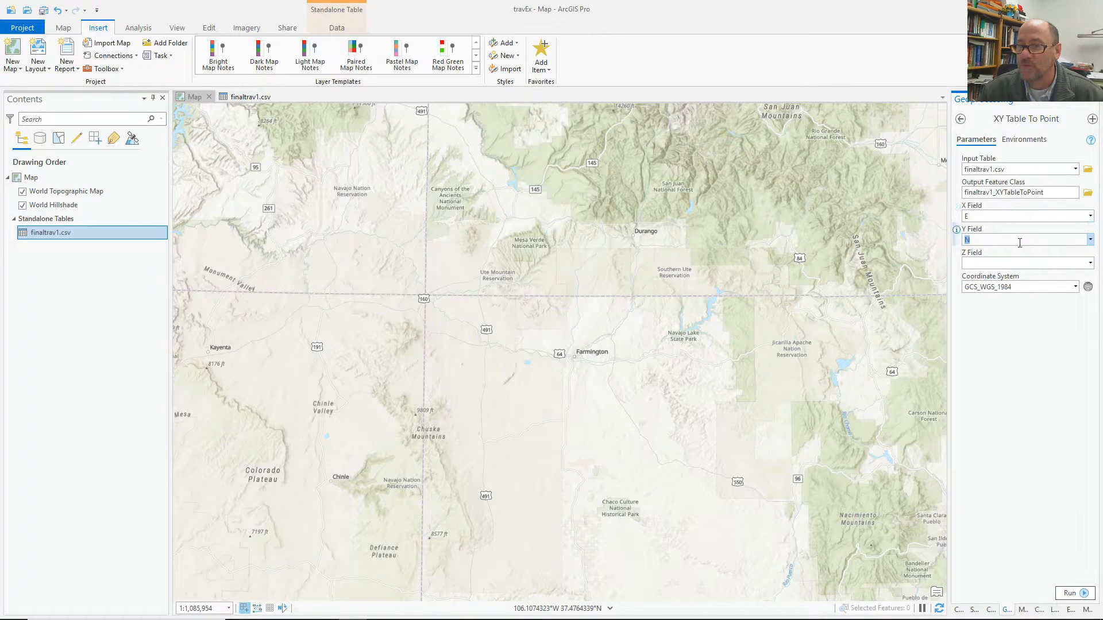
{"action": "left_click", "coordinate": [1091, 264]}
{"action": "left_click", "coordinate": [993, 302]}
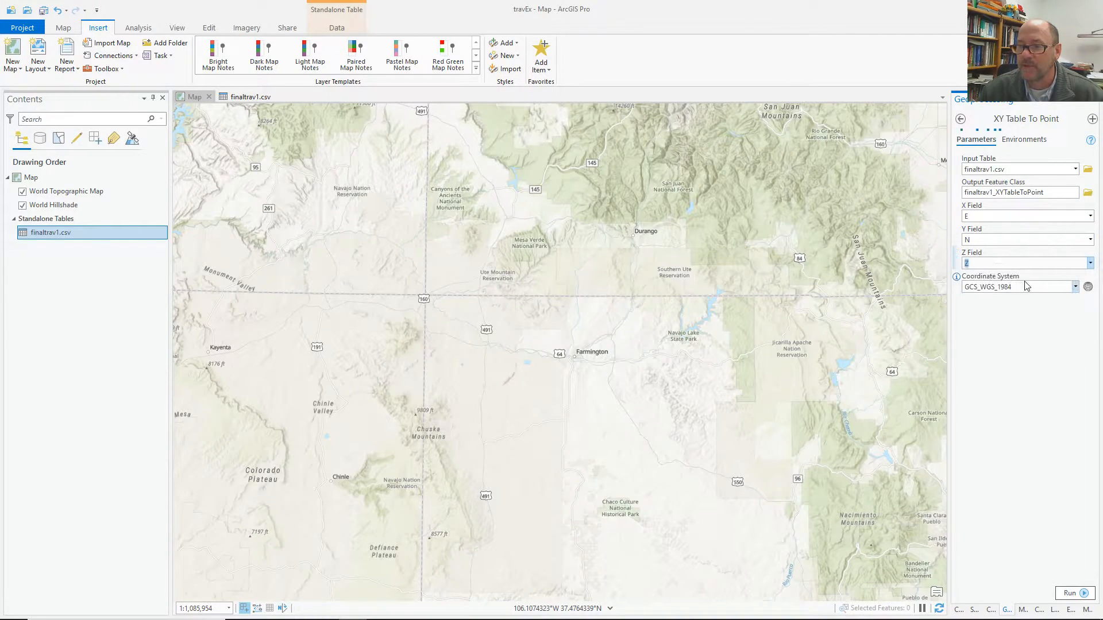
{"action": "left_click", "coordinate": [1075, 286]}
{"action": "left_click", "coordinate": [1006, 300]}
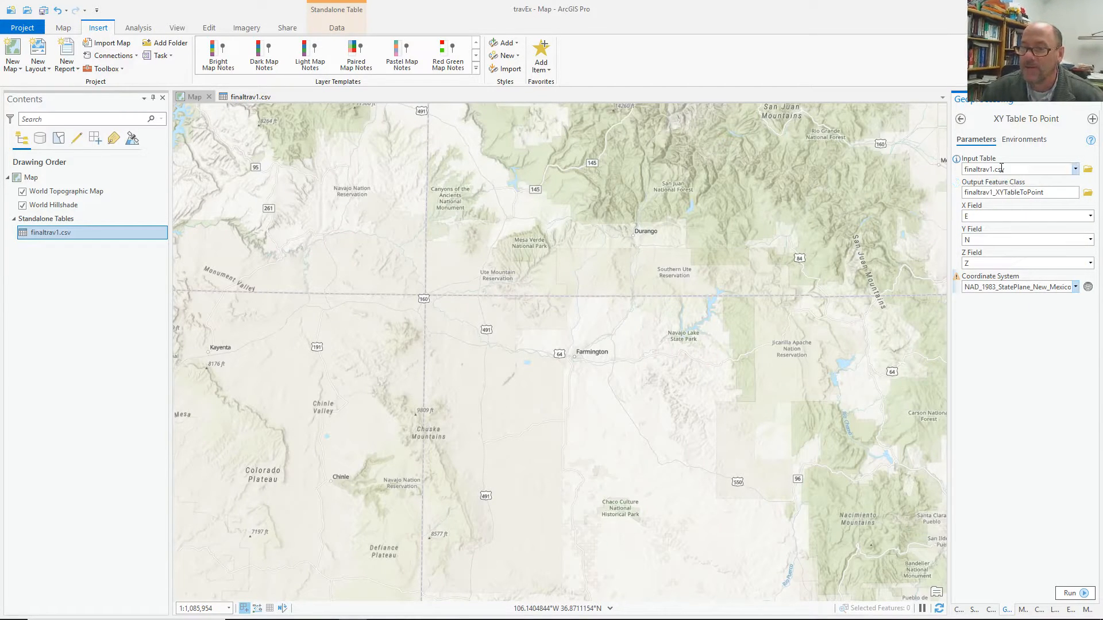
Set the output coordinate system environment to New Mexico State Plane.
{"action": "left_click", "coordinate": [1023, 140]}
{"action": "left_click", "coordinate": [1075, 169]}
{"action": "left_click", "coordinate": [1038, 185]}
{"action": "left_click", "coordinate": [974, 140]}
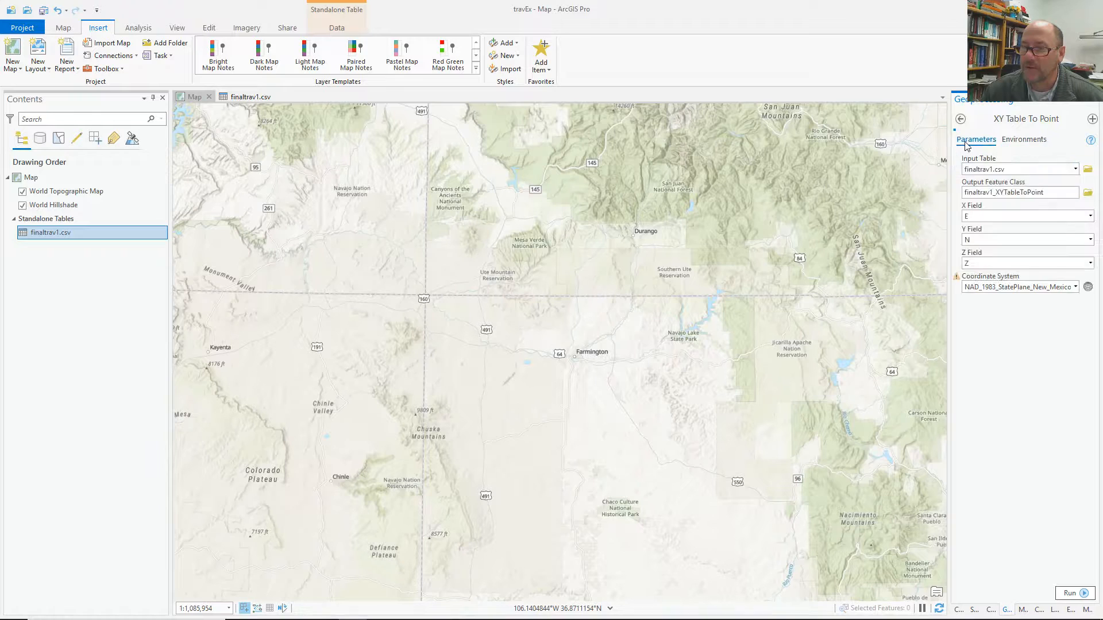
Run XY Table To Point to create the finaltrav1_XYTableToPoint layer.
{"action": "left_click", "coordinate": [1084, 595]}
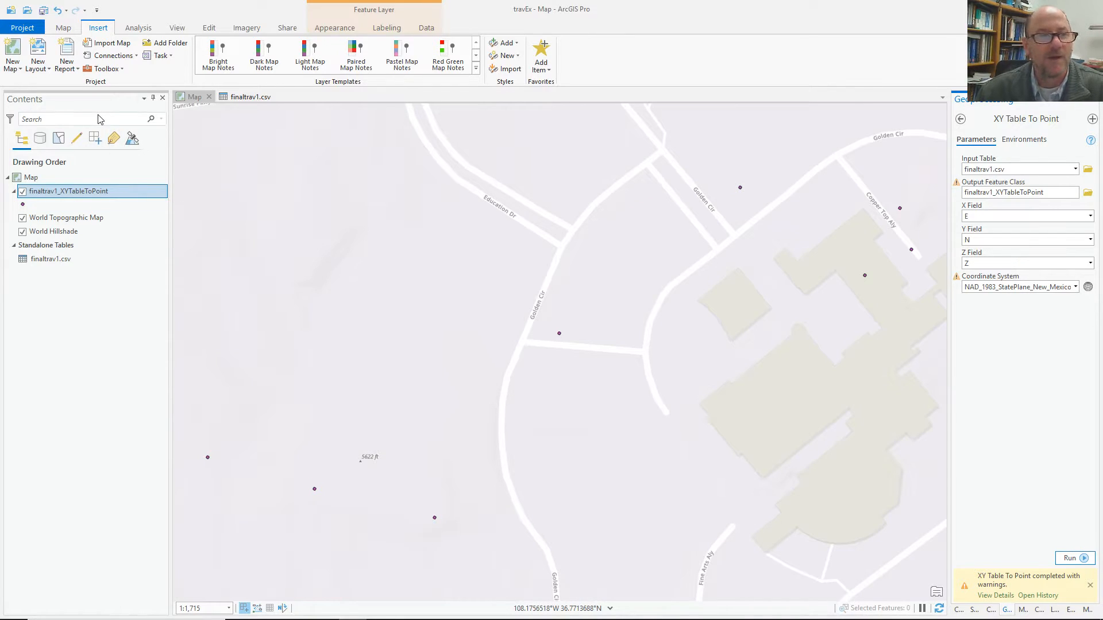
Label the survey points, briefly checking Z elevations, then labeling by point name field P.
{"action": "left_click", "coordinate": [386, 28]}
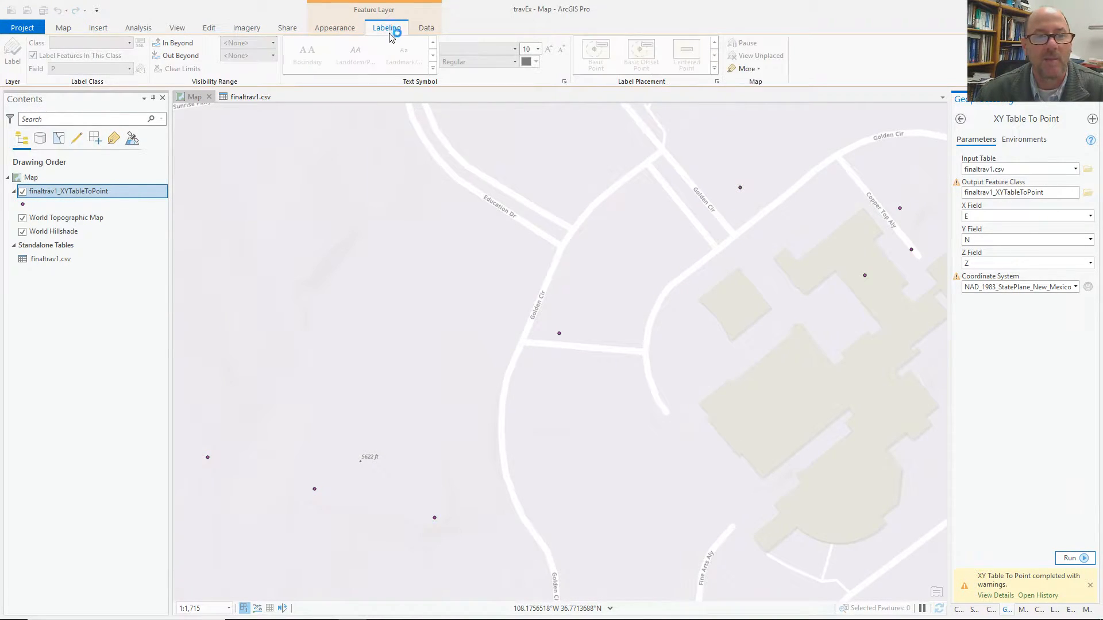
{"action": "left_click", "coordinate": [13, 55]}
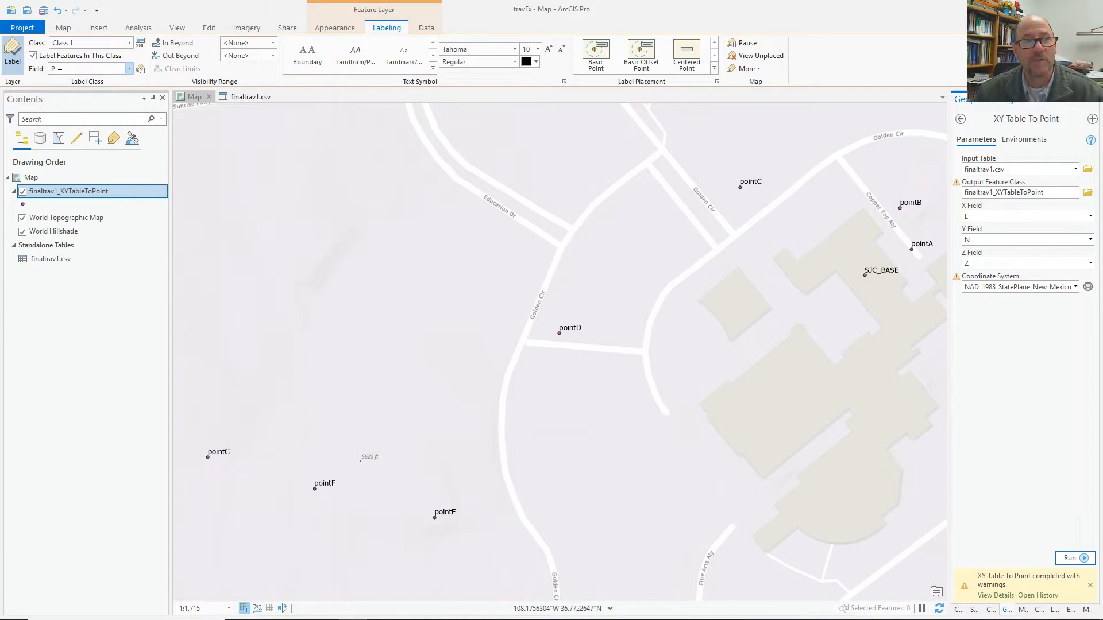
{"action": "left_click", "coordinate": [125, 70]}
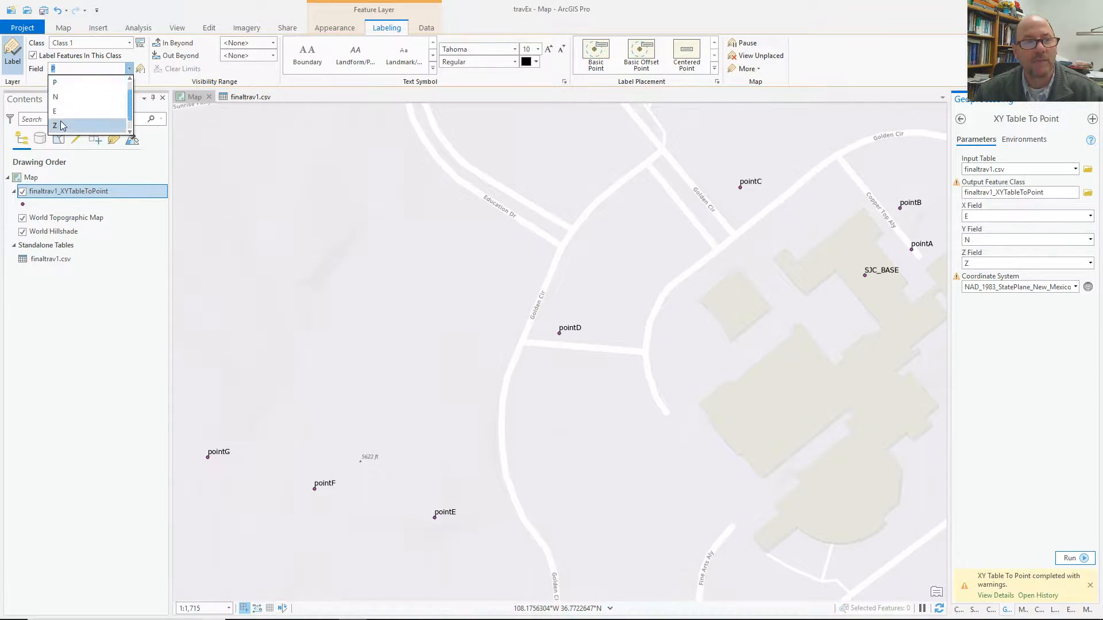
{"action": "left_click", "coordinate": [63, 122]}
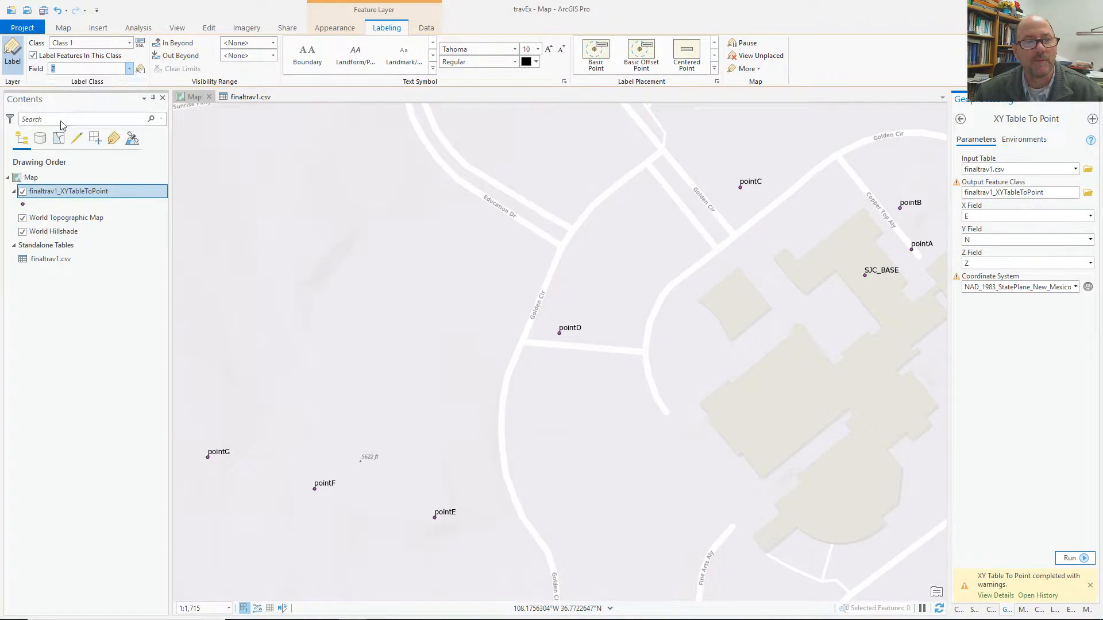
{"action": "left_click", "coordinate": [129, 69]}
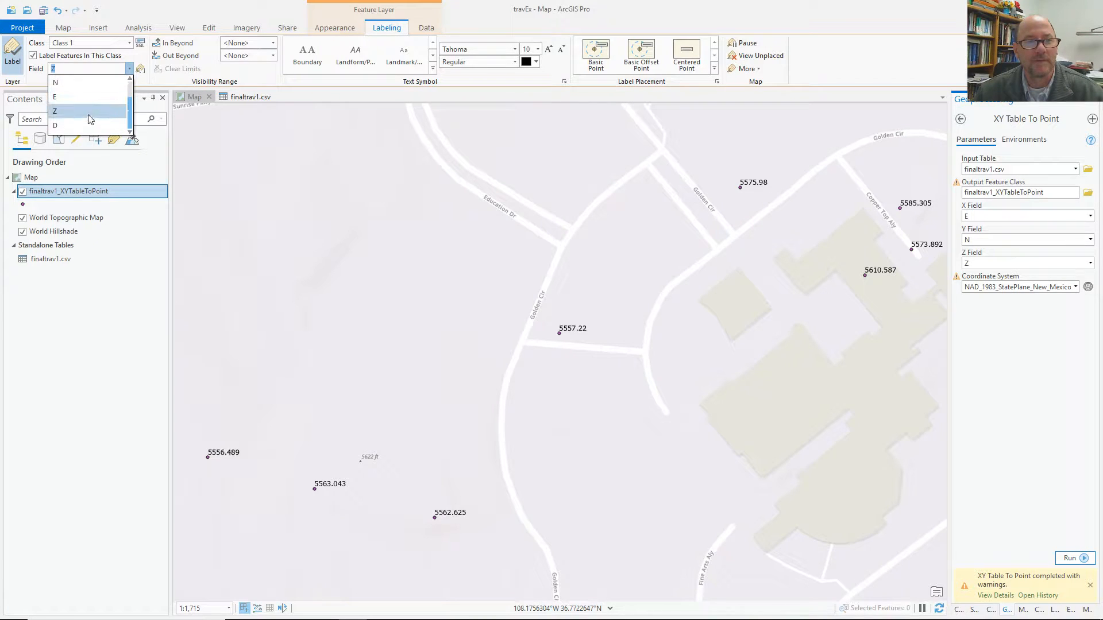
{"action": "left_click", "coordinate": [77, 97]}
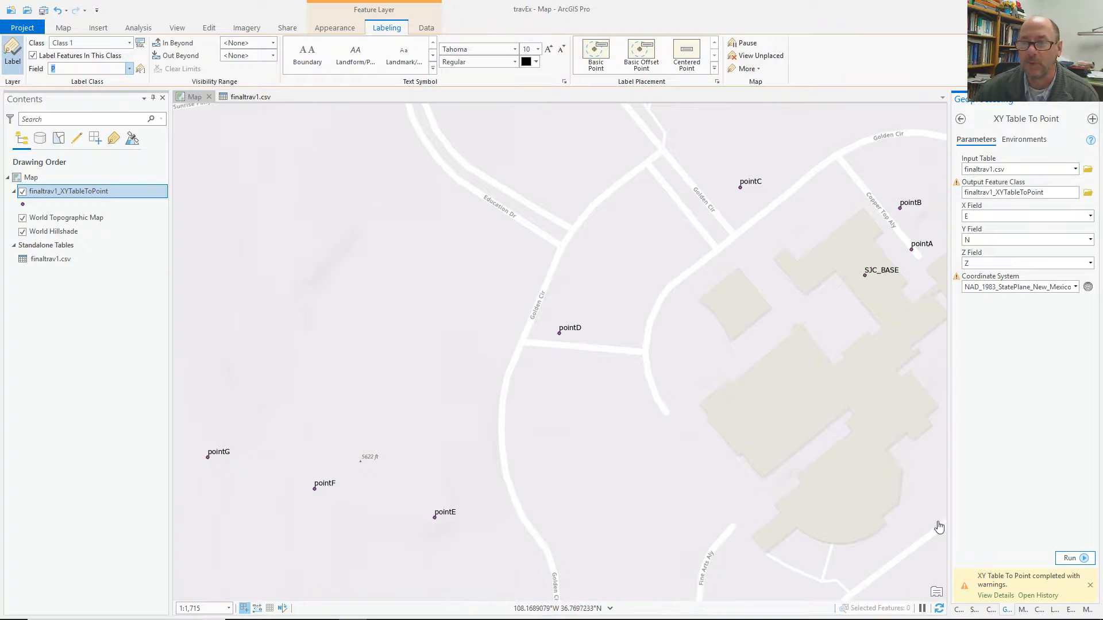
Scroll the Catalog down to travEx.gdb and open its context menu.
{"action": "left_click", "coordinate": [958, 609]}
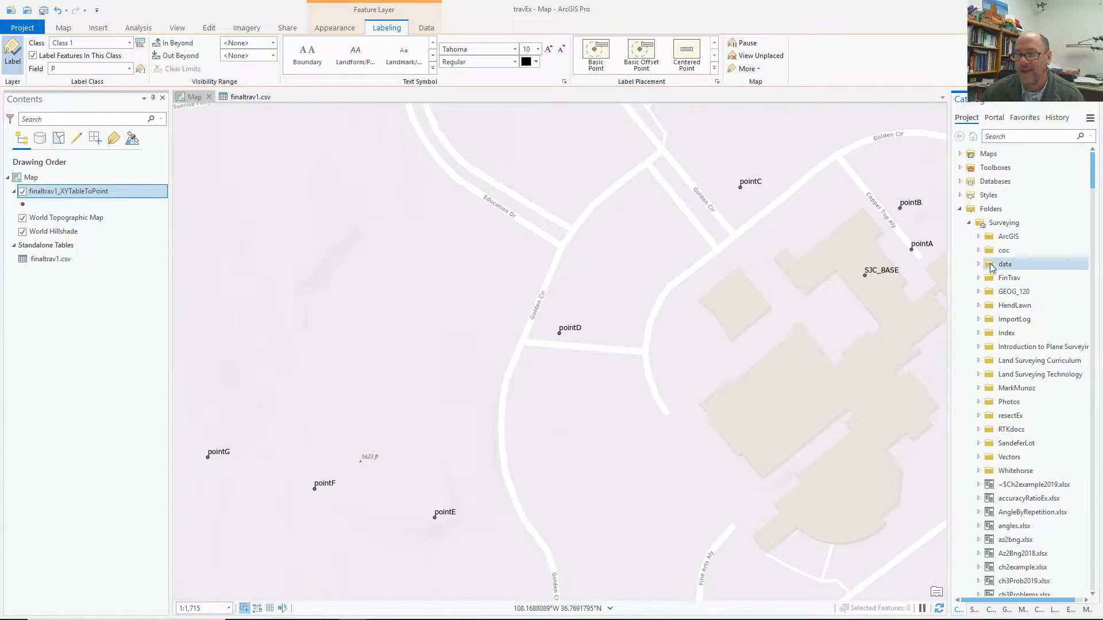
{"action": "scroll", "coordinate": [1014, 402], "scroll_direction": "down", "scroll_amount": 6}
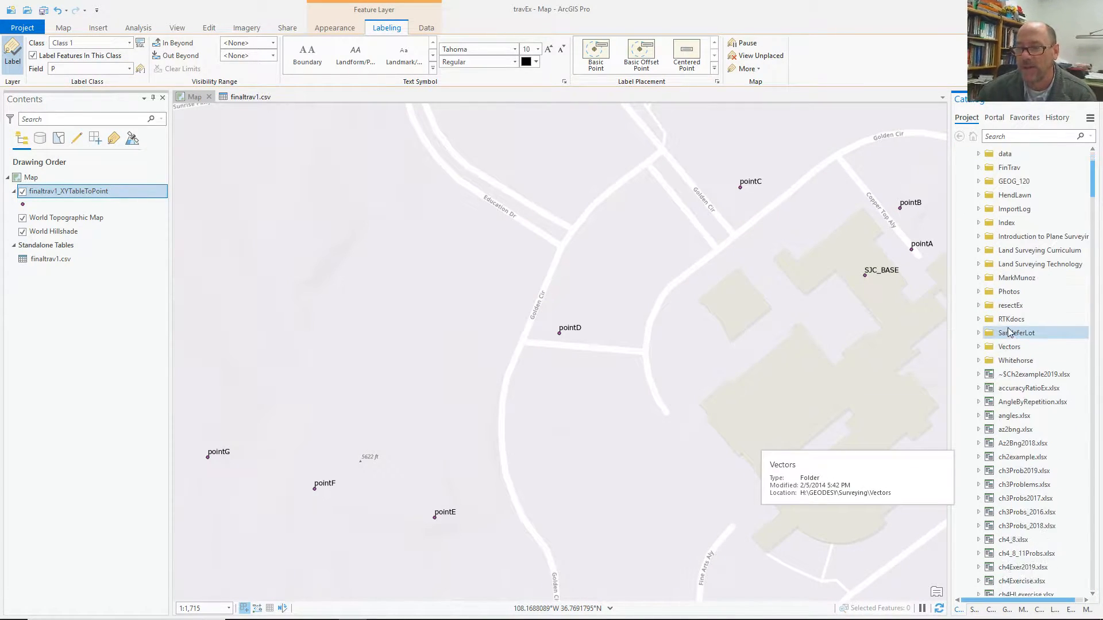
{"action": "scroll", "coordinate": [1007, 335], "scroll_direction": "down", "scroll_amount": 12}
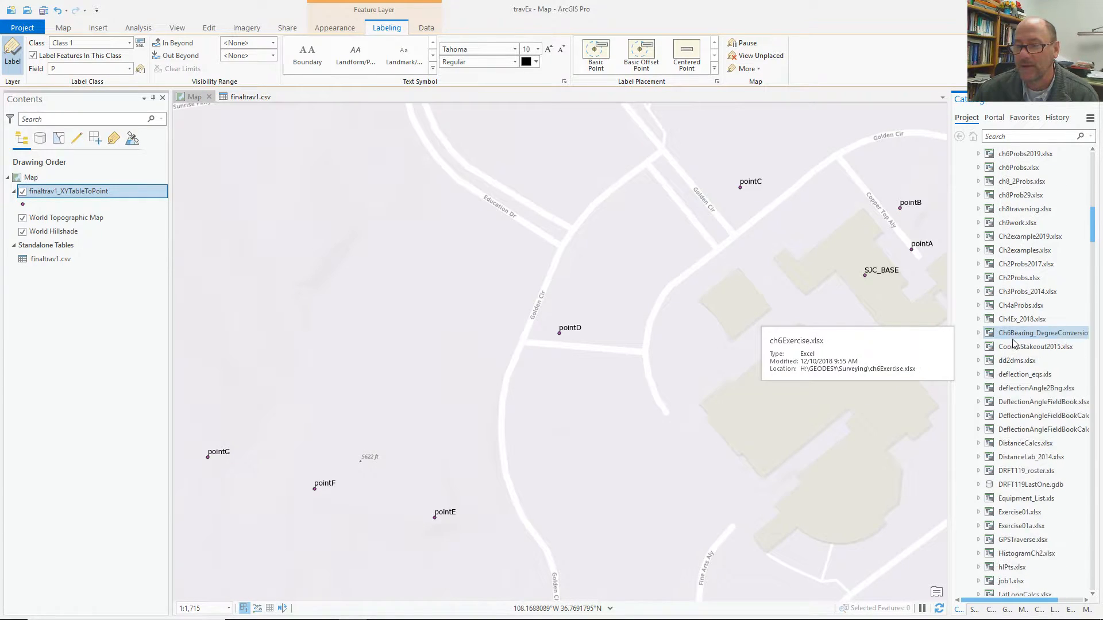
{"action": "scroll", "coordinate": [1014, 345], "scroll_direction": "down", "scroll_amount": 5}
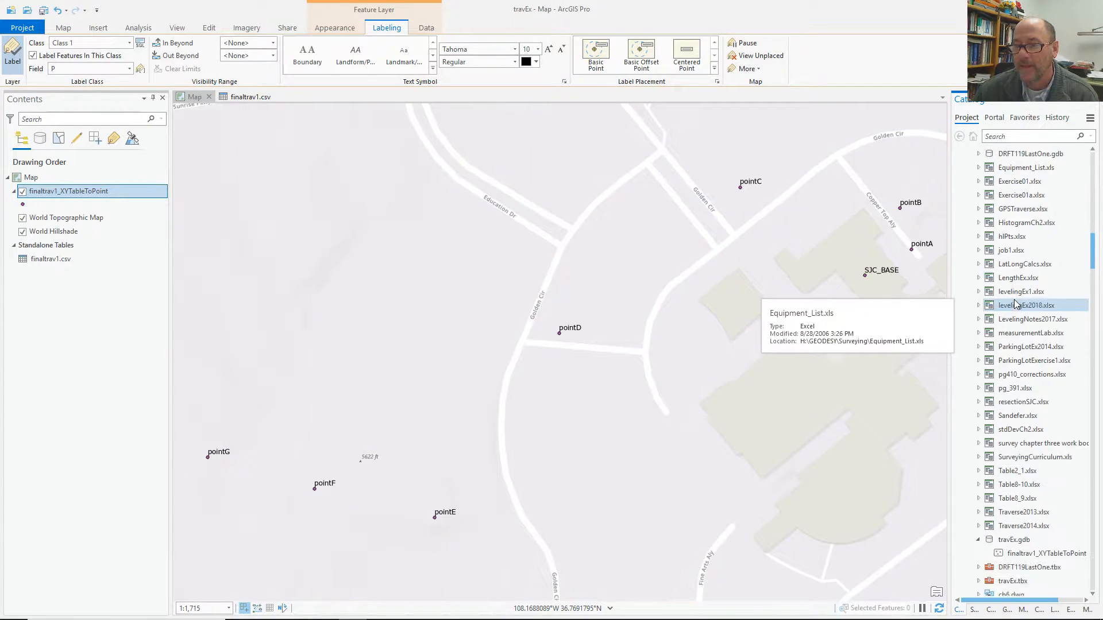
{"action": "scroll", "coordinate": [1014, 310], "scroll_direction": "down", "scroll_amount": 3}
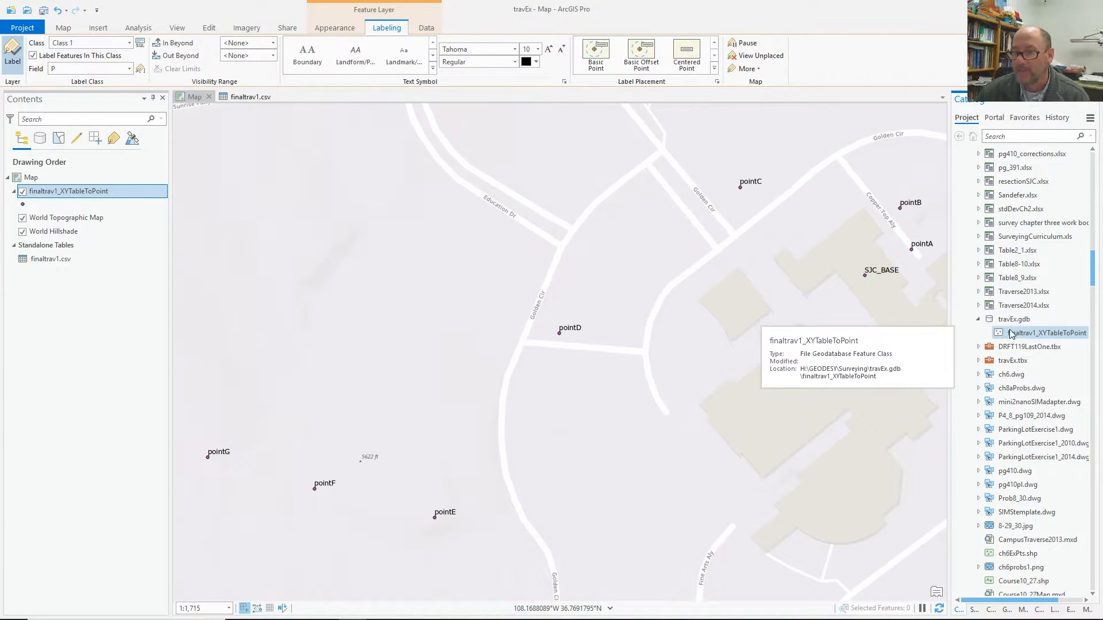
{"action": "right_click", "coordinate": [1005, 319]}
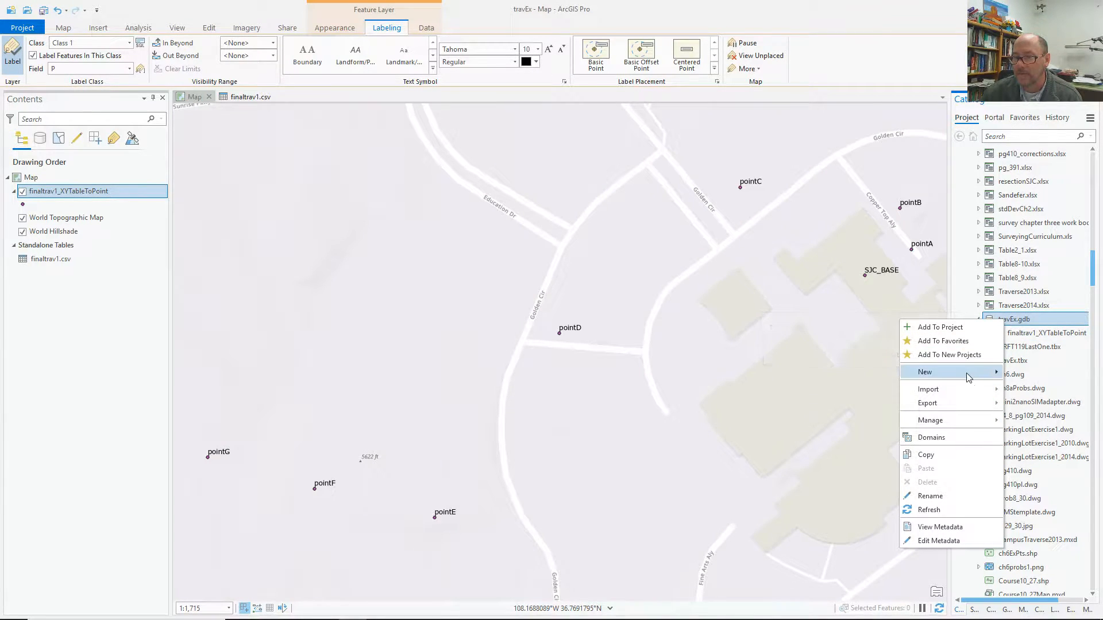
Create the courses line feature class, accepting default fields, spatial reference, tolerance and resolution.
{"action": "mouse_move", "coordinate": [969, 377]}
{"action": "left_click", "coordinate": [1047, 388]}
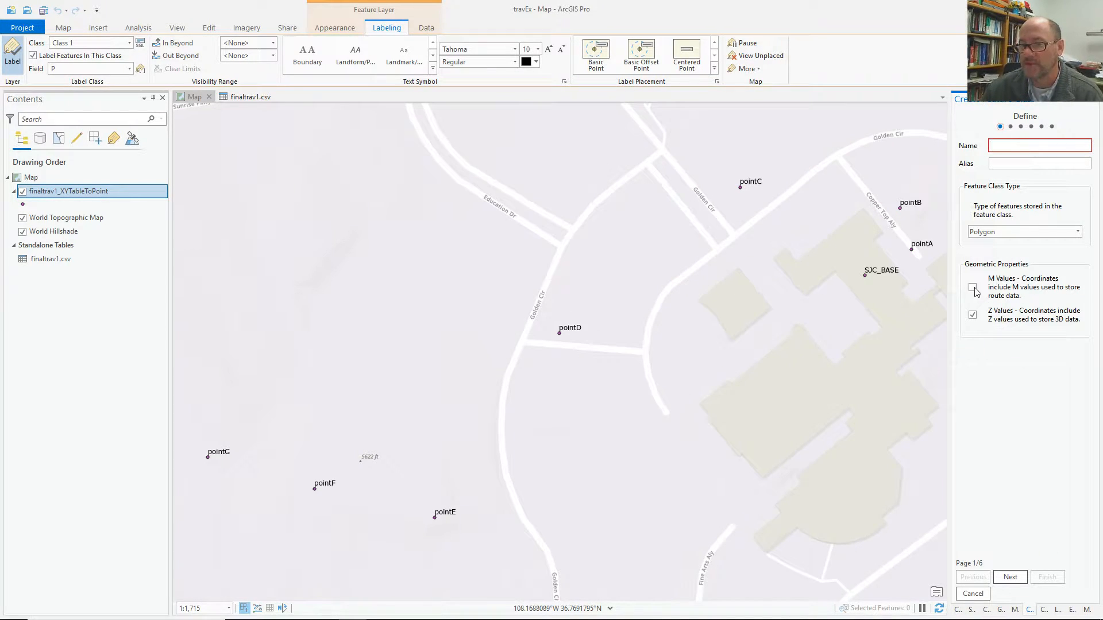
{"action": "left_click", "coordinate": [996, 230]}
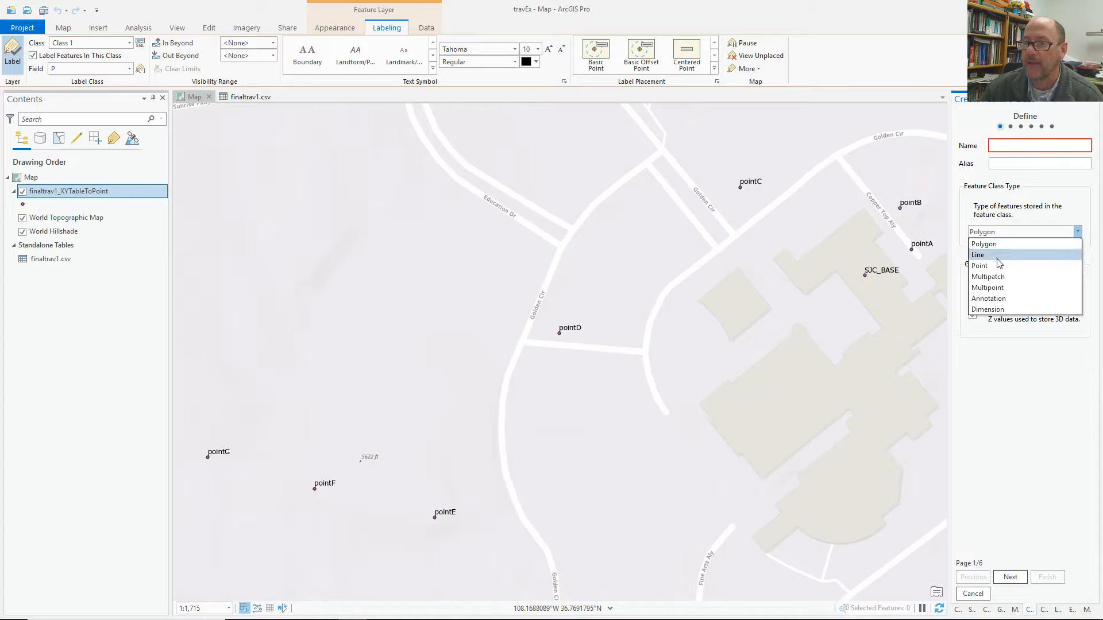
{"action": "left_click", "coordinate": [997, 260]}
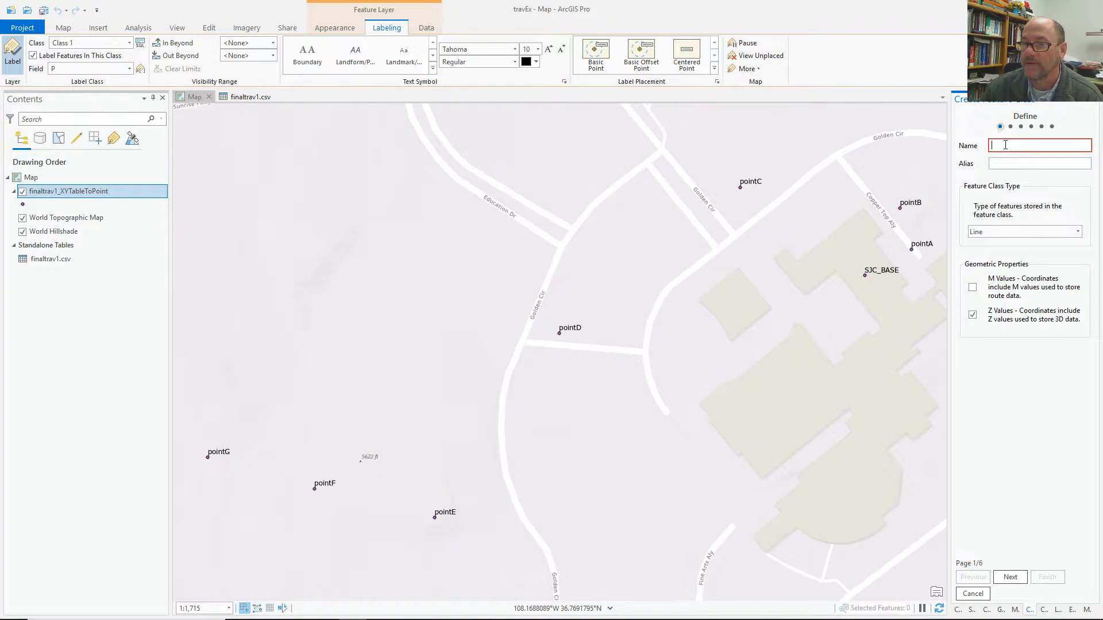
{"action": "type", "text": "courses"}
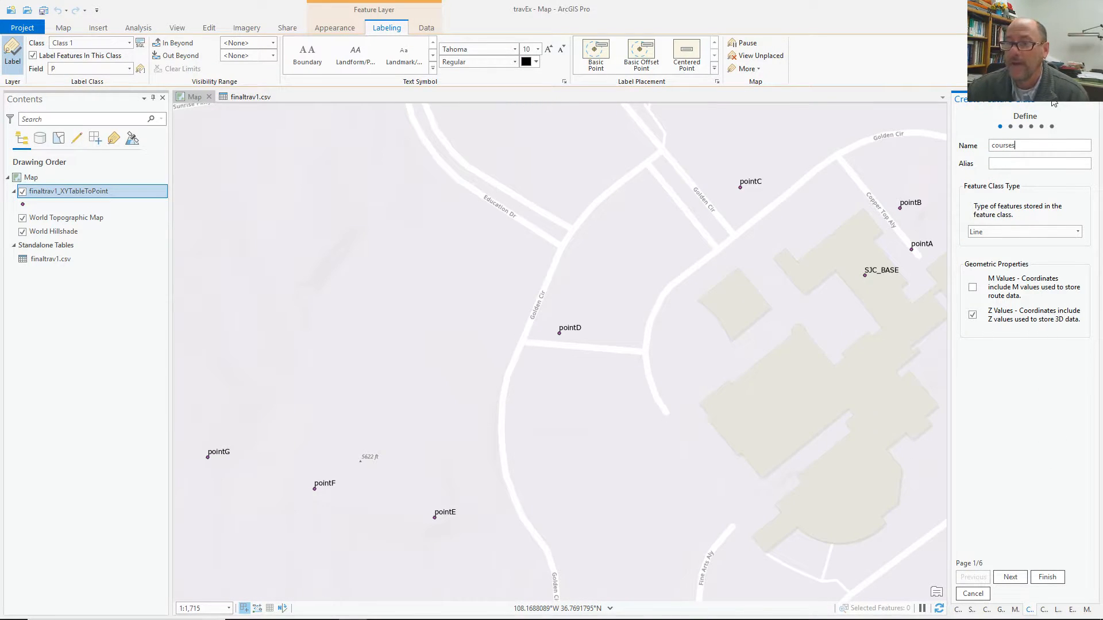
{"action": "left_click", "coordinate": [1010, 577]}
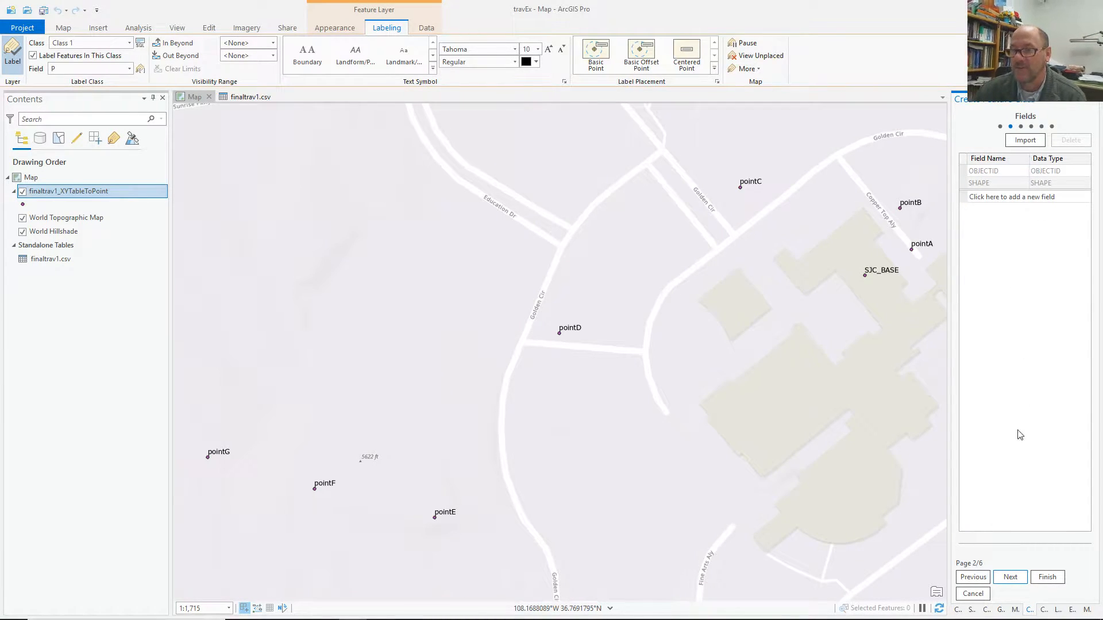
{"action": "left_click", "coordinate": [1010, 578]}
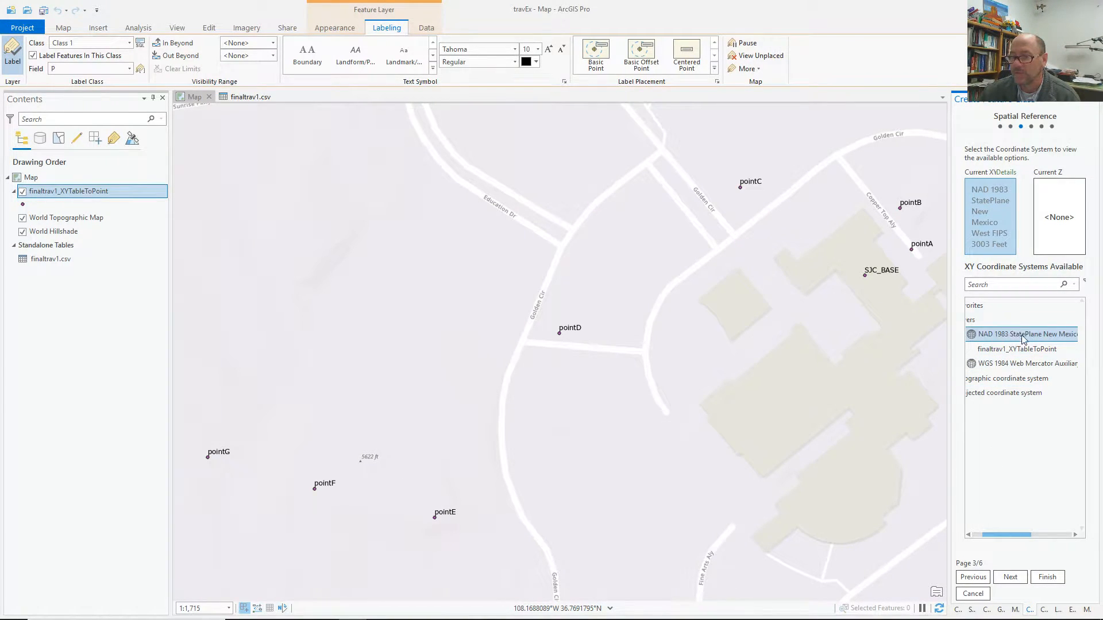
{"action": "left_click", "coordinate": [1011, 578]}
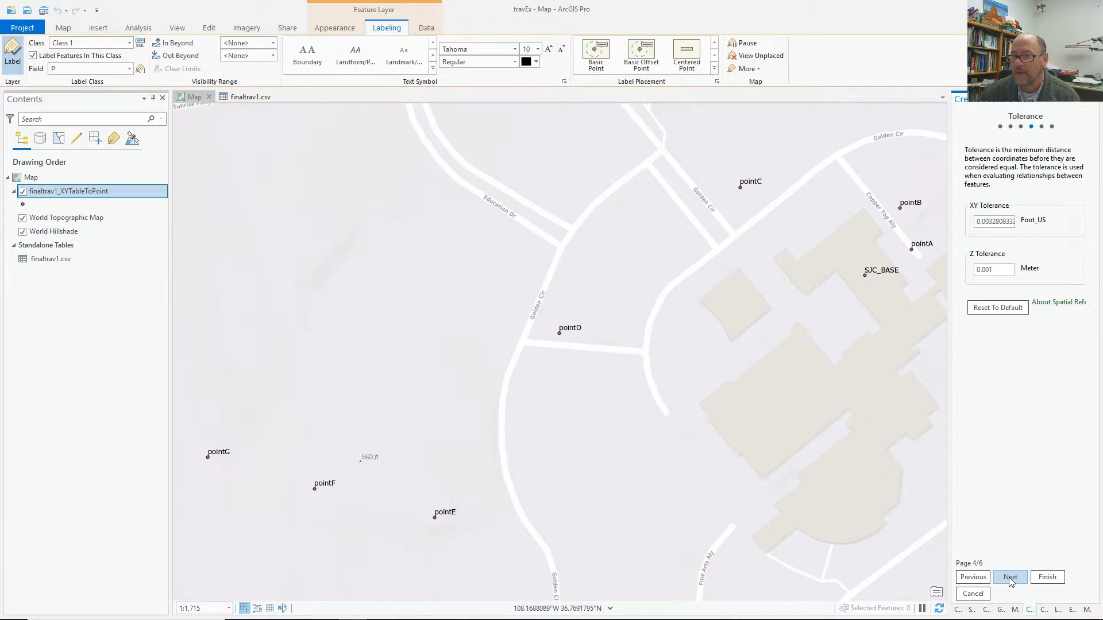
{"action": "left_click", "coordinate": [1010, 578]}
{"action": "left_click", "coordinate": [1011, 579]}
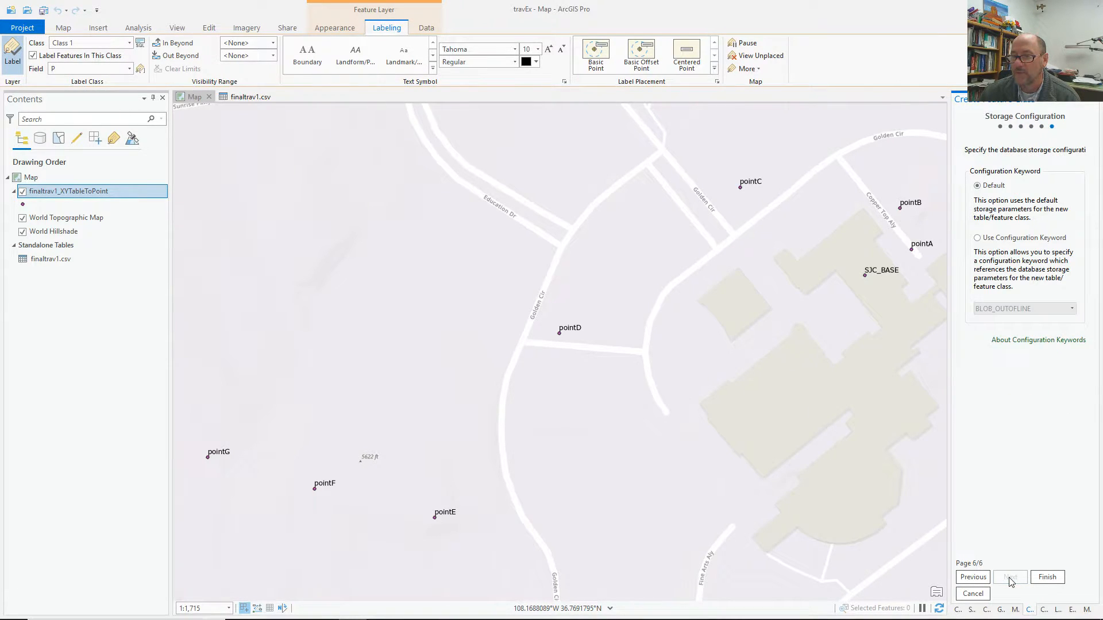
{"action": "left_click", "coordinate": [1047, 577]}
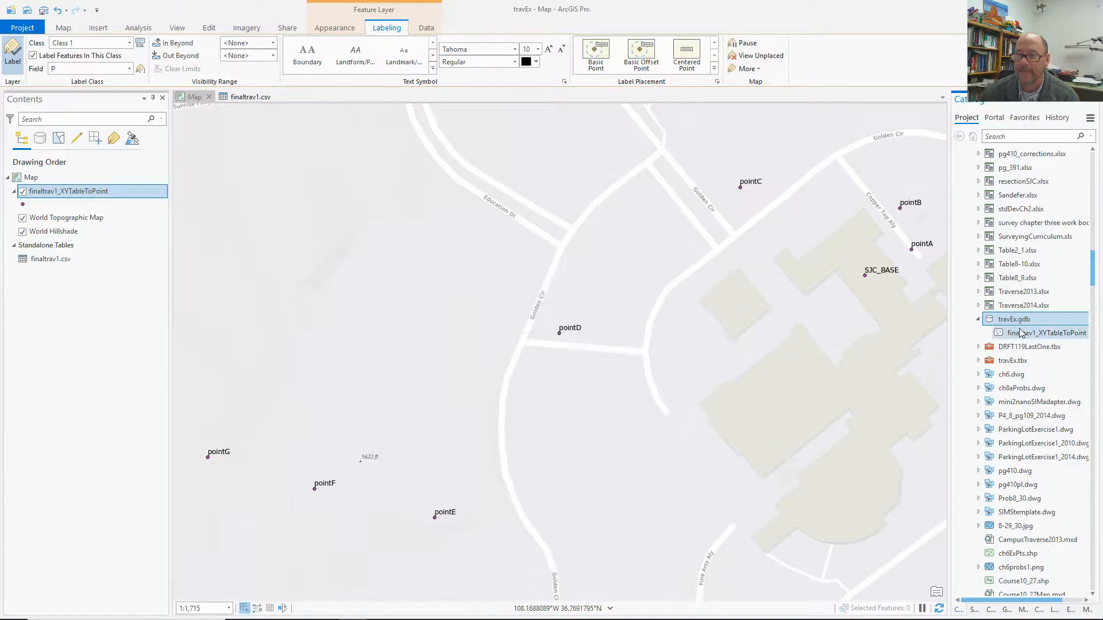
Refresh travEx.gdb and drag the courses feature class onto the map as a new line layer.
{"action": "right_click", "coordinate": [1012, 319]}
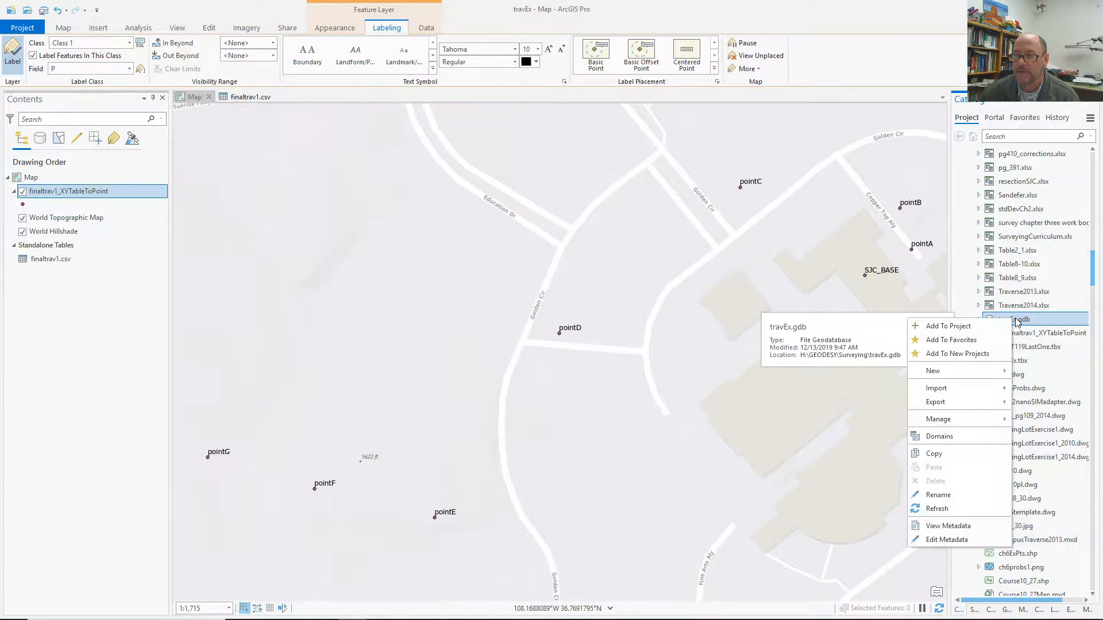
{"action": "left_click", "coordinate": [949, 508]}
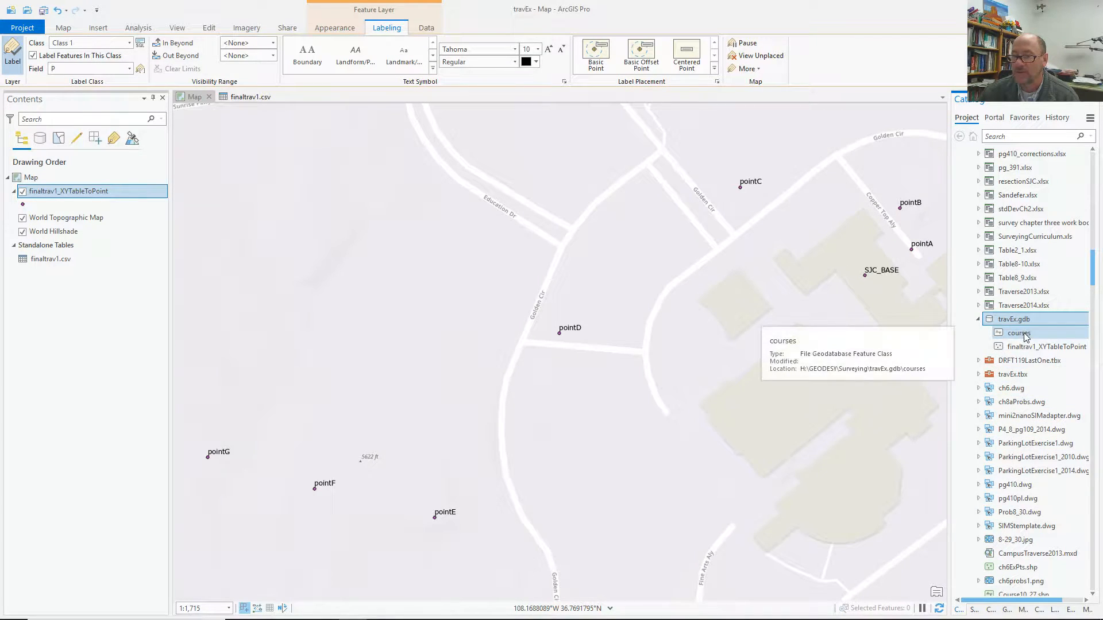
{"action": "left_click_drag", "start_coordinate": [1009, 336], "coordinate": [733, 322]}
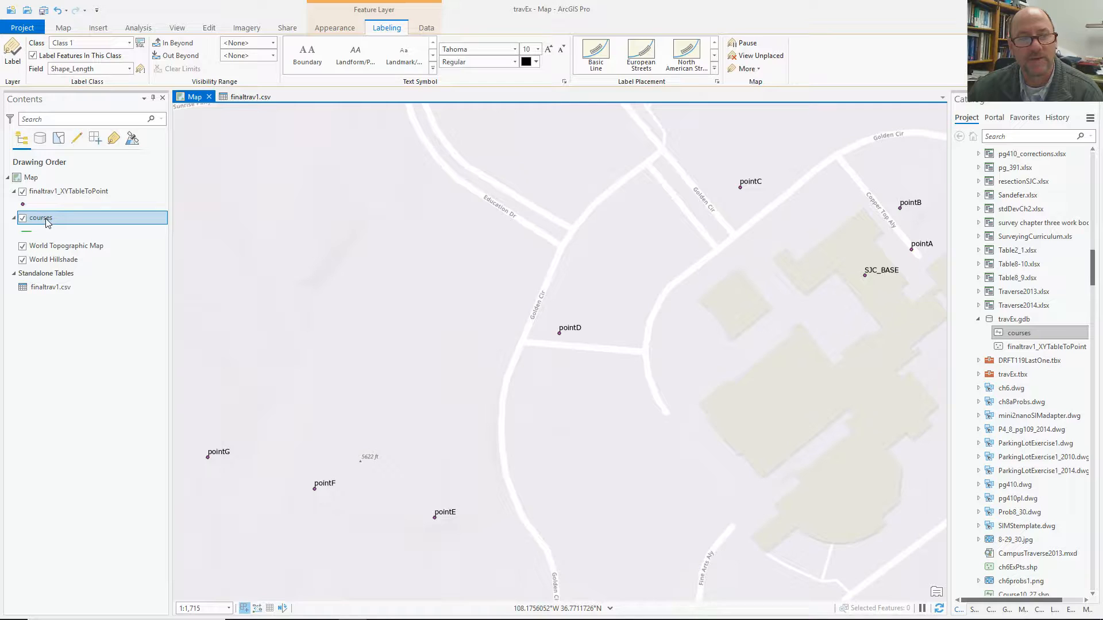
{"action": "left_click", "coordinate": [209, 29]}
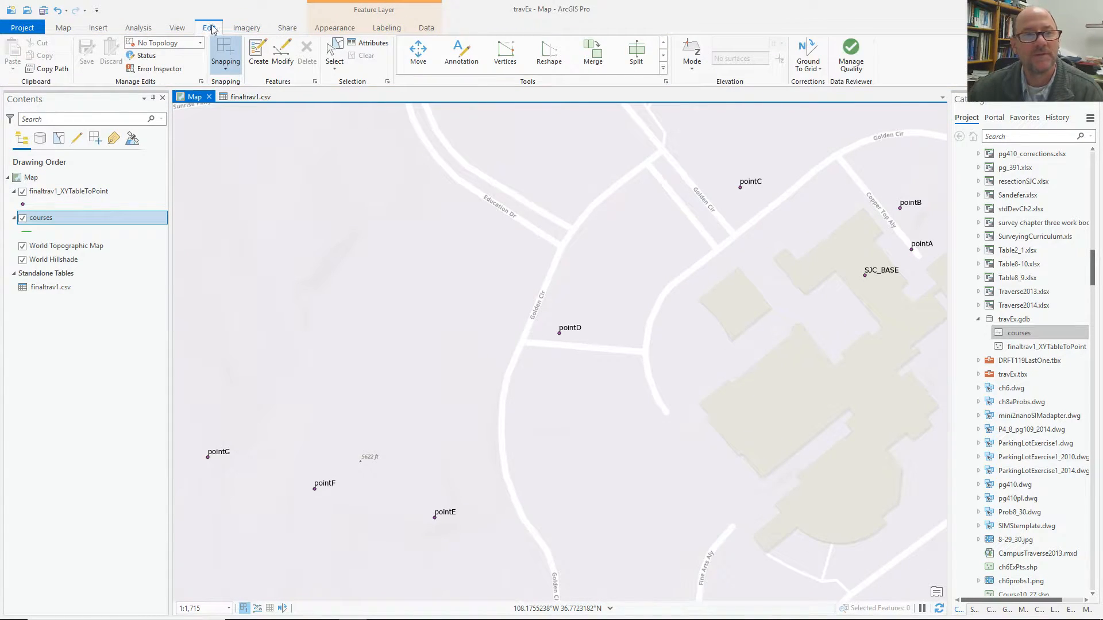
Activate the courses template with the Line construction tool and check the Snapping settings.
{"action": "left_click", "coordinate": [258, 53]}
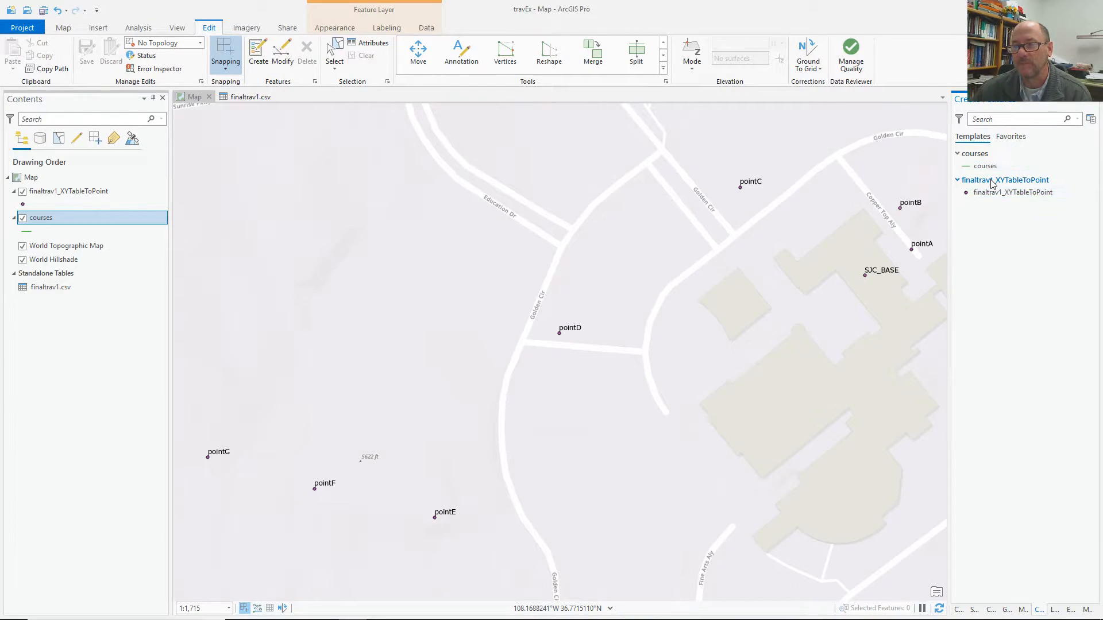
{"action": "left_click", "coordinate": [979, 167]}
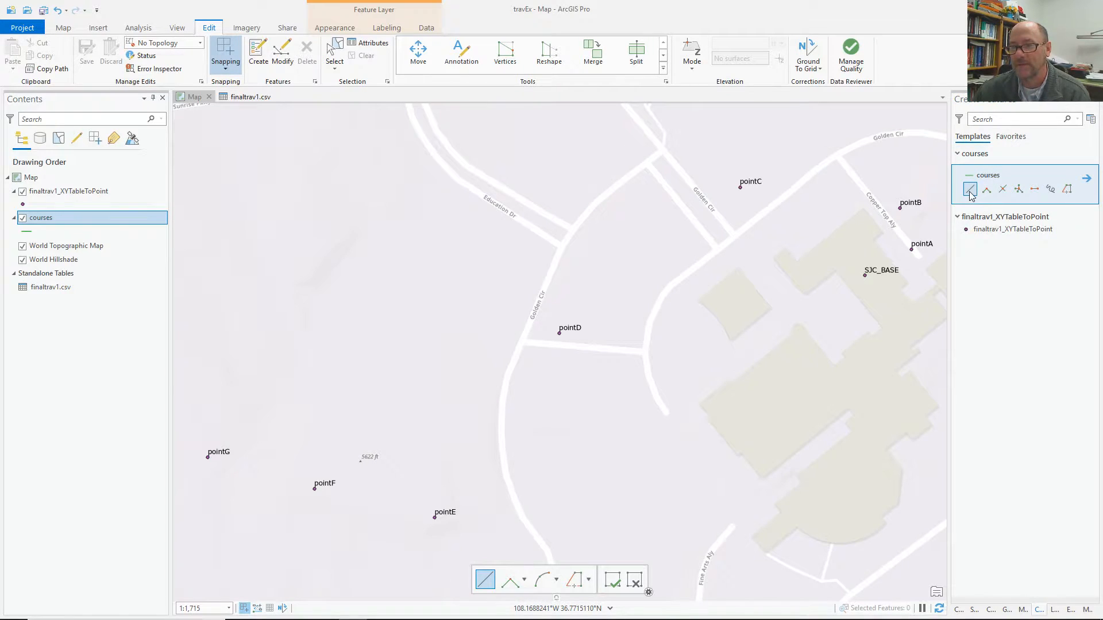
{"action": "left_click", "coordinate": [970, 190]}
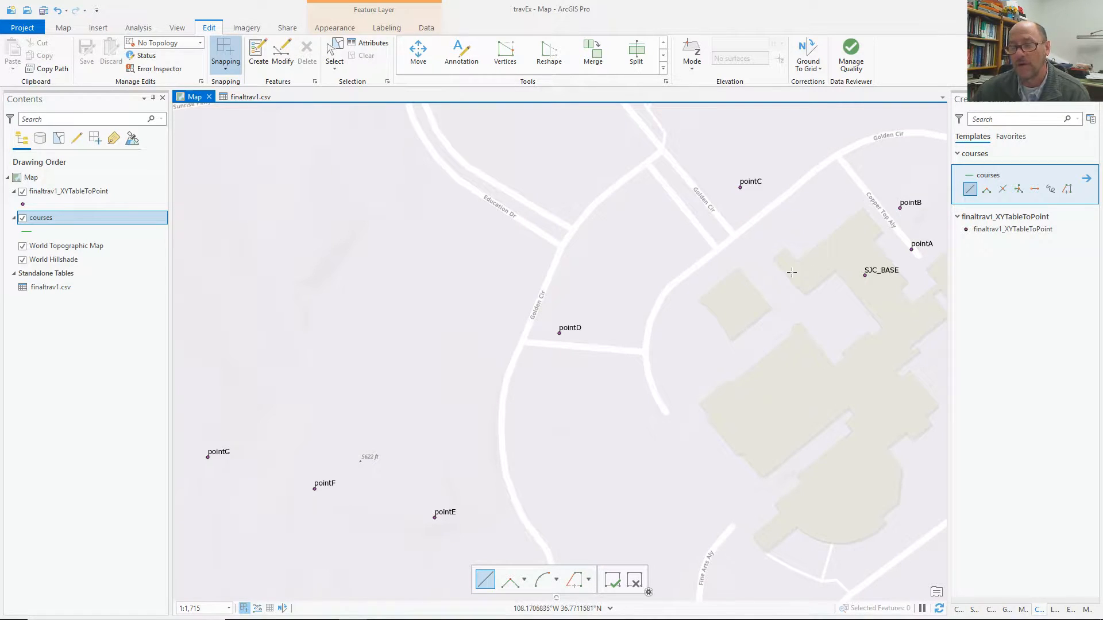
{"action": "left_click", "coordinate": [223, 70]}
{"action": "left_click", "coordinate": [324, 127]}
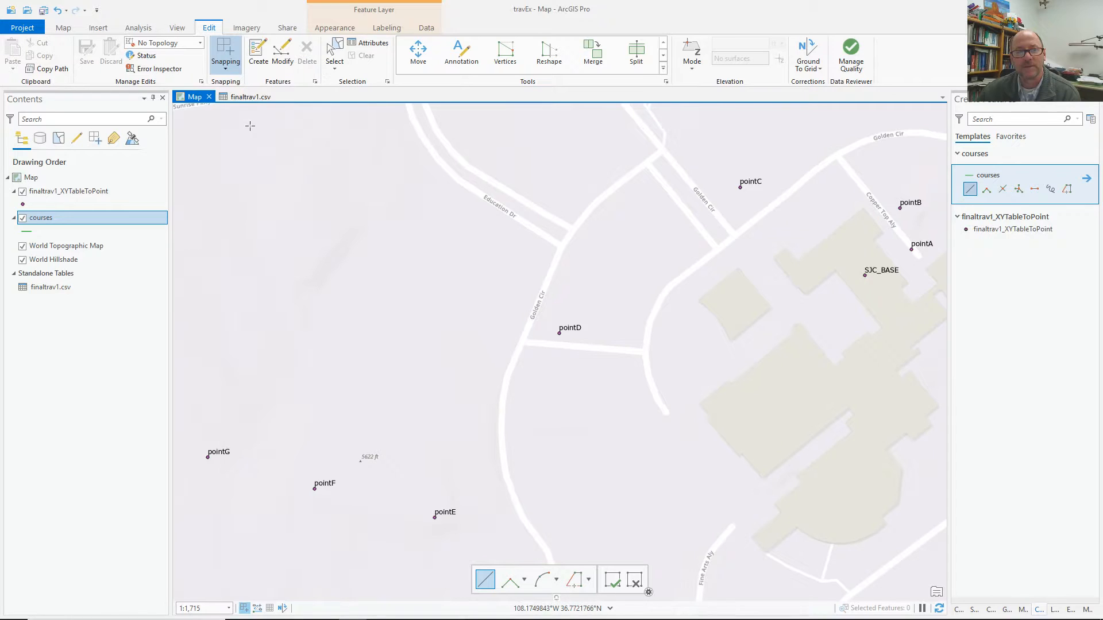
Draw courses lines from pointA to pointB and from pointB to pointC.
{"action": "left_click", "coordinate": [910, 241]}
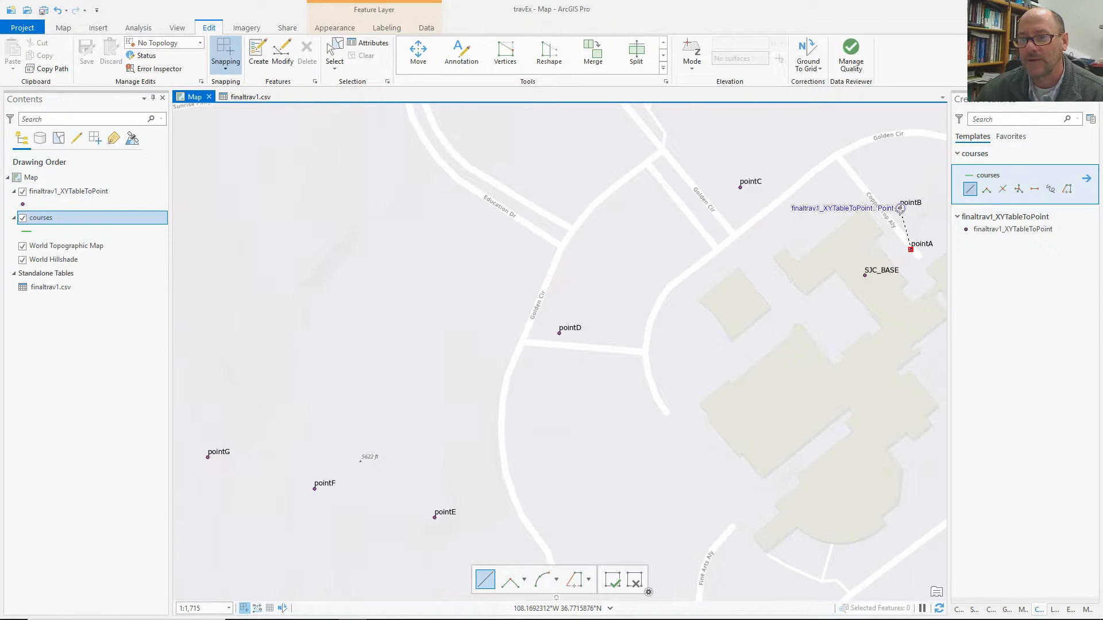
{"action": "left_click", "coordinate": [900, 210]}
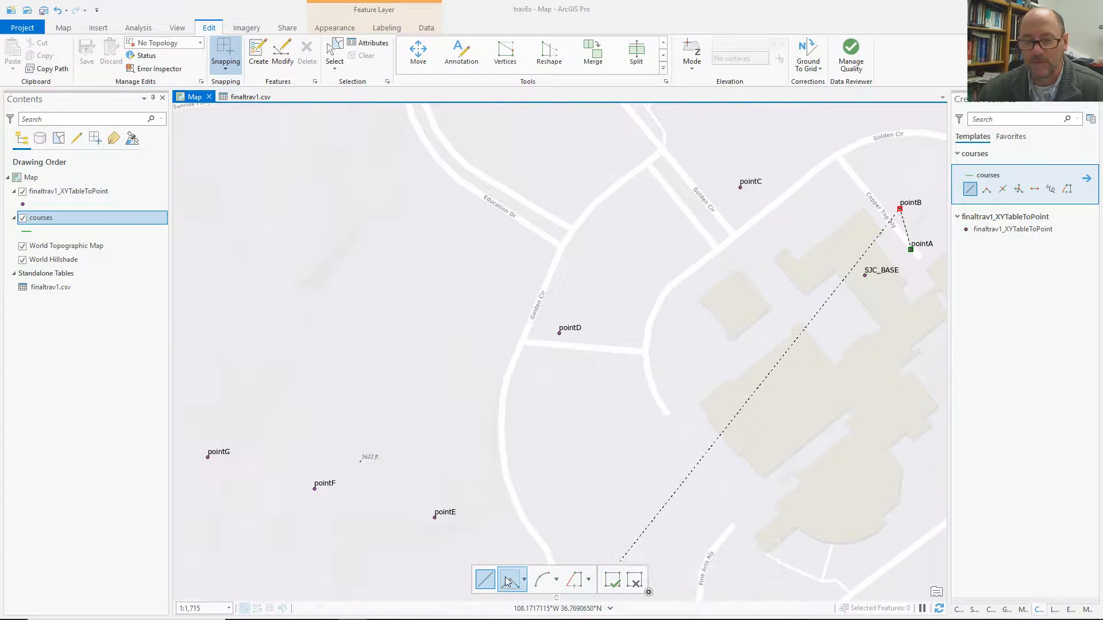
{"action": "left_click", "coordinate": [619, 579]}
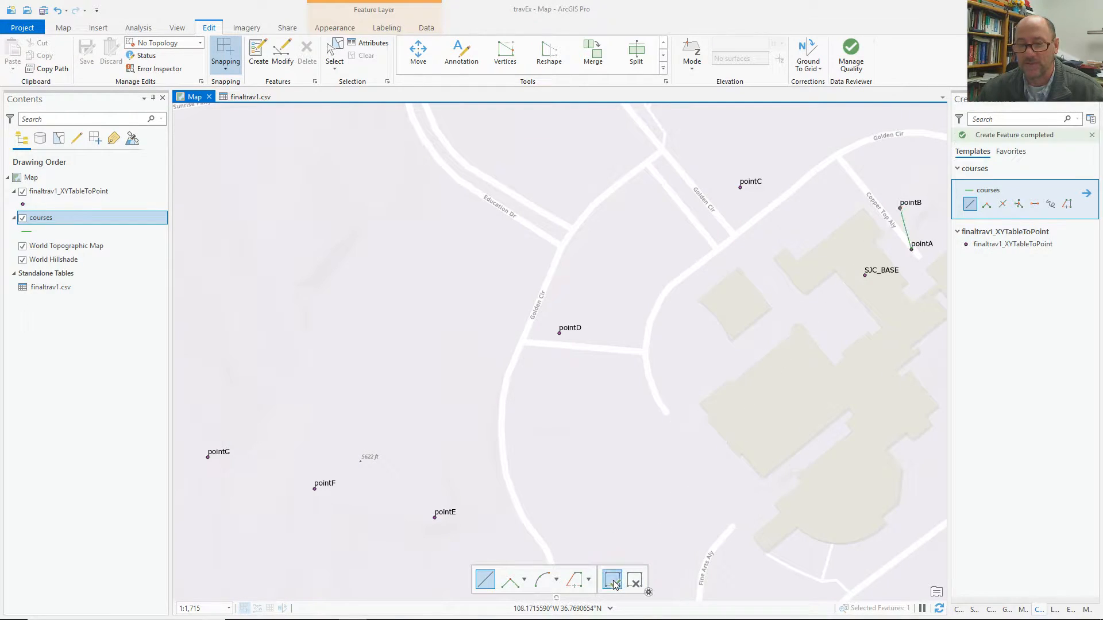
{"action": "left_click", "coordinate": [900, 208]}
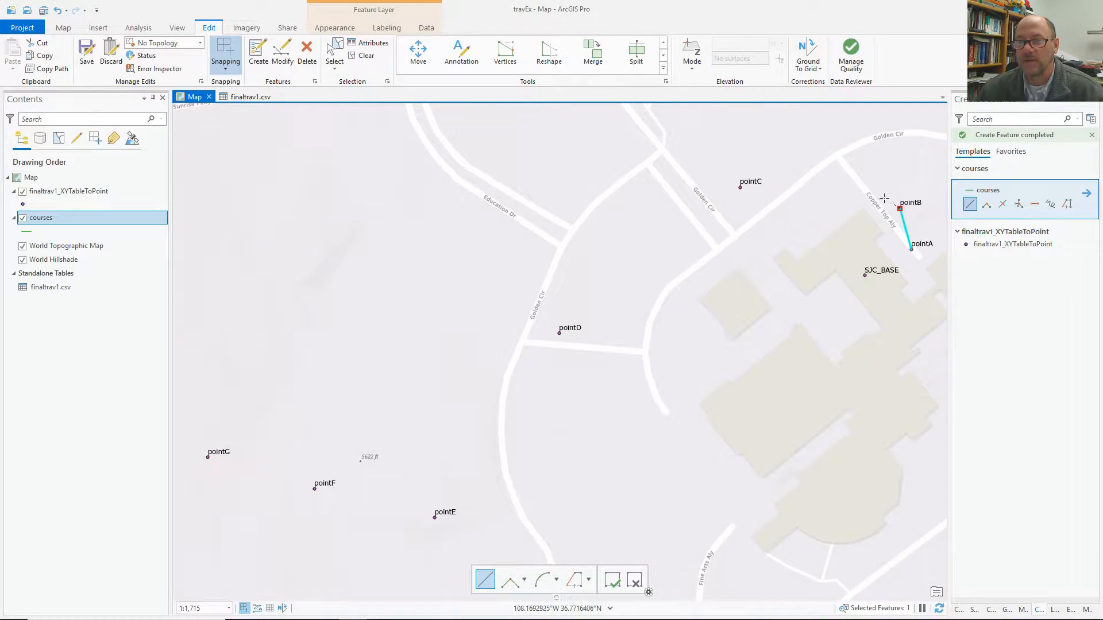
{"action": "double_click", "coordinate": [740, 187]}
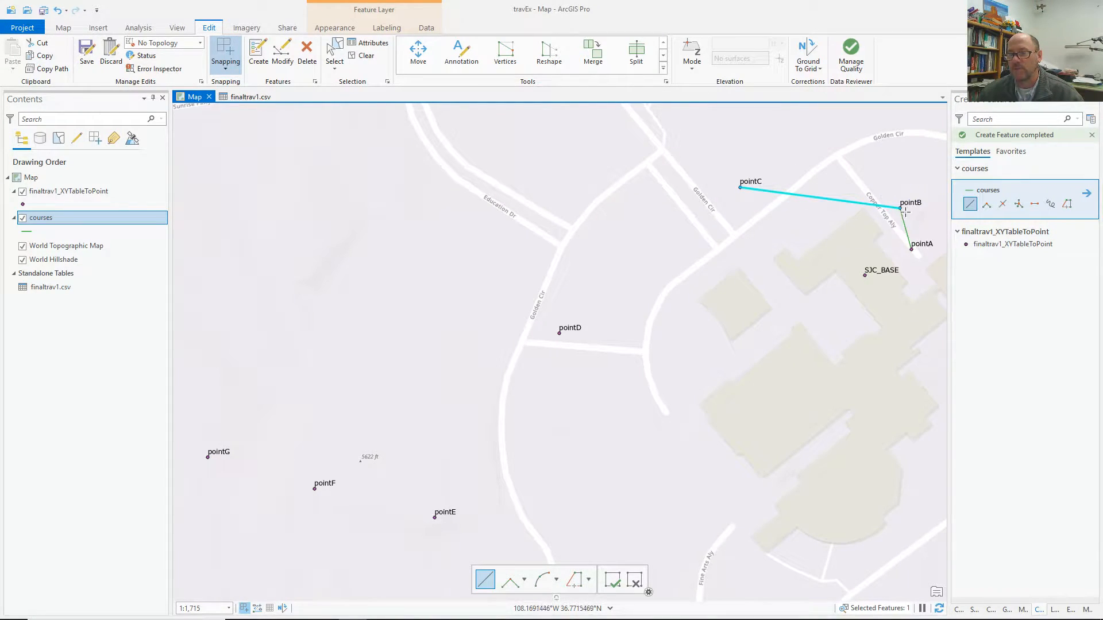
Draw a courses line from pointC through pointD, pointE and pointF to pointG.
{"action": "left_click", "coordinate": [740, 187]}
{"action": "left_click", "coordinate": [560, 333]}
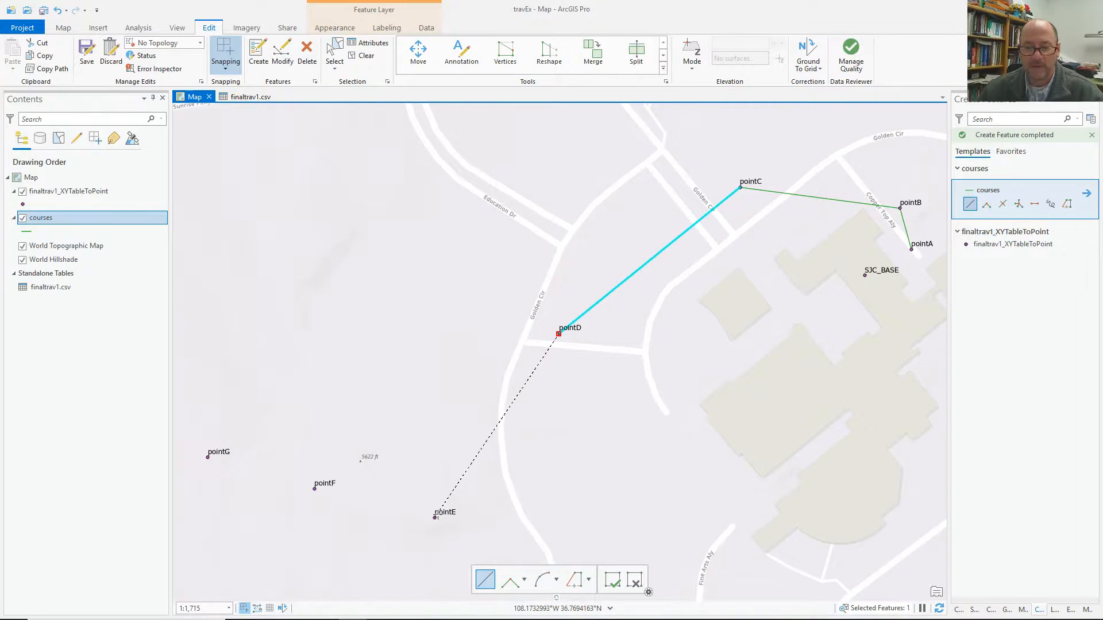
{"action": "left_click", "coordinate": [435, 516]}
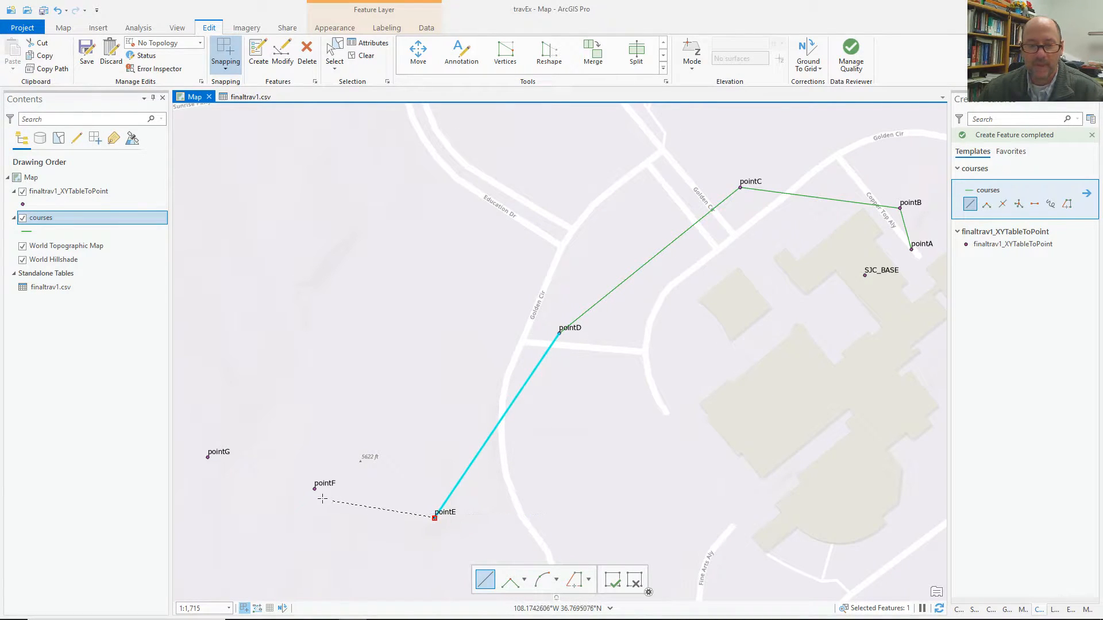
{"action": "left_click", "coordinate": [314, 489]}
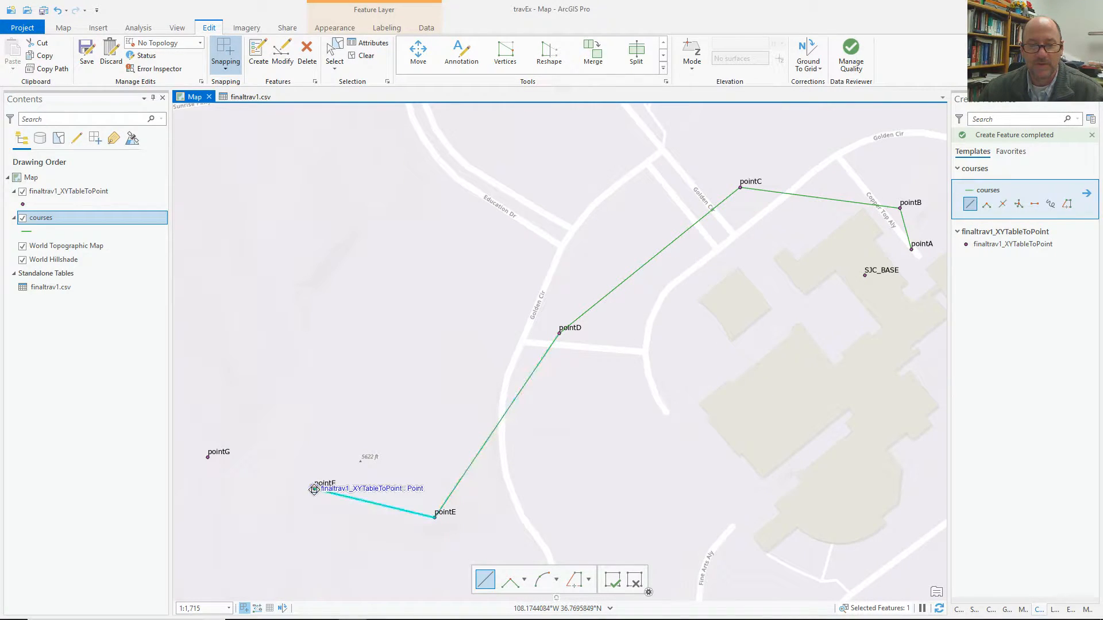
{"action": "left_click", "coordinate": [207, 457]}
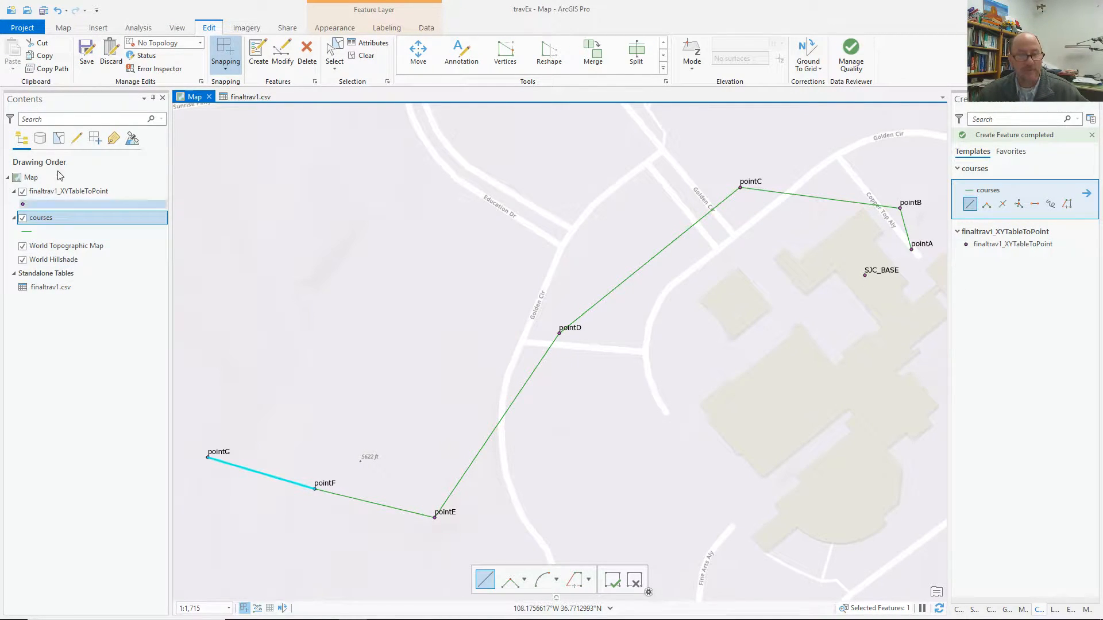
Save the drawn course lines, then open and dock the courses attribute table with nothing selected.
{"action": "left_click", "coordinate": [87, 58]}
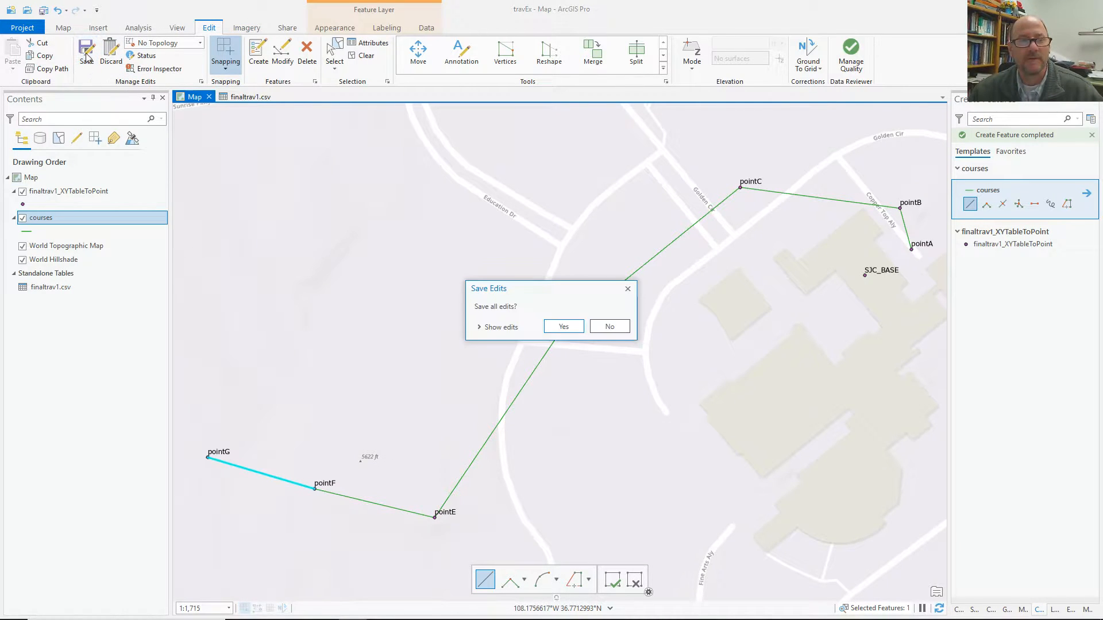
{"action": "left_click", "coordinate": [562, 324]}
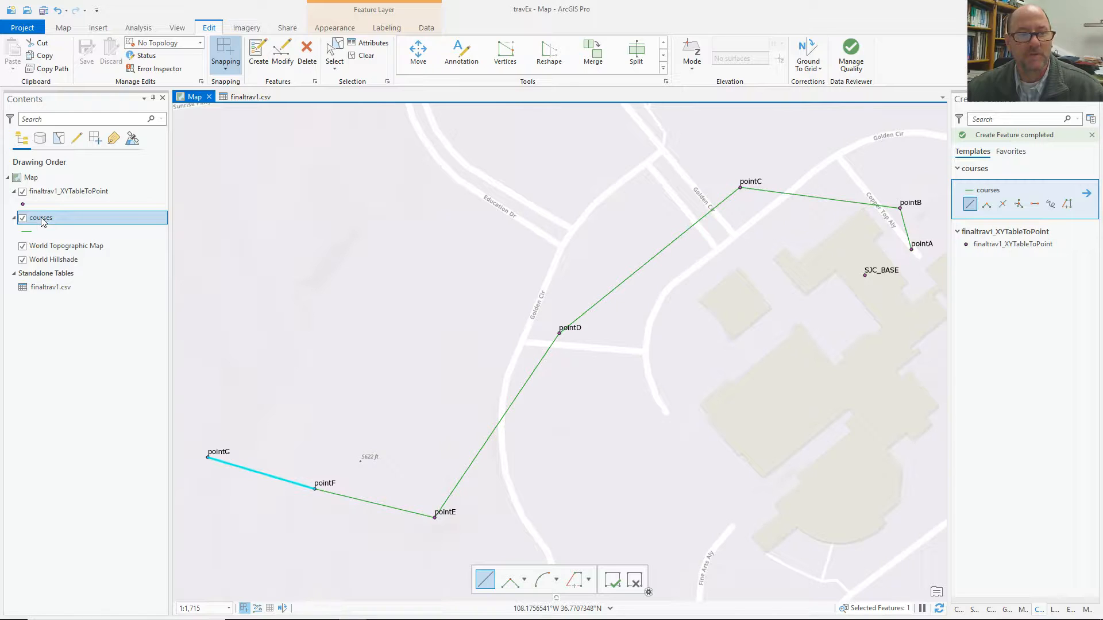
{"action": "key", "text": "ctrl+t"}
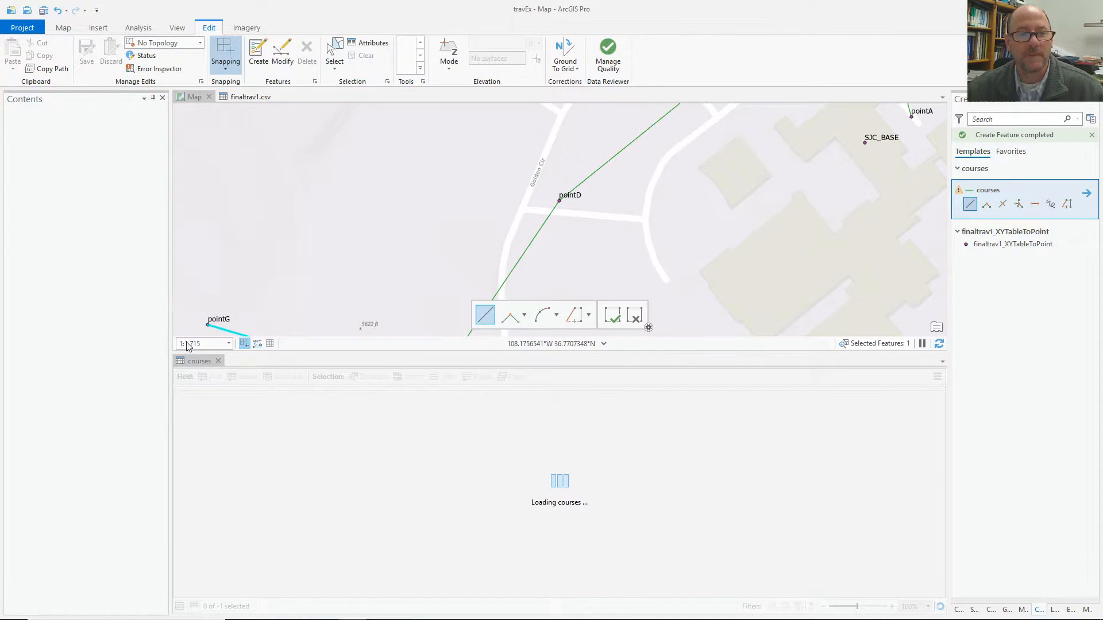
{"action": "left_click_drag", "start_coordinate": [199, 361], "coordinate": [556, 220]}
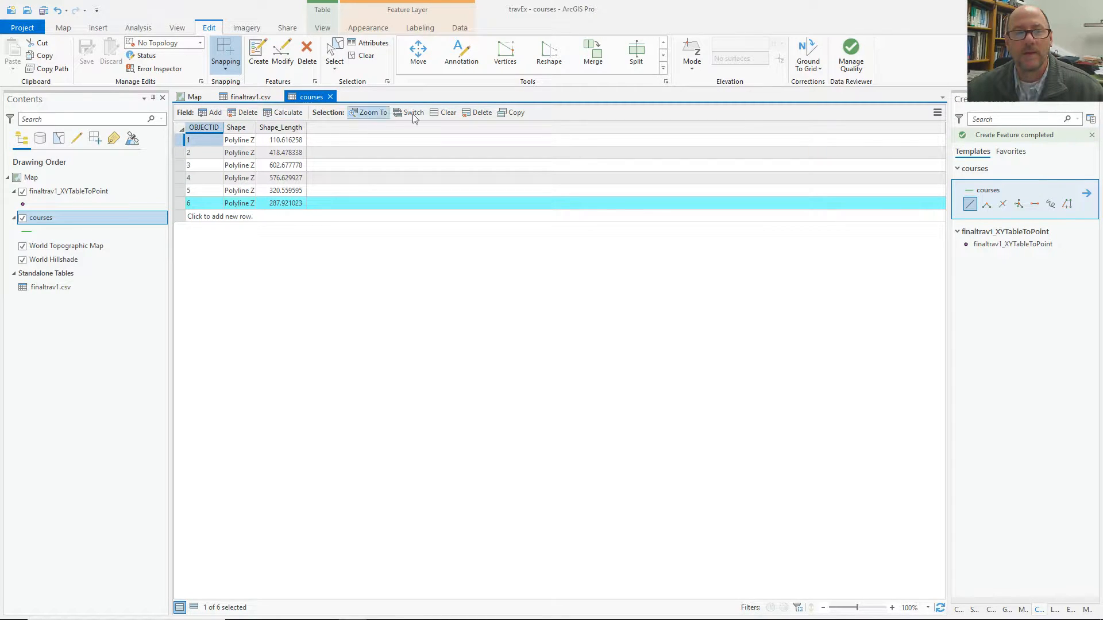
{"action": "left_click", "coordinate": [446, 110]}
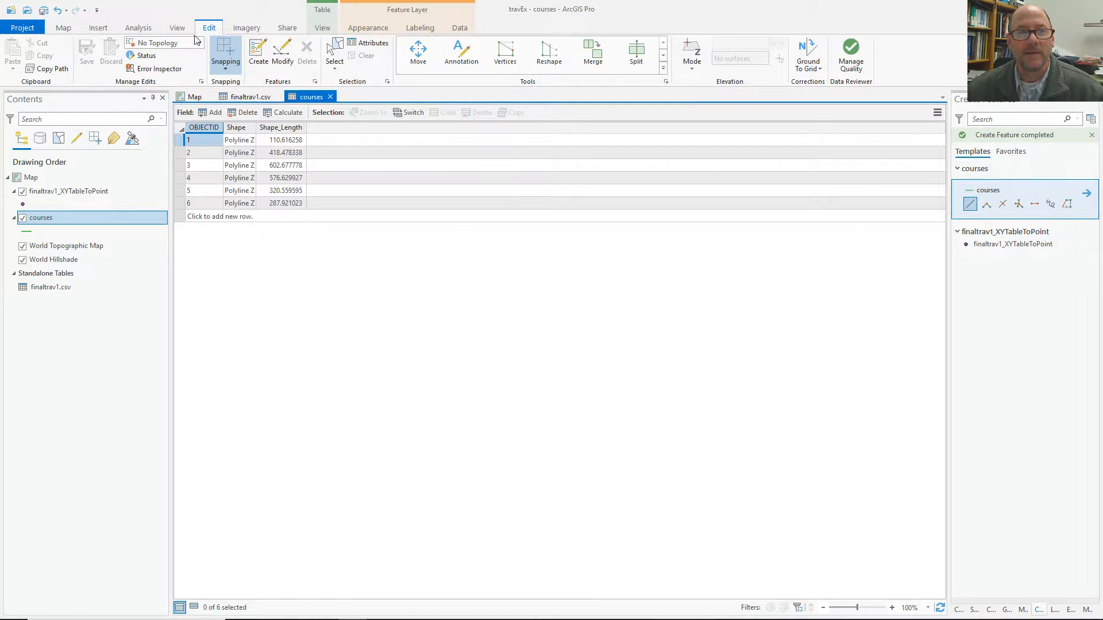
{"action": "left_click", "coordinate": [139, 29]}
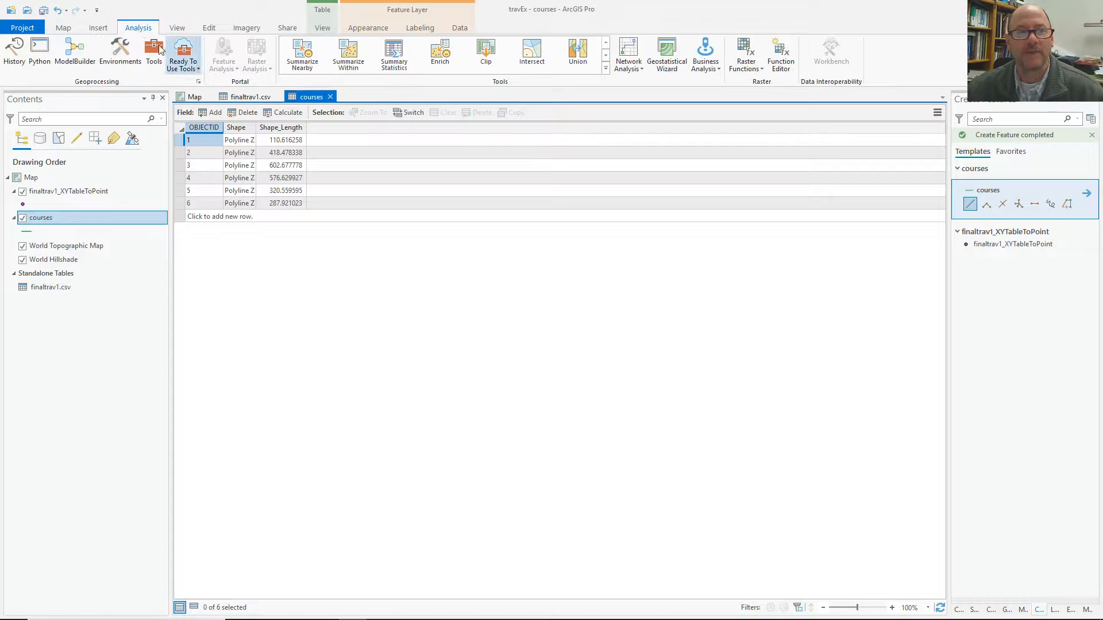
Run the Enable COGO geoprocessing tool with courses as the input line features.
{"action": "left_click", "coordinate": [153, 55]}
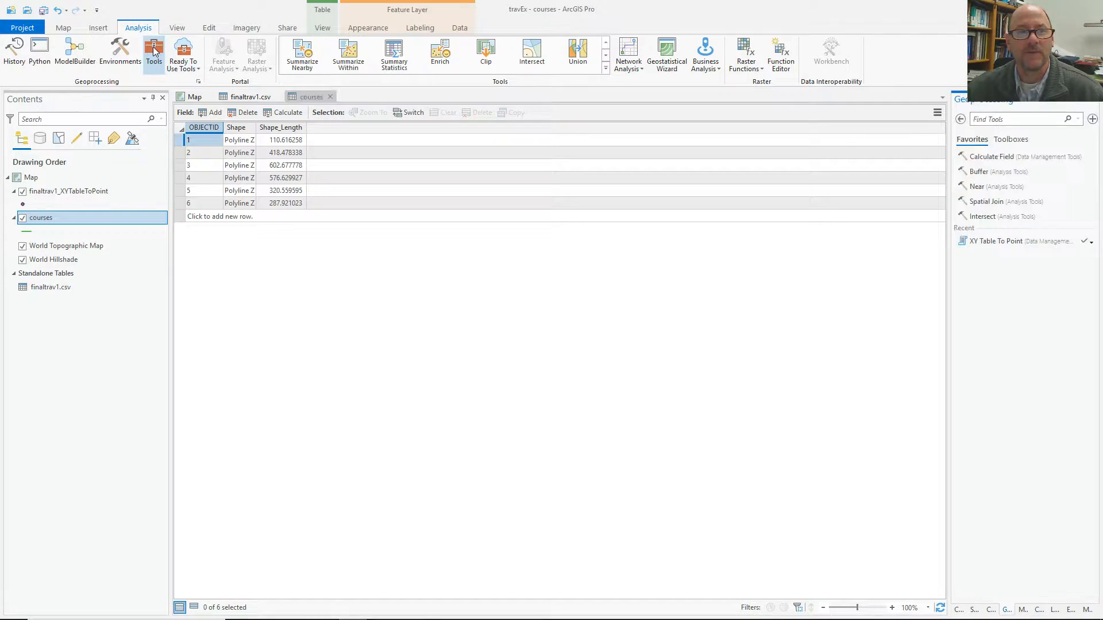
{"action": "left_click", "coordinate": [1006, 140]}
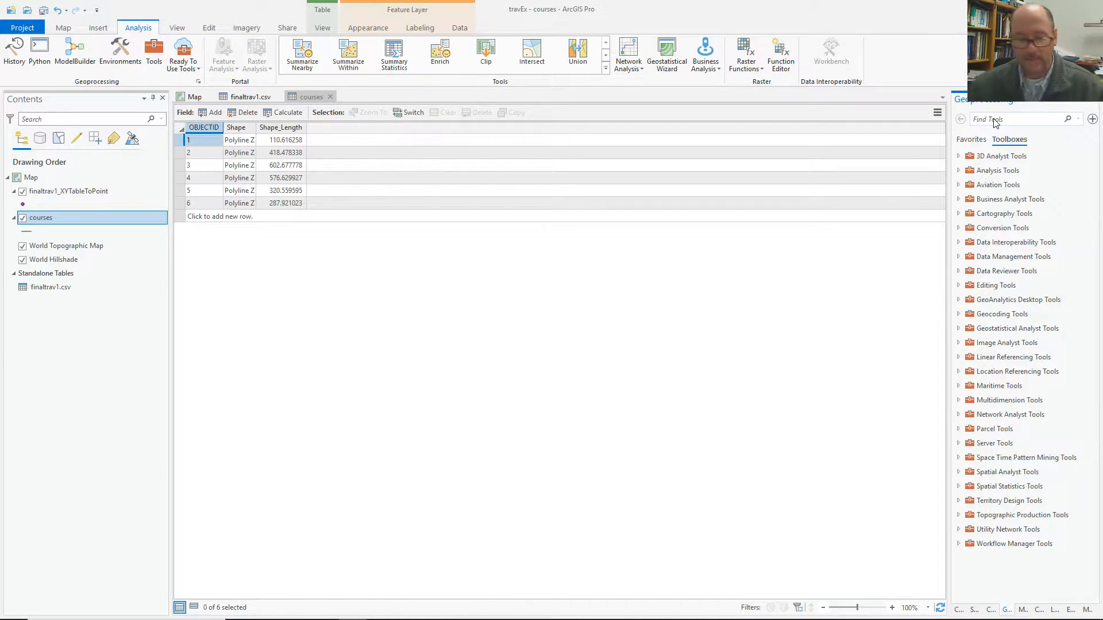
{"action": "type", "text": "cogo"}
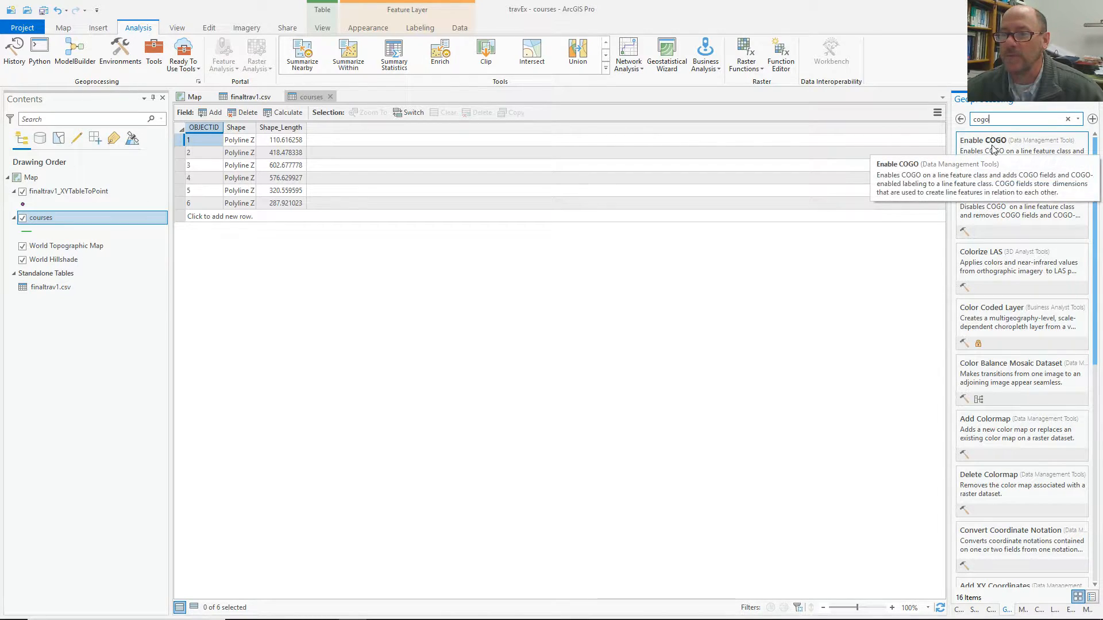
{"action": "left_click", "coordinate": [991, 149]}
{"action": "left_click", "coordinate": [1075, 169]}
{"action": "left_click", "coordinate": [1002, 185]}
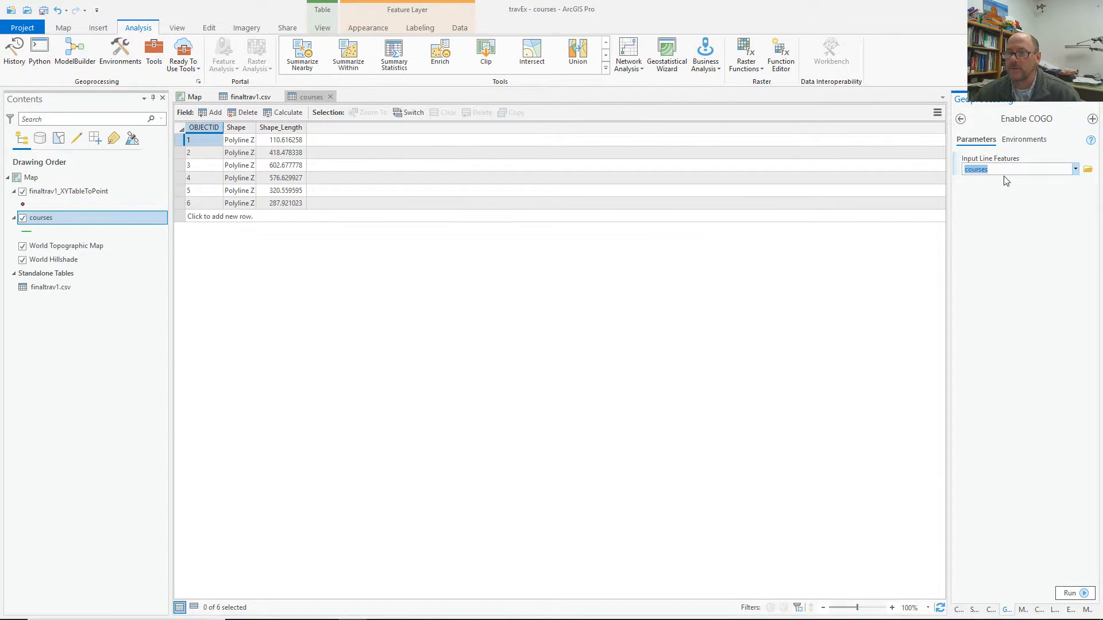
{"action": "left_click", "coordinate": [1026, 141]}
{"action": "left_click", "coordinate": [975, 140]}
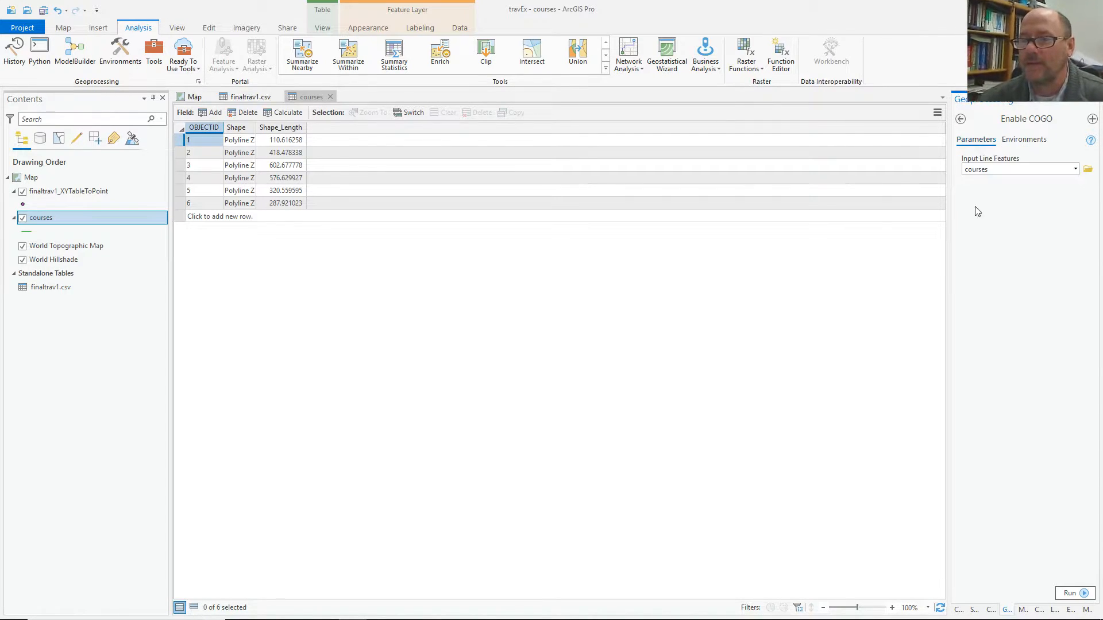
{"action": "left_click", "coordinate": [1071, 593]}
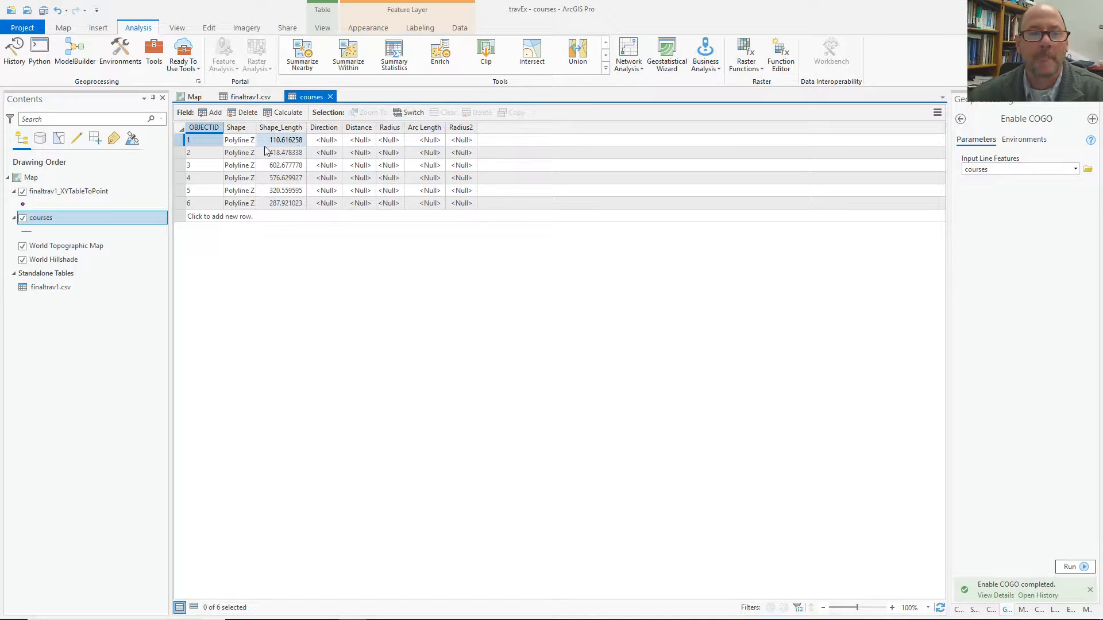
Select all six course records in the table and check the selection on the map.
{"action": "left_click_drag", "start_coordinate": [179, 143], "coordinate": [179, 205]}
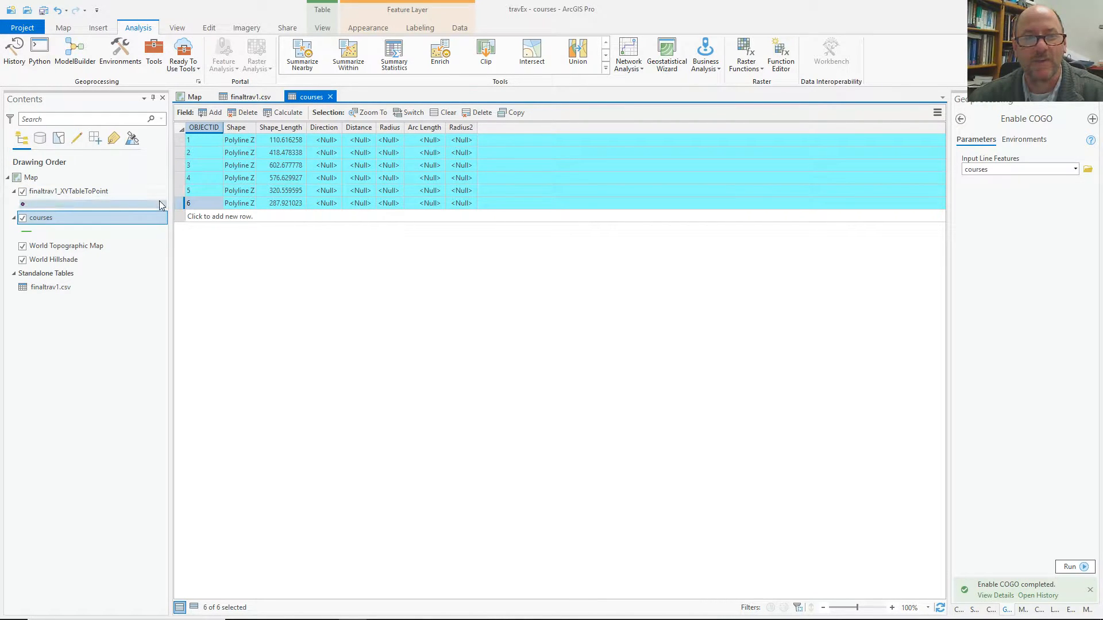
{"action": "left_click", "coordinate": [193, 97]}
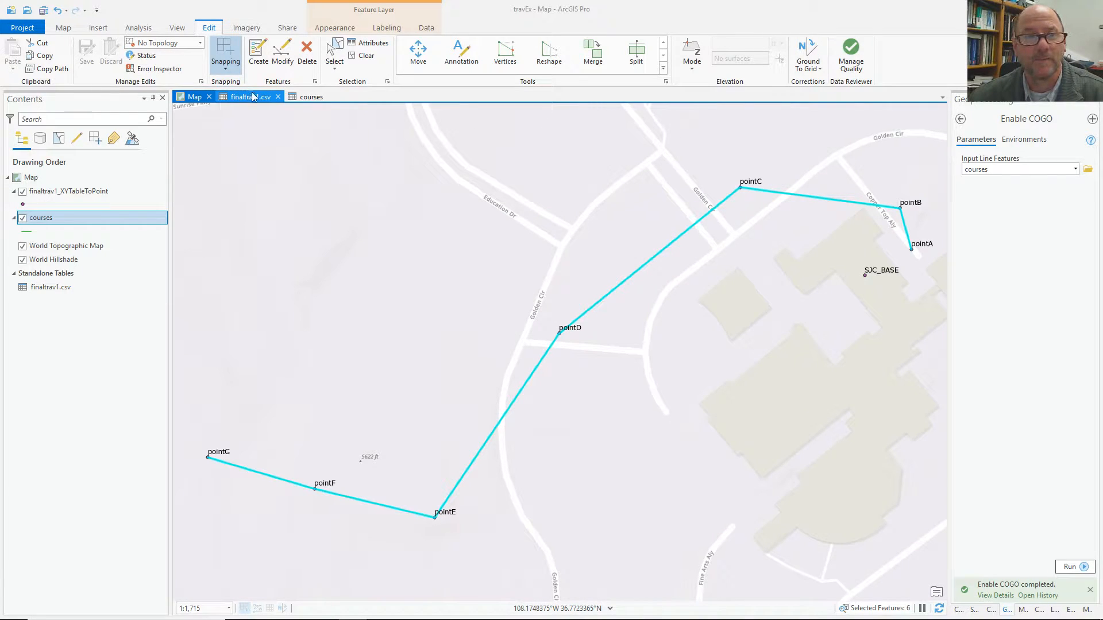
{"action": "left_click", "coordinate": [310, 97]}
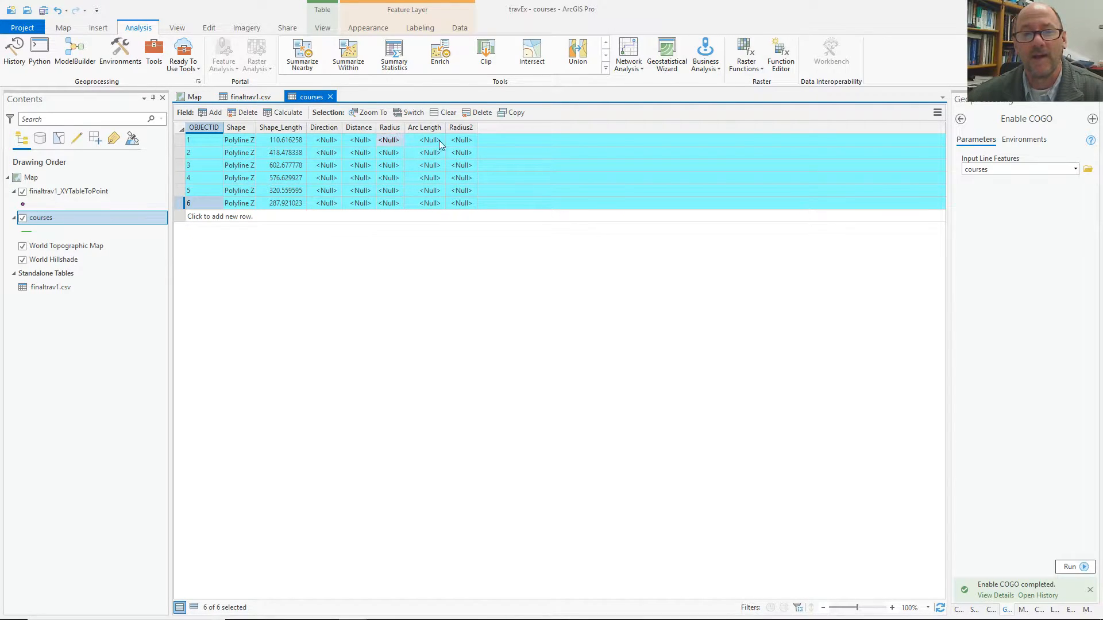
{"action": "left_click", "coordinate": [209, 29]}
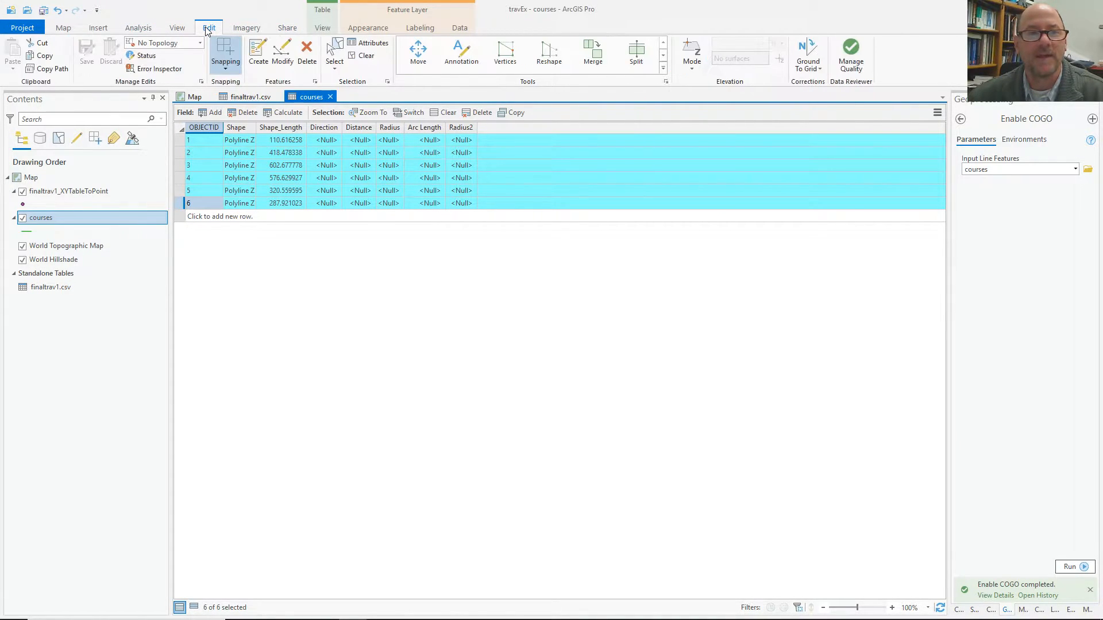
Run Update COGO to fill Direction and Distance (e.g. 344.618268, 110.616258) and widen the Direction column.
{"action": "left_click", "coordinate": [662, 68]}
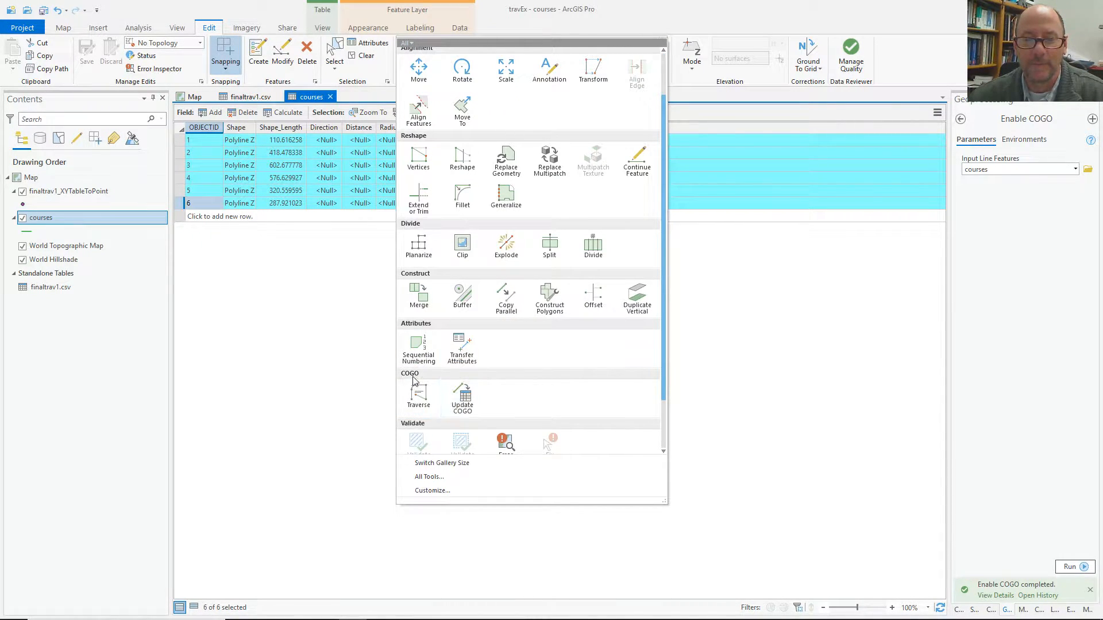
{"action": "left_click", "coordinate": [466, 396]}
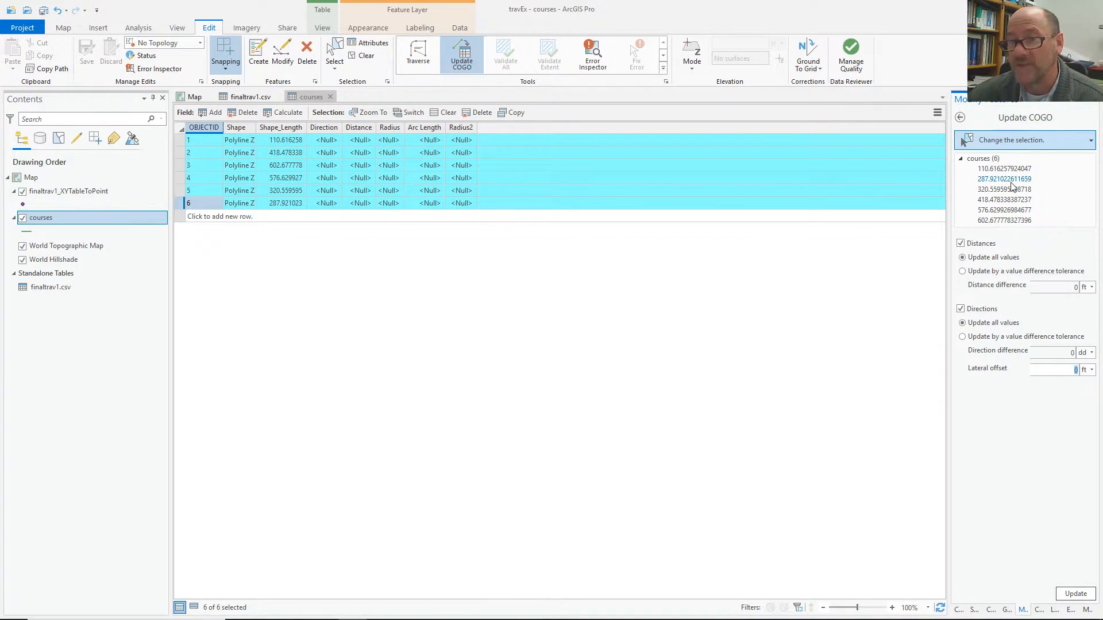
{"action": "left_click", "coordinate": [1074, 594]}
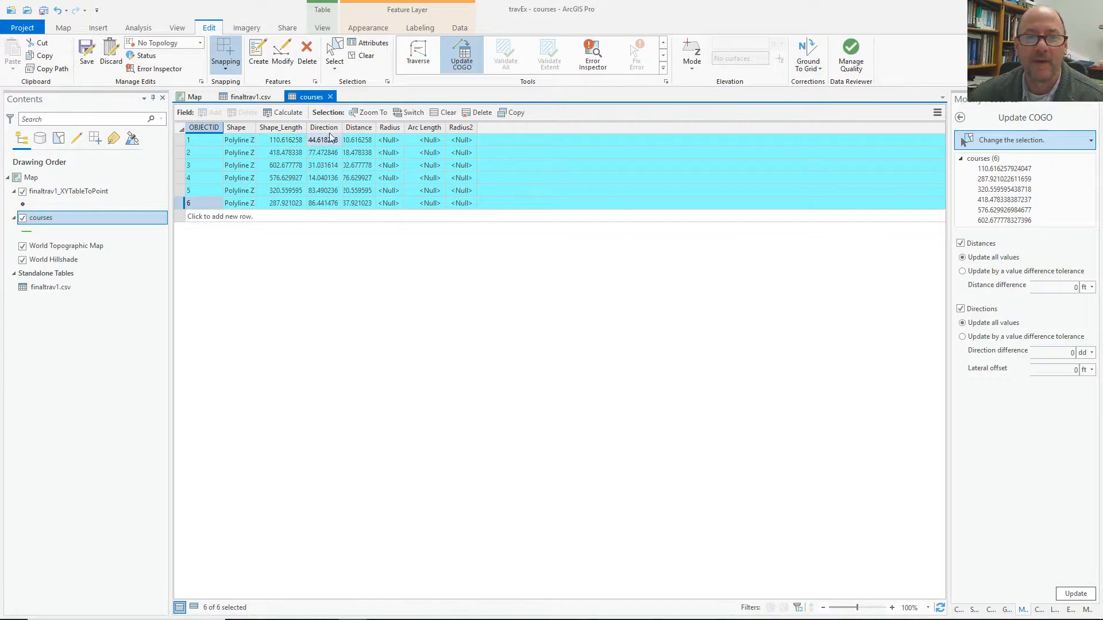
{"action": "left_click_drag", "start_coordinate": [342, 127], "coordinate": [429, 128]}
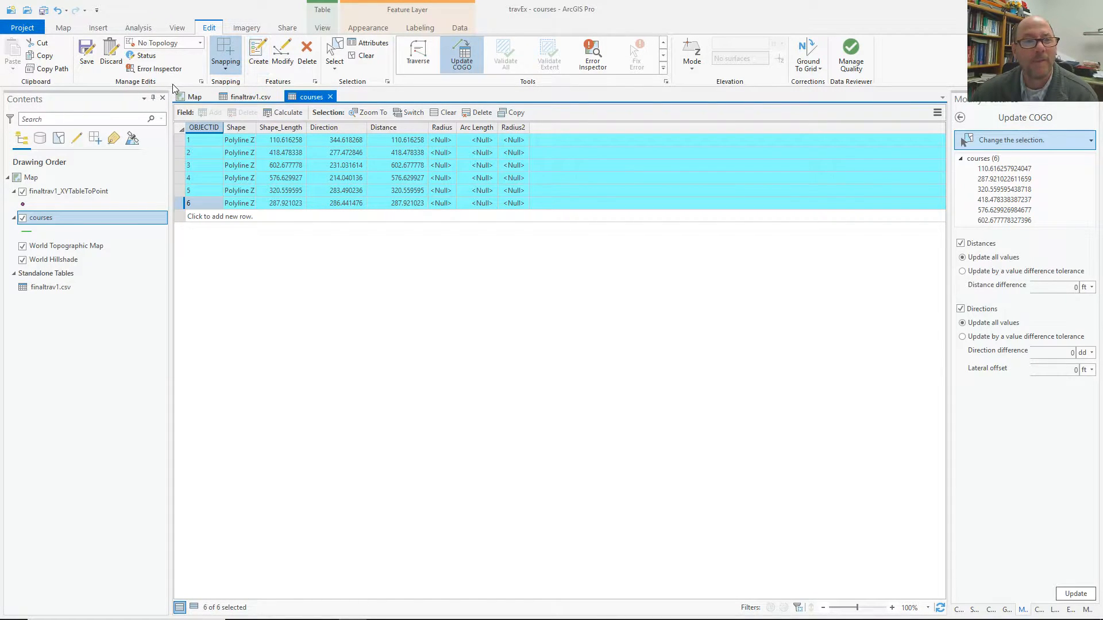
In the project Units options, make Degrees Minutes Seconds the default angular unit and Quadrant Bearing the direction unit.
{"action": "left_click", "coordinate": [201, 82]}
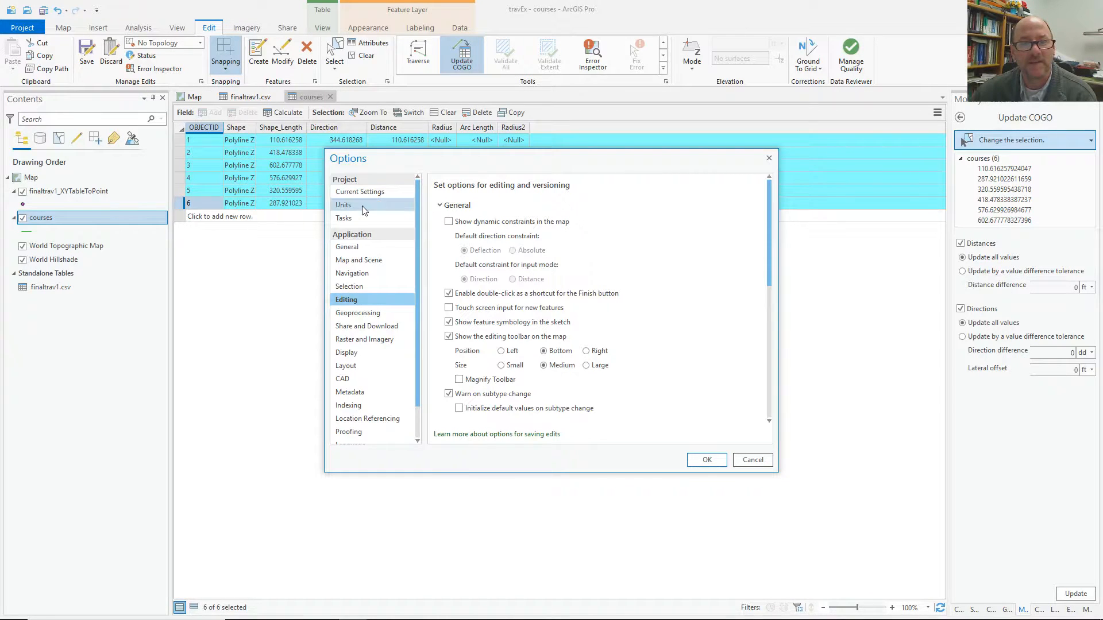
{"action": "left_click", "coordinate": [345, 205]}
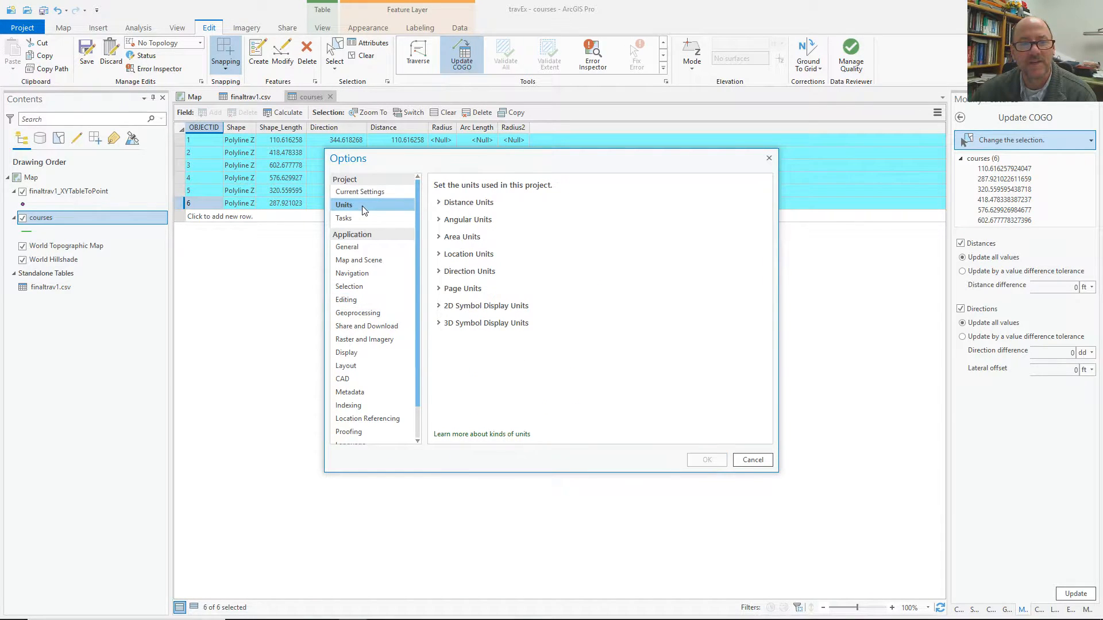
{"action": "left_click", "coordinate": [439, 220]}
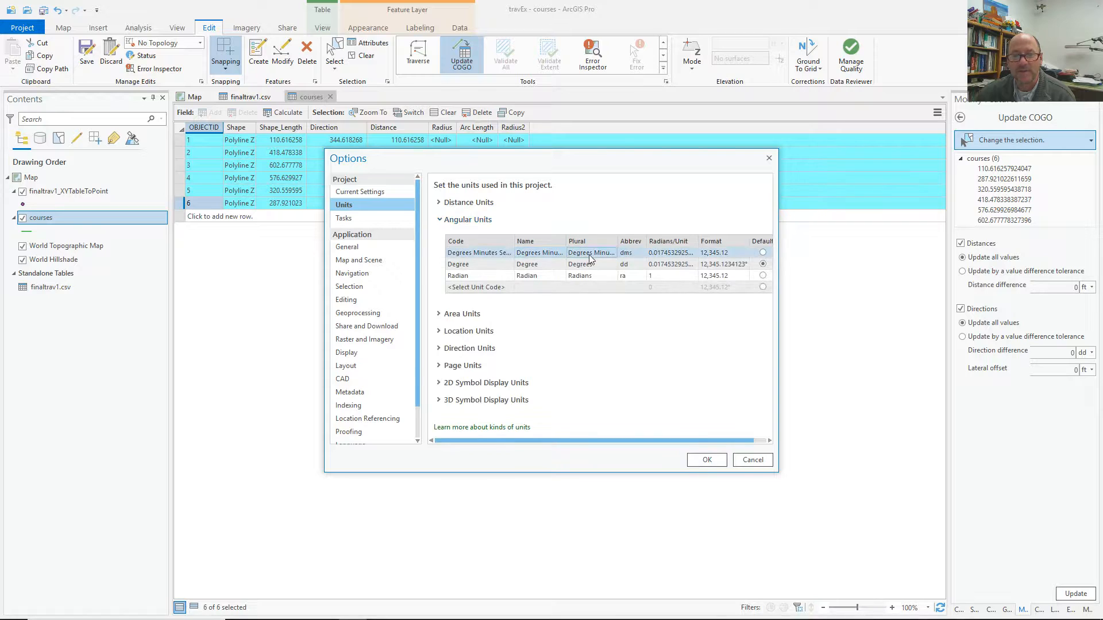
{"action": "left_click", "coordinate": [763, 264]}
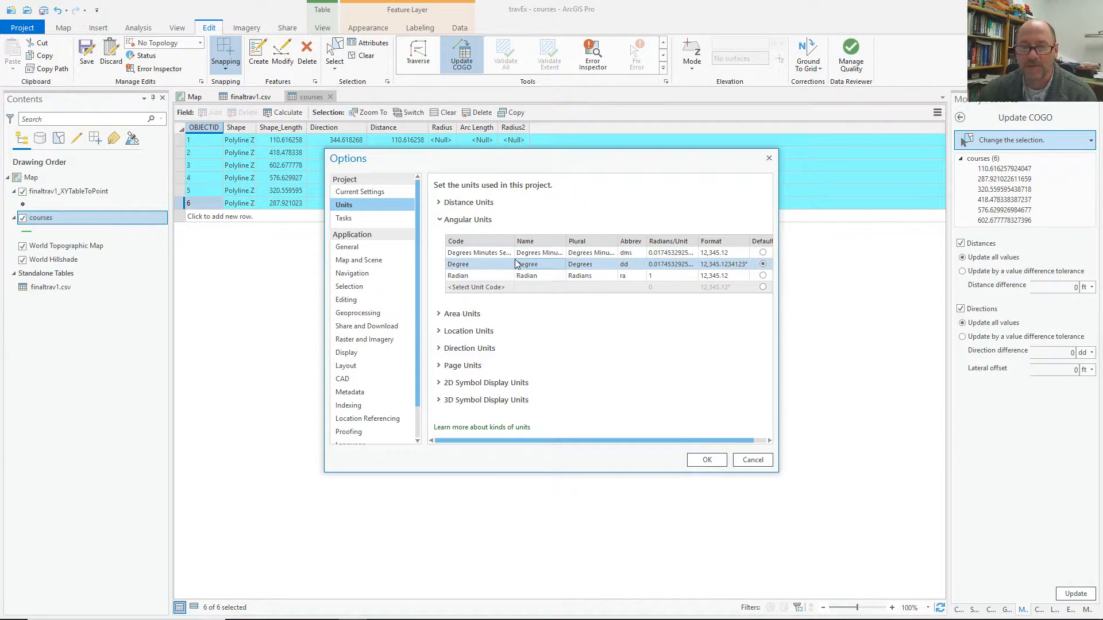
{"action": "left_click", "coordinate": [763, 254]}
{"action": "left_click_drag", "start_coordinate": [566, 241], "coordinate": [602, 241]}
{"action": "left_click_drag", "start_coordinate": [778, 256], "coordinate": [879, 255]}
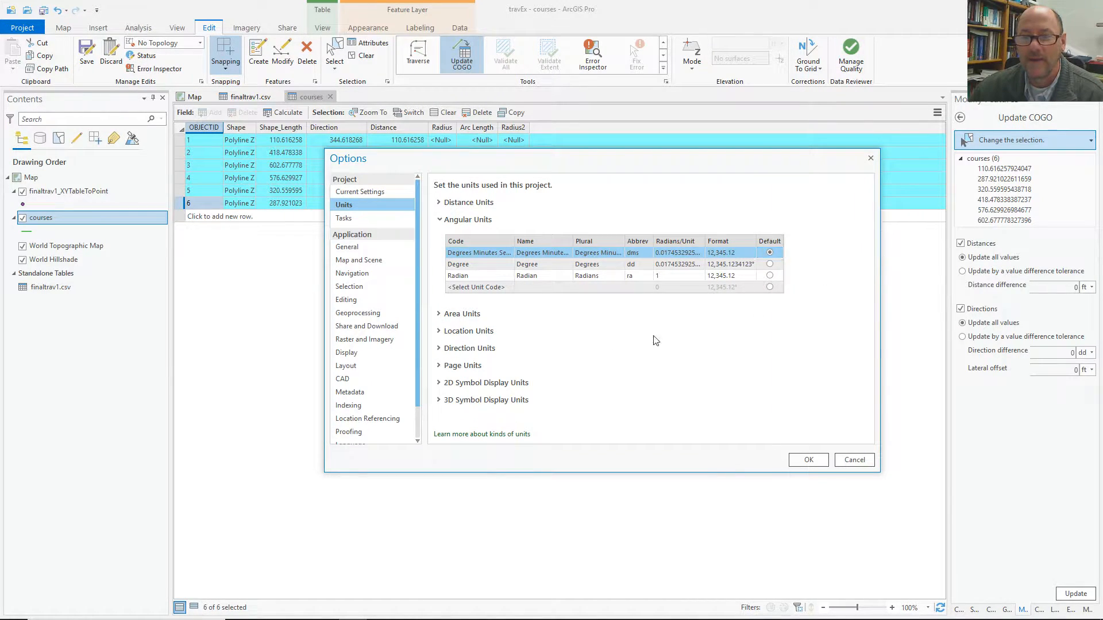
{"action": "left_click", "coordinate": [440, 349]}
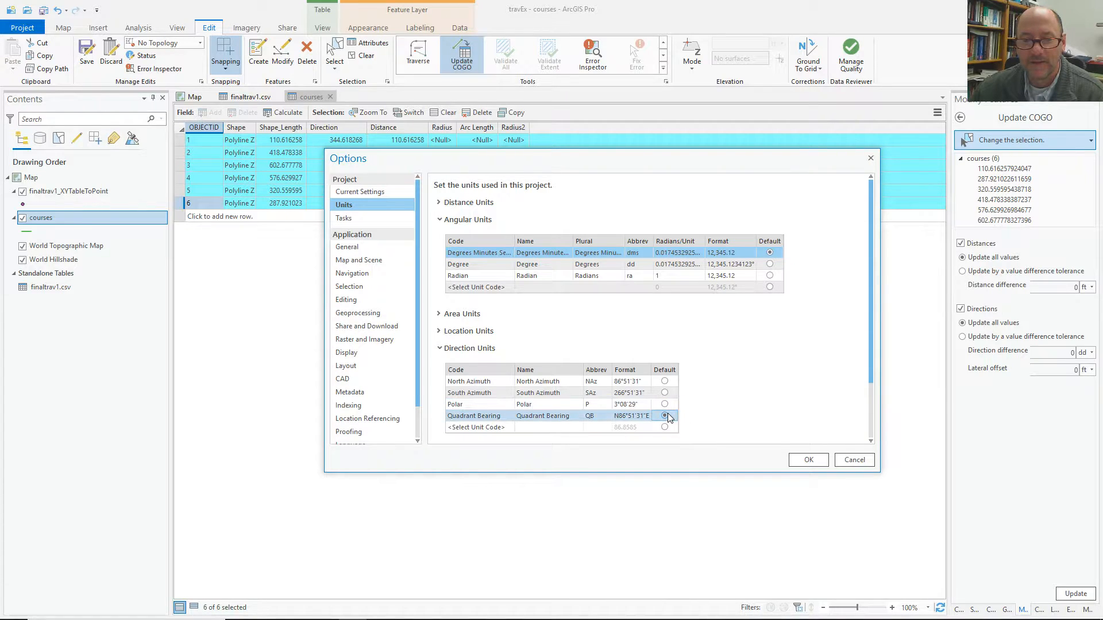
{"action": "left_click", "coordinate": [802, 462]}
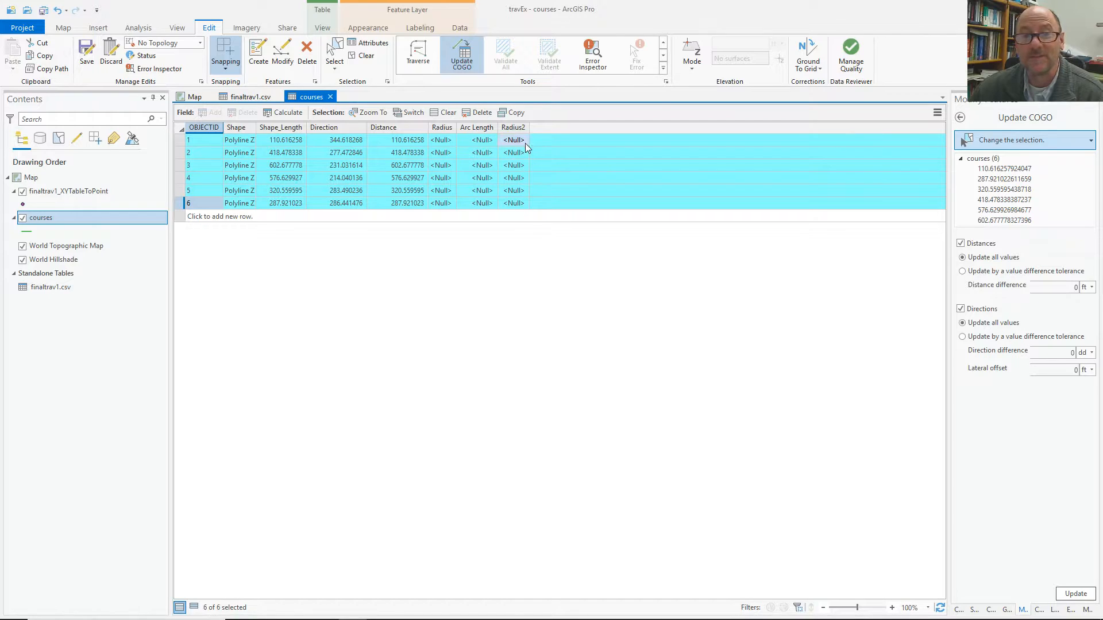
Rerun Update COGO, clear the selection of the six lines, and save all edits.
{"action": "left_click", "coordinate": [1075, 594]}
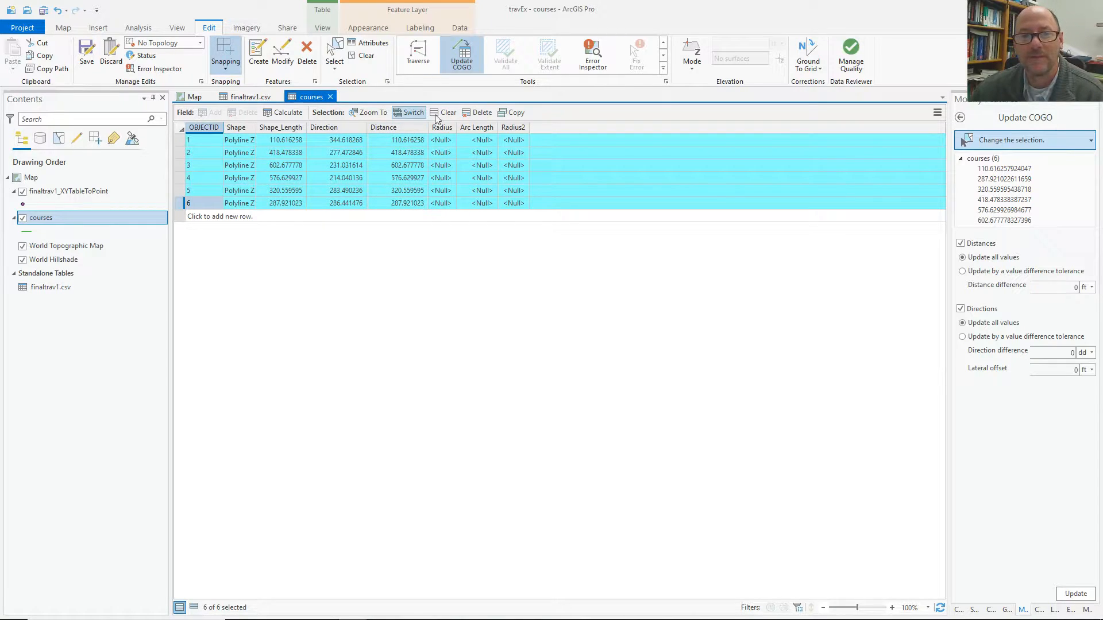
{"action": "left_click_drag", "start_coordinate": [427, 128], "coordinate": [412, 129]}
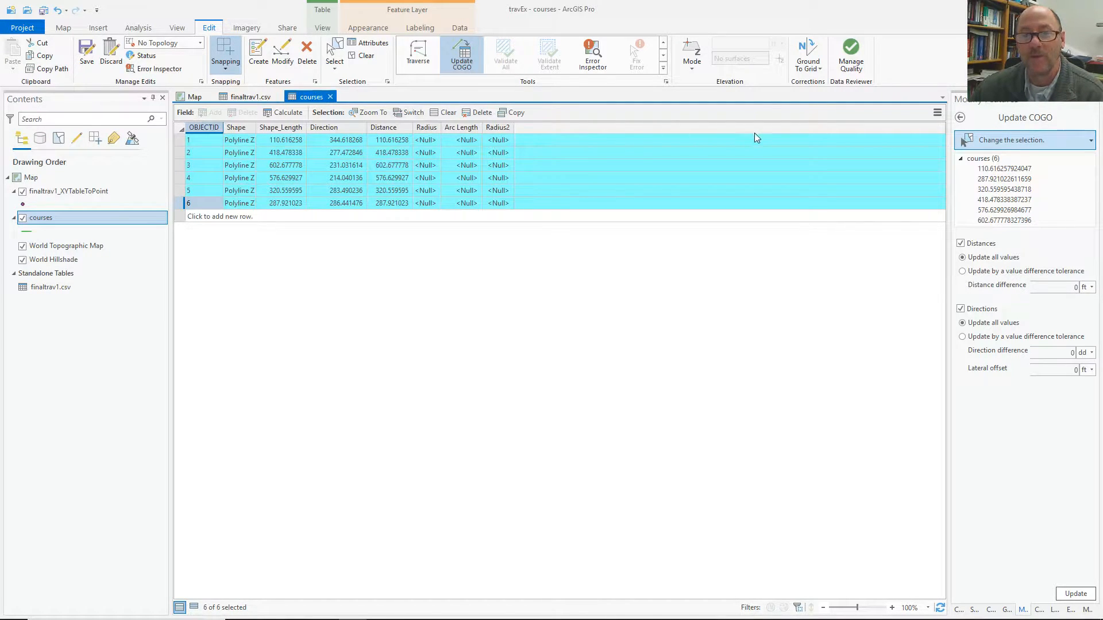
{"action": "left_click", "coordinate": [434, 115]}
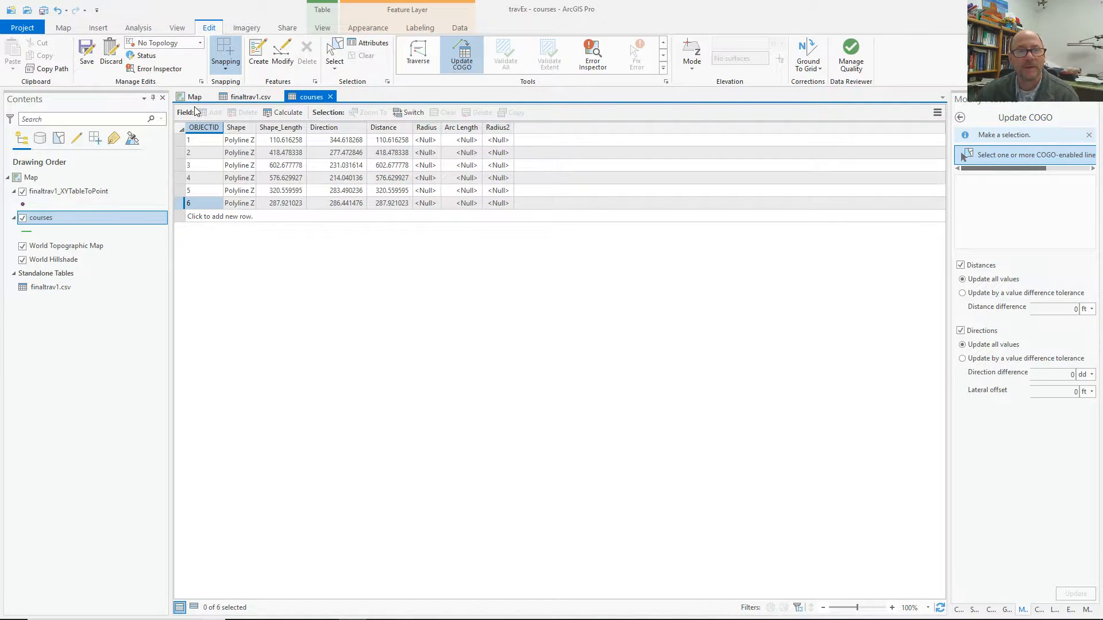
{"action": "left_click", "coordinate": [83, 53]}
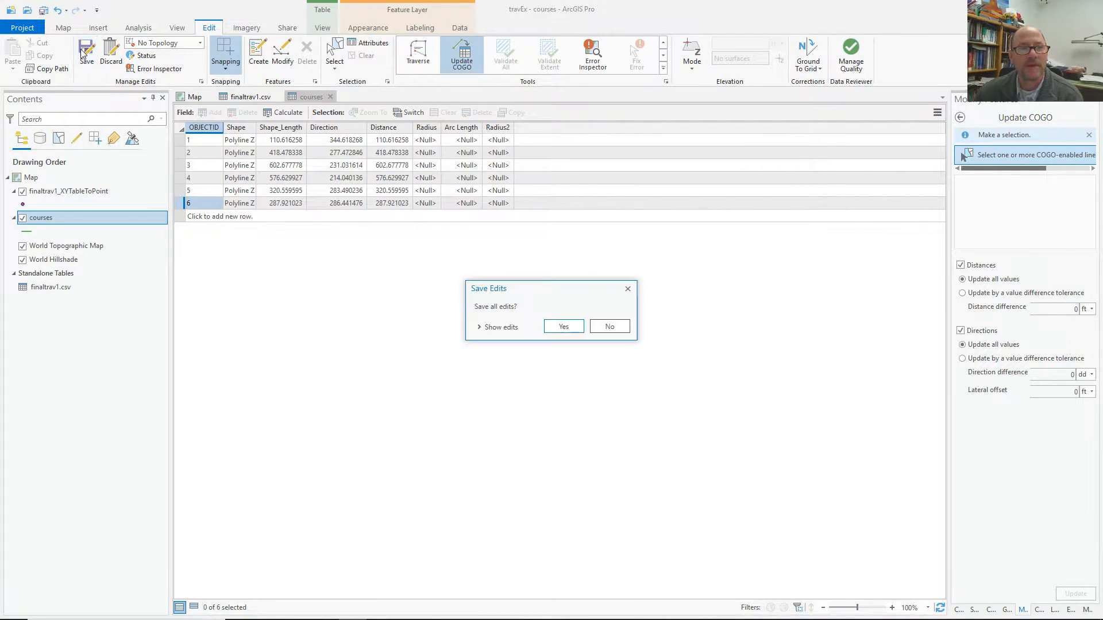
{"action": "left_click", "coordinate": [564, 323]}
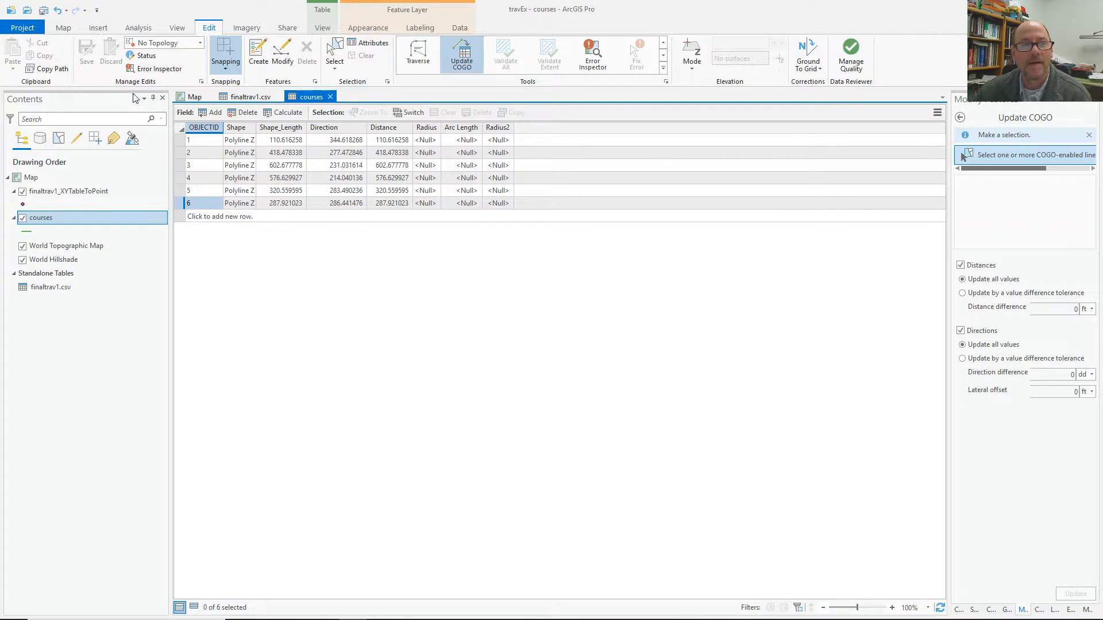
Add a text field N_S with length 5 to courses.
{"action": "left_click", "coordinate": [213, 113]}
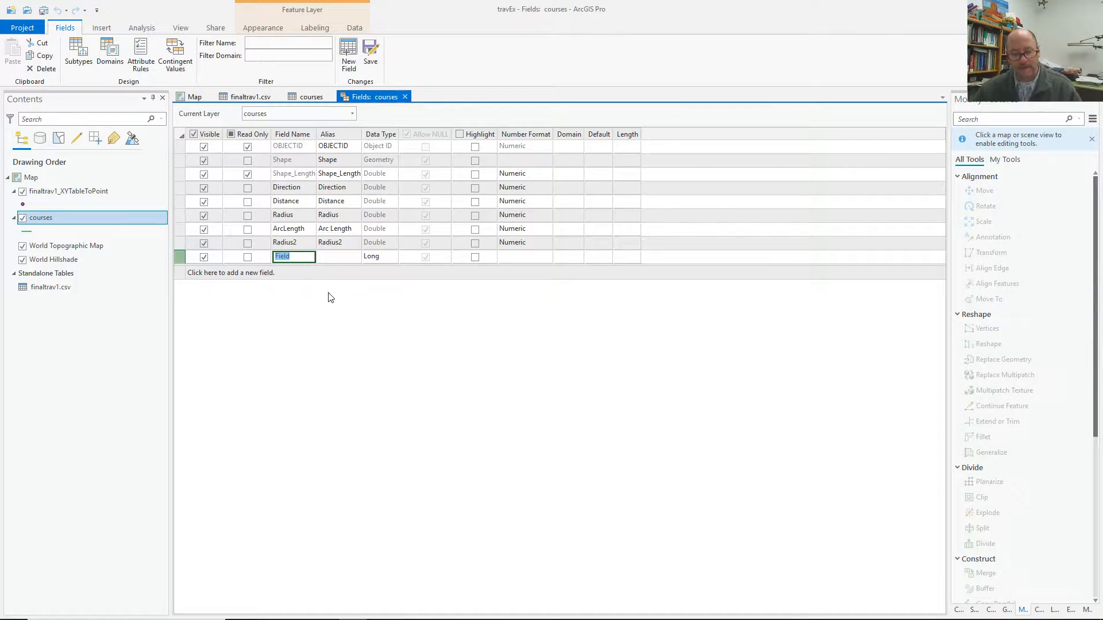
{"action": "type", "text": "N"}
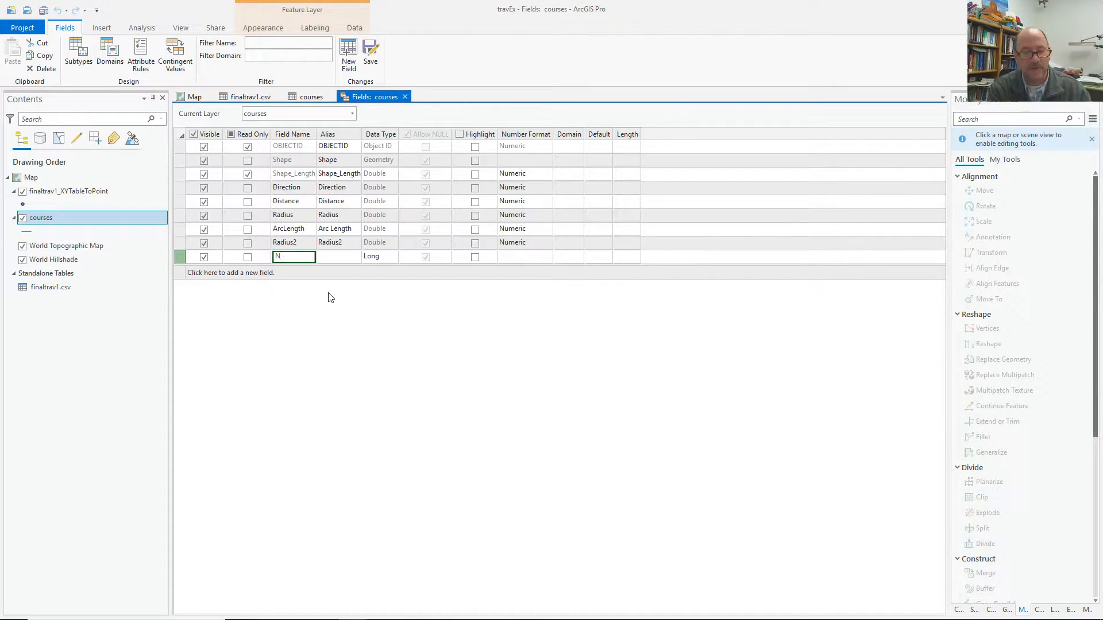
{"action": "type", "text": "_S"}
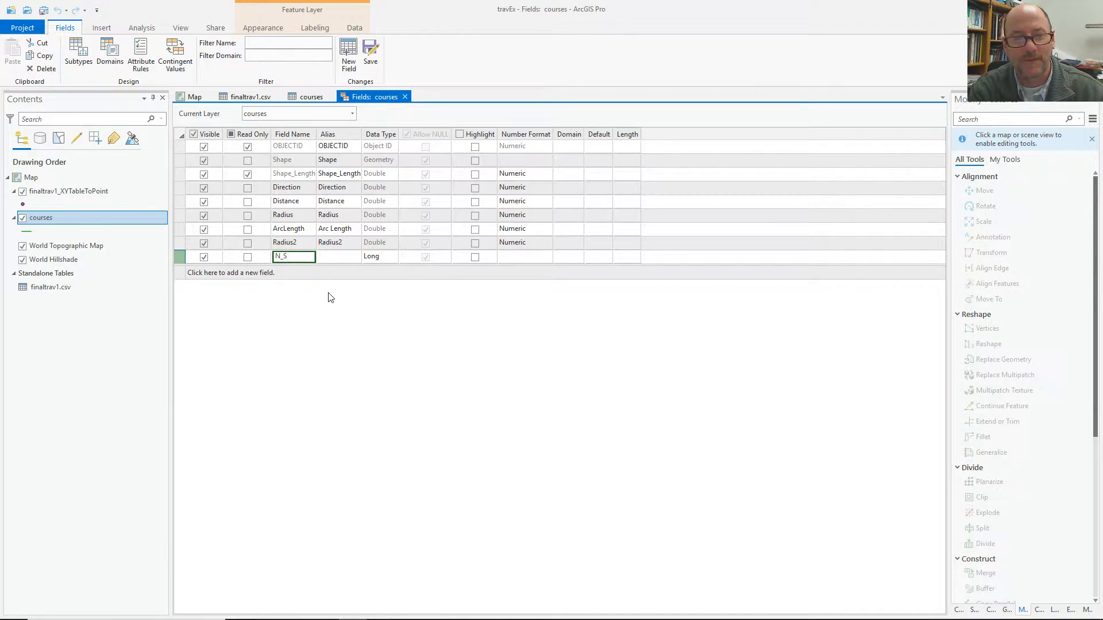
{"action": "key", "text": "Tab"}
{"action": "key", "text": "Tab"}
{"action": "key", "text": "t"}
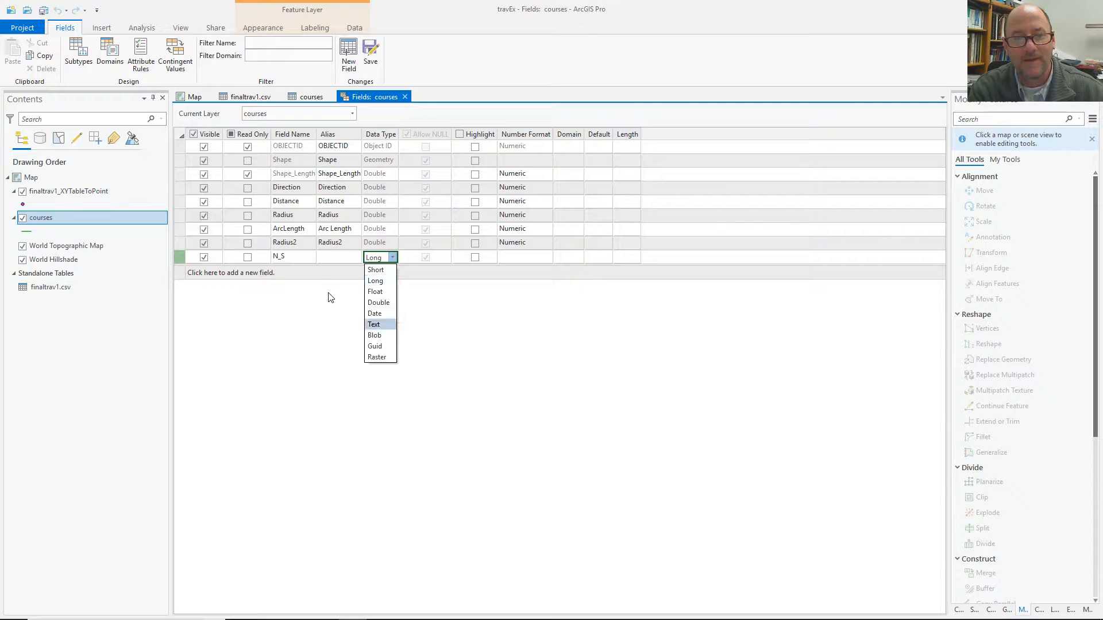
{"action": "key", "text": "Return"}
{"action": "key", "text": "Tab"}
{"action": "key", "text": "Tab"}
{"action": "key", "text": "Tab"}
{"action": "key", "text": "Tab"}
{"action": "key", "text": "Tab"}
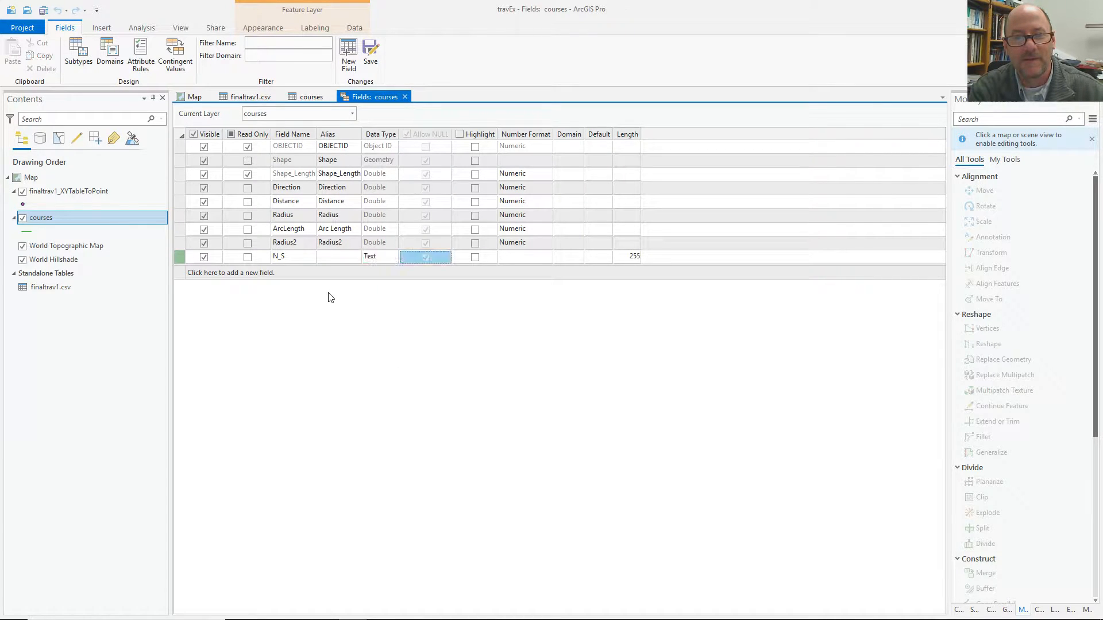
{"action": "key", "text": "Tab"}
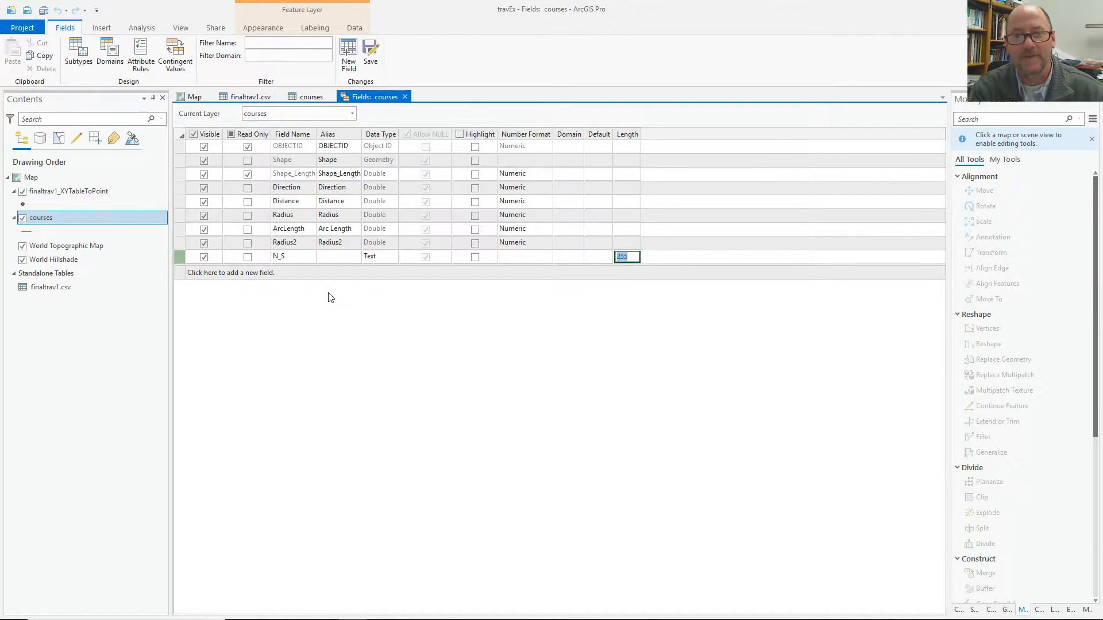
{"action": "type", "text": "5"}
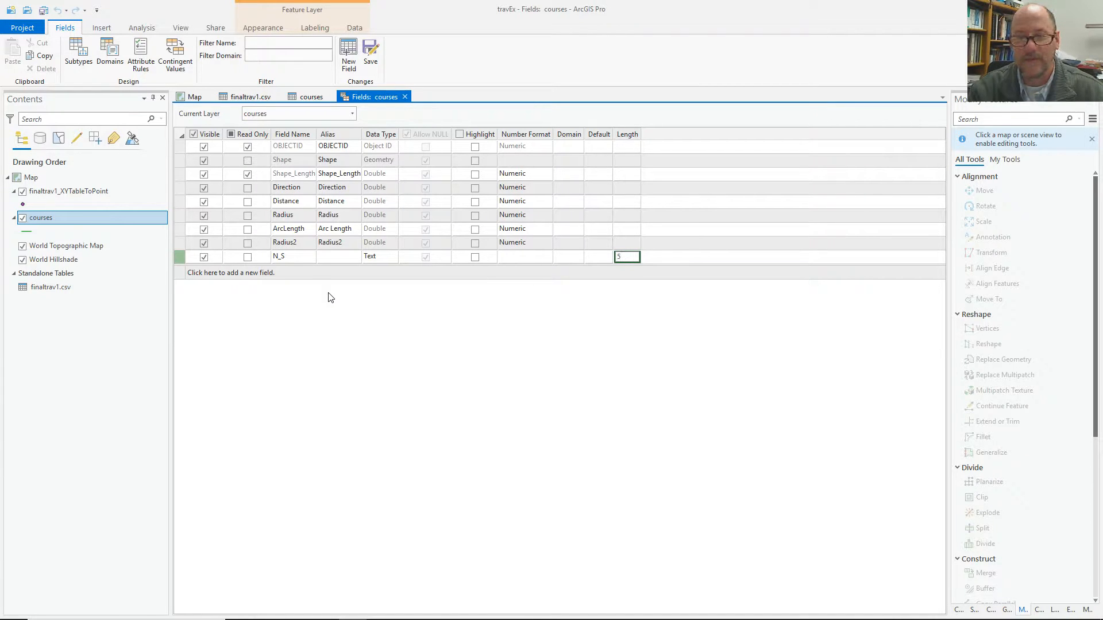
Add short integer fields D and M.
{"action": "left_click", "coordinate": [245, 272]}
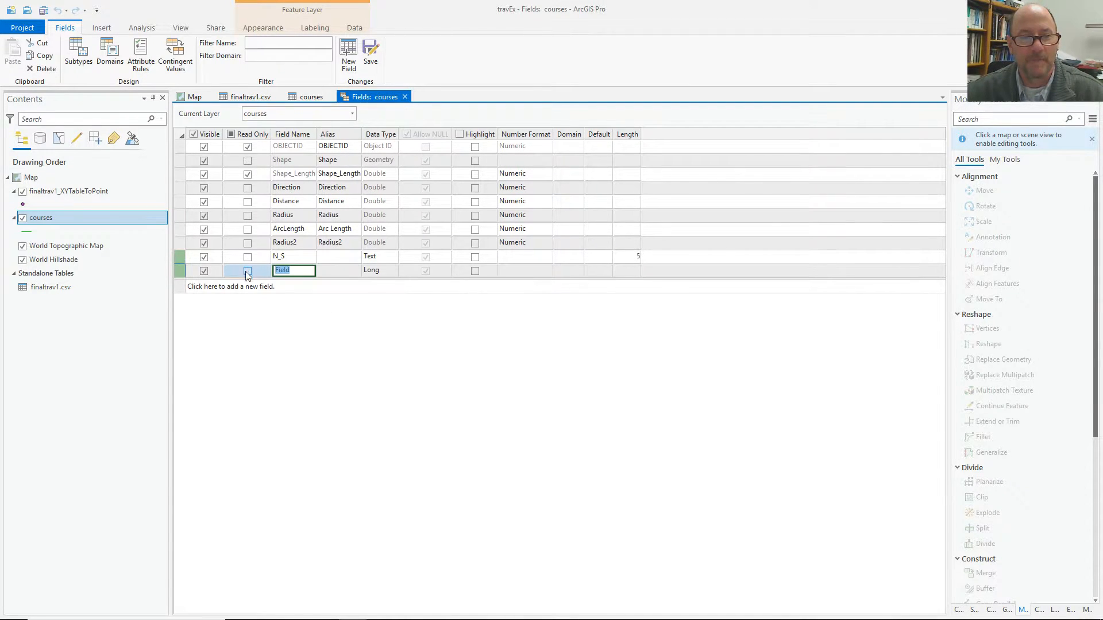
{"action": "key", "text": "Tab"}
{"action": "key", "text": "Tab"}
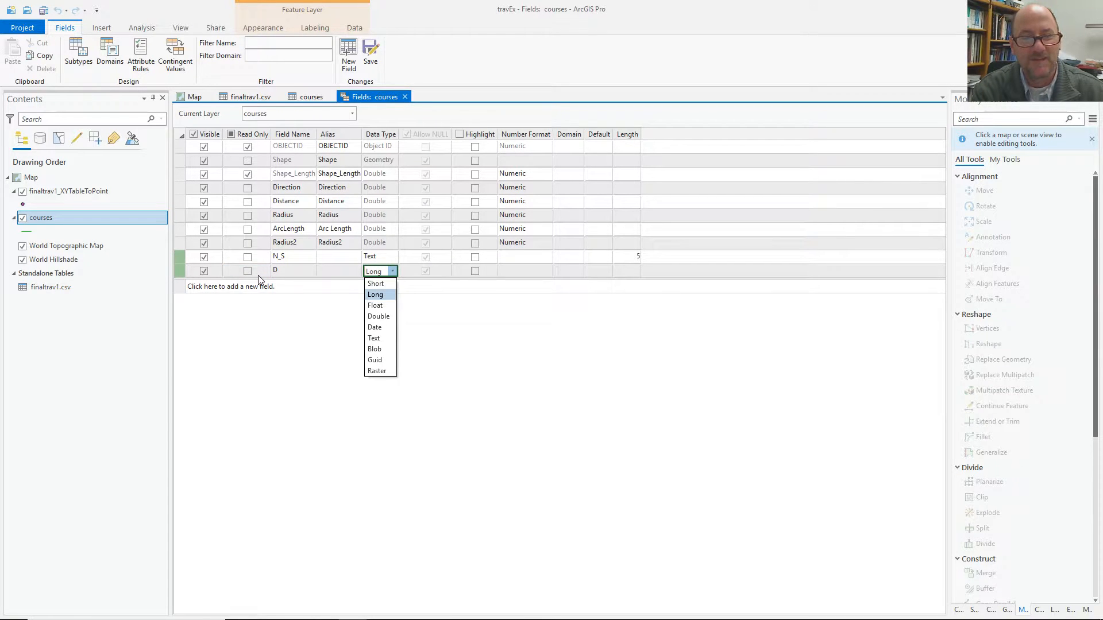
{"action": "left_click", "coordinate": [376, 286]}
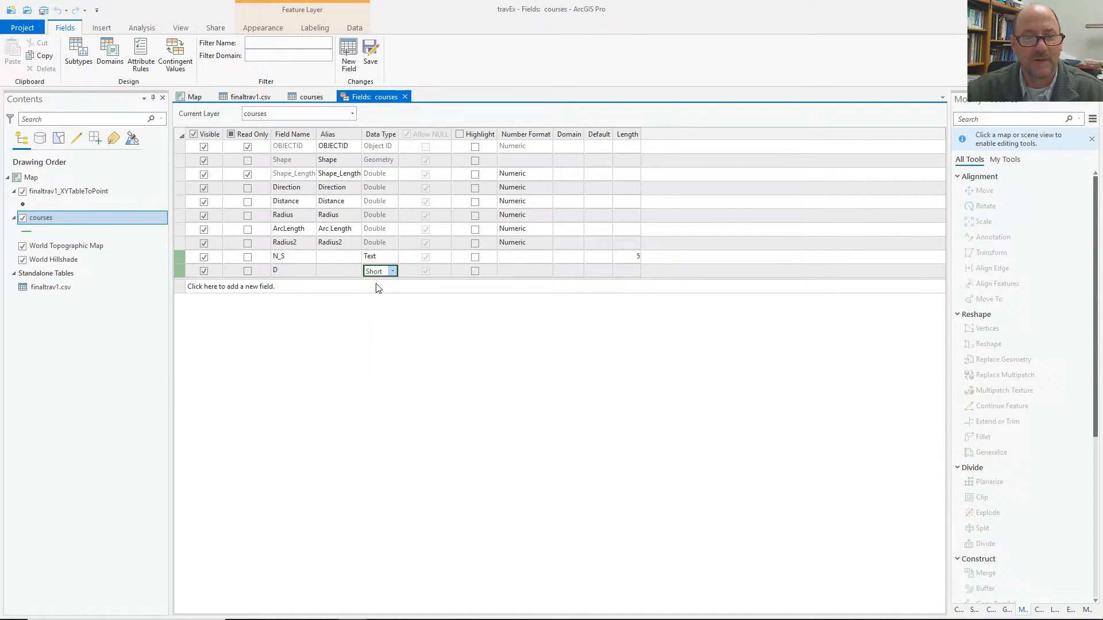
{"action": "left_click", "coordinate": [263, 286]}
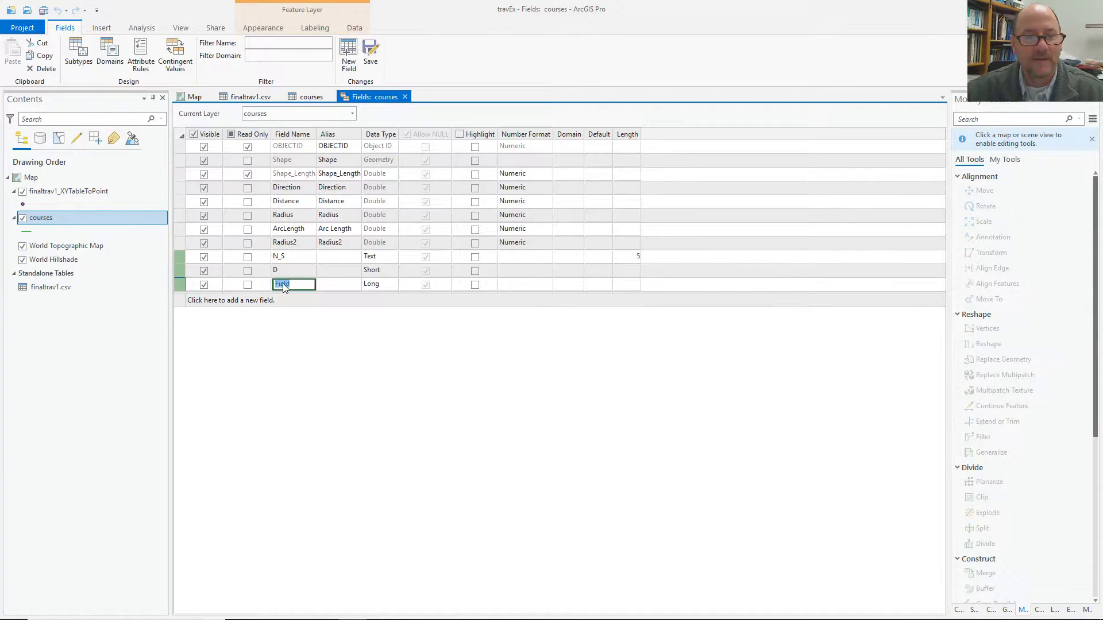
{"action": "type", "text": "M"}
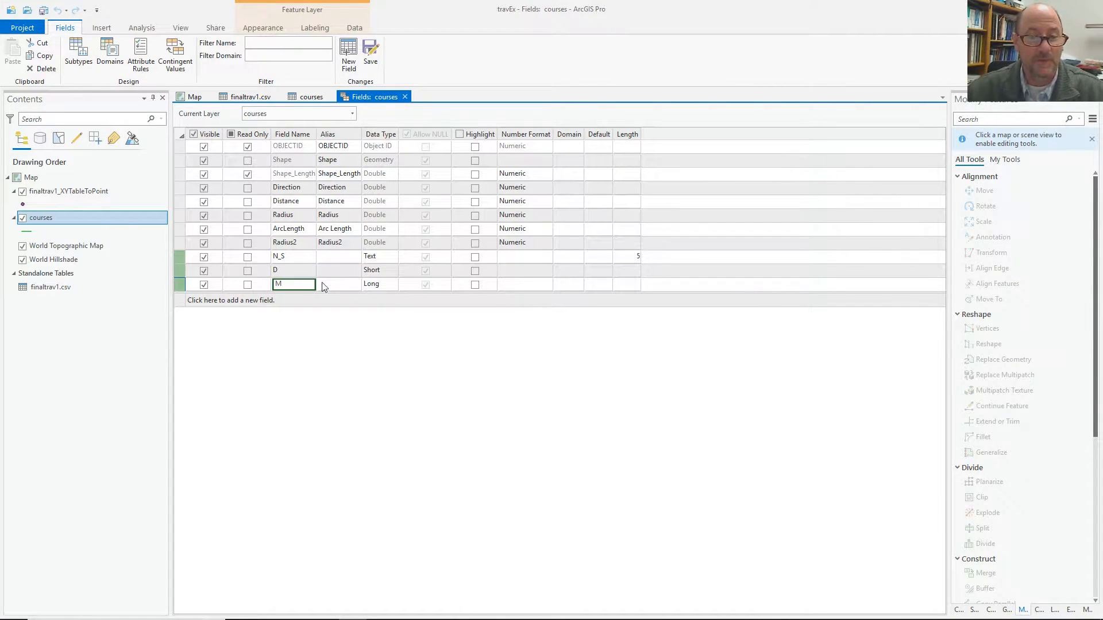
{"action": "left_click", "coordinate": [377, 286]}
{"action": "left_click", "coordinate": [377, 286]}
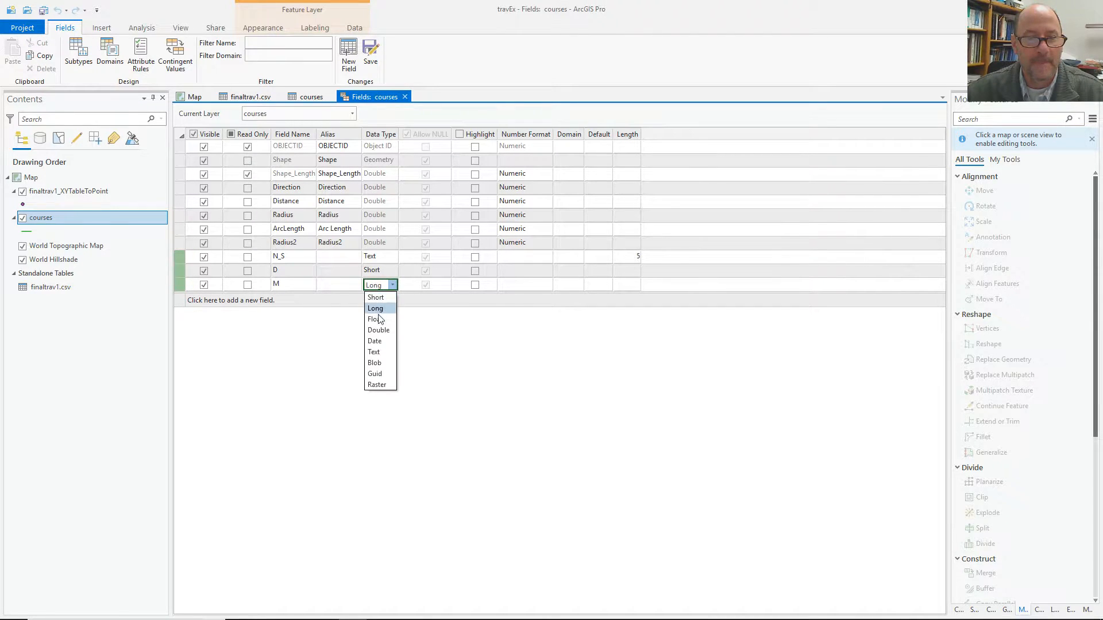
{"action": "left_click", "coordinate": [376, 298]}
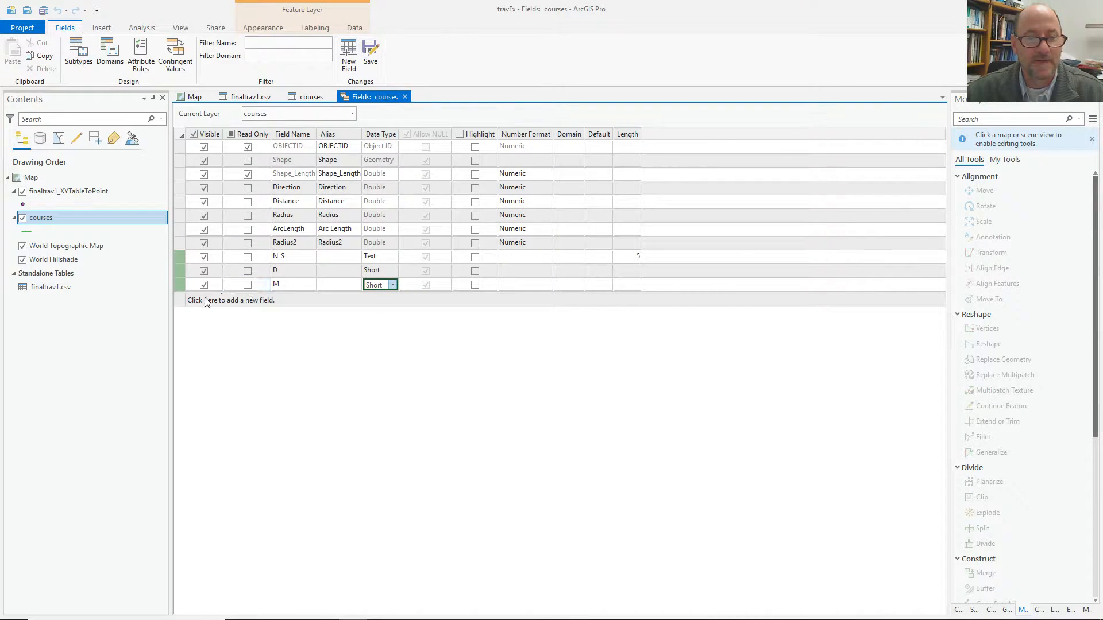
Add a float field S.
{"action": "left_click", "coordinate": [237, 301]}
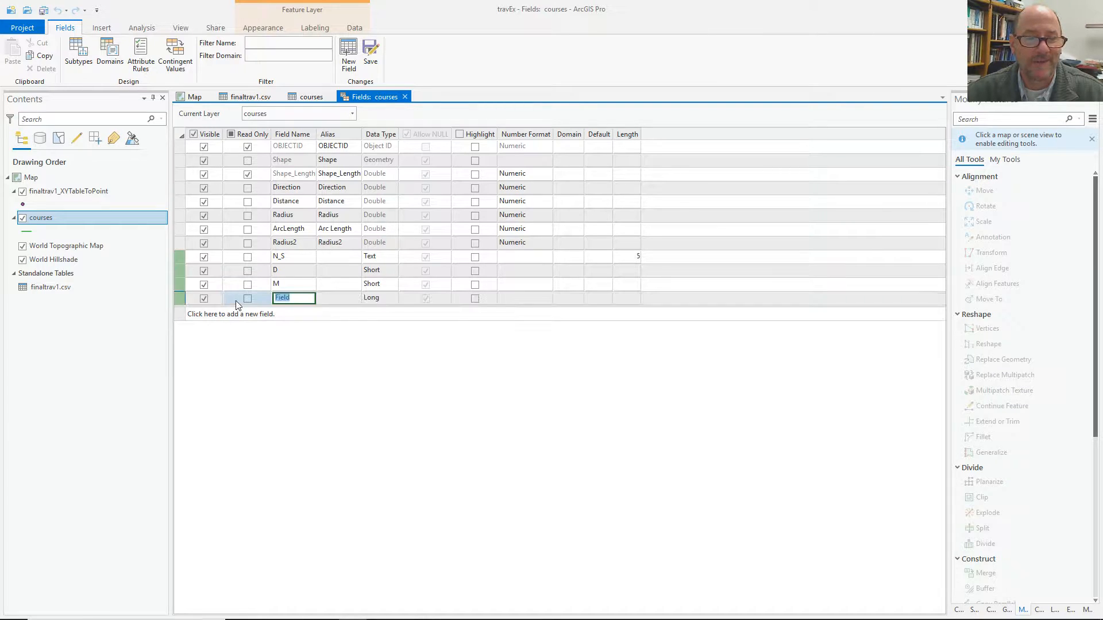
{"action": "type", "text": "S"}
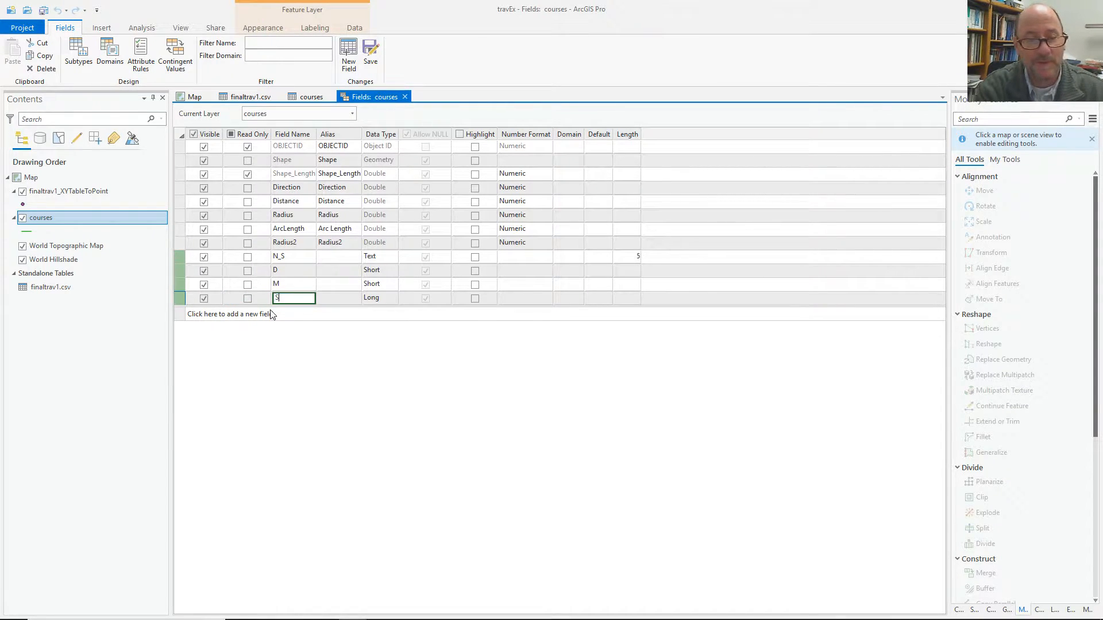
{"action": "key", "text": "Tab"}
{"action": "key", "text": "Tab"}
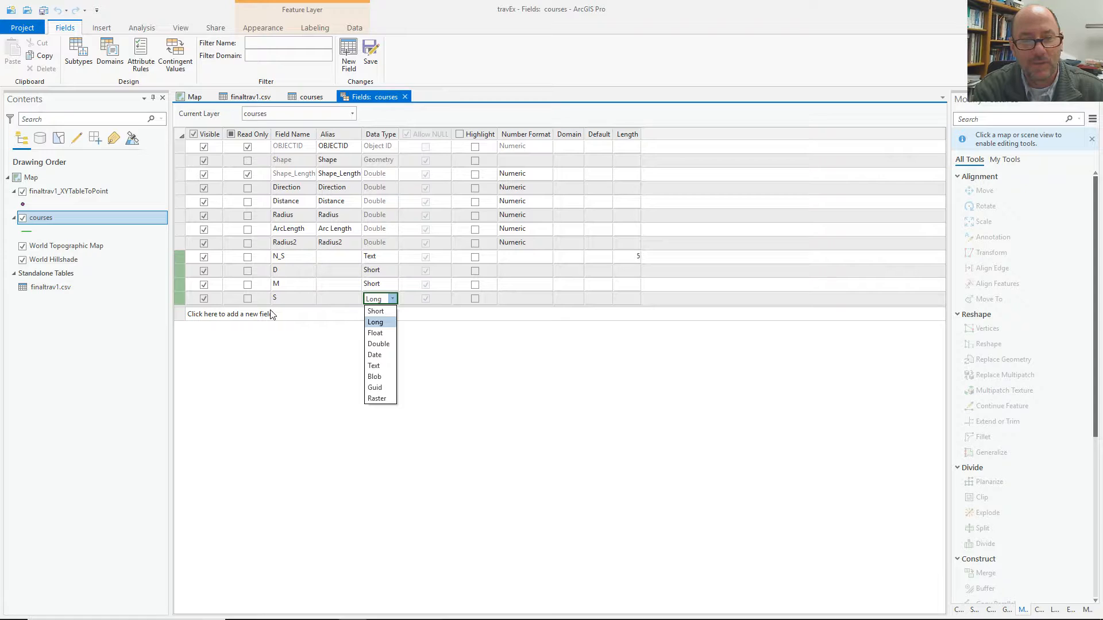
{"action": "key", "text": "Down"}
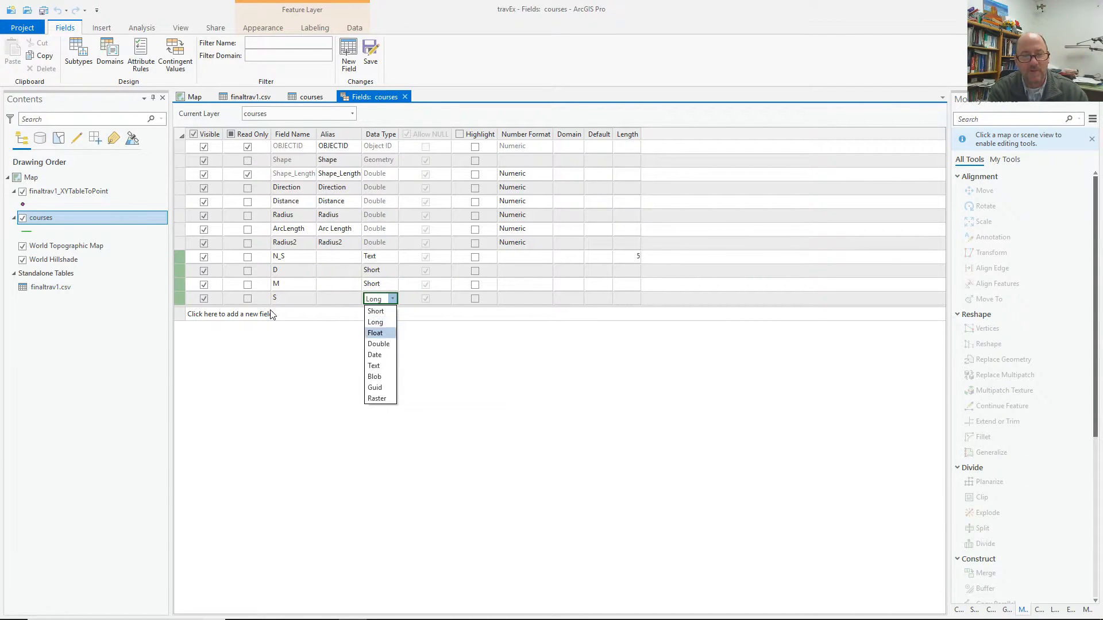
{"action": "key", "text": "Return"}
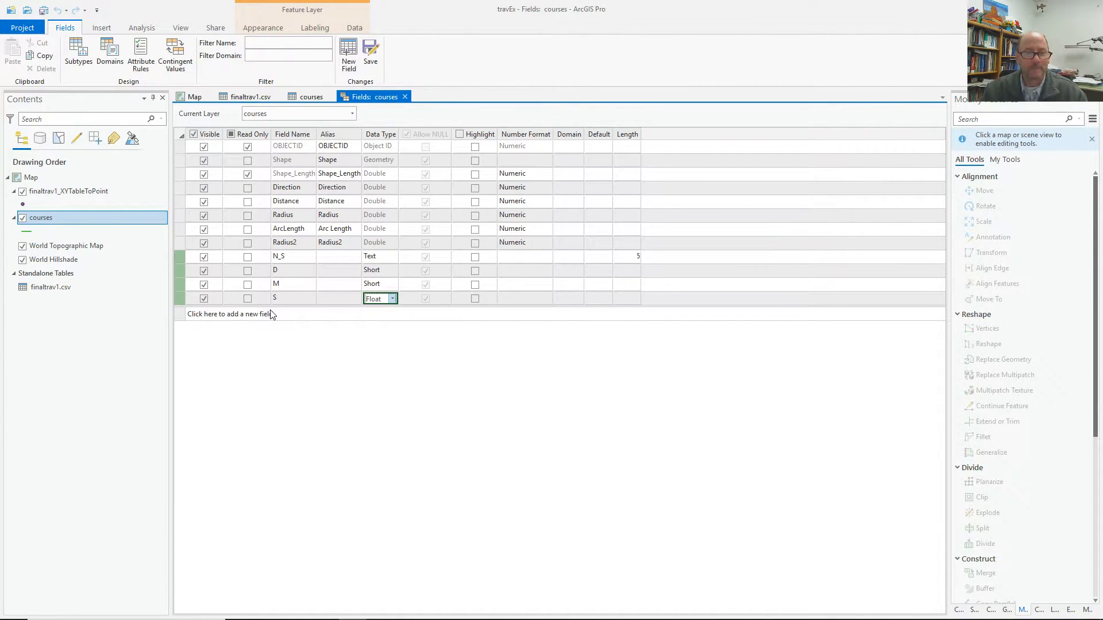
Add a text field E_W with length 5 and save the new fields.
{"action": "left_click", "coordinate": [231, 314]}
{"action": "type", "text": "E_W"}
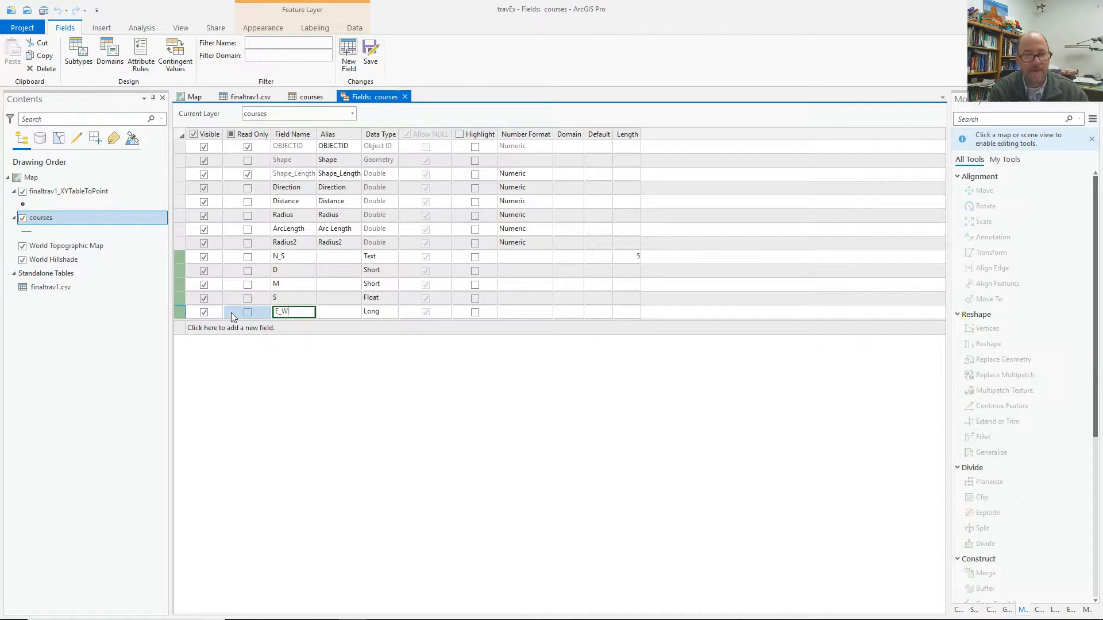
{"action": "key", "text": "Tab"}
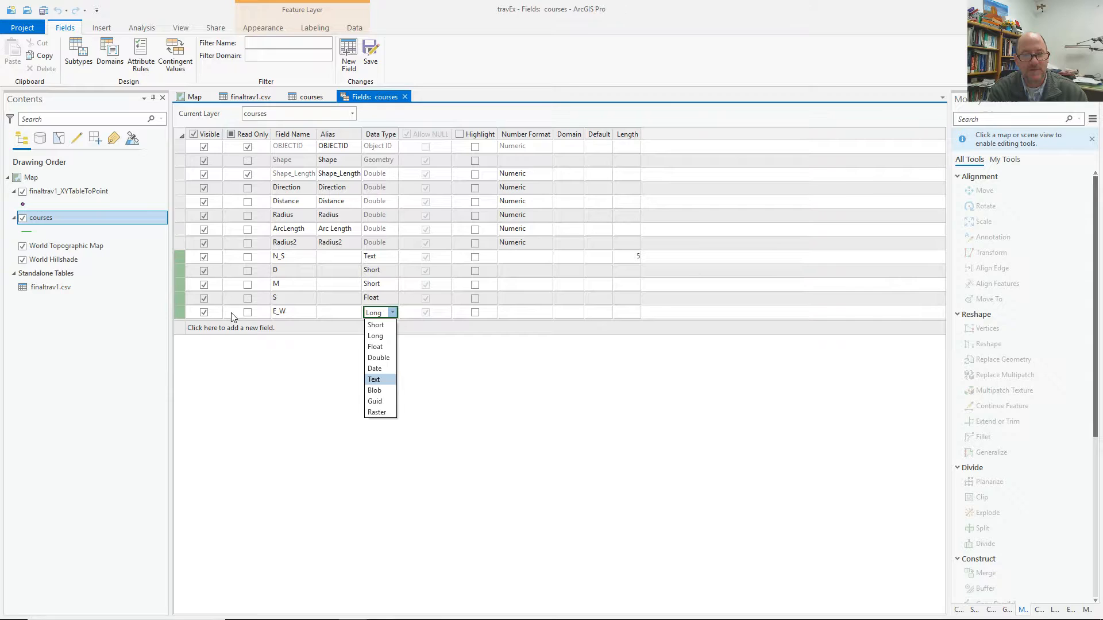
{"action": "key", "text": "Return"}
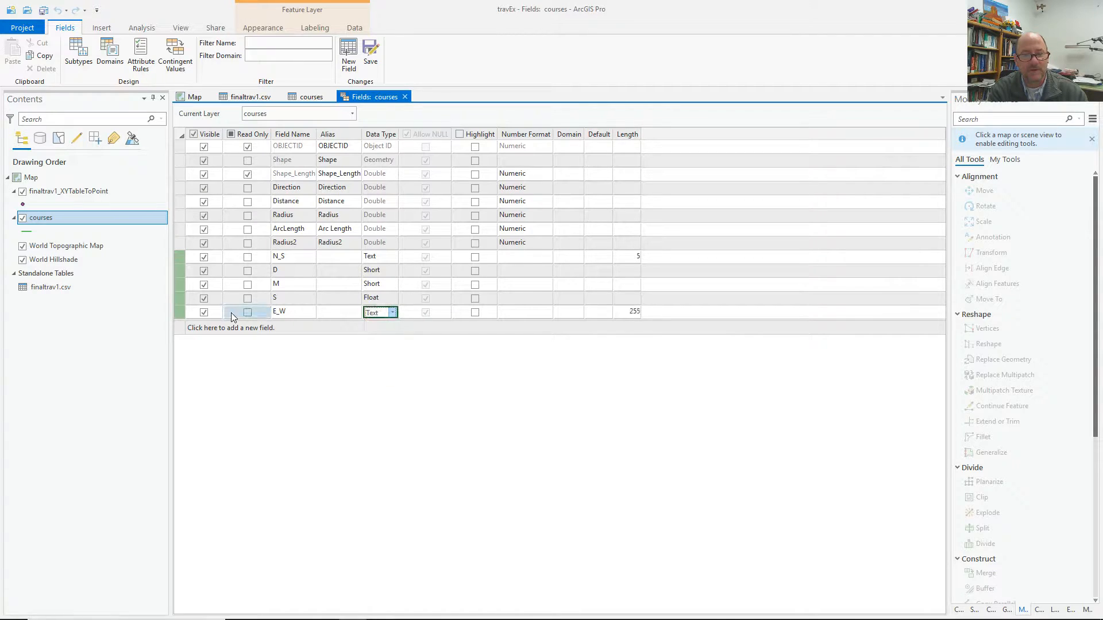
{"action": "left_click", "coordinate": [631, 313]}
{"action": "type", "text": "5"}
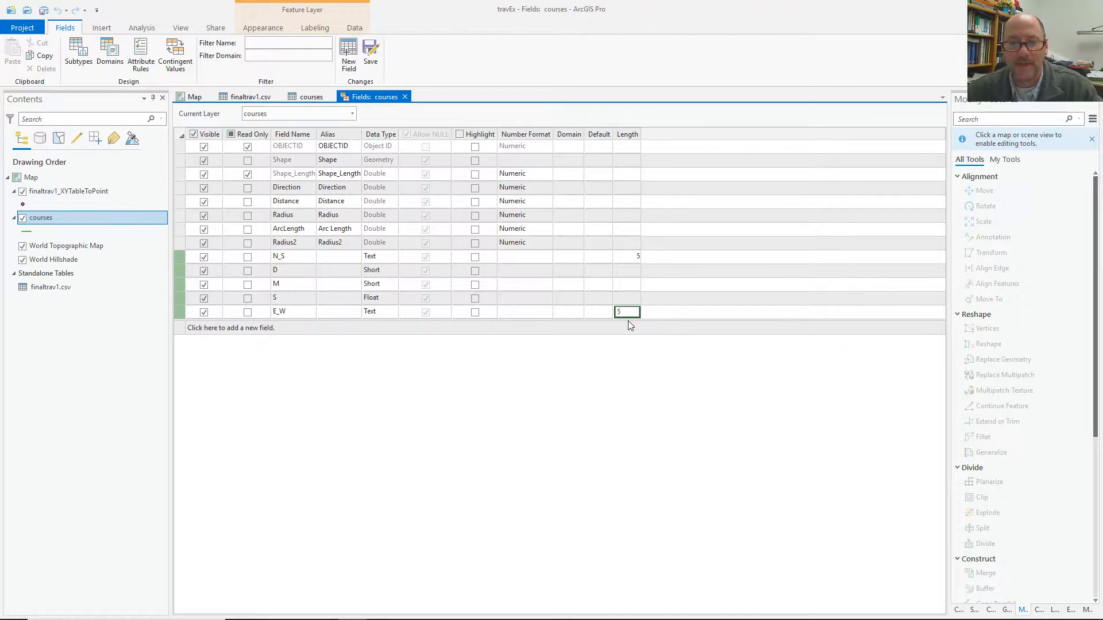
{"action": "left_click", "coordinate": [371, 50]}
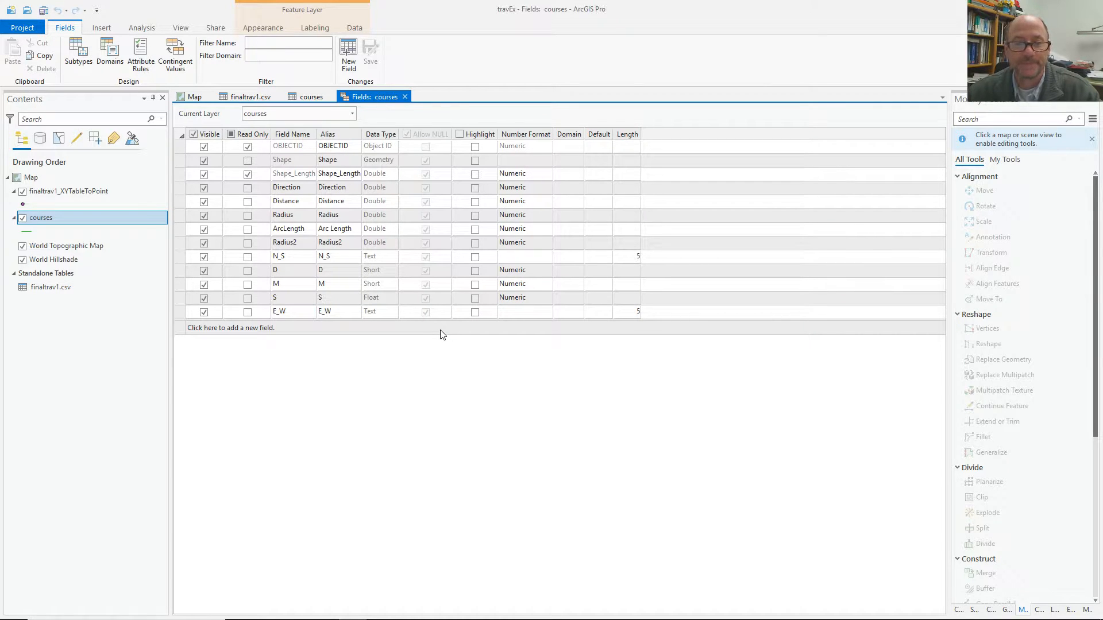
Go back to the courses attribute table and open the N_S column's context menu.
{"action": "left_click", "coordinate": [405, 97]}
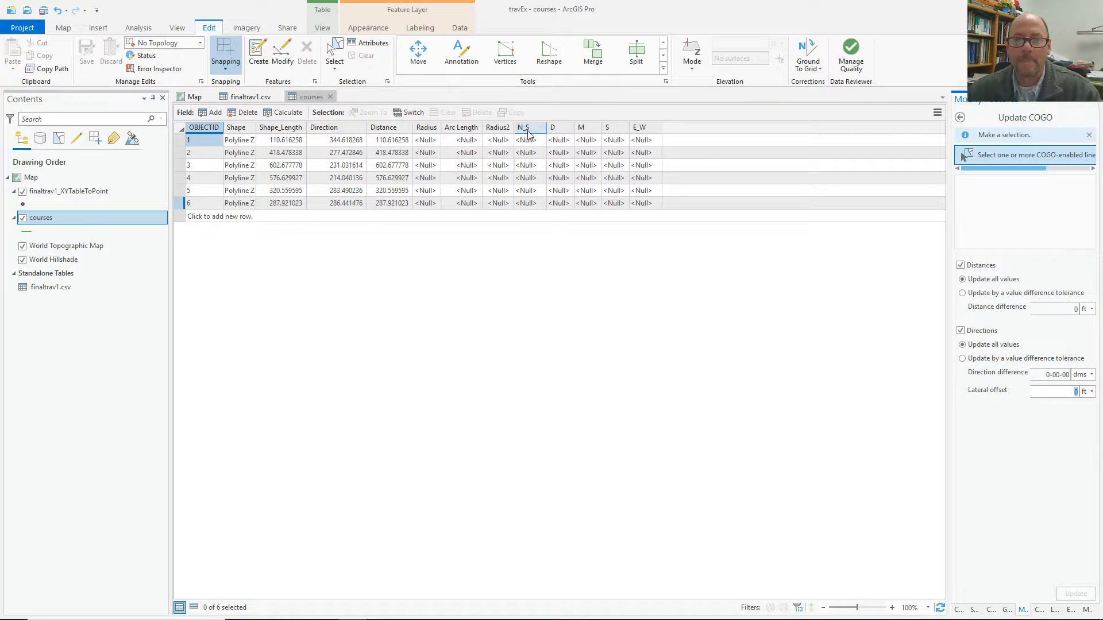
{"action": "mouse_move", "coordinate": [527, 132]}
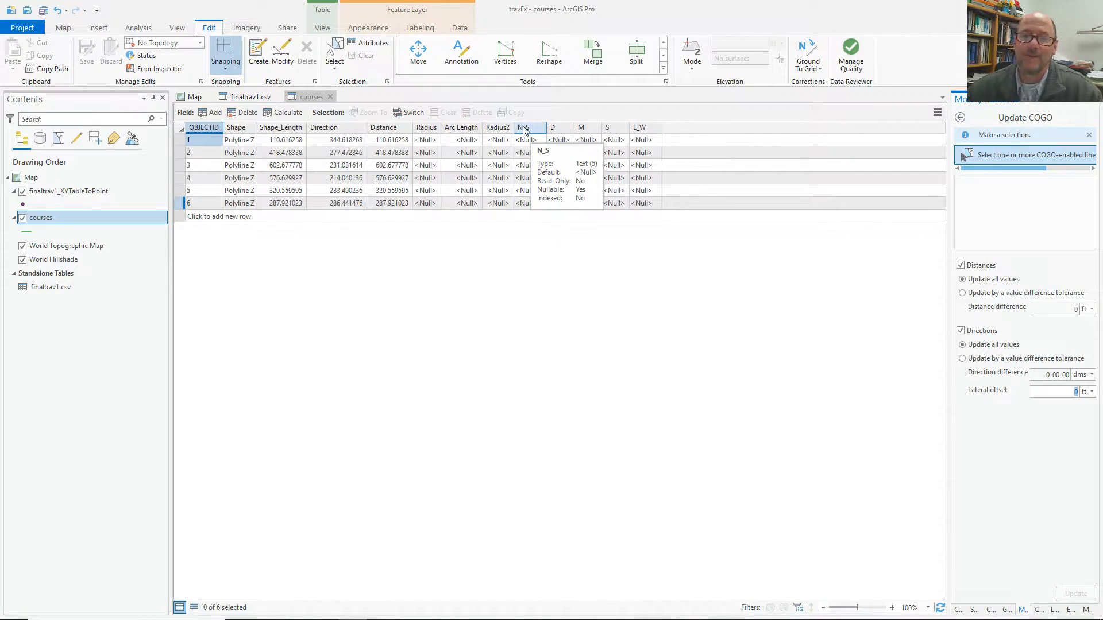
{"action": "right_click", "coordinate": [524, 130]}
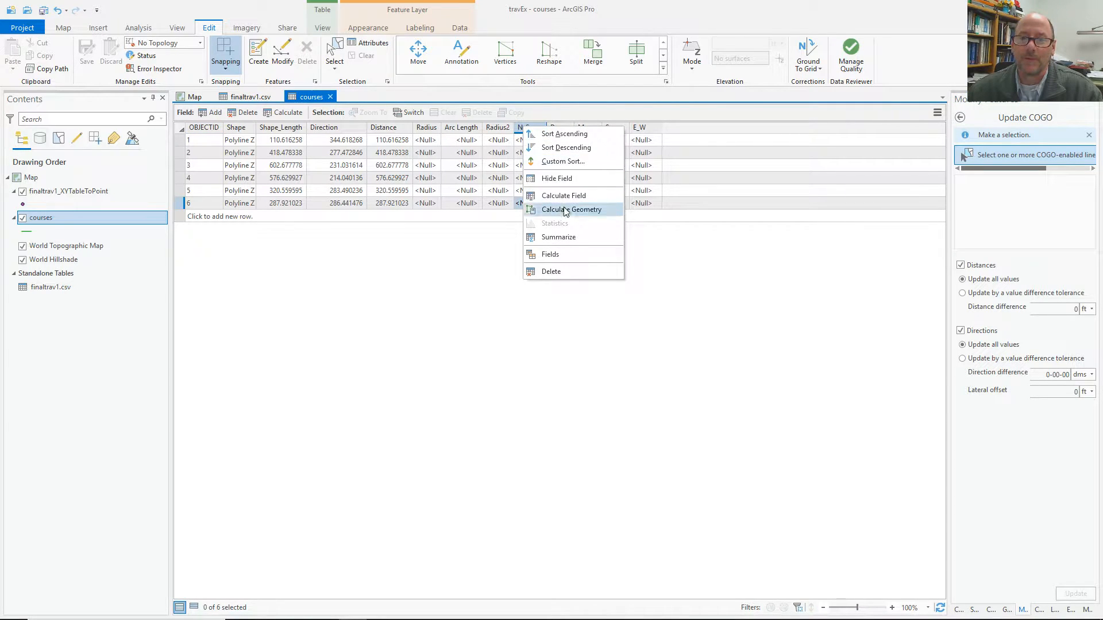
Calculate Field on N_S, widen the pane, and enter the Python expression north(!Direction!).
{"action": "left_click", "coordinate": [565, 195]}
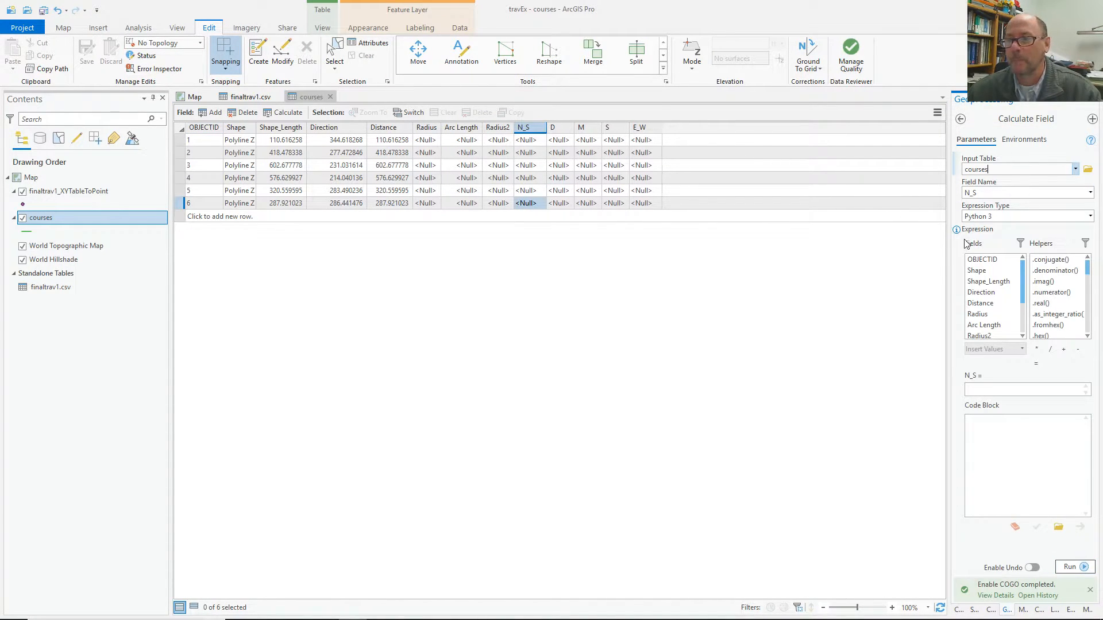
{"action": "left_click_drag", "start_coordinate": [950, 255], "coordinate": [918, 263]}
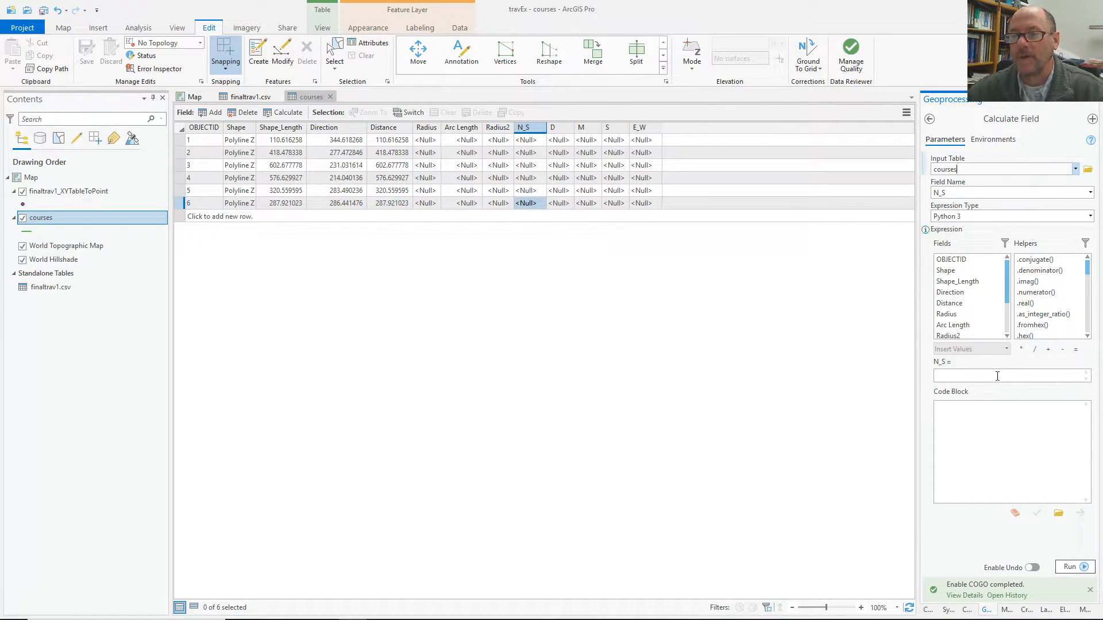
{"action": "left_click", "coordinate": [954, 374]}
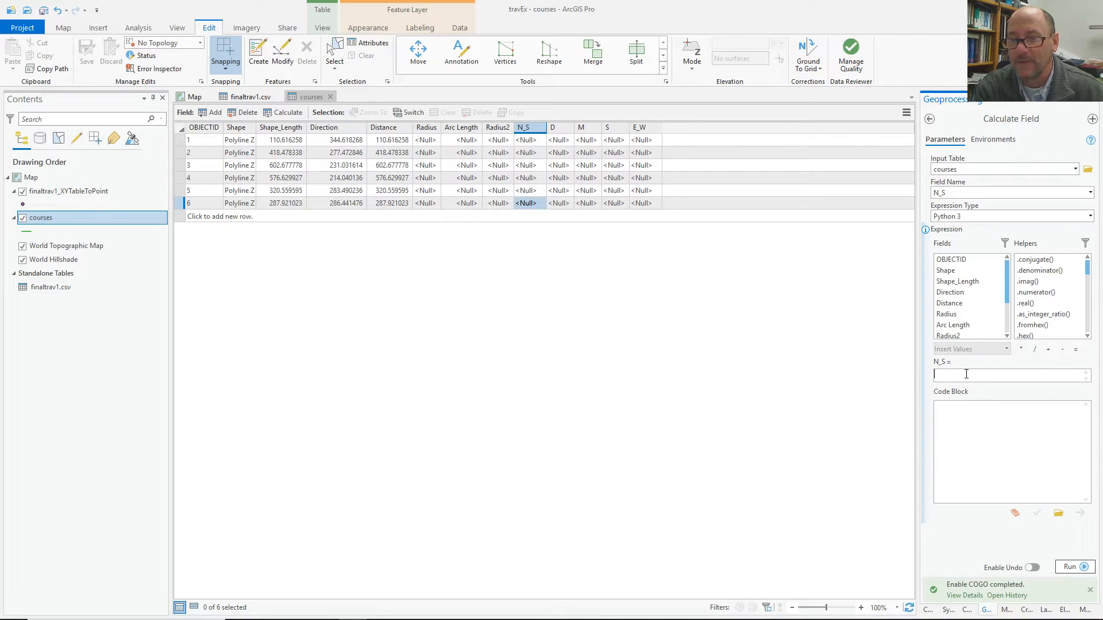
{"action": "type", "text": "No"}
{"action": "key", "text": "BackSpace"}
{"action": "key", "text": "BackSpace"}
{"action": "type", "text": "north("}
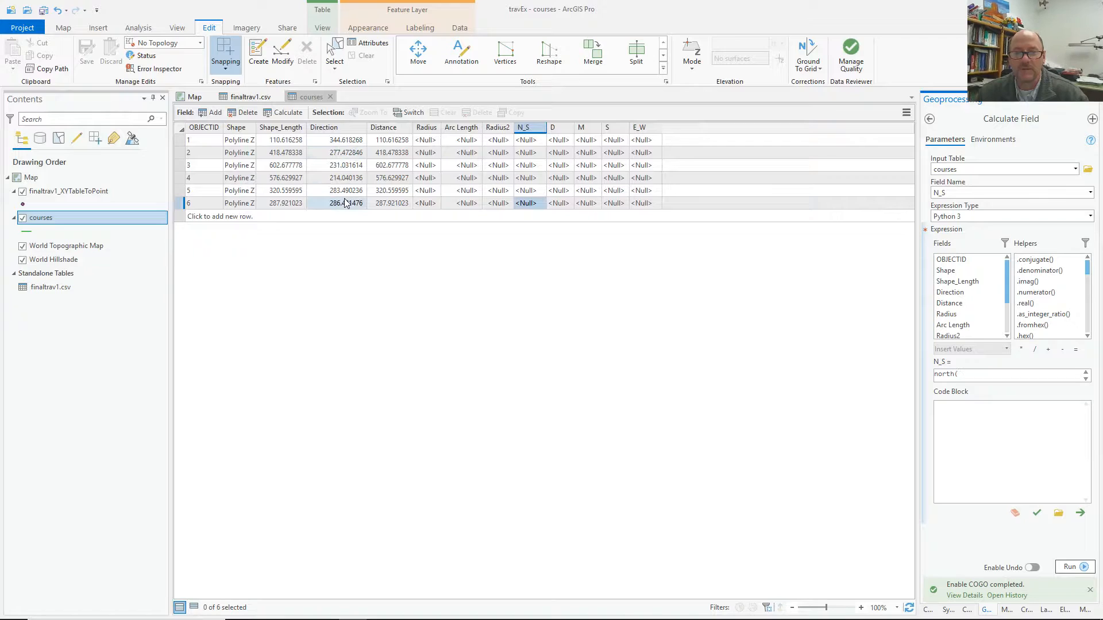
{"action": "double_click", "coordinate": [958, 293]}
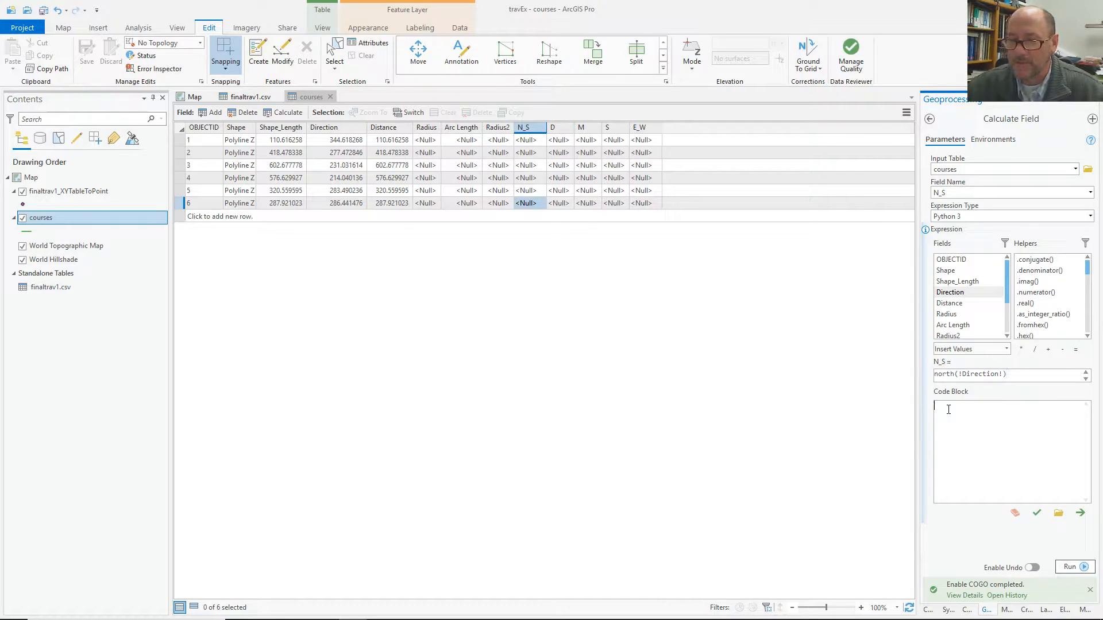
Write def north(dir): if dir<90 and dir>270 return "N", else return "S".
{"action": "type", "text": "def"}
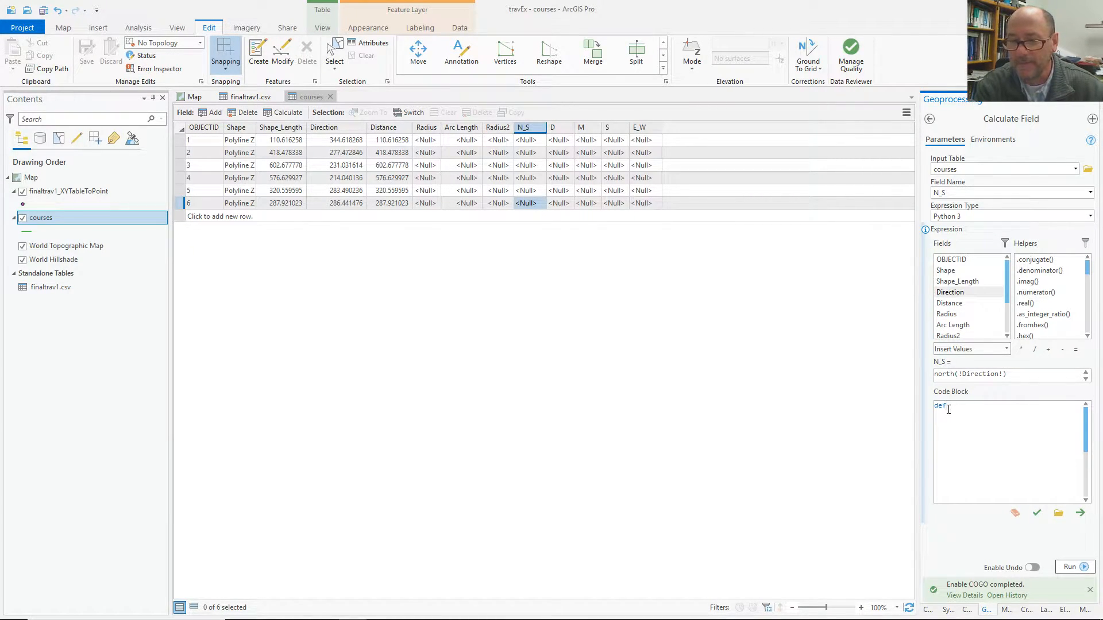
{"action": "type", "text": "north(dir):"}
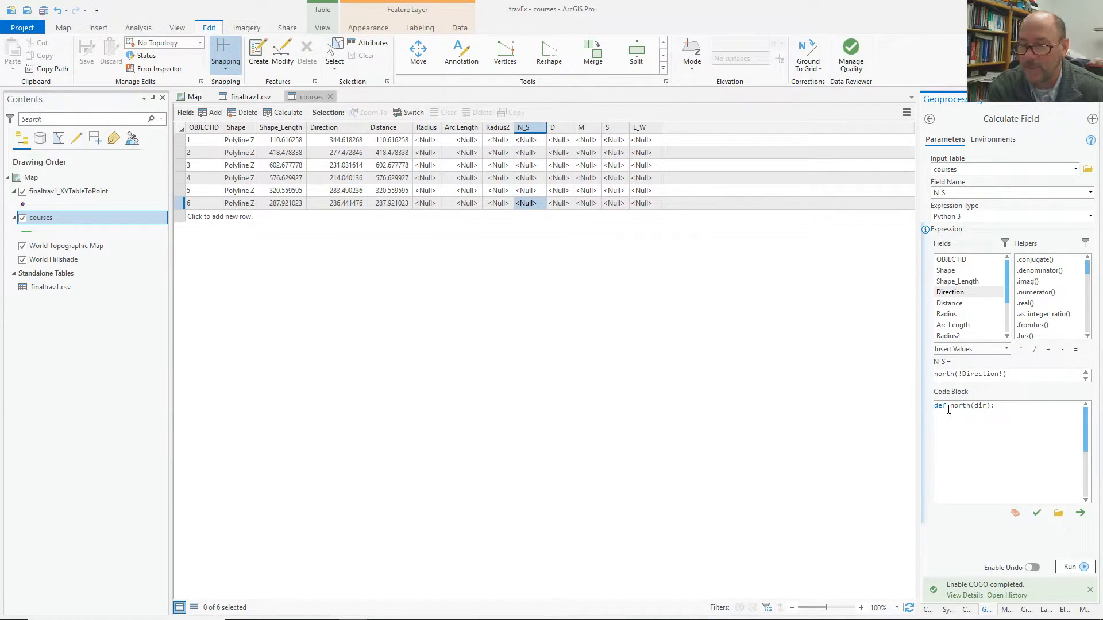
{"action": "key", "text": "Return"}
{"action": "type", "text": "if"}
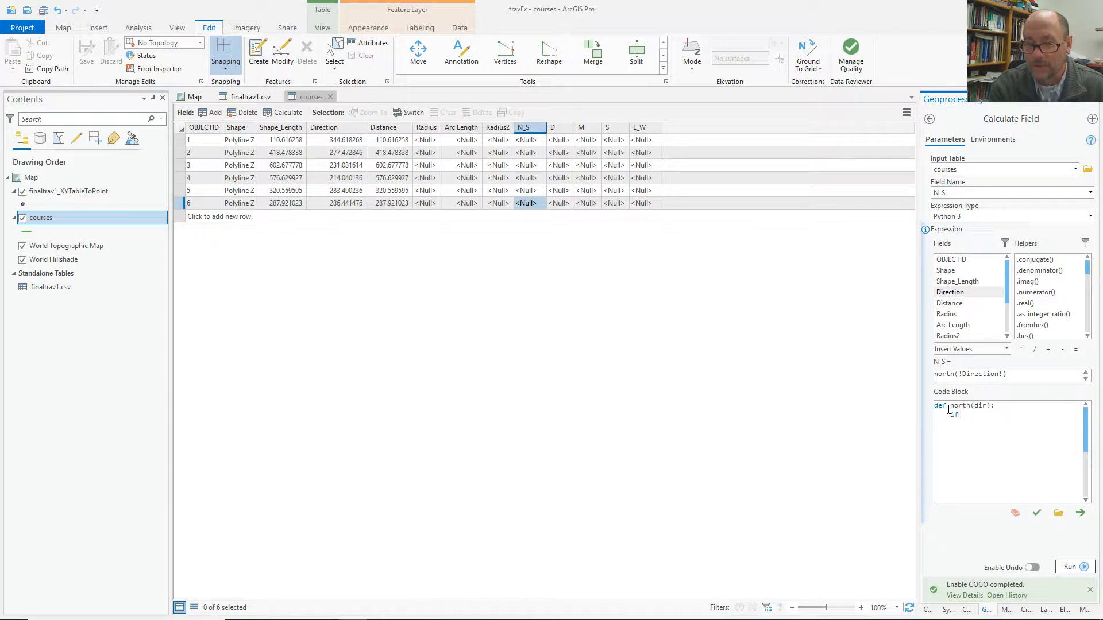
{"action": "type", "text": " dir"}
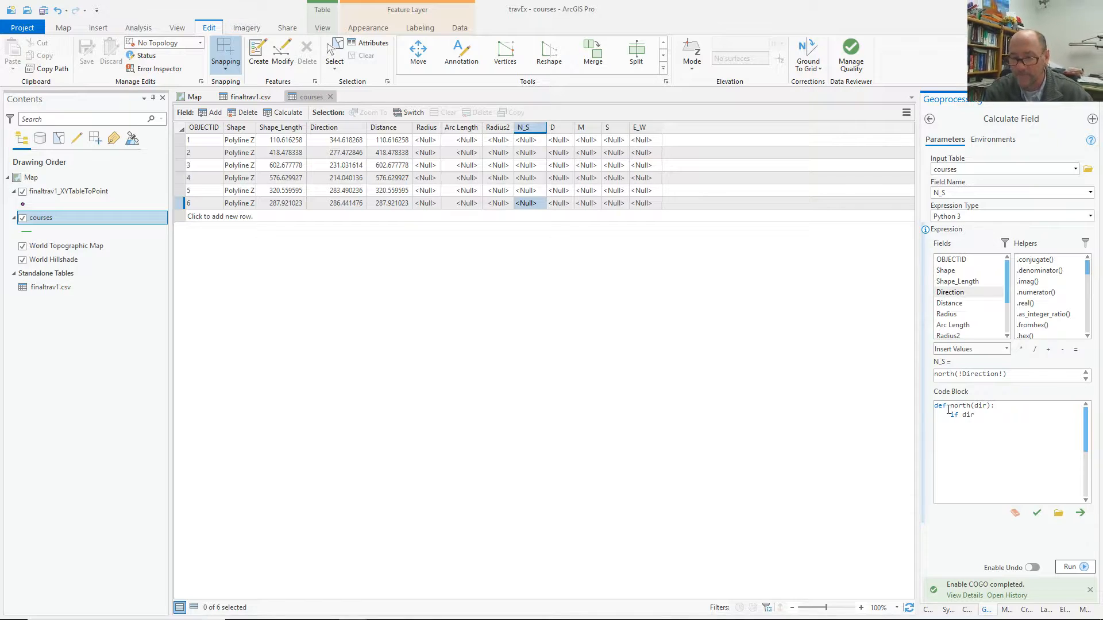
{"action": "type", "text": "=="}
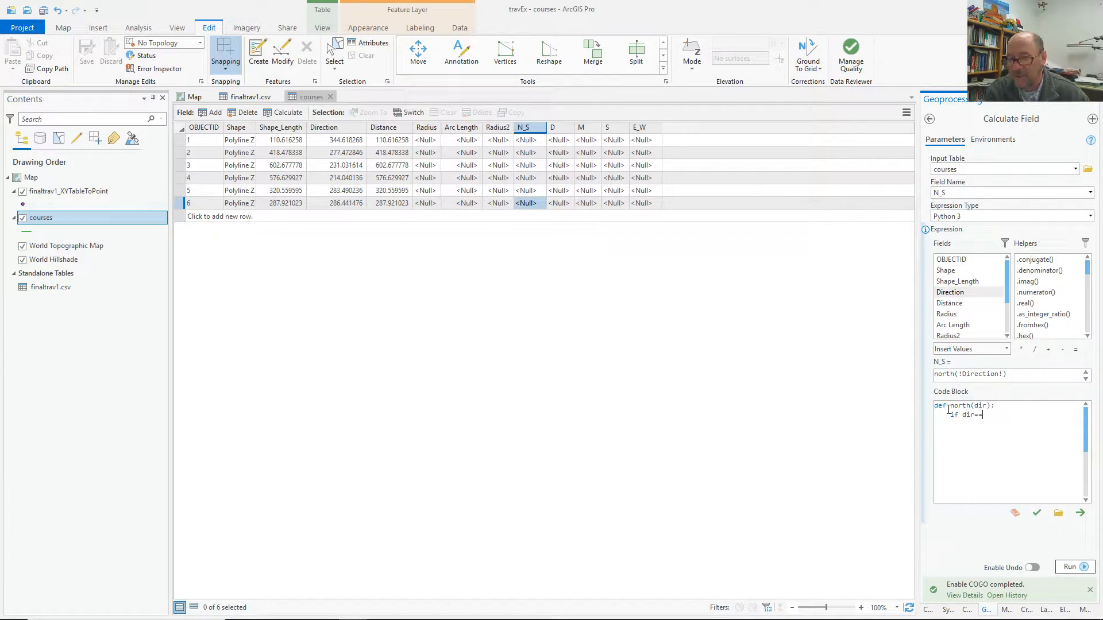
{"action": "type", "text": "\"N\""}
{"action": "key", "text": "BackSpace"}
{"action": "key", "text": "BackSpace"}
{"action": "key", "text": "BackSpace"}
{"action": "key", "text": "BackSpace"}
{"action": "type", "text": "<90"}
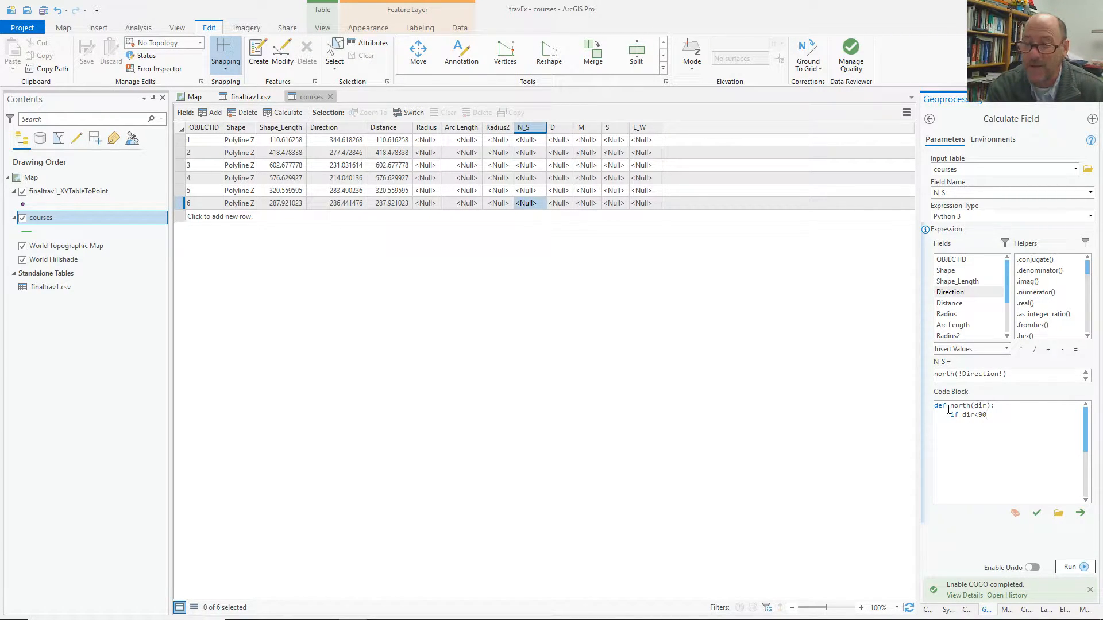
{"action": "type", "text": "and dir"}
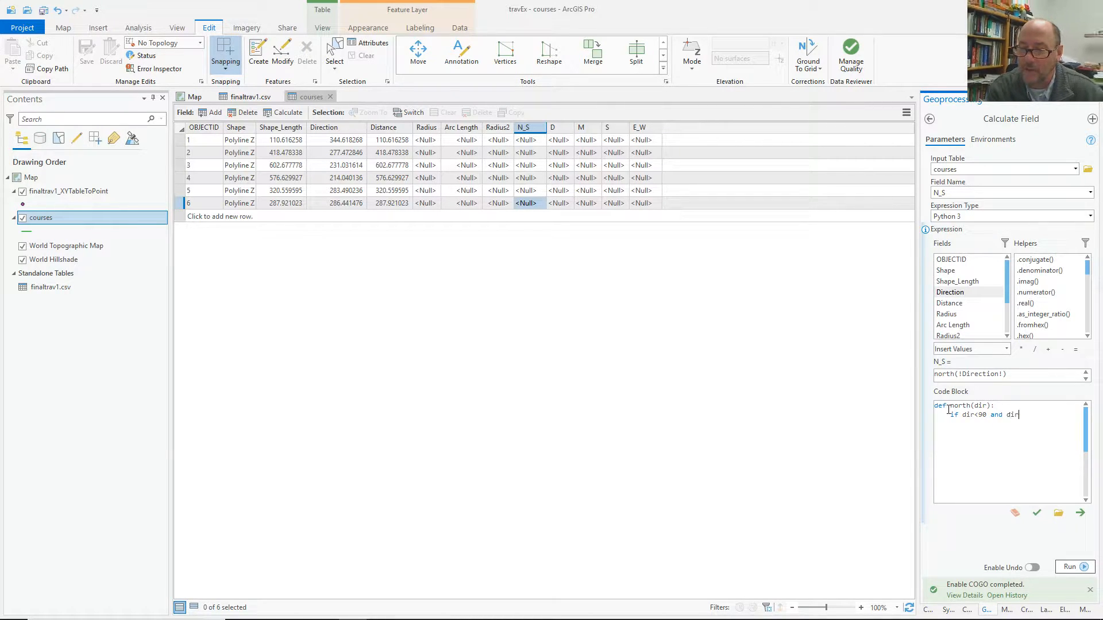
{"action": "type", "text": ">270:"}
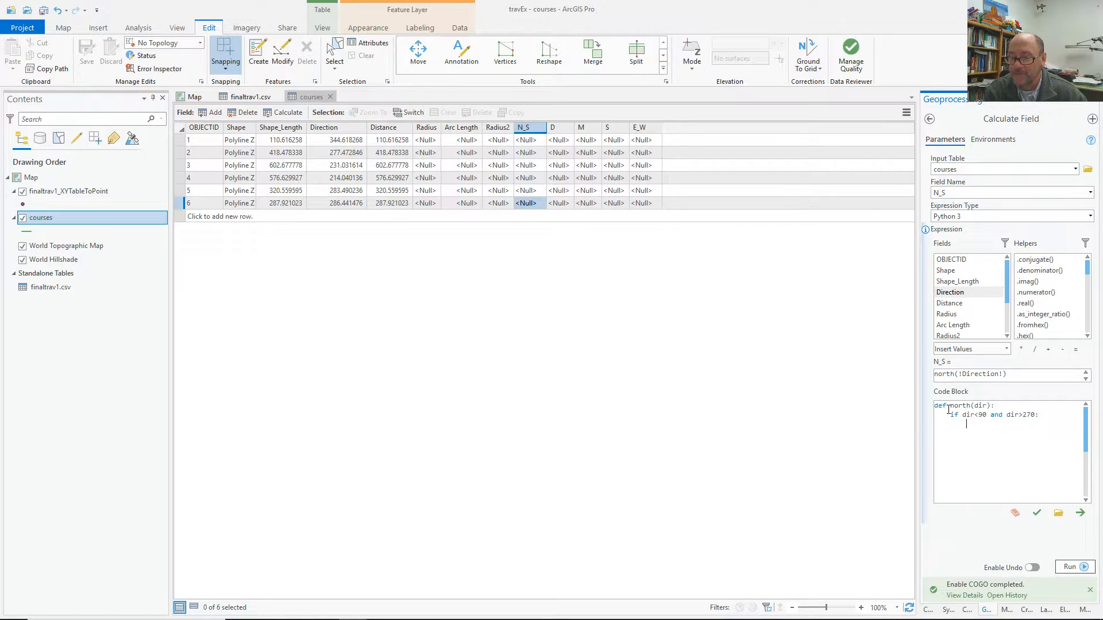
{"action": "type", "text": "return \"N\"     "}
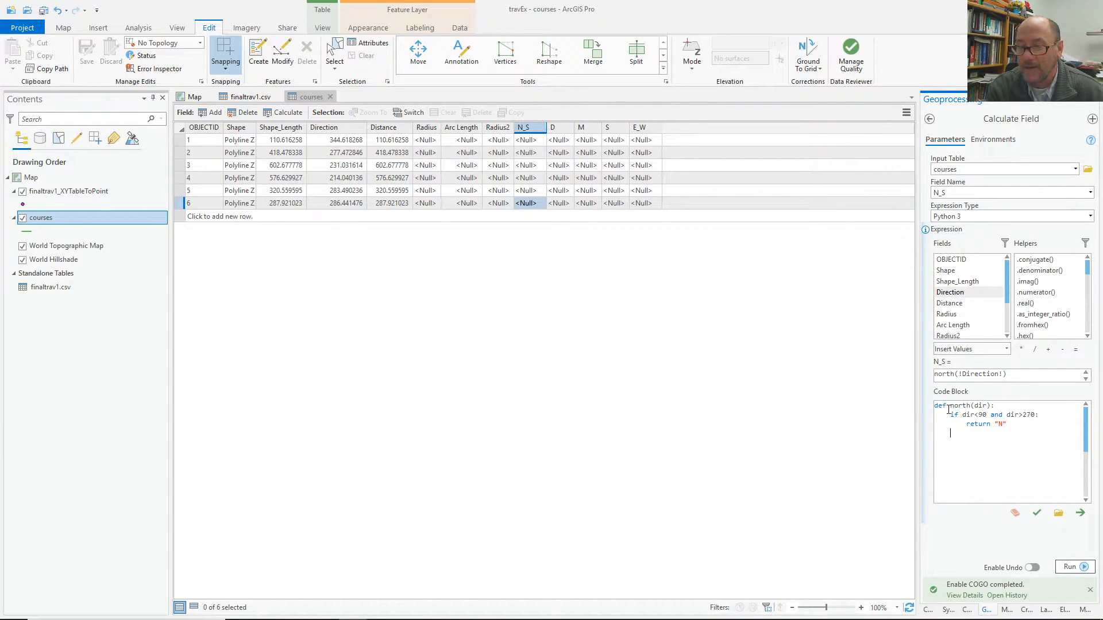
{"action": "type", "text": "else:"}
{"action": "key", "text": "Return"}
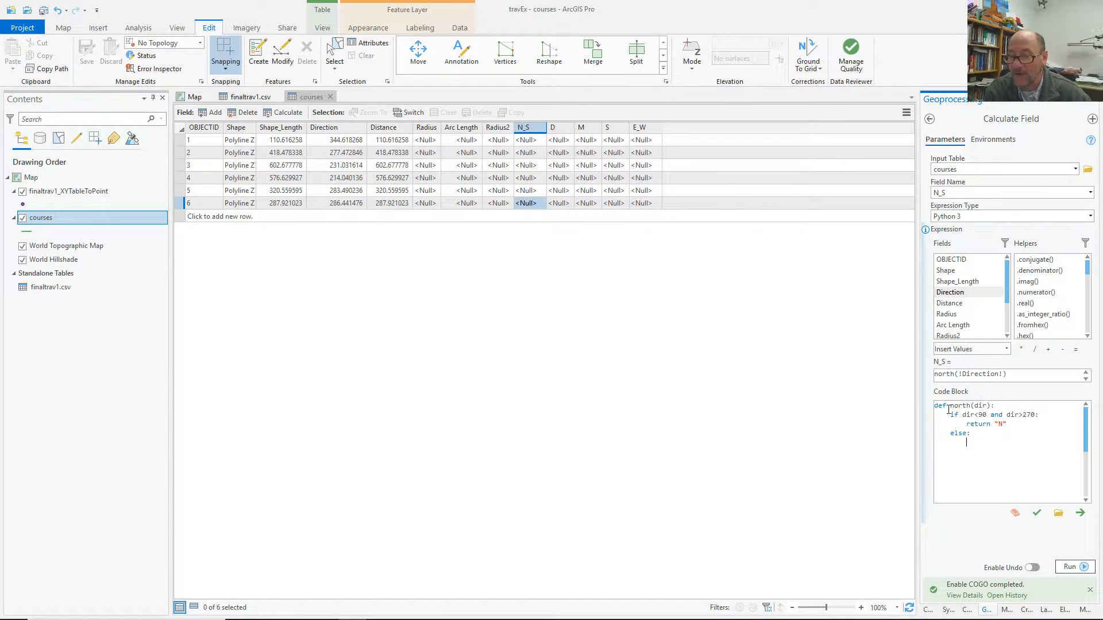
{"action": "type", "text": "retur"}
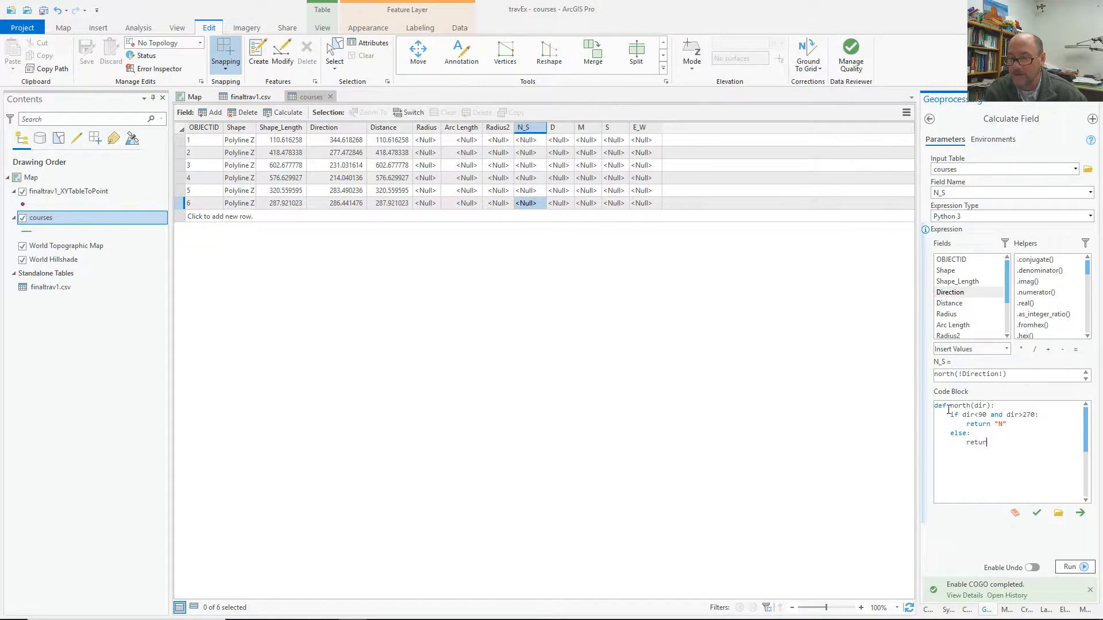
{"action": "type", "text": "n \"S\""}
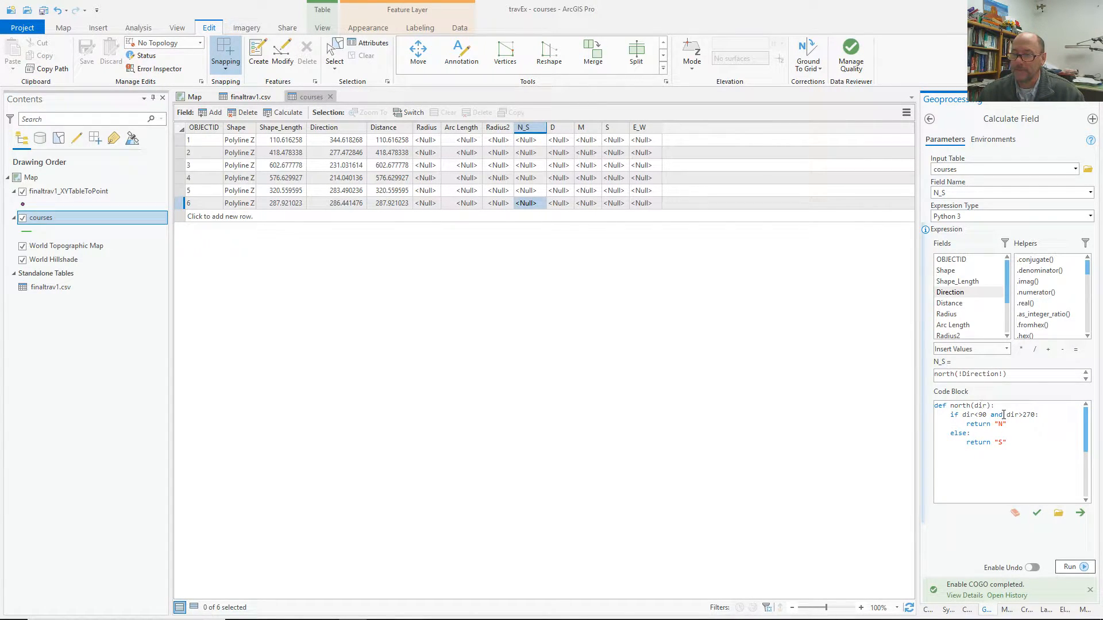
Change 'and' to 'or' in the condition and verify the expression is valid.
{"action": "left_click_drag", "start_coordinate": [1003, 414], "coordinate": [990, 414]}
{"action": "type", "text": "or"}
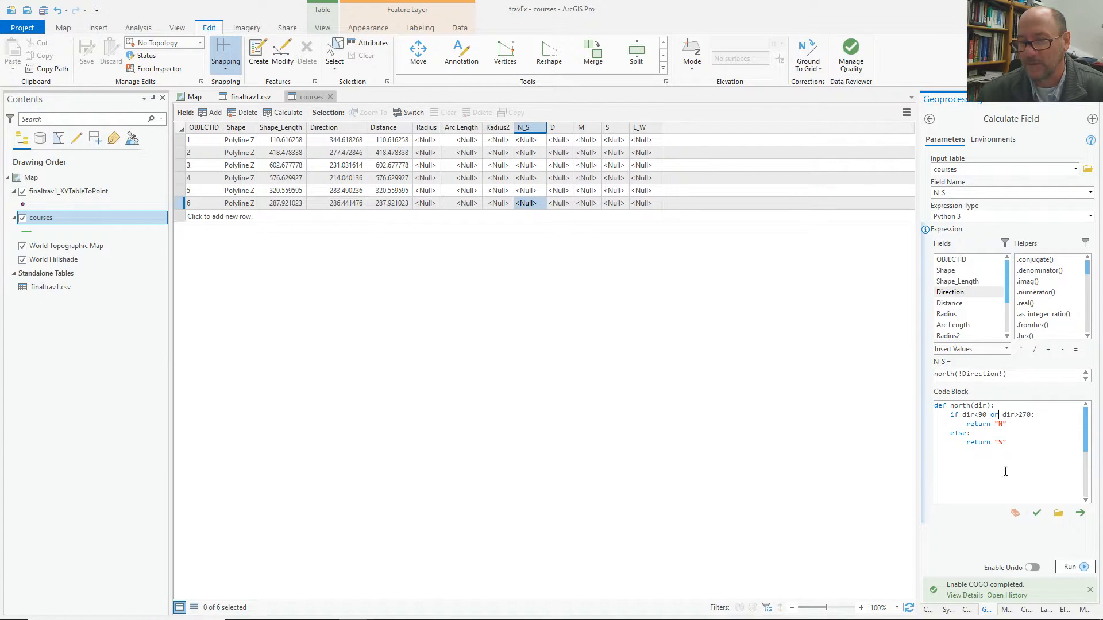
{"action": "left_click", "coordinate": [1036, 512]}
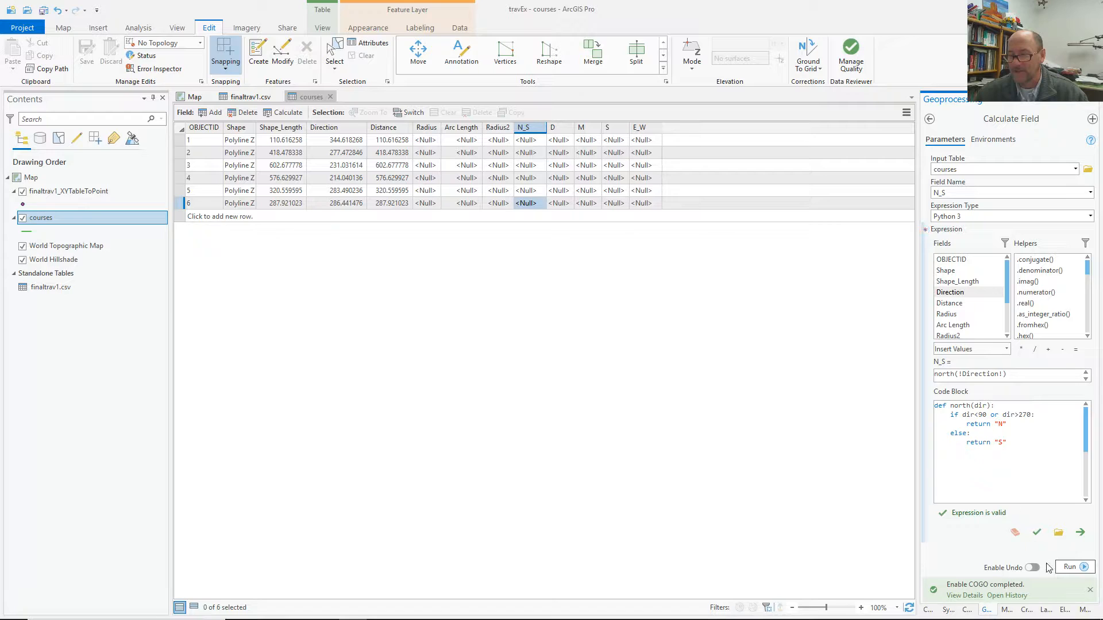
Run the N_S calculation and compare the result with the first course's Direction.
{"action": "left_click", "coordinate": [1086, 569]}
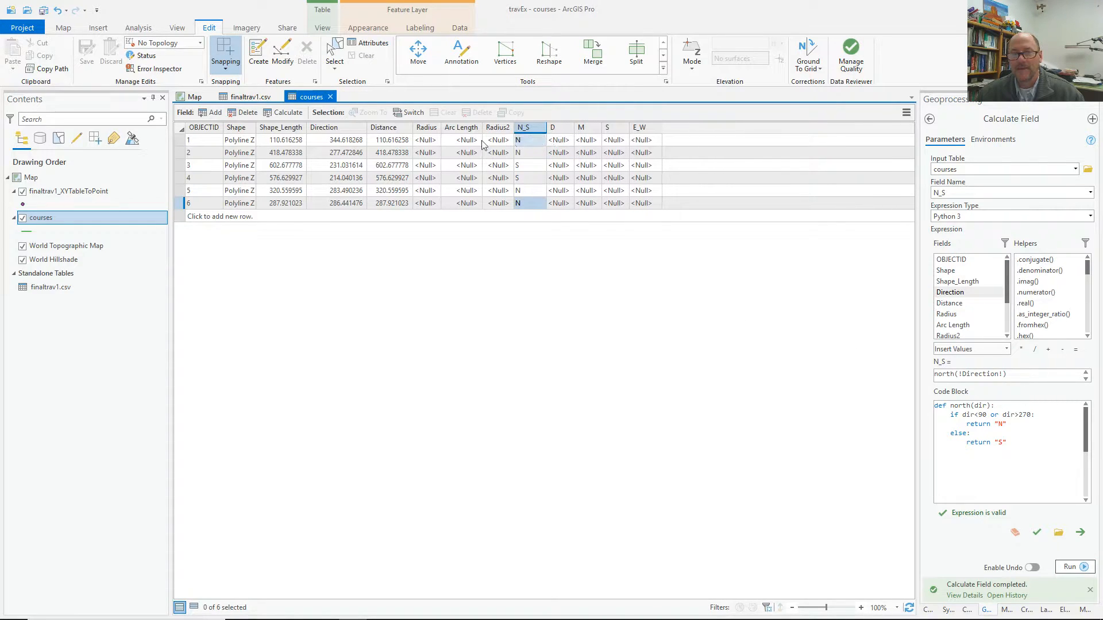
{"action": "left_click", "coordinate": [347, 144]}
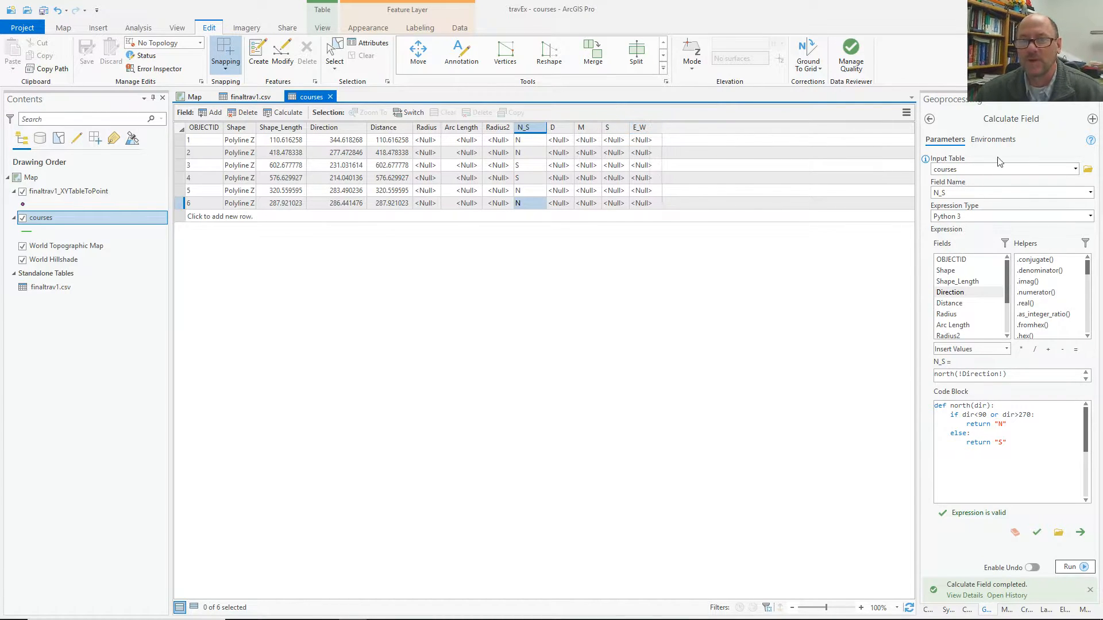
Retarget to E_W, rename north to east, use condition <180 and return "E".
{"action": "left_click", "coordinate": [1089, 193]}
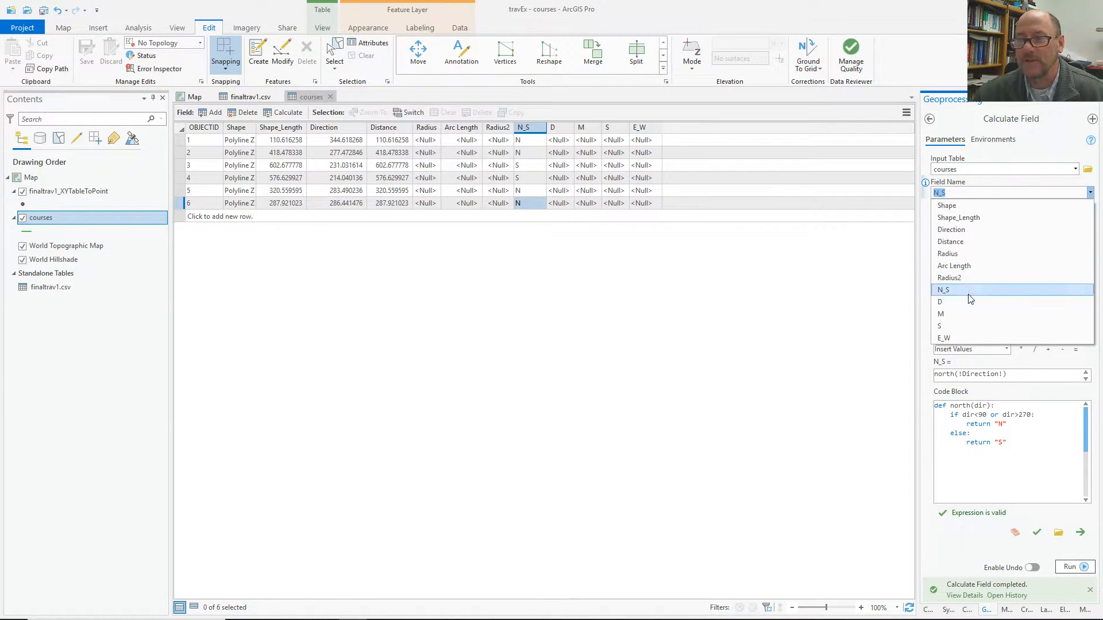
{"action": "left_click", "coordinate": [960, 338]}
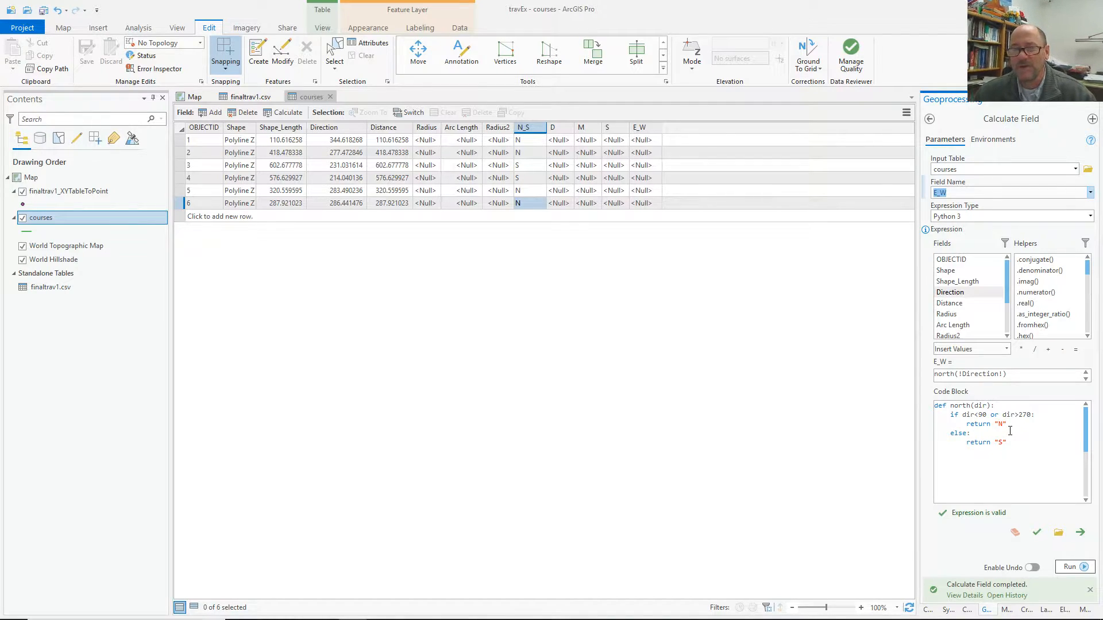
{"action": "double_click", "coordinate": [949, 374]}
{"action": "type", "text": "east"}
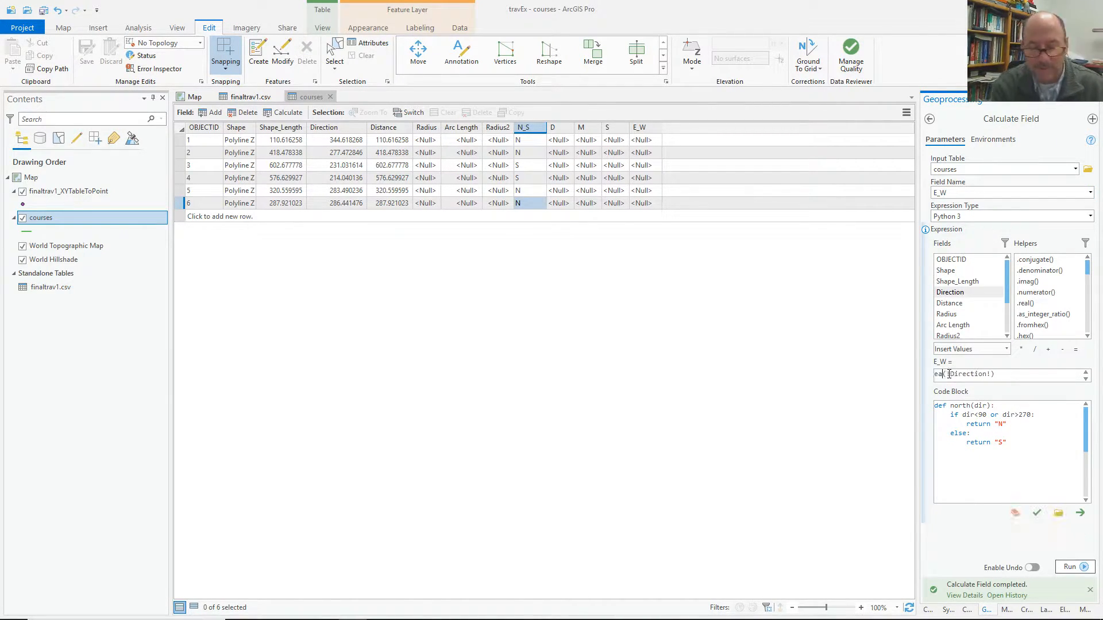
{"action": "double_click", "coordinate": [953, 407]}
{"action": "type", "text": "east"}
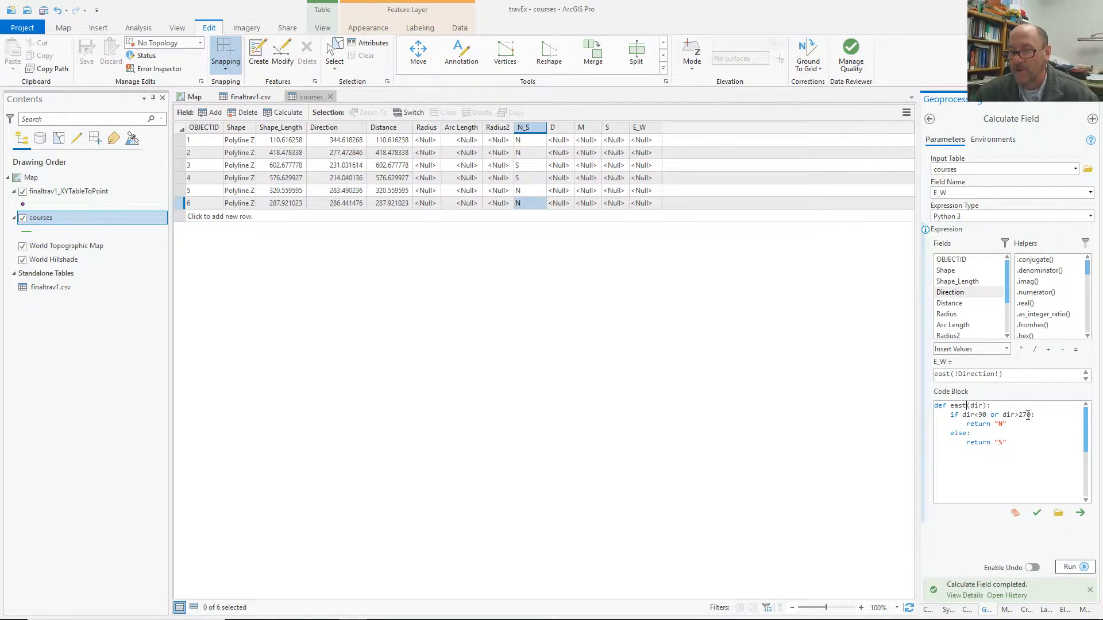
{"action": "left_click_drag", "start_coordinate": [1032, 415], "coordinate": [975, 414]}
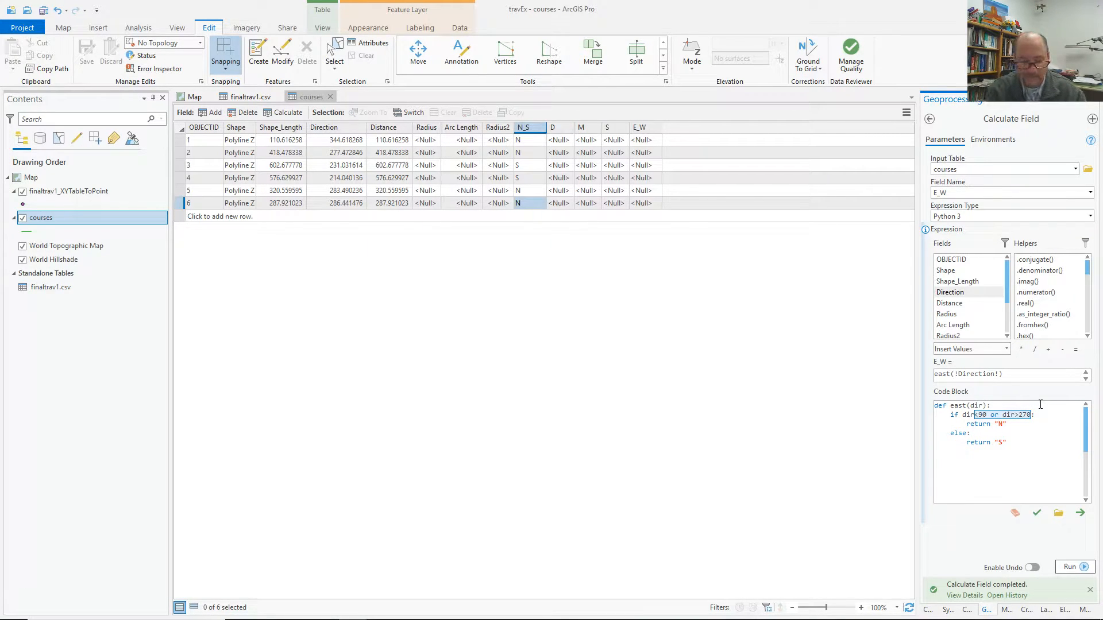
{"action": "type", "text": "<"}
{"action": "type", "text": "180:"}
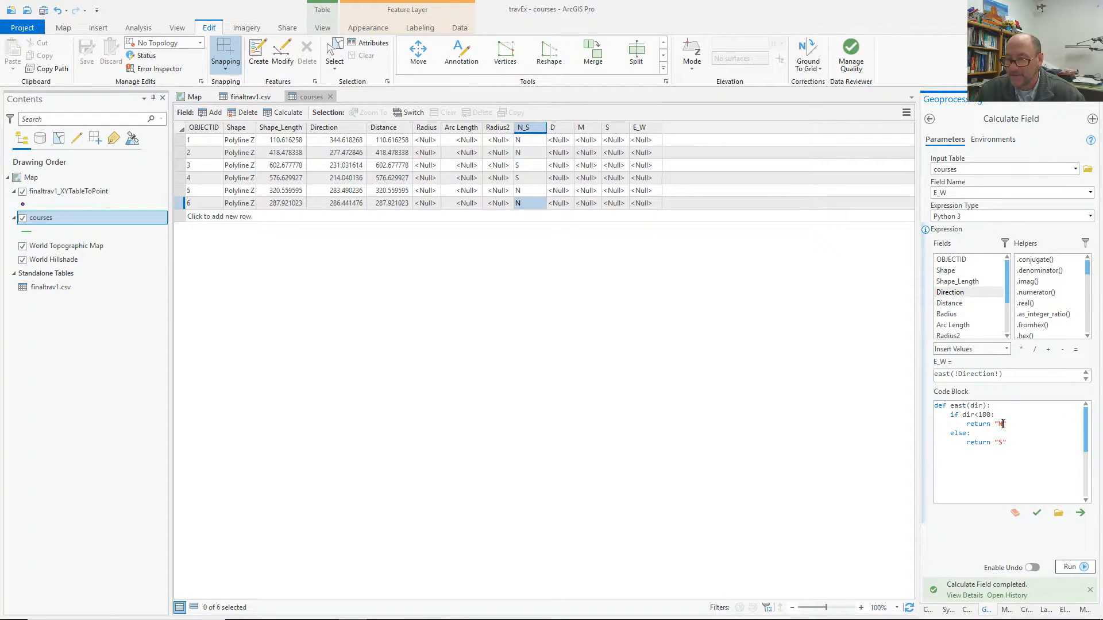
{"action": "double_click", "coordinate": [1002, 424]}
{"action": "type", "text": "E"}
{"action": "double_click", "coordinate": [1001, 442]}
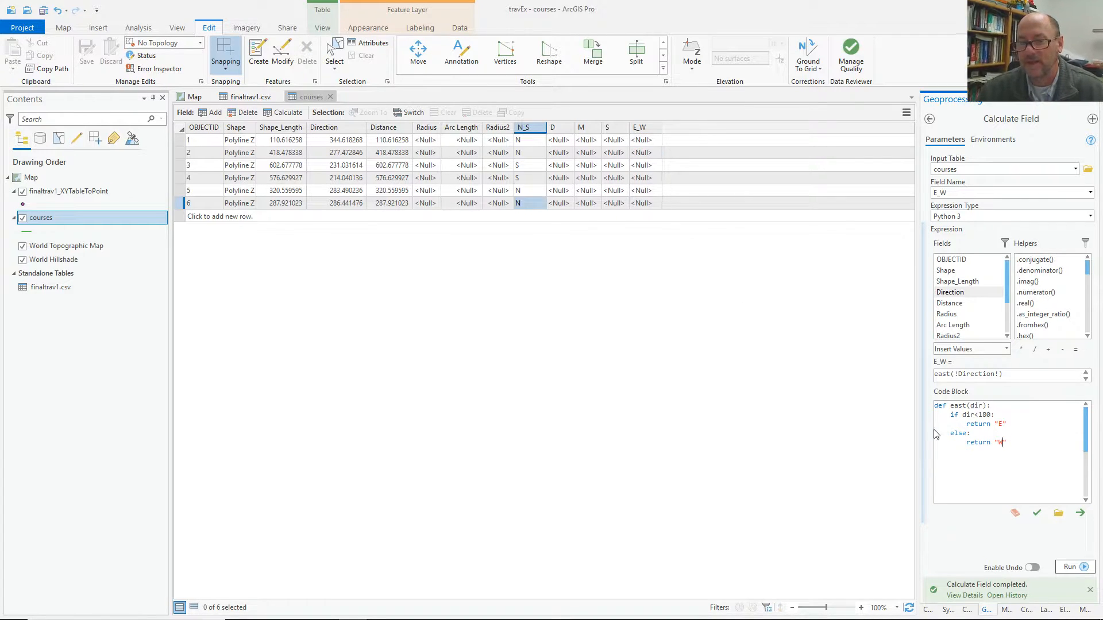
Run the E_W calculation, check the traverse lines on the map, then return to the table.
{"action": "left_click", "coordinate": [1083, 569]}
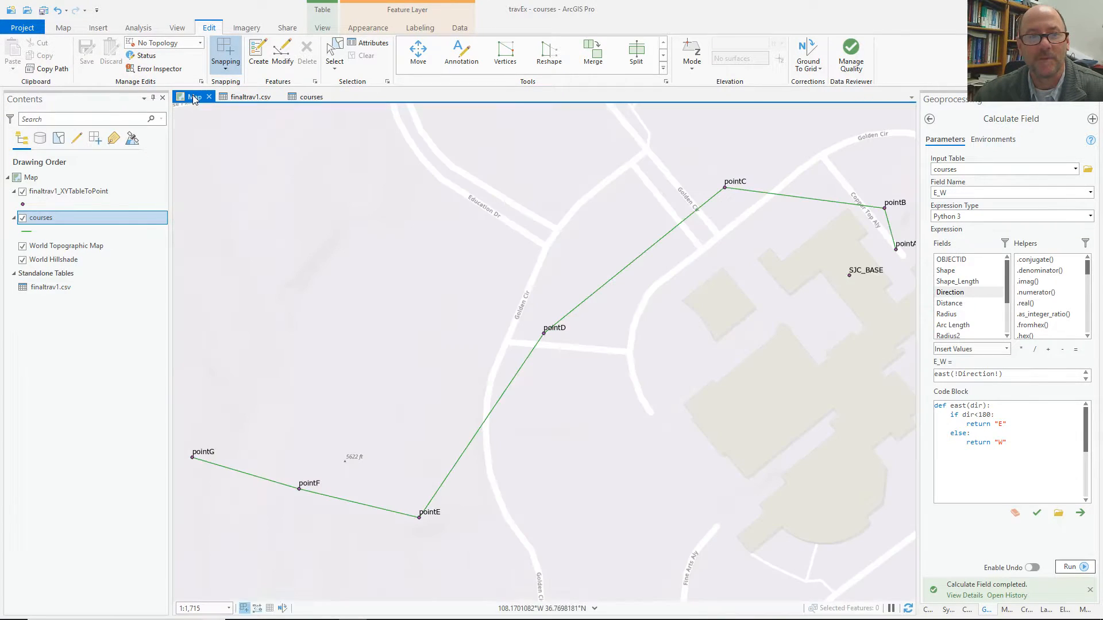
{"action": "left_click", "coordinate": [194, 97]}
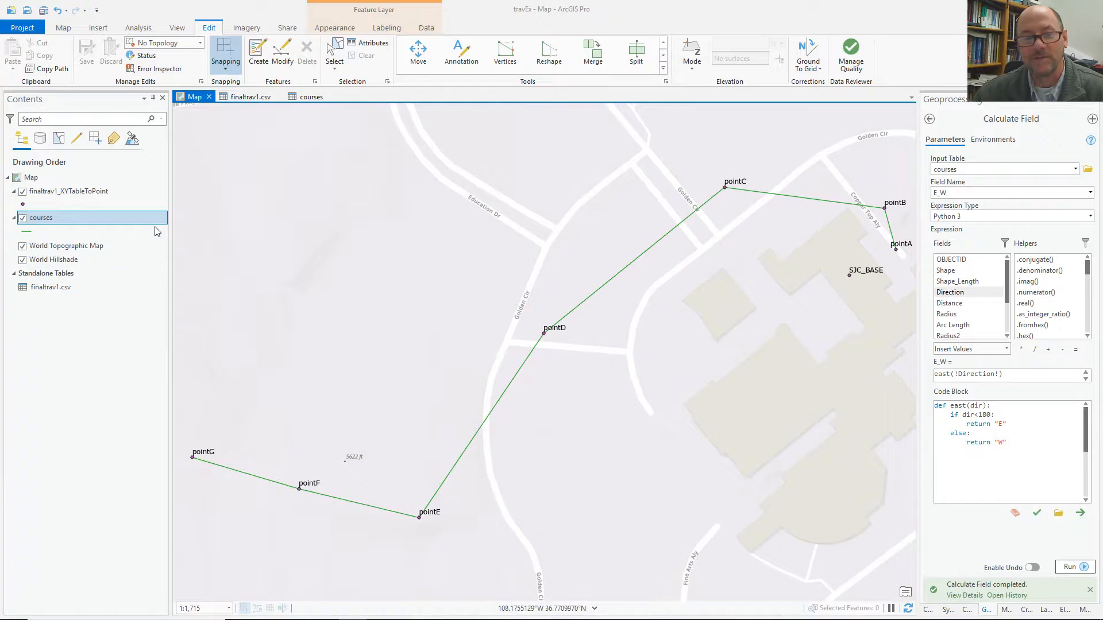
{"action": "left_click", "coordinate": [310, 97]}
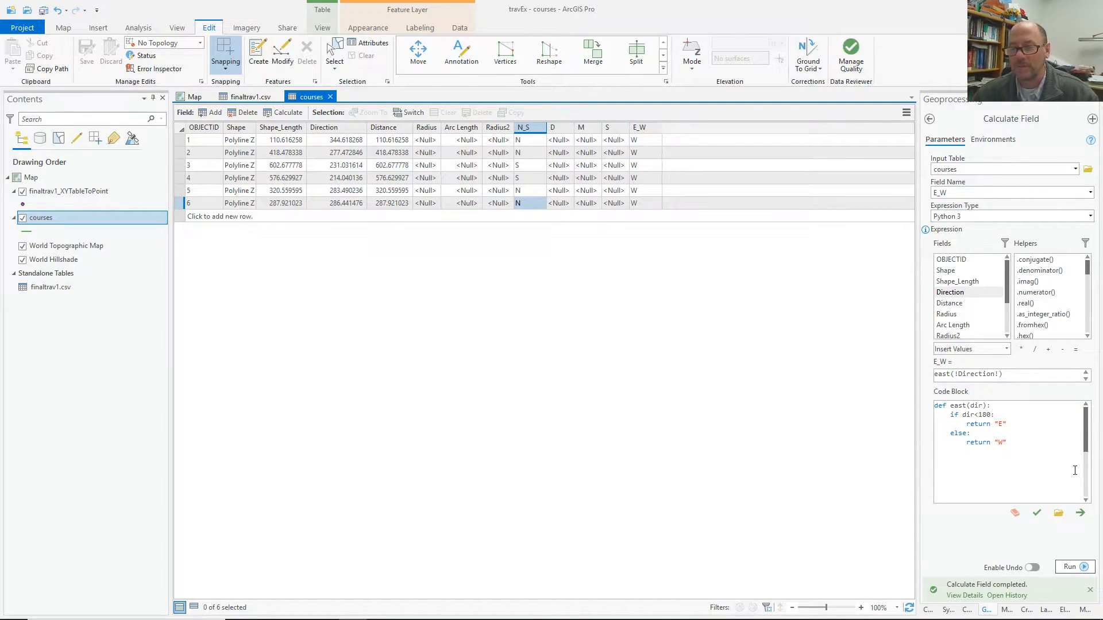
Delete the old east code block and set the field to calculate to D.
{"action": "left_click_drag", "start_coordinate": [1007, 443], "coordinate": [929, 400]}
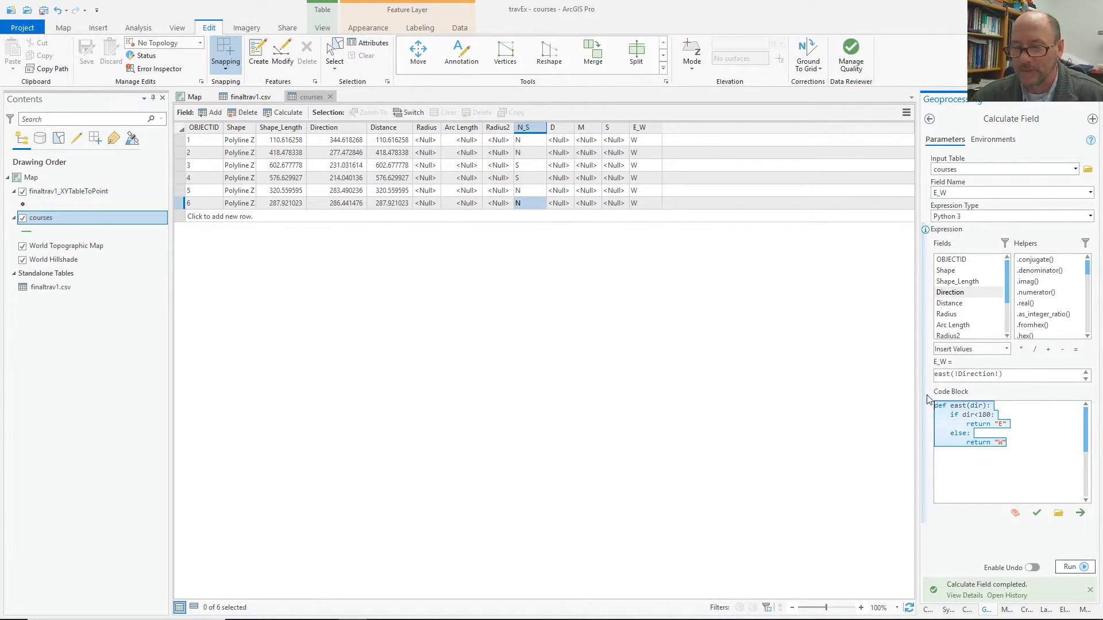
{"action": "key", "text": "Delete"}
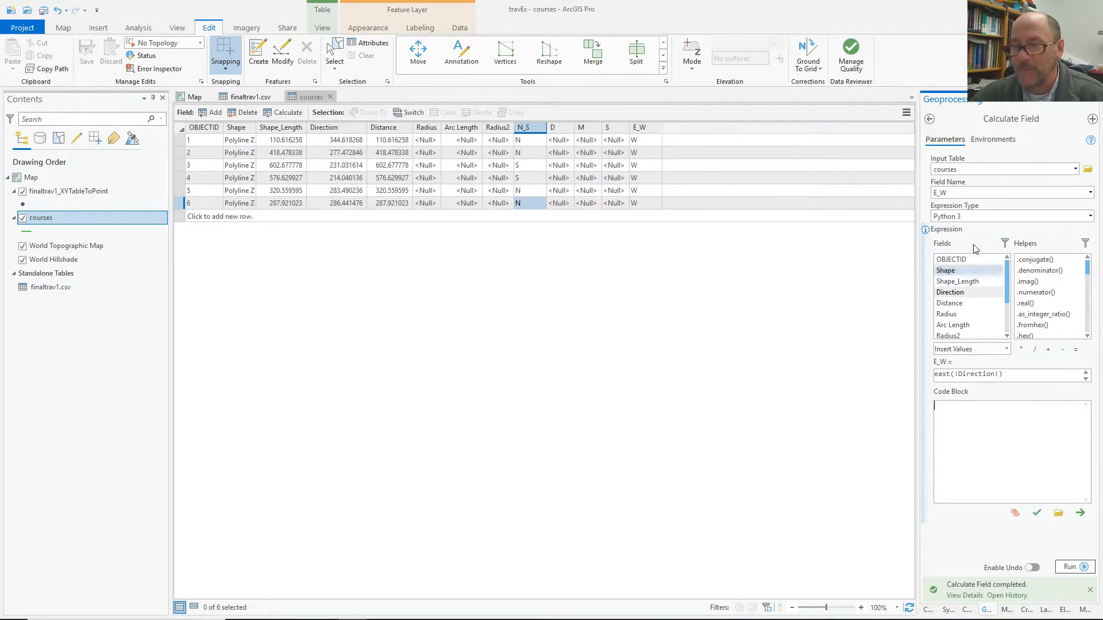
{"action": "left_click", "coordinate": [1090, 192]}
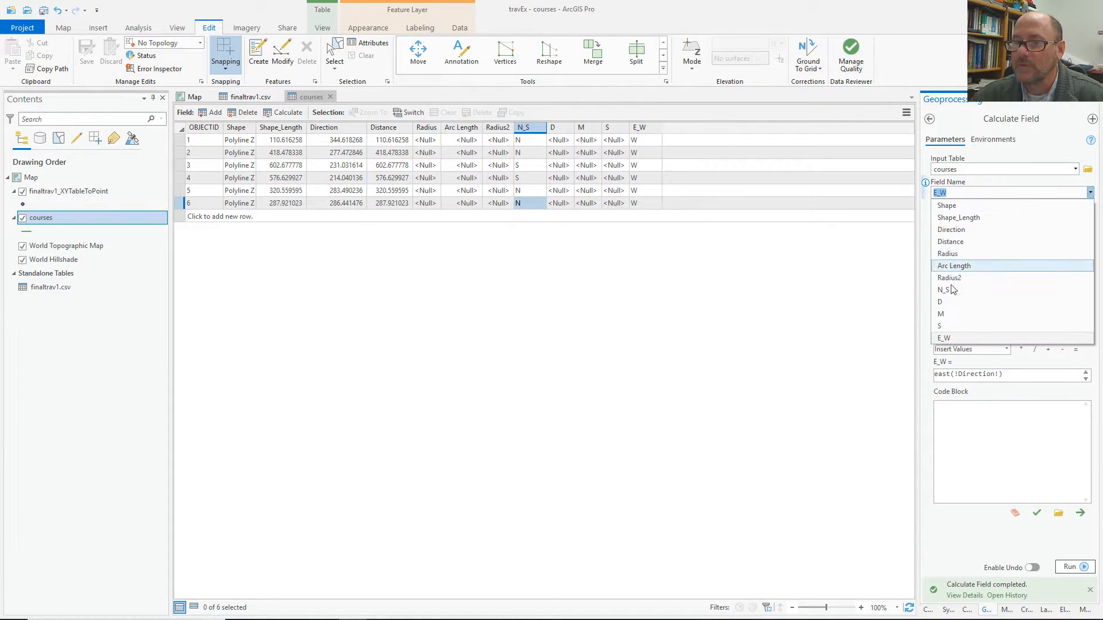
{"action": "left_click", "coordinate": [950, 302]}
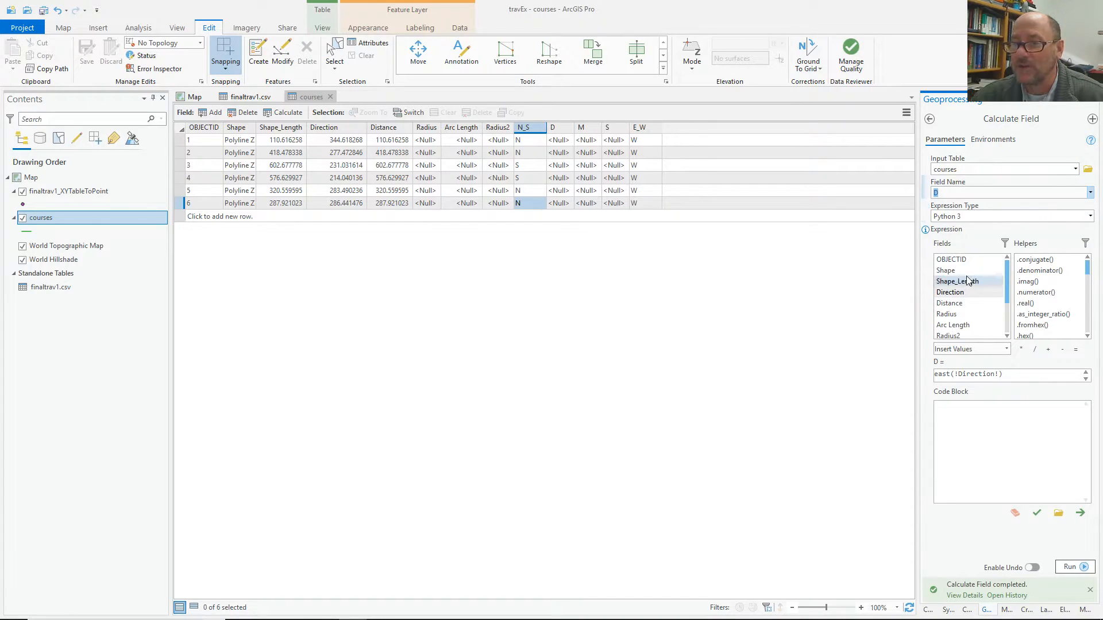
Change the expression to deg(!Direction!,!N_S!,!E_W!).
{"action": "left_click", "coordinate": [1000, 374]}
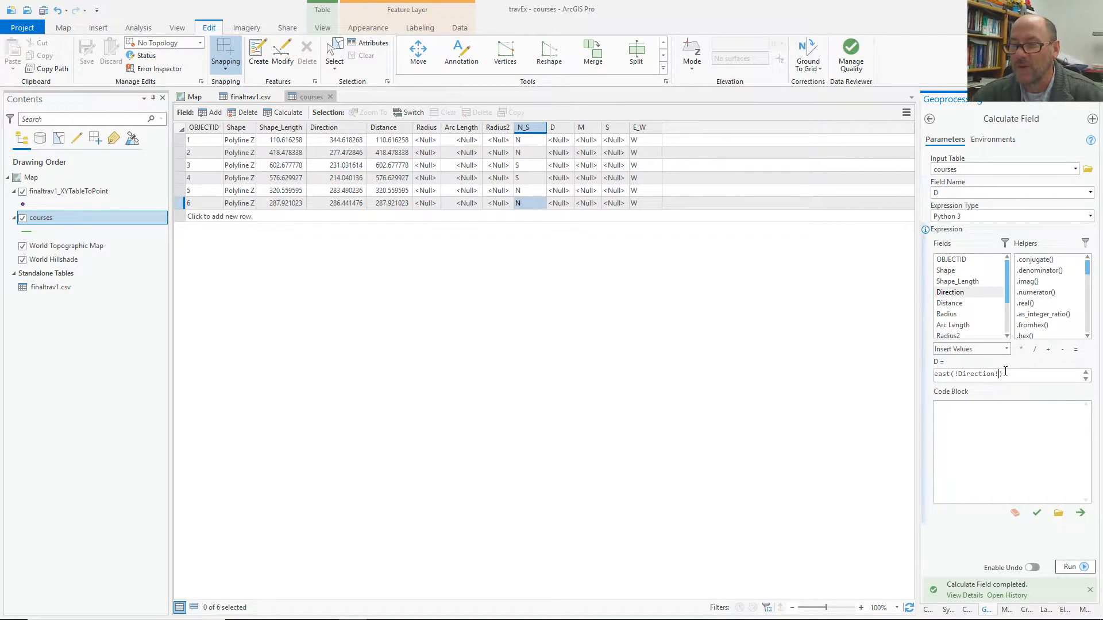
{"action": "left_click_drag", "start_coordinate": [1007, 290], "coordinate": [1008, 324]}
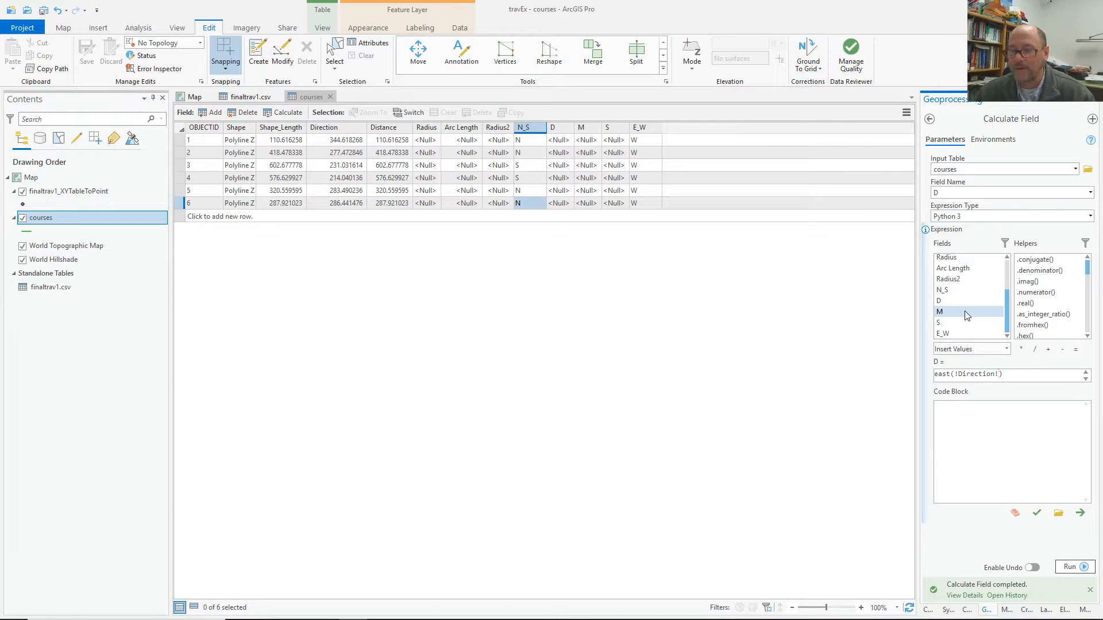
{"action": "type", "text": ","}
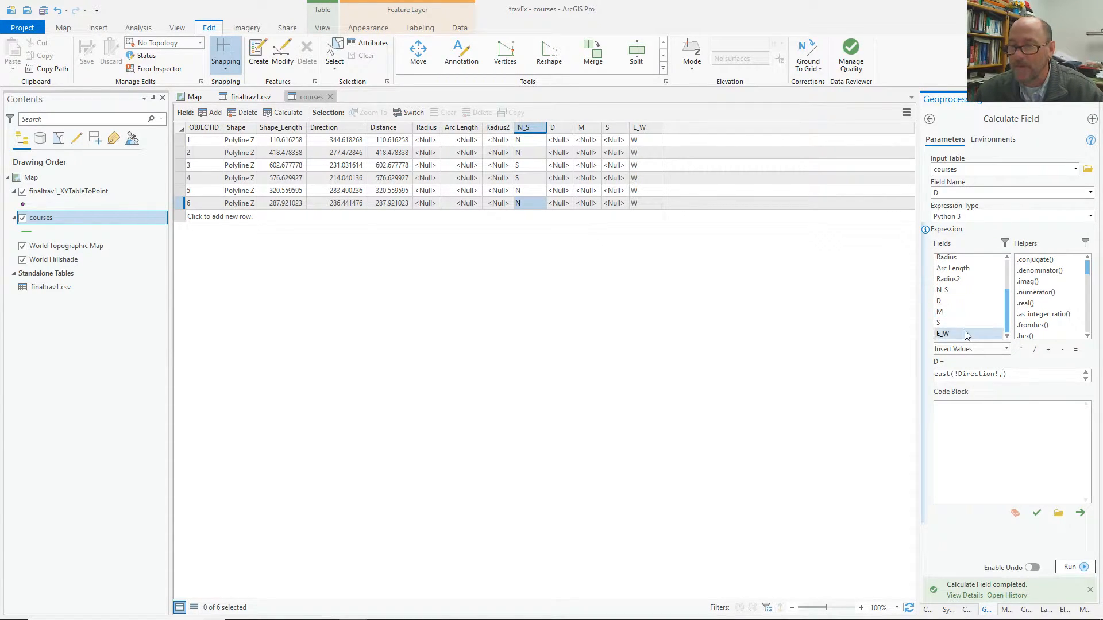
{"action": "double_click", "coordinate": [952, 291]}
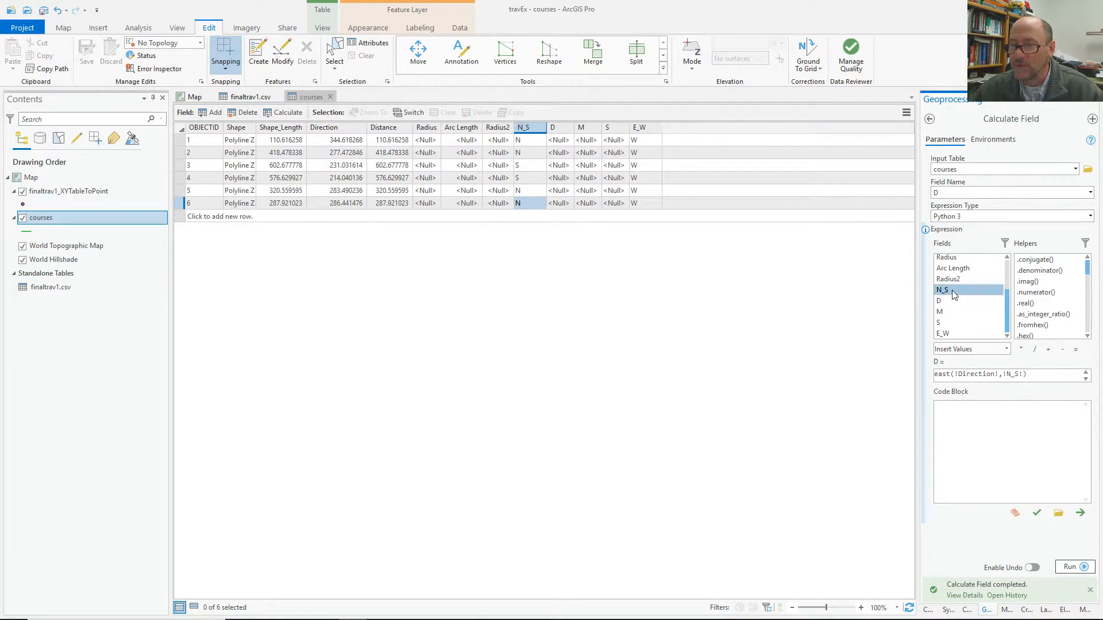
{"action": "left_click", "coordinate": [1025, 374]}
{"action": "type", "text": ","}
{"action": "double_click", "coordinate": [950, 336]}
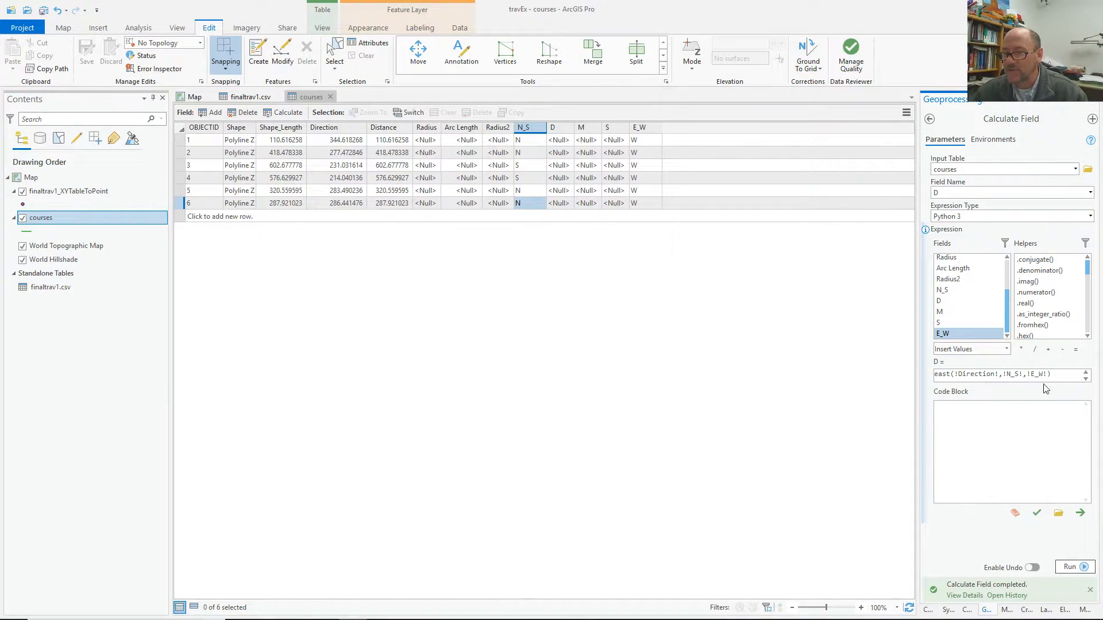
{"action": "left_click_drag", "start_coordinate": [951, 374], "coordinate": [932, 374]}
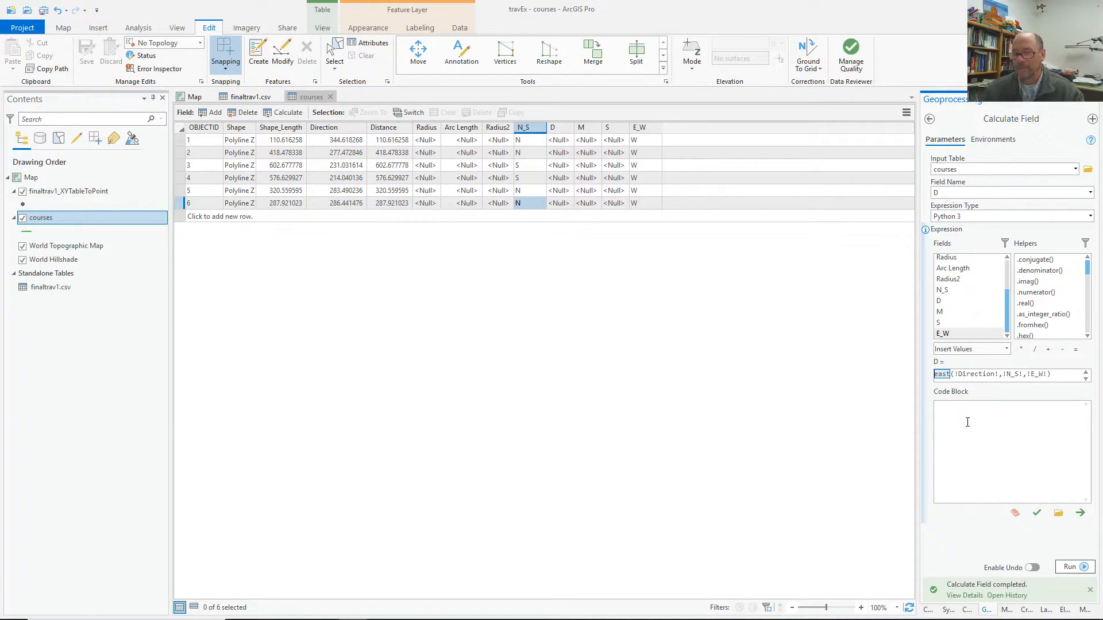
{"action": "type", "text": "deg"}
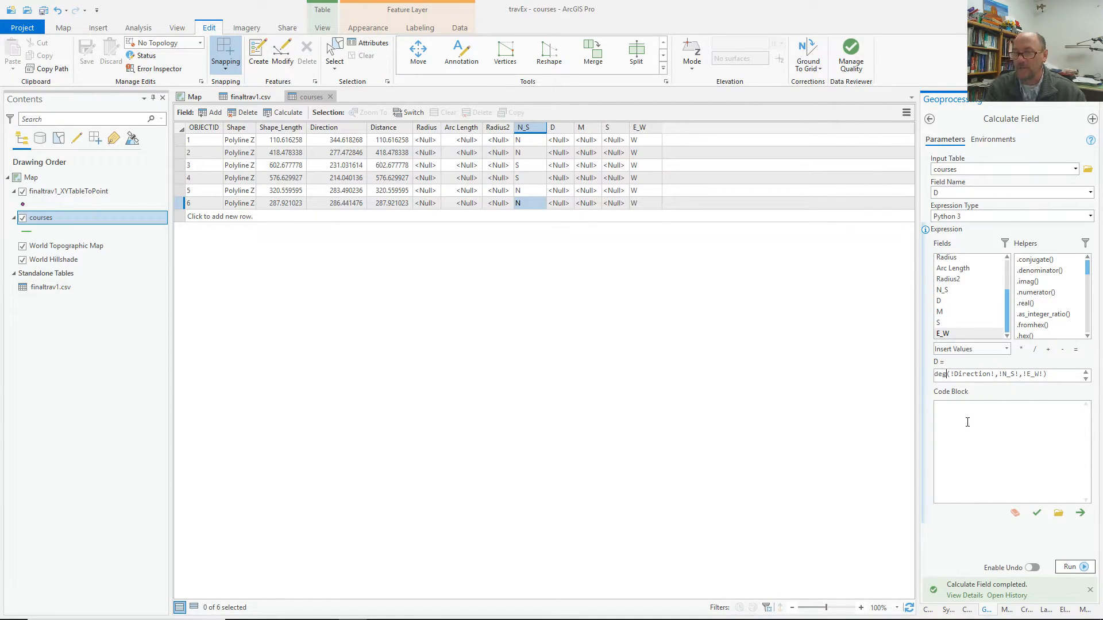
Start def deg(dir,NS,EW): with nested checks if NS=="N" and if EW=="E".
{"action": "left_click", "coordinate": [952, 407]}
{"action": "type", "text": "de"}
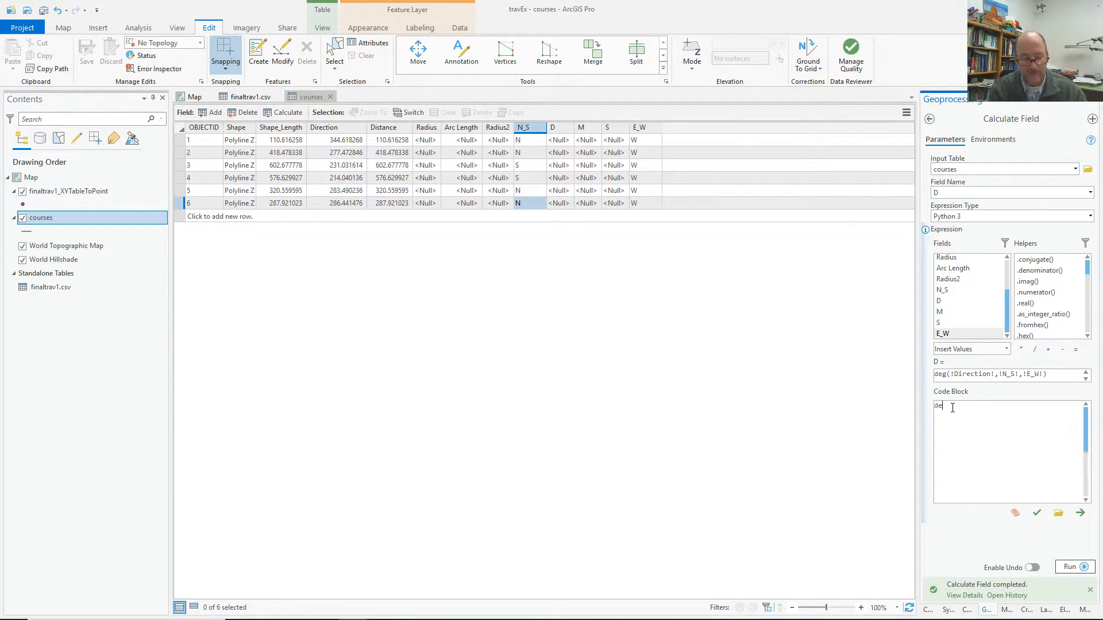
{"action": "type", "text": "f deg"}
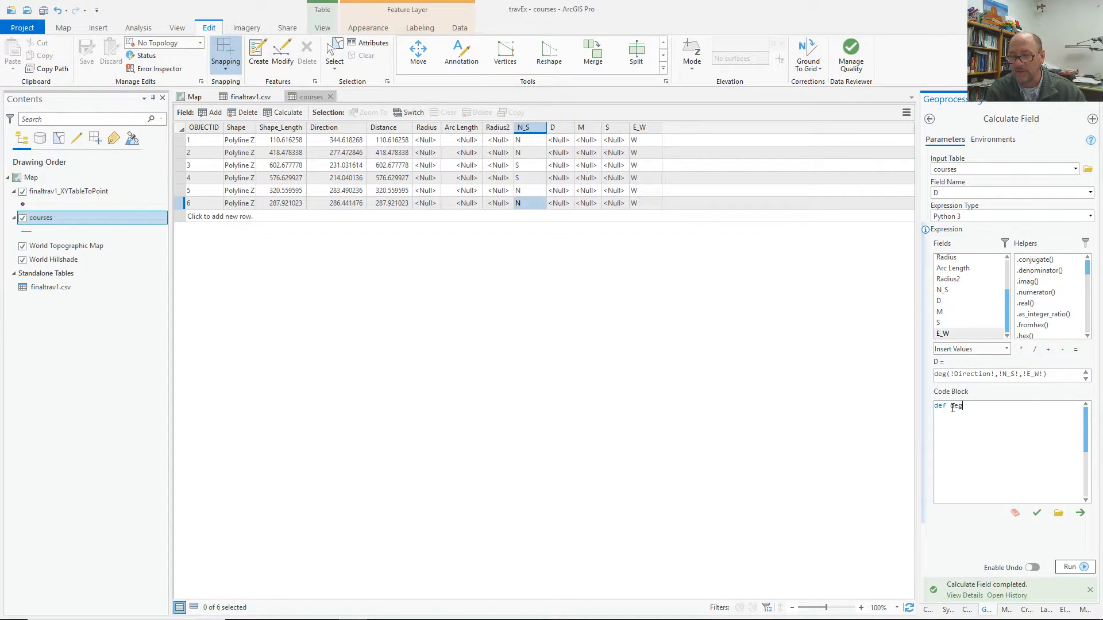
{"action": "type", "text": "(dir,NS,EW):"}
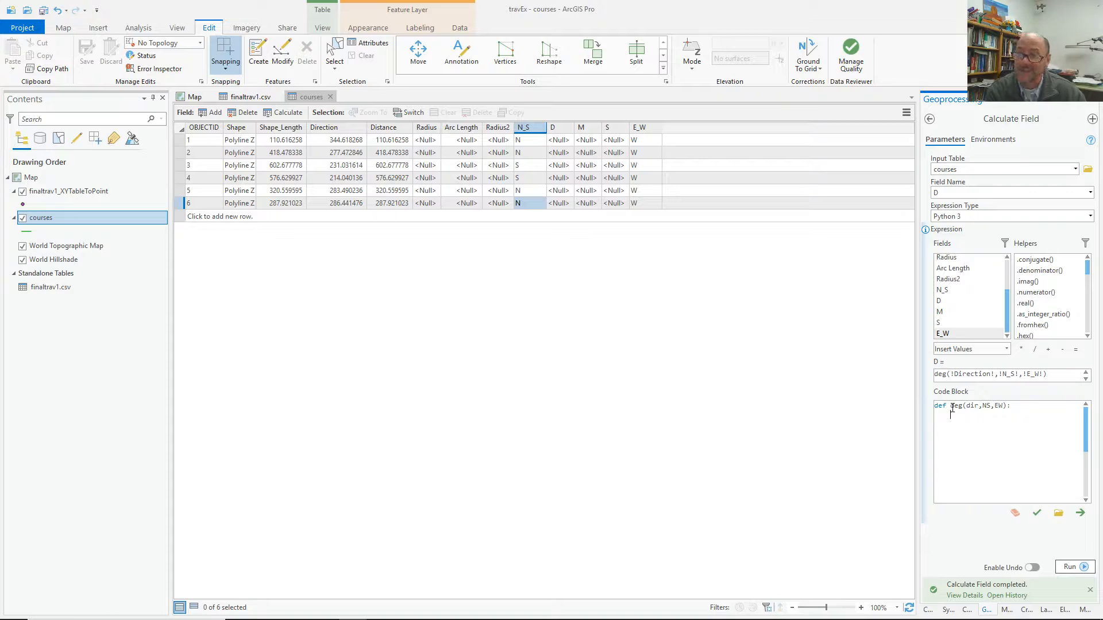
{"action": "key", "text": "Return"}
{"action": "type", "text": "if"}
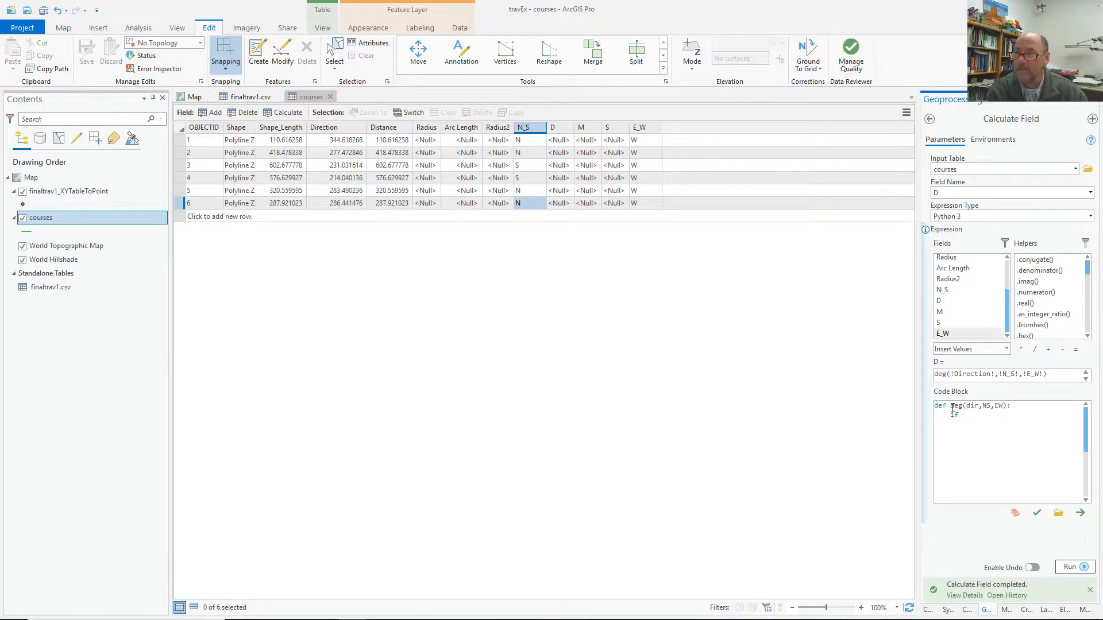
{"action": "type", "text": "NS"}
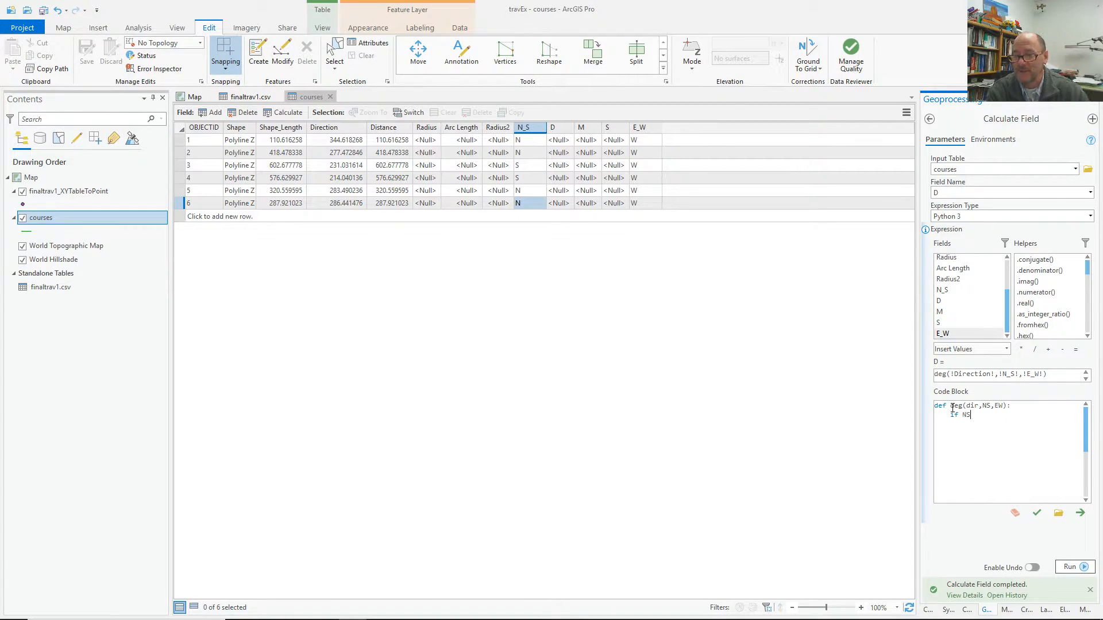
{"action": "type", "text": "=="}
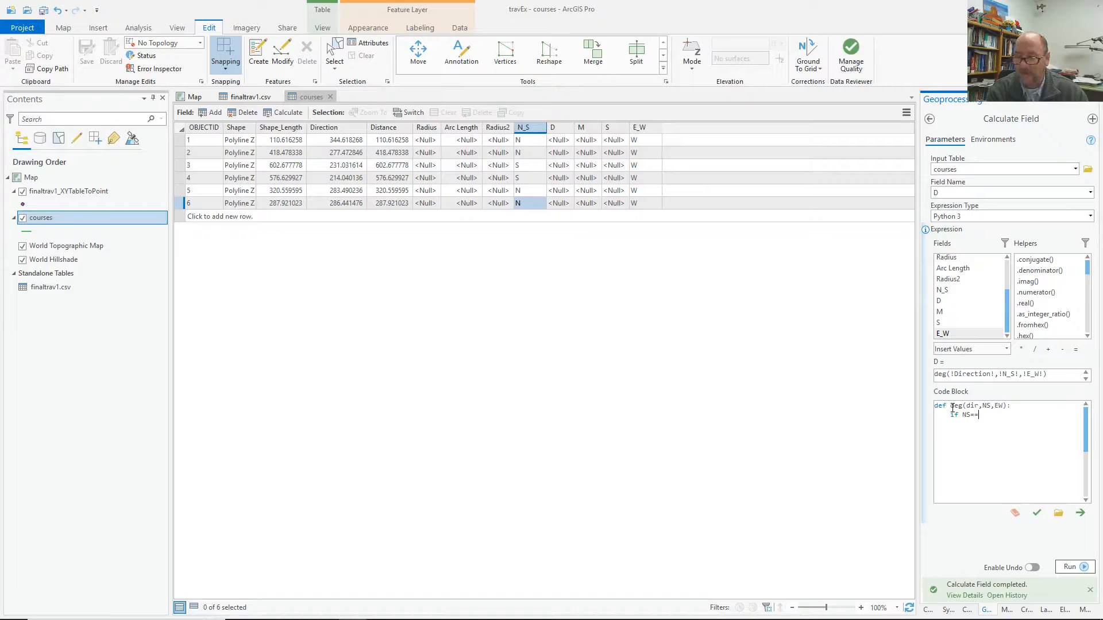
{"action": "type", "text": "\"N\":"}
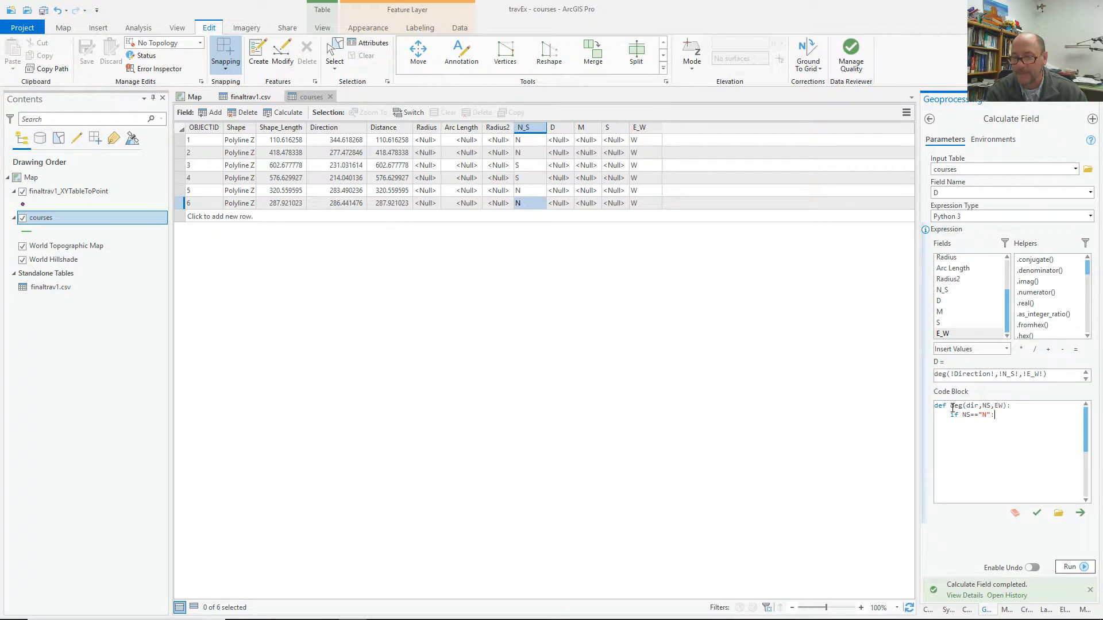
{"action": "type", "text": "if"}
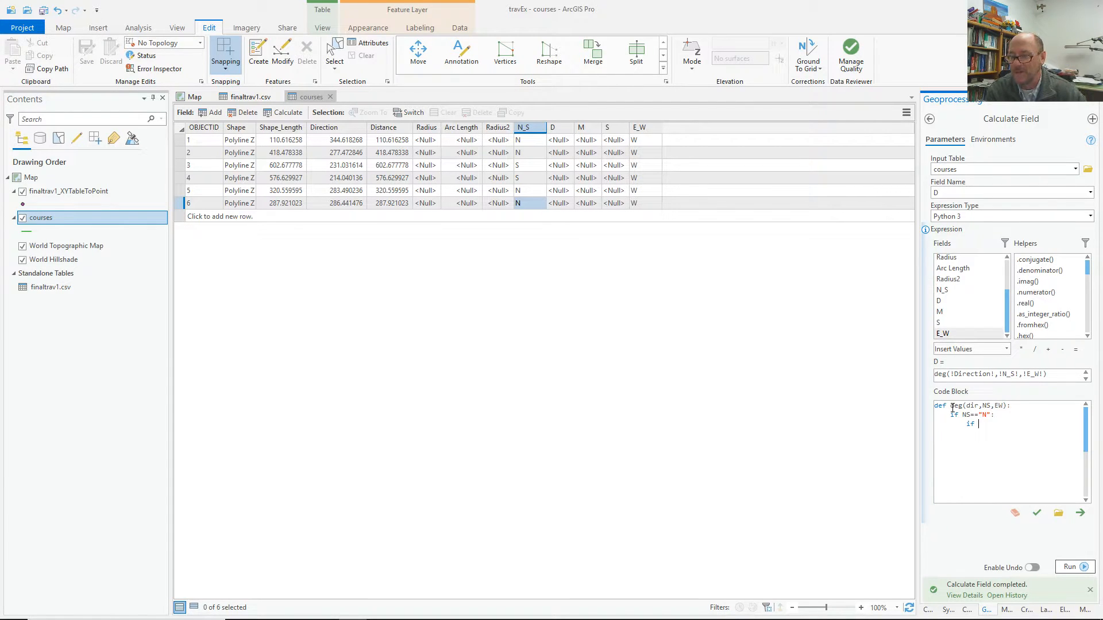
{"action": "type", "text": "EW"}
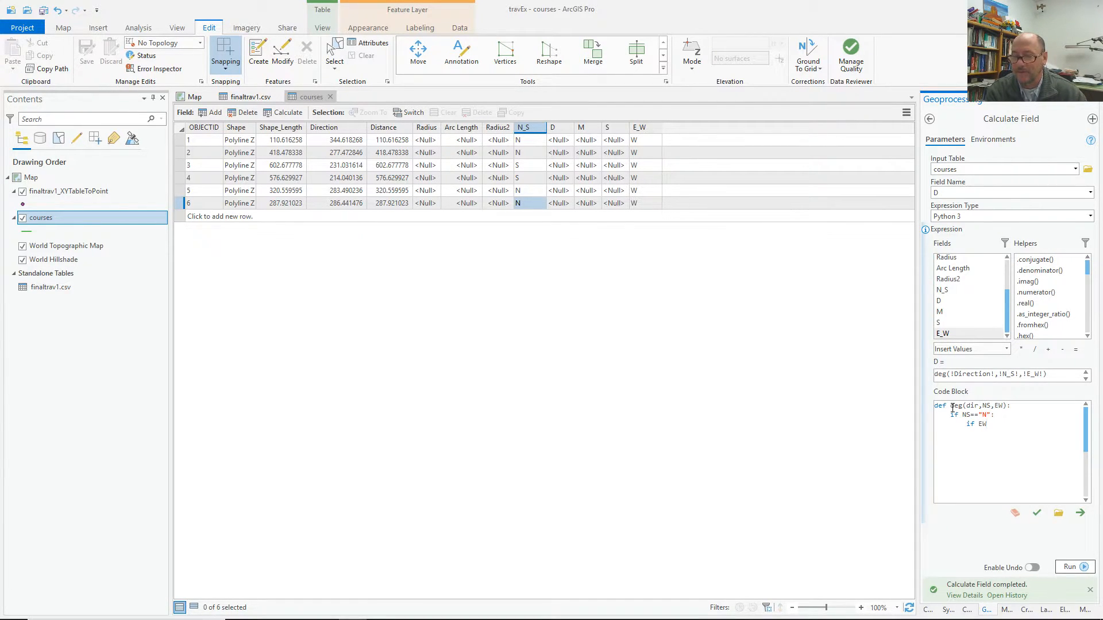
{"action": "type", "text": "==\"E\":"}
{"action": "key", "text": "Return"}
Return math.trunc(dir) for east, else math.trunc(360-dir), and widen the code editor.
{"action": "type", "text": "return"}
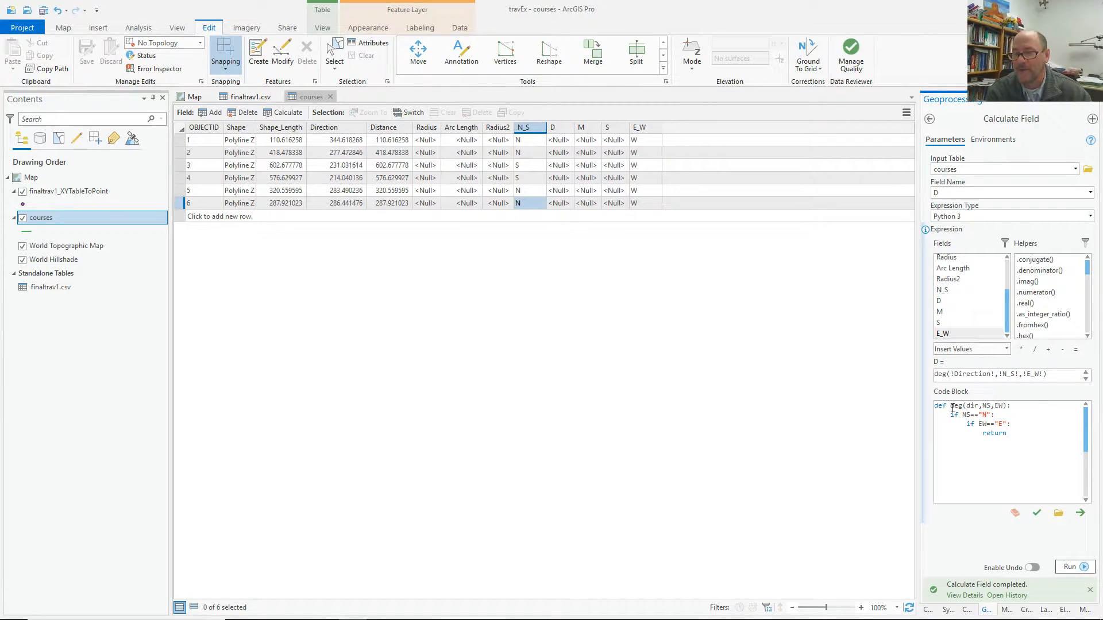
{"action": "type", "text": " dir"}
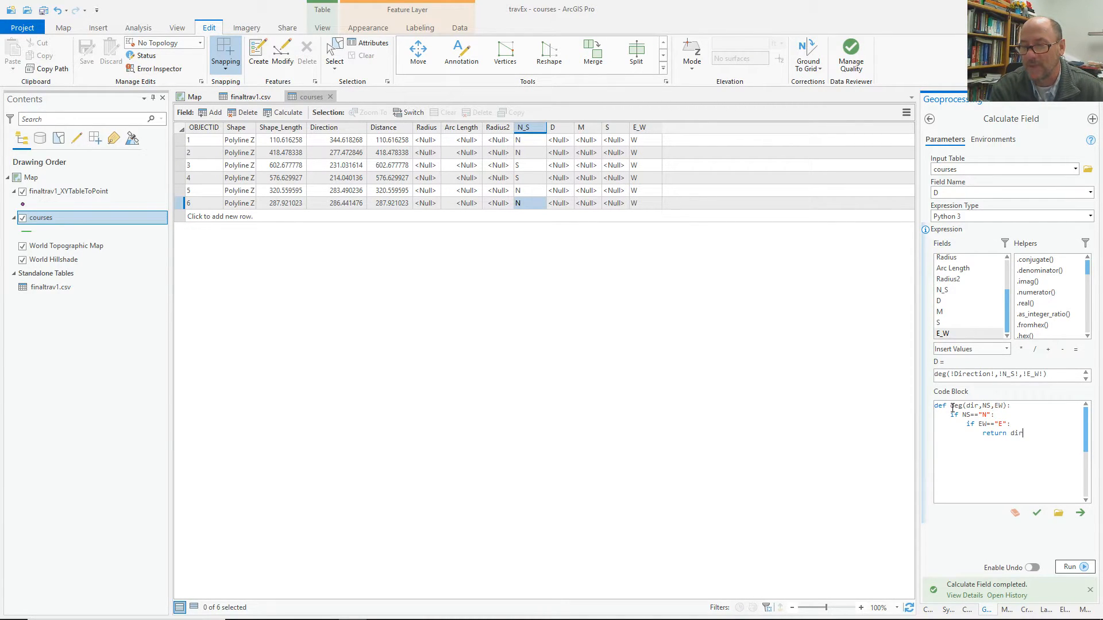
{"action": "key", "text": "BackSpace"}
{"action": "key", "text": "BackSpace"}
{"action": "key", "text": "BackSpace"}
{"action": "type", "text": "math.trunc"}
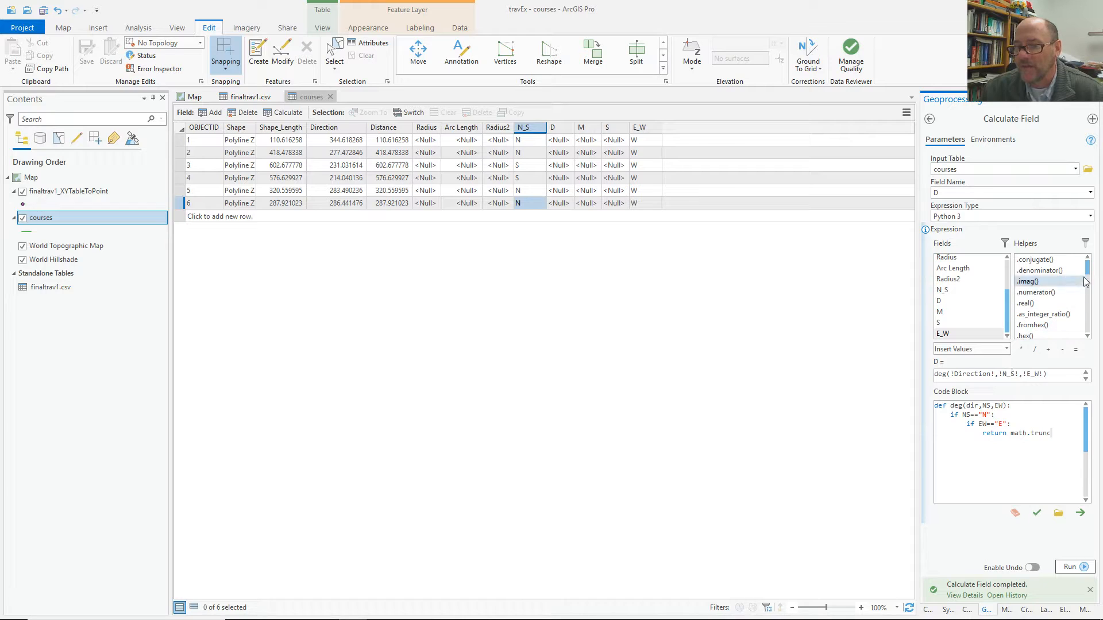
{"action": "left_click_drag", "start_coordinate": [1087, 269], "coordinate": [1089, 298]}
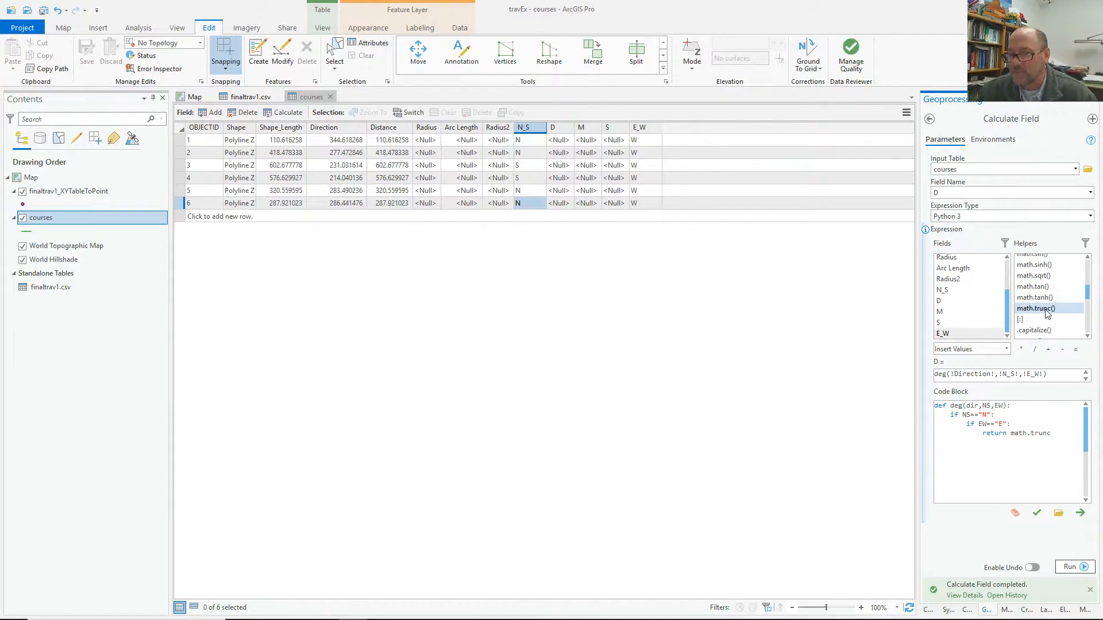
{"action": "type", "text": "("}
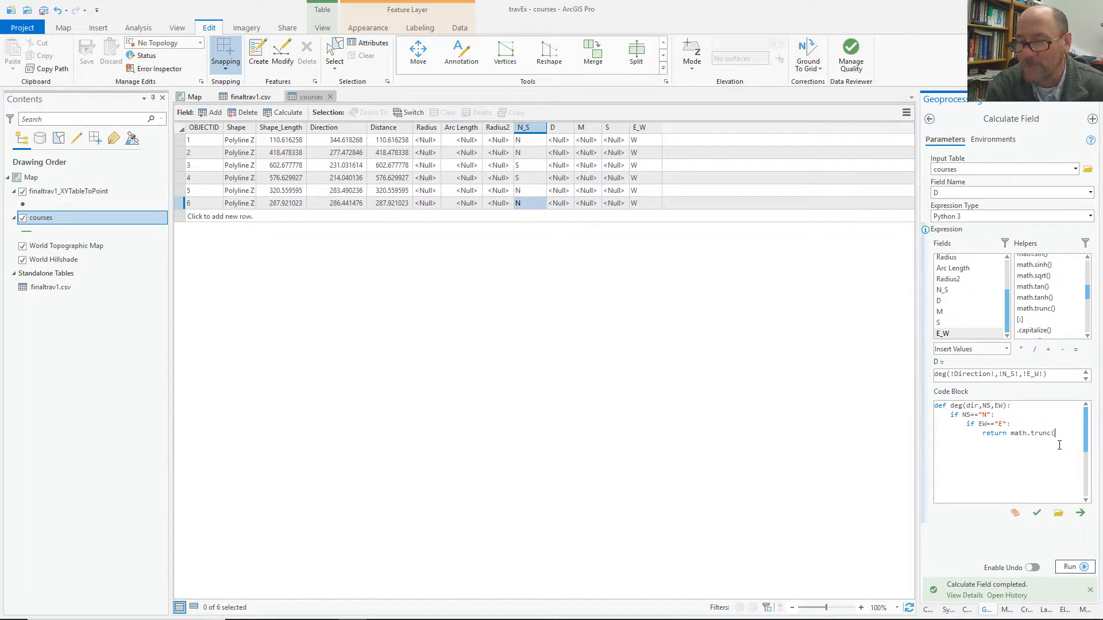
{"action": "type", "text": "dir)"}
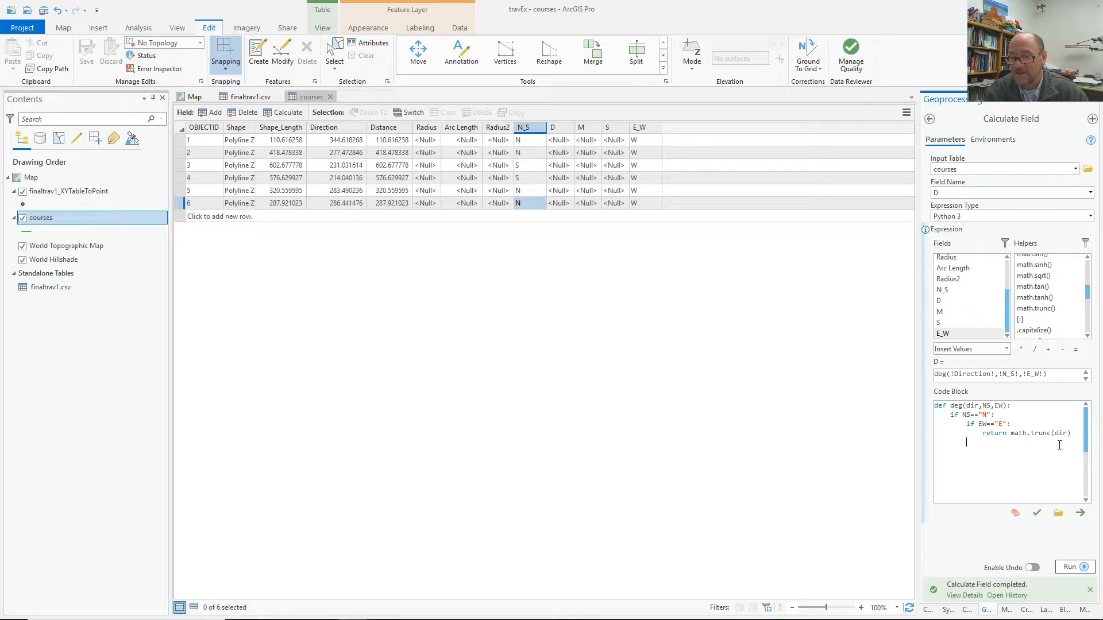
{"action": "type", "text": "lse:             "}
{"action": "type", "text": "return"}
{"action": "type", "text": " math"}
{"action": "type", "text": ".trunc"}
{"action": "type", "text": "("}
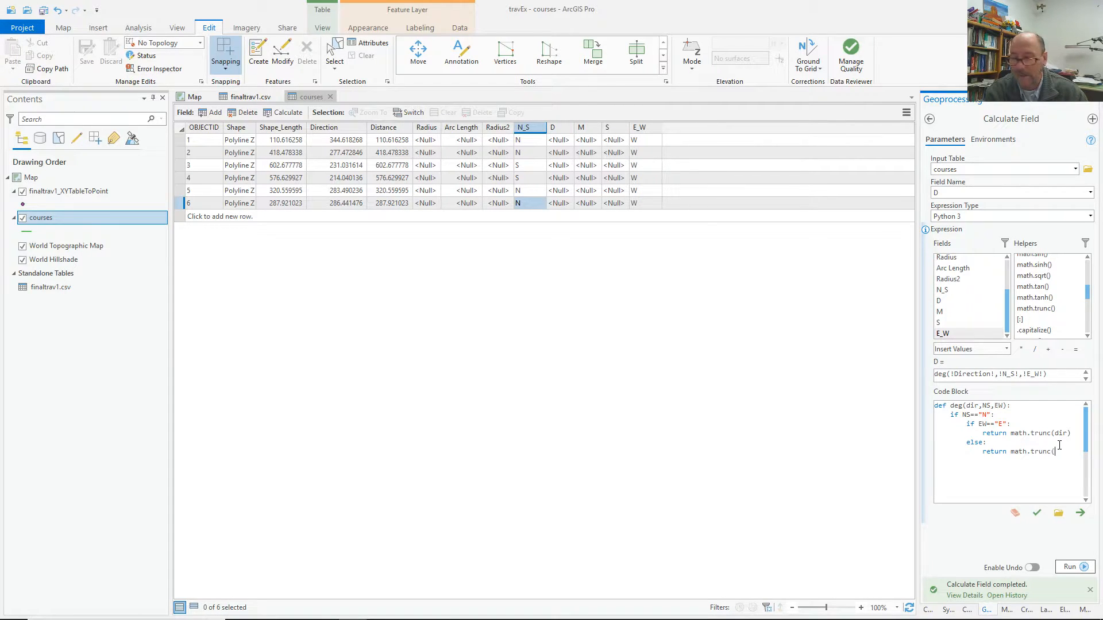
{"action": "type", "text": "360"}
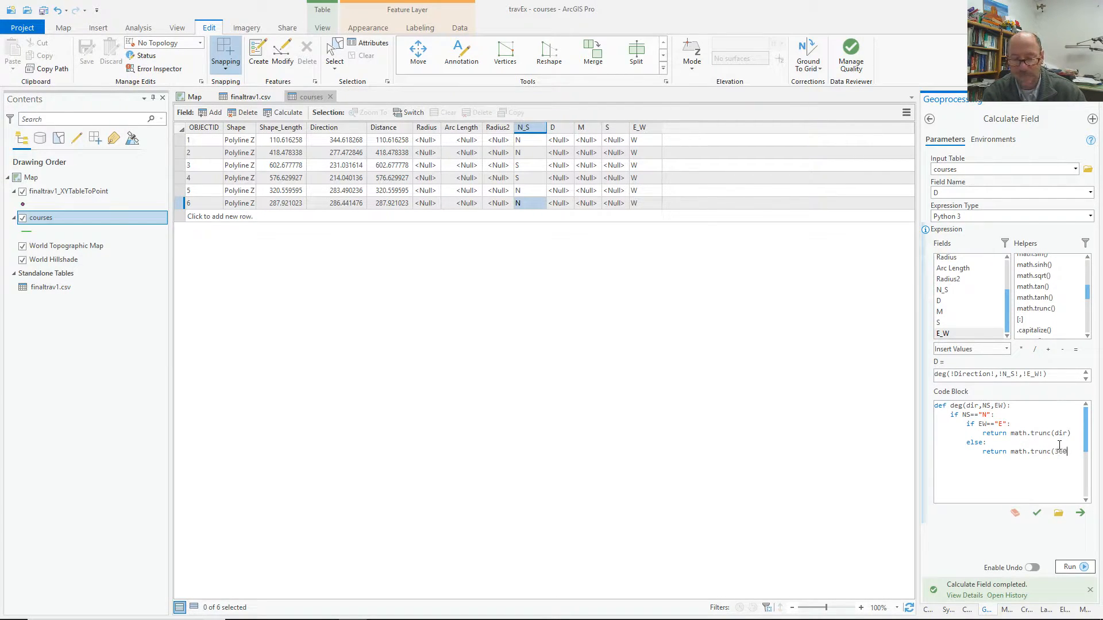
{"action": "type", "text": "-dir)"}
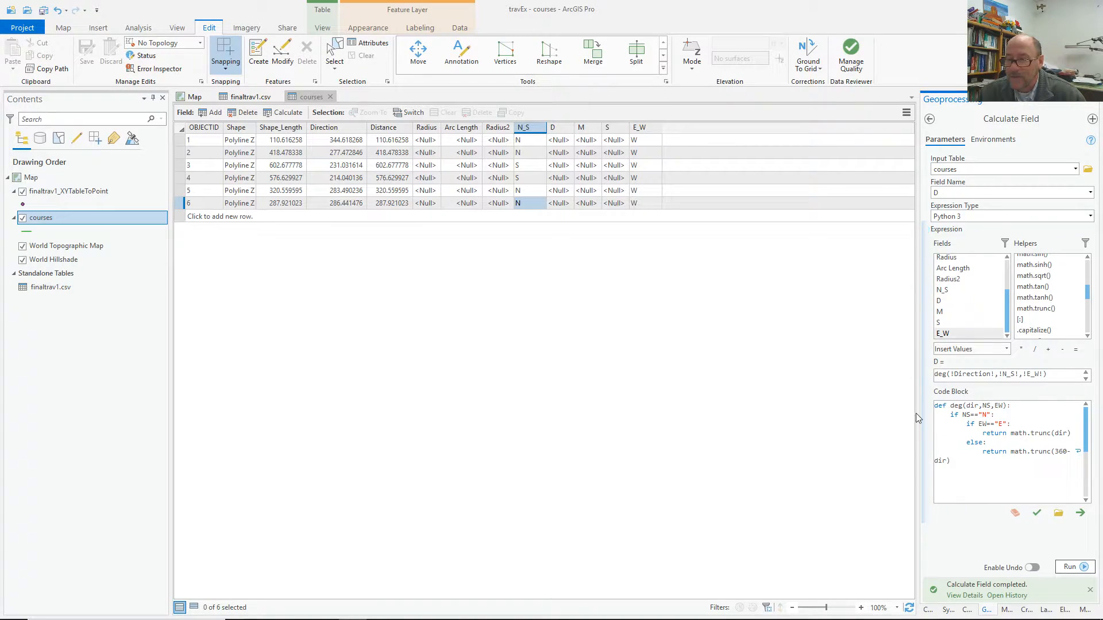
{"action": "left_click_drag", "start_coordinate": [916, 413], "coordinate": [828, 411]}
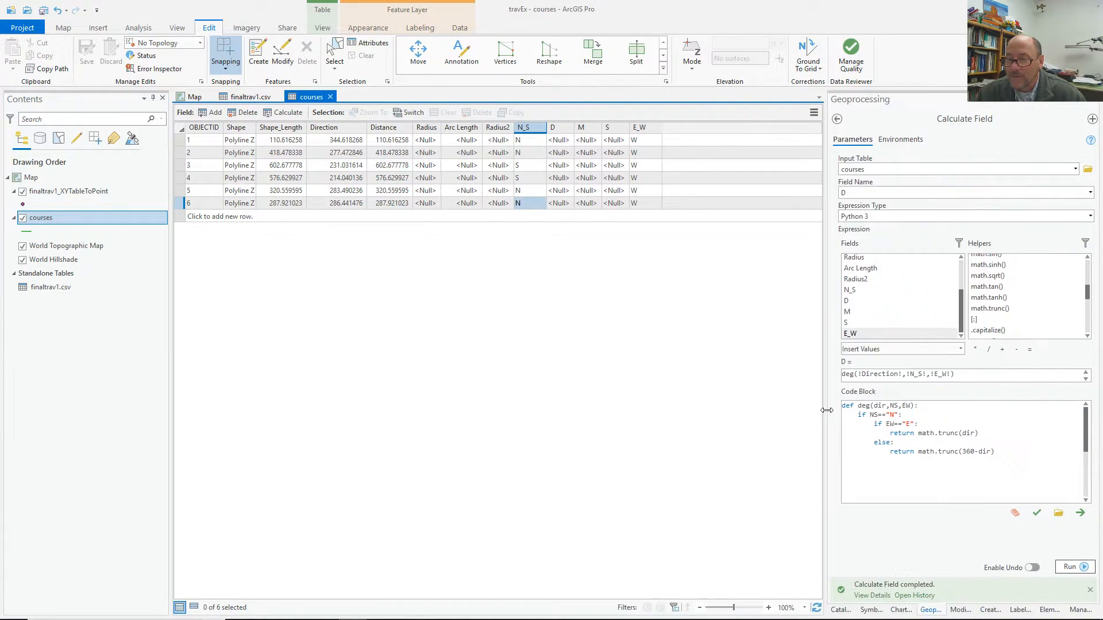
Add an else: for the south case and paste the east/west if-else beneath it.
{"action": "left_click", "coordinate": [1000, 454]}
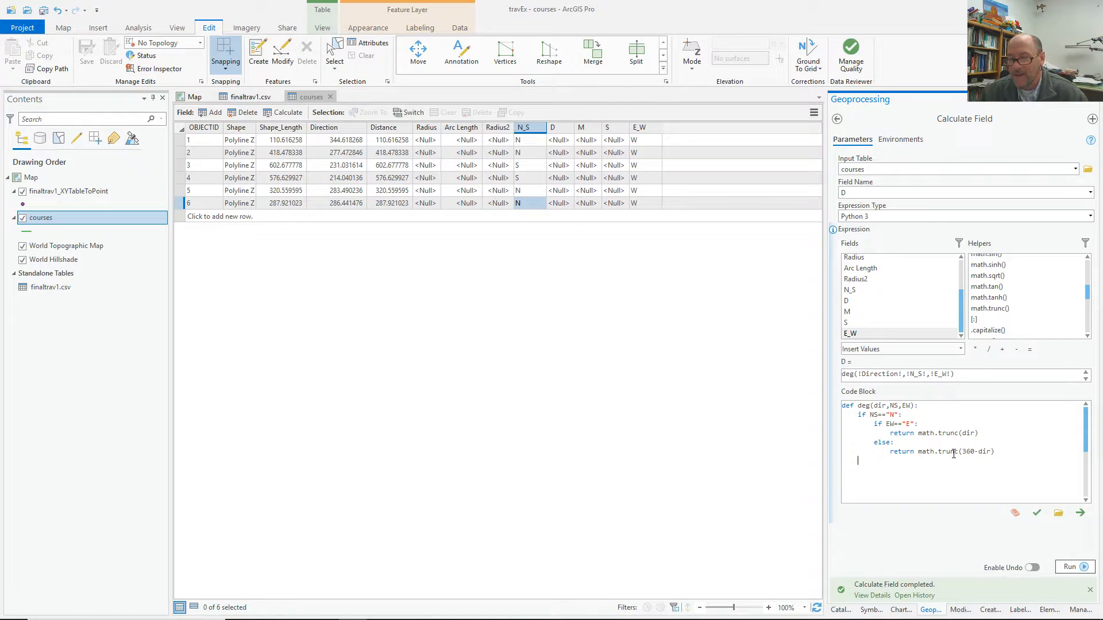
{"action": "key", "text": "Return"}
{"action": "type", "text": "else:"}
{"action": "left_click_drag", "start_coordinate": [874, 424], "coordinate": [995, 453]}
{"action": "key", "text": "ctrl+c"}
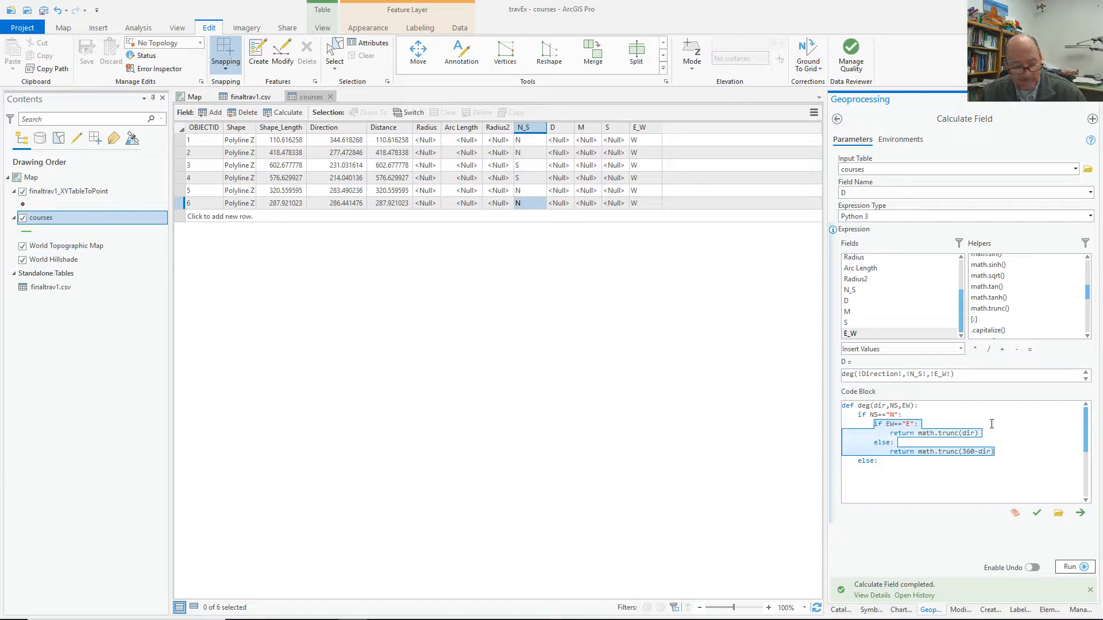
{"action": "left_click", "coordinate": [891, 470]}
{"action": "key", "text": "Return"}
{"action": "key", "text": "ctrl+v"}
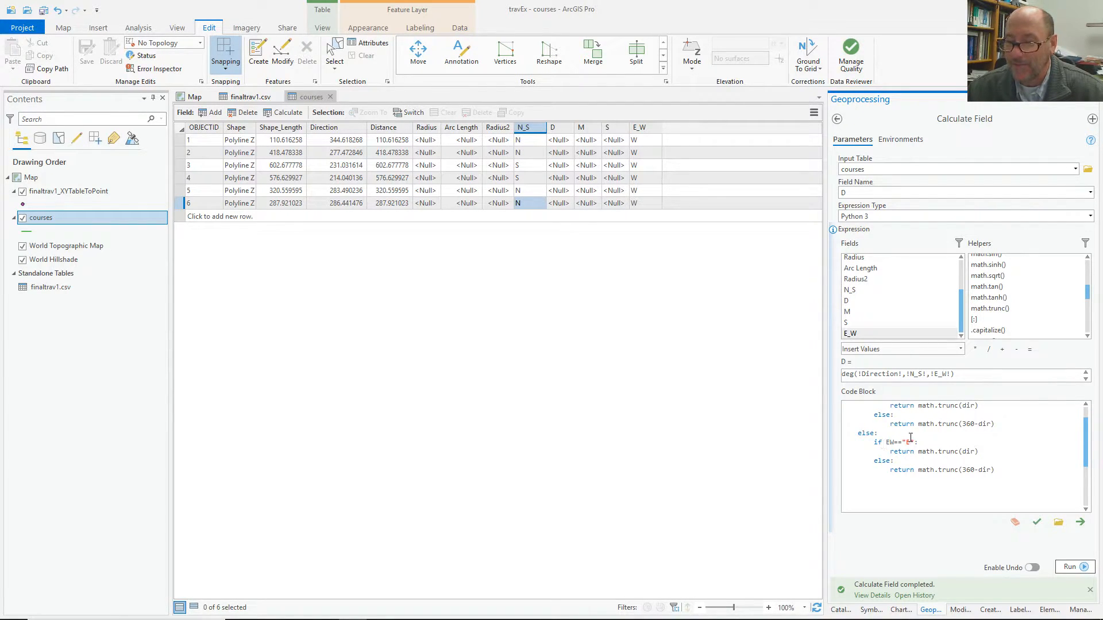
Edit the pasted returns to math.trunc(180-dir) and math.trunc(dir-180).
{"action": "double_click", "coordinate": [971, 452]}
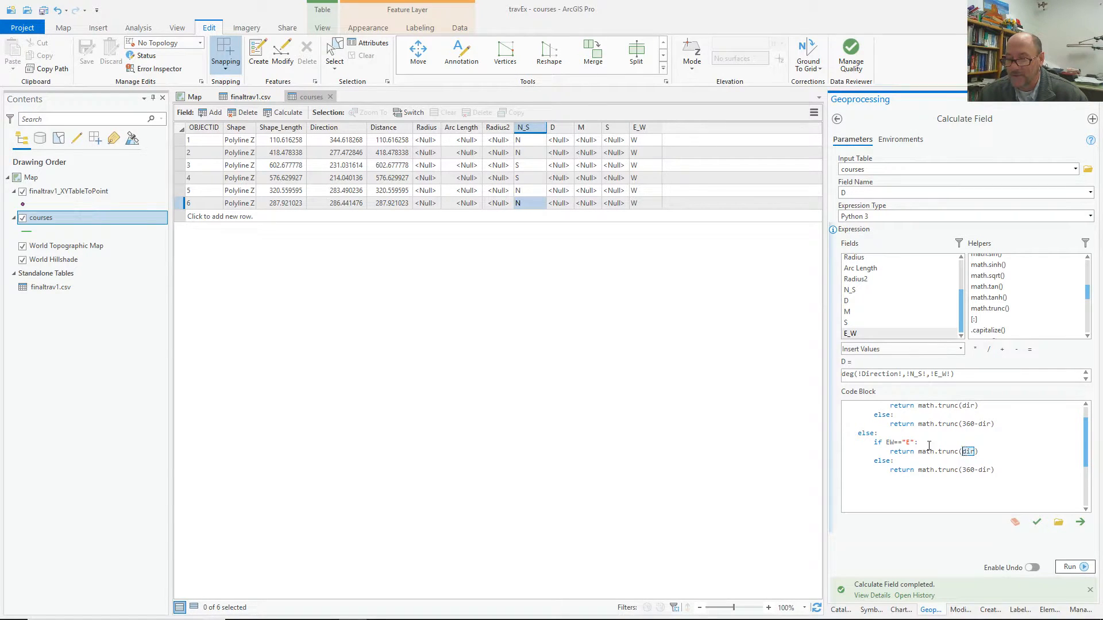
{"action": "left_click", "coordinate": [961, 451]}
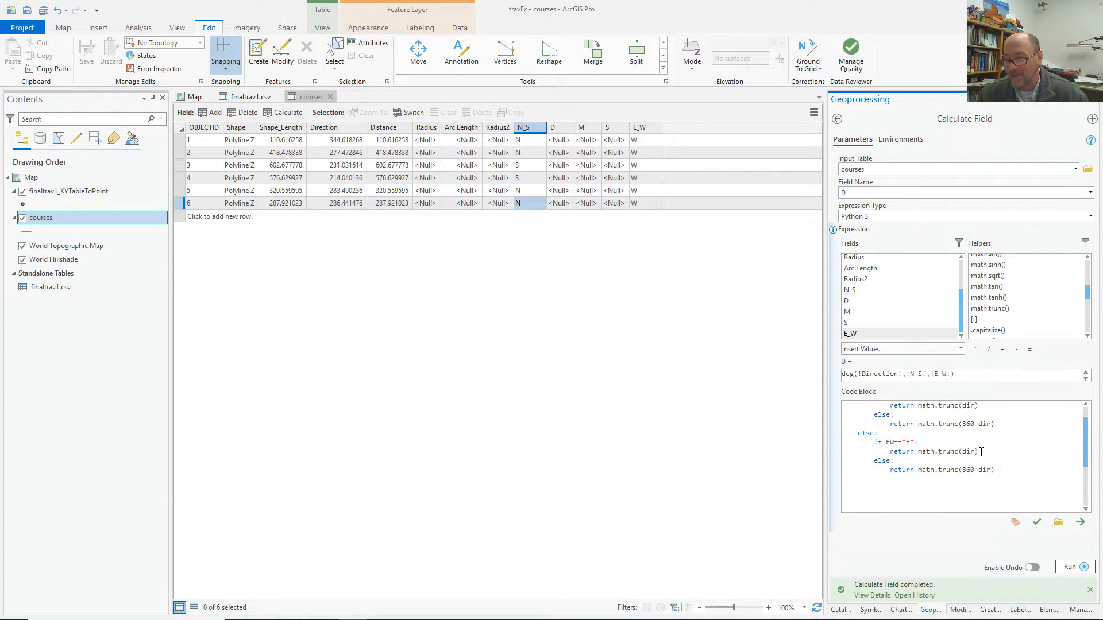
{"action": "type", "text": "180-"}
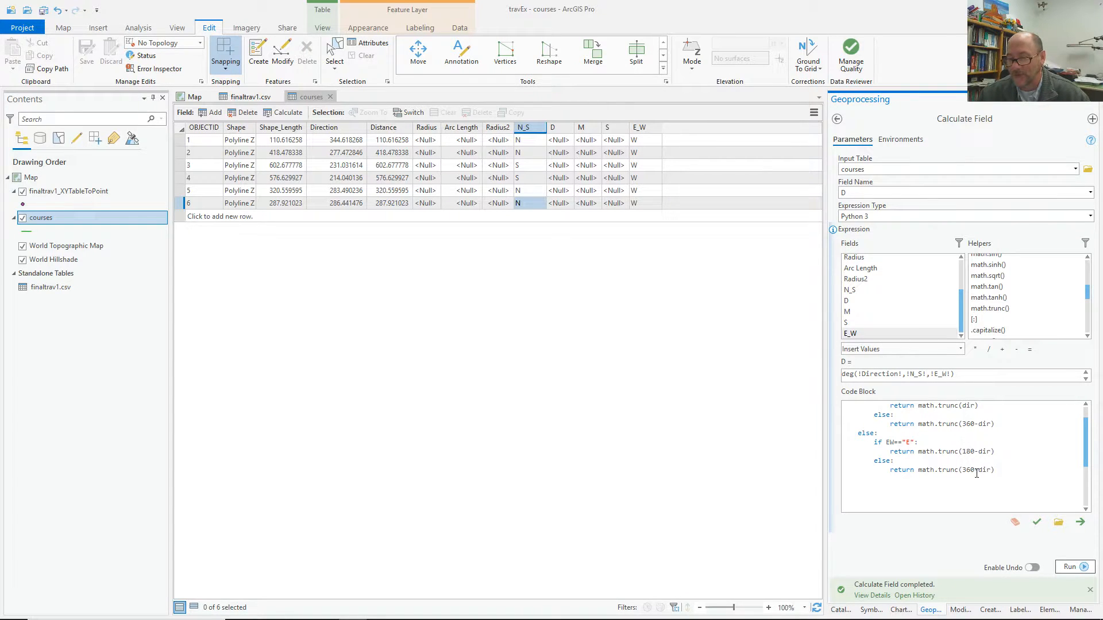
{"action": "left_click_drag", "start_coordinate": [978, 469], "coordinate": [965, 471]}
{"action": "key", "text": "BackSpace"}
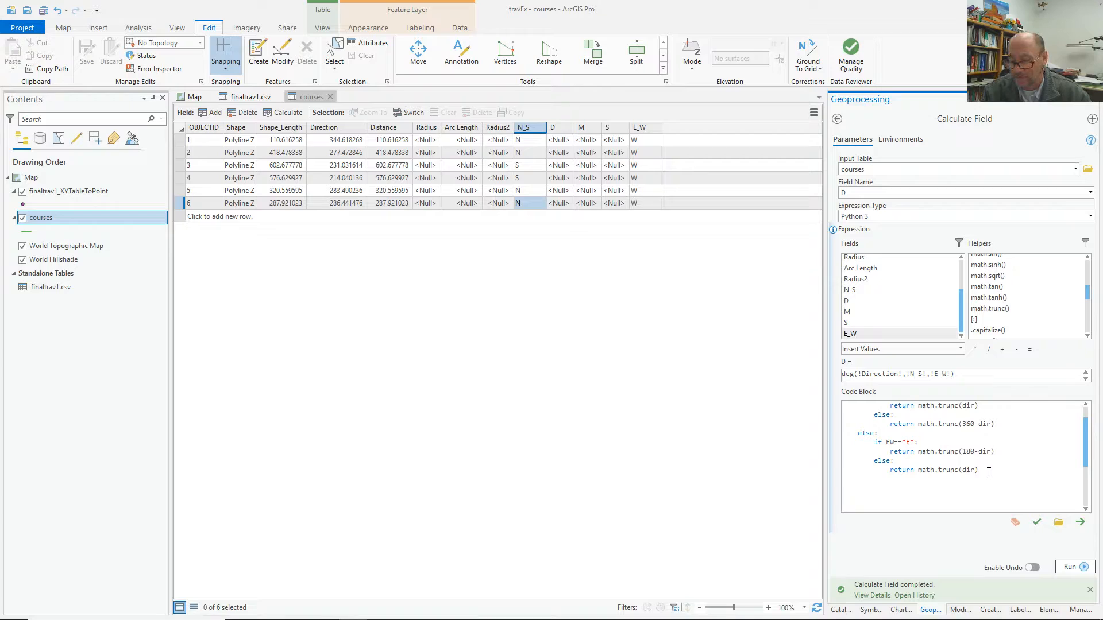
{"action": "type", "text": "-180"}
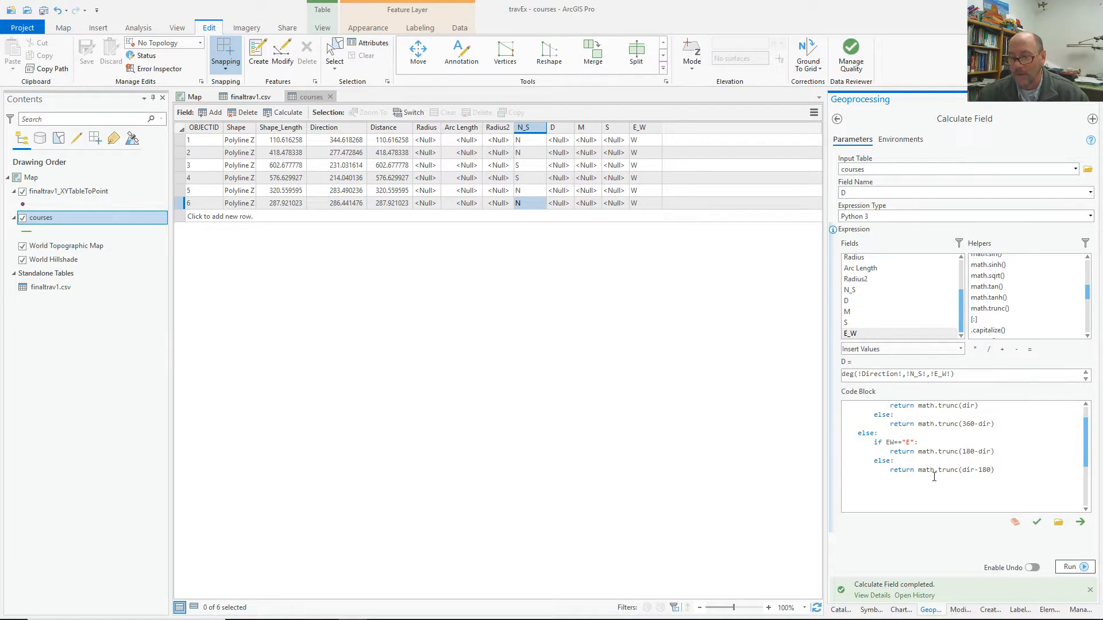
{"action": "scroll", "coordinate": [1007, 467], "scroll_direction": "up", "scroll_amount": 1}
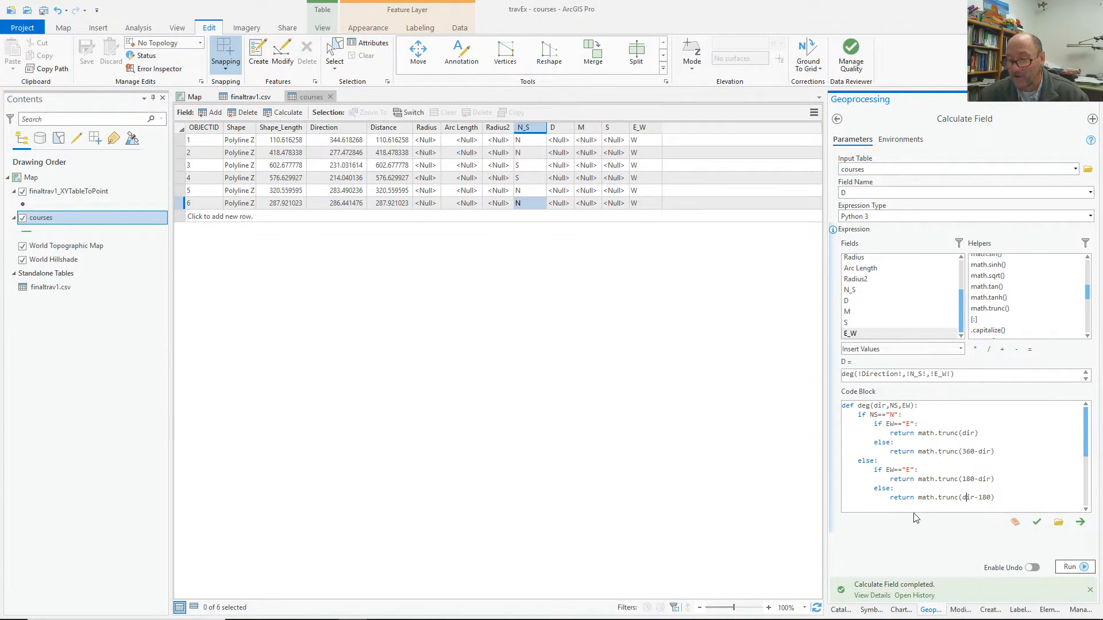
Validate and run the deg calculation, checking D values 15, 82, 51, 34, 76, 73.
{"action": "left_click", "coordinate": [1036, 521]}
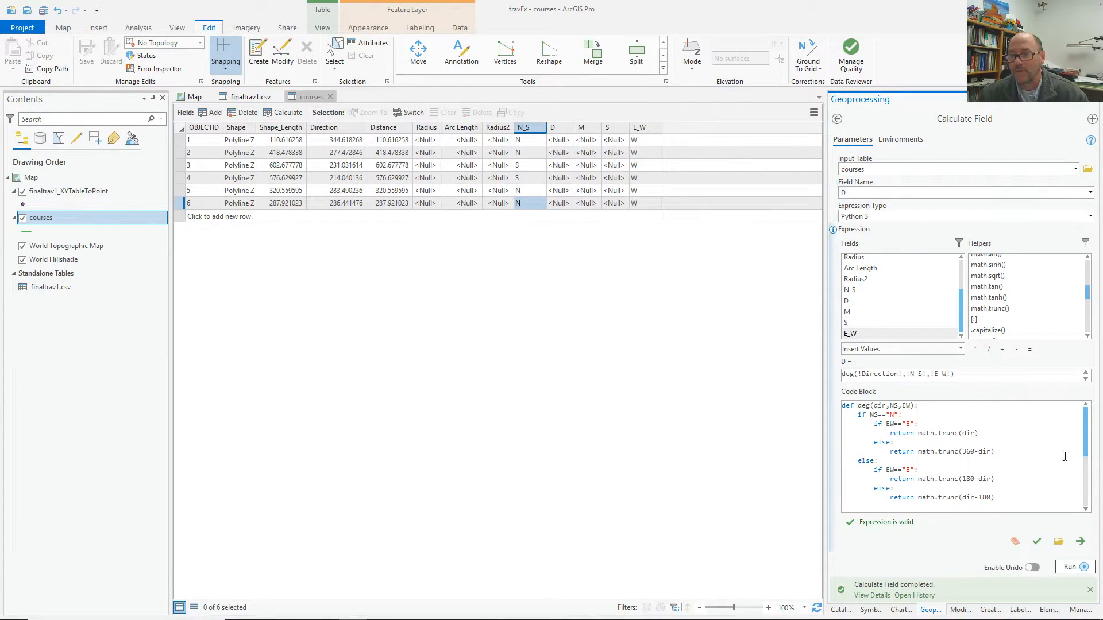
{"action": "left_click", "coordinate": [1076, 567]}
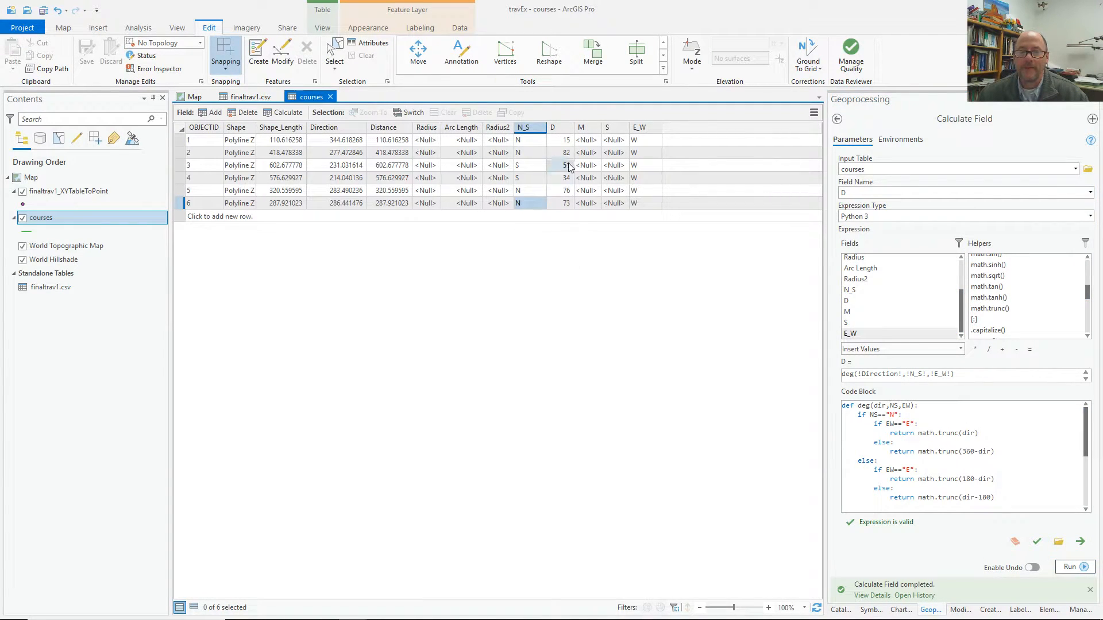
{"action": "left_click_drag", "start_coordinate": [577, 127], "coordinate": [575, 130]}
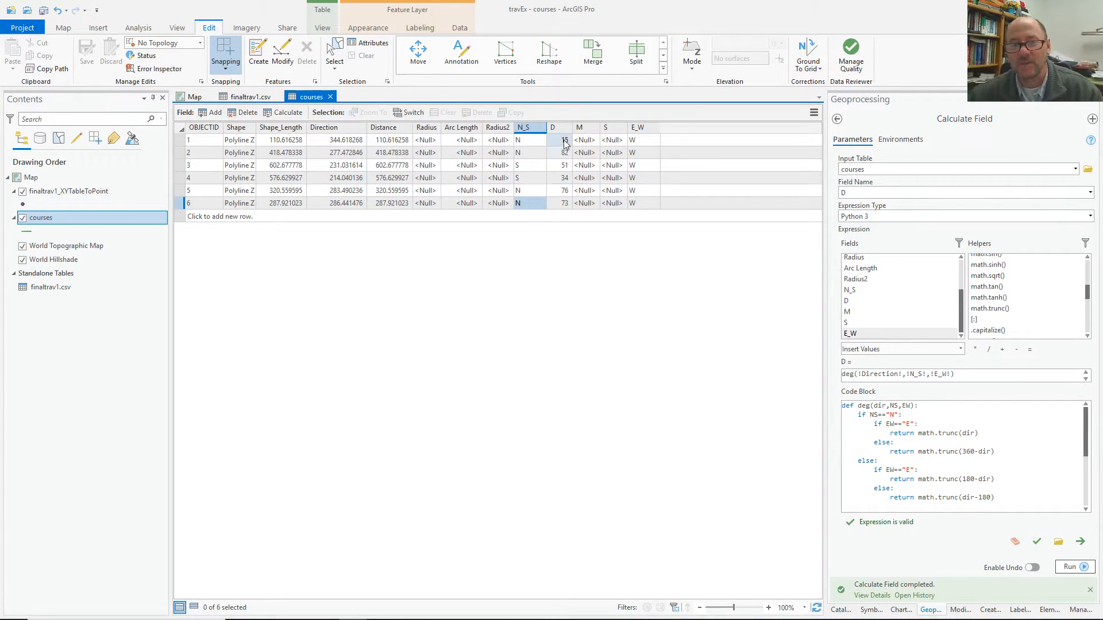
{"action": "left_click", "coordinate": [331, 141]}
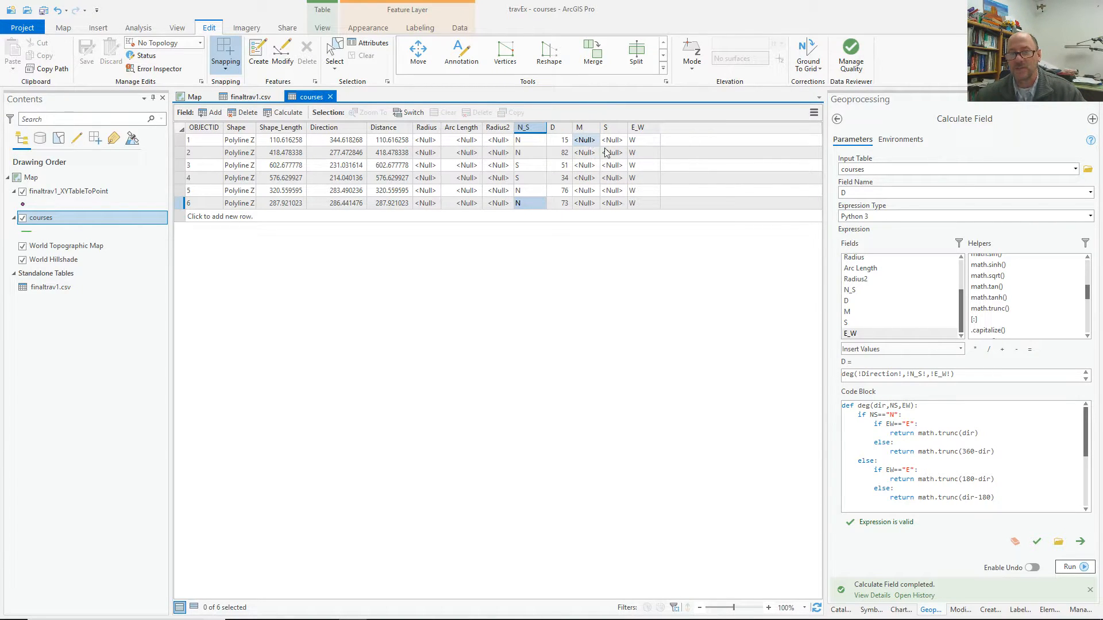
Pick M from the Field Name list in Calculate Field.
{"action": "left_click", "coordinate": [1091, 193]}
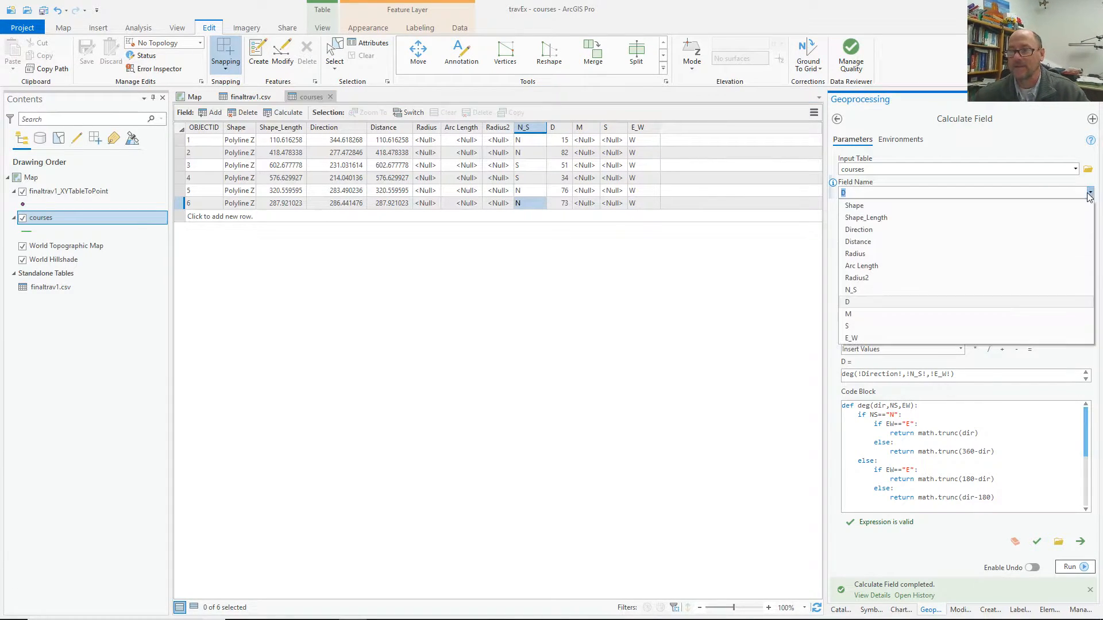
{"action": "left_click", "coordinate": [881, 314]}
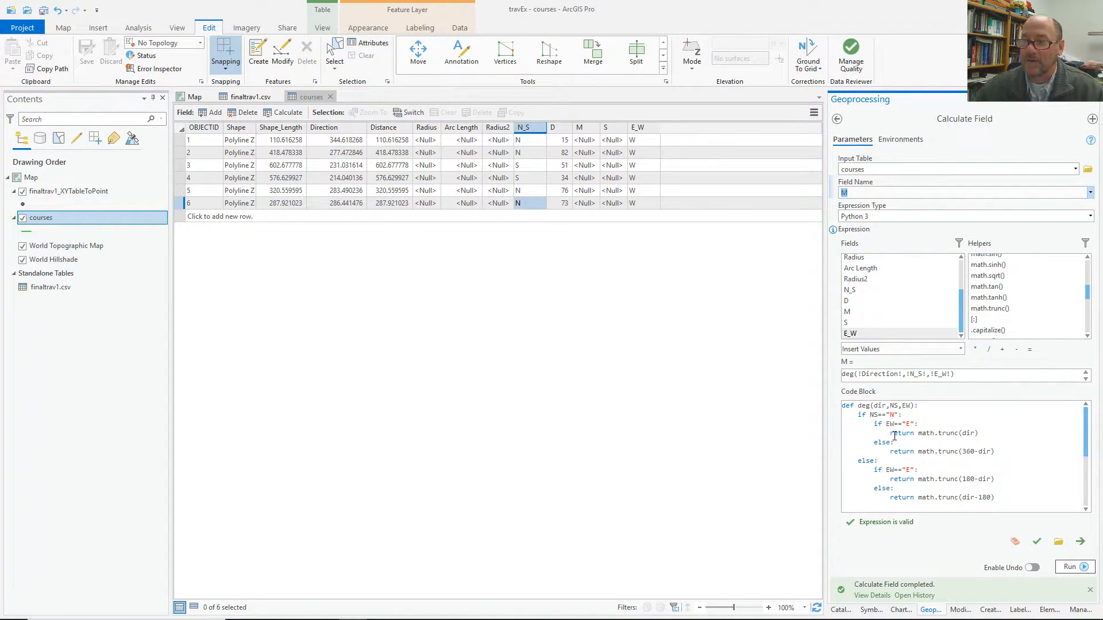
Change the N-E branch's first return to math.trunc(math.fmod(dir,1)*60) to get minutes.
{"action": "left_click", "coordinate": [964, 433]}
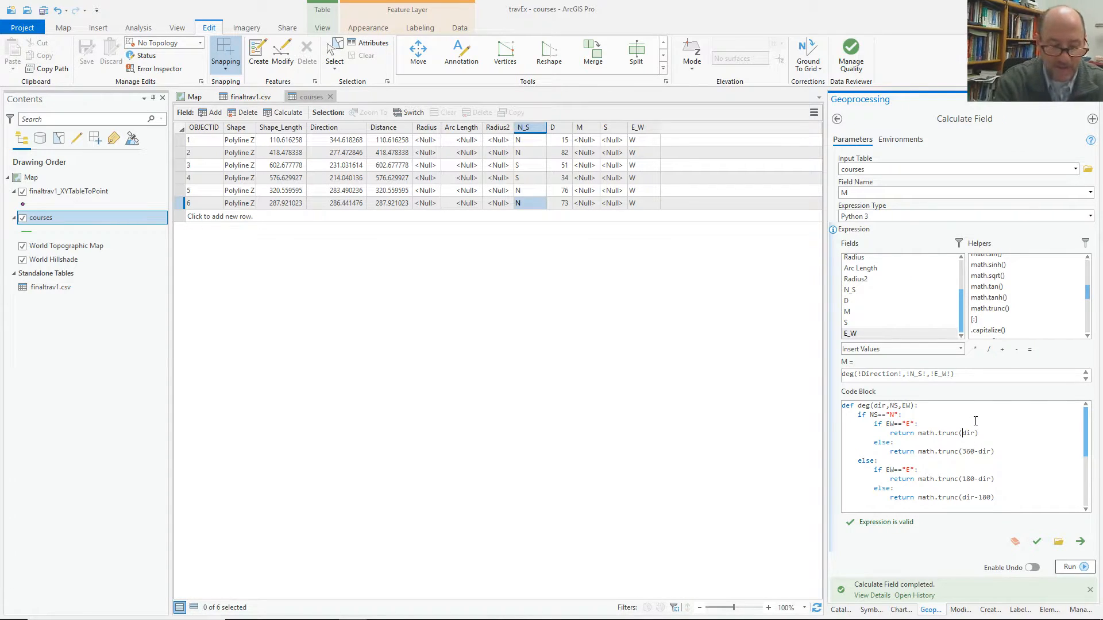
{"action": "type", "text": "math."}
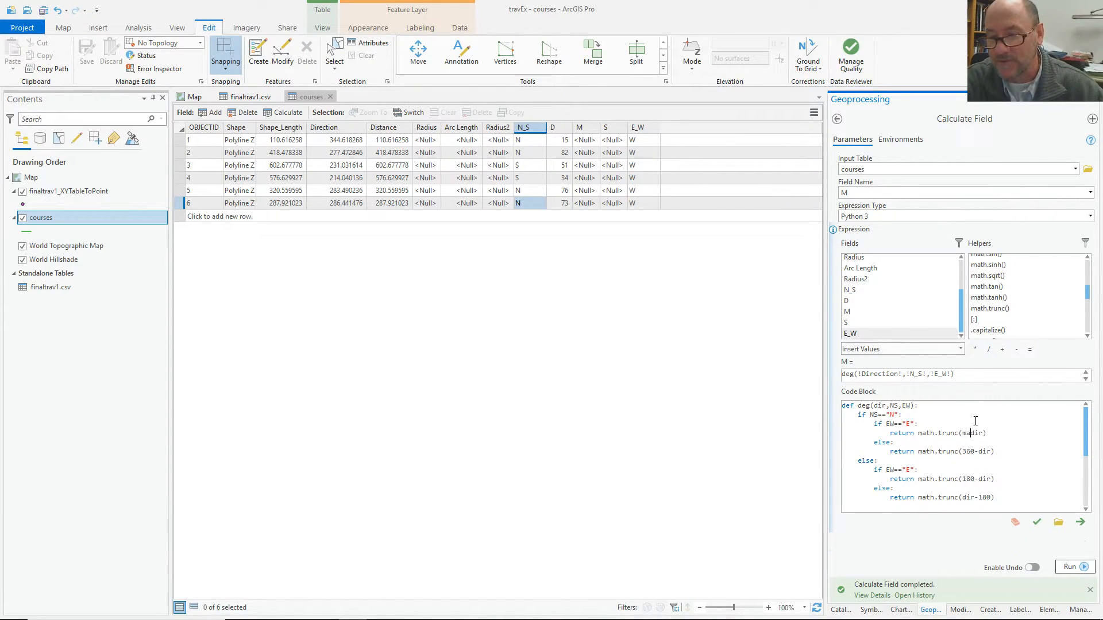
{"action": "type", "text": "fmod"}
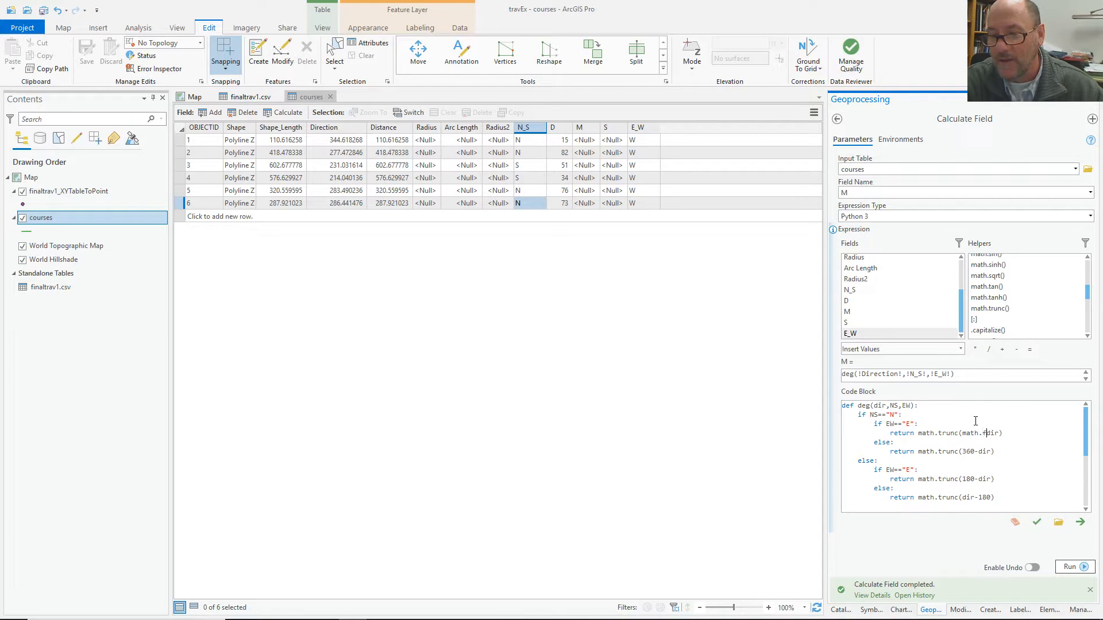
{"action": "type", "text": "("}
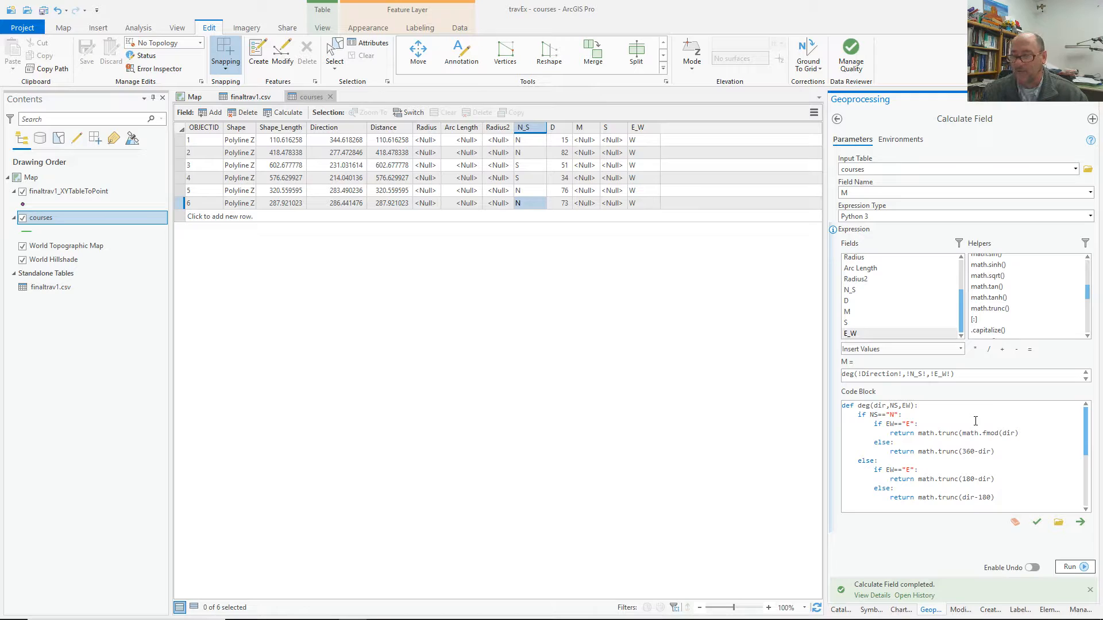
{"action": "left_click", "coordinate": [1017, 435]}
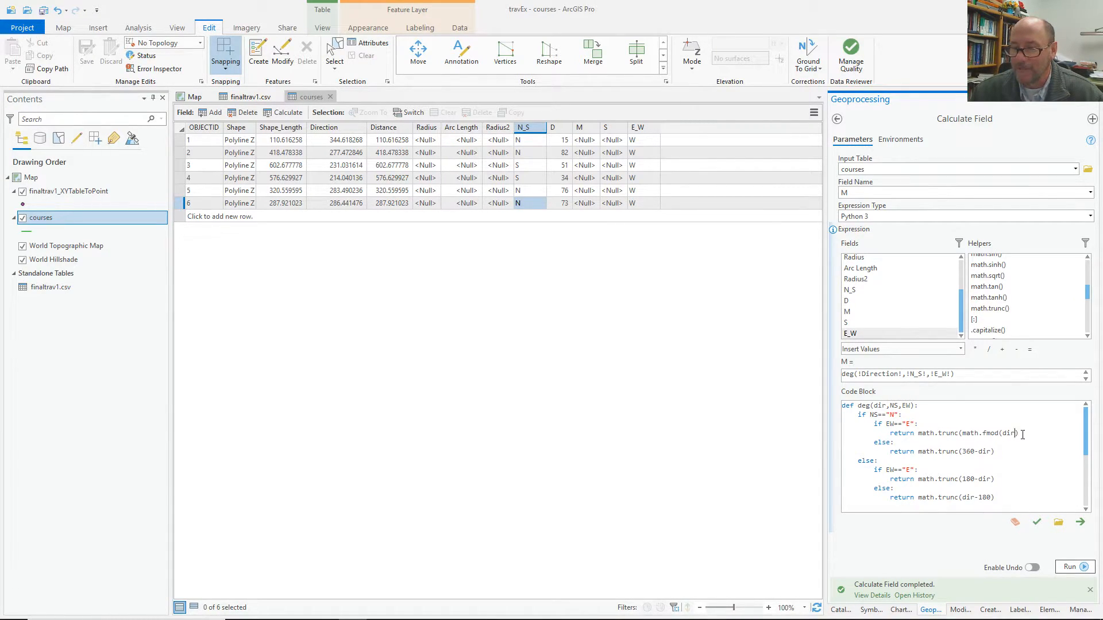
{"action": "type", "text": ",3"}
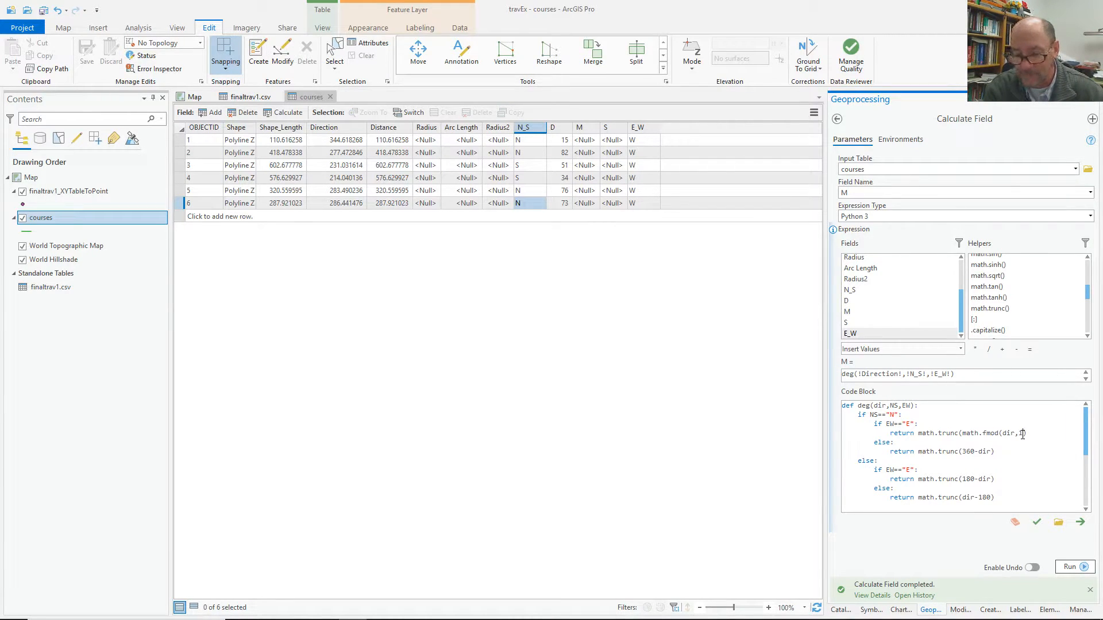
{"action": "type", "text": "6"}
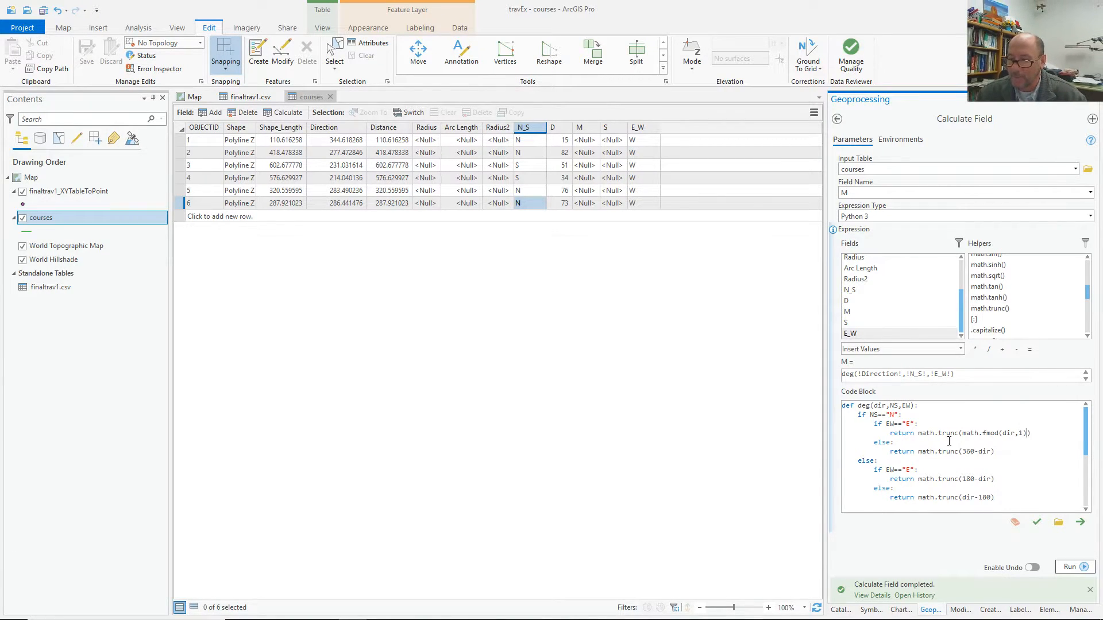
{"action": "type", "text": "*60"}
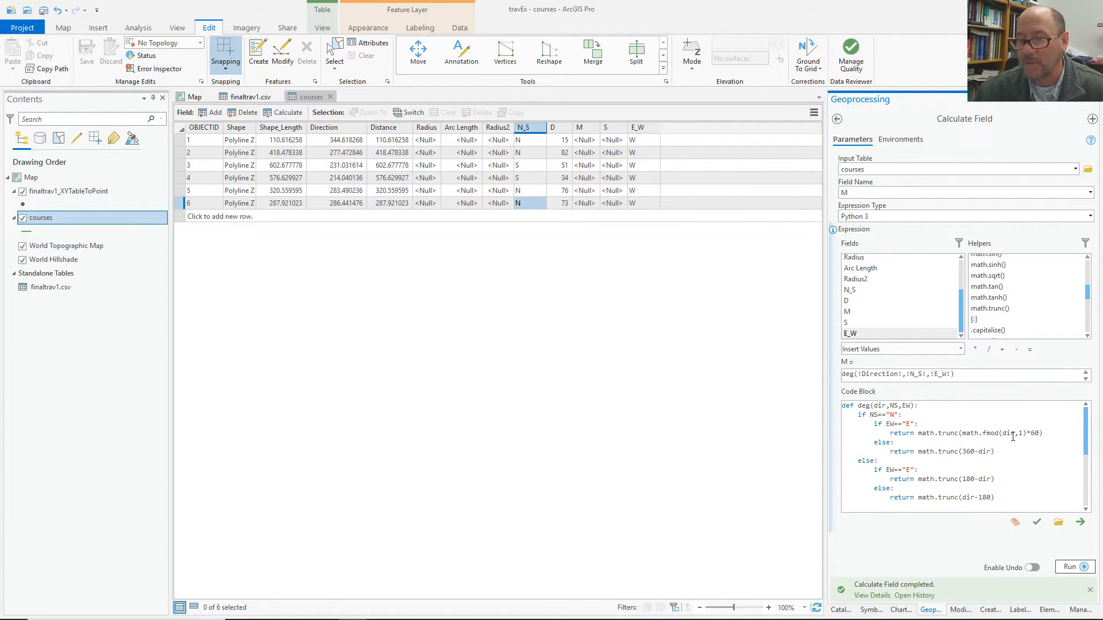
{"action": "left_click_drag", "start_coordinate": [962, 435], "coordinate": [1023, 435]}
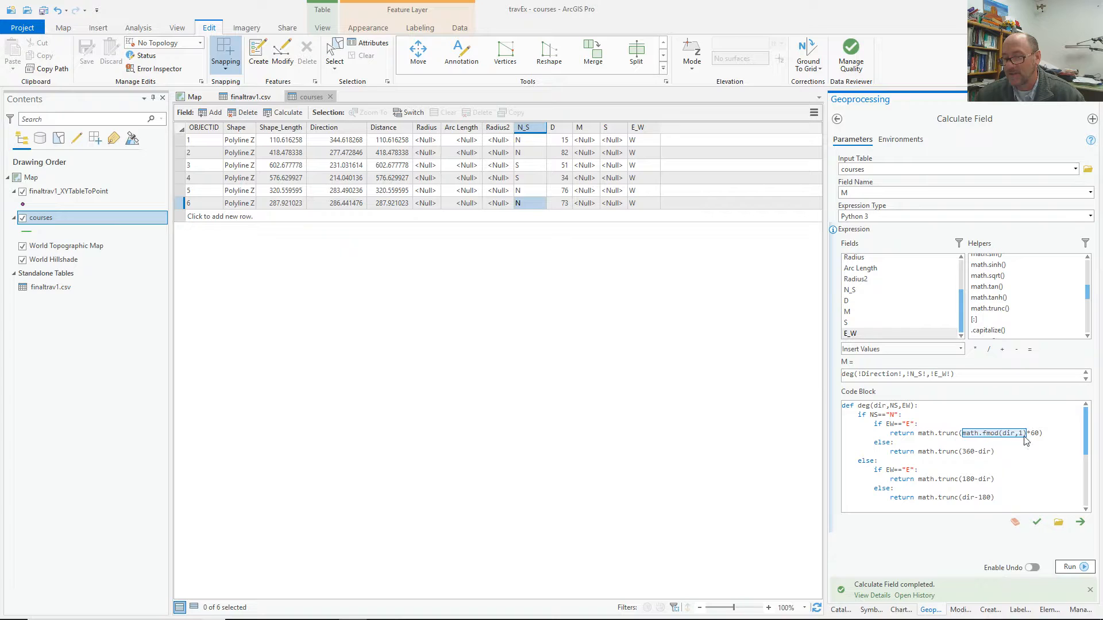
Wrap the 360-dir, 180-dir and dir-180 bearings in math.fmod(...,1)*60 for minutes.
{"action": "left_click", "coordinate": [960, 452]}
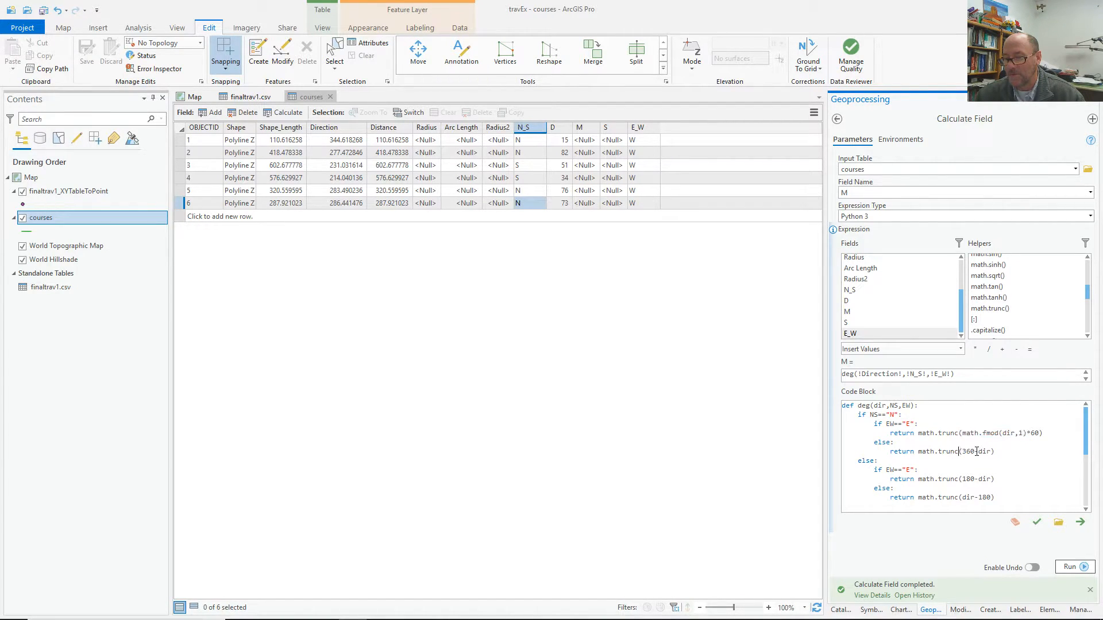
{"action": "type", "text": "("}
{"action": "type", "text": "math"}
{"action": "type", "text": ".fmod"}
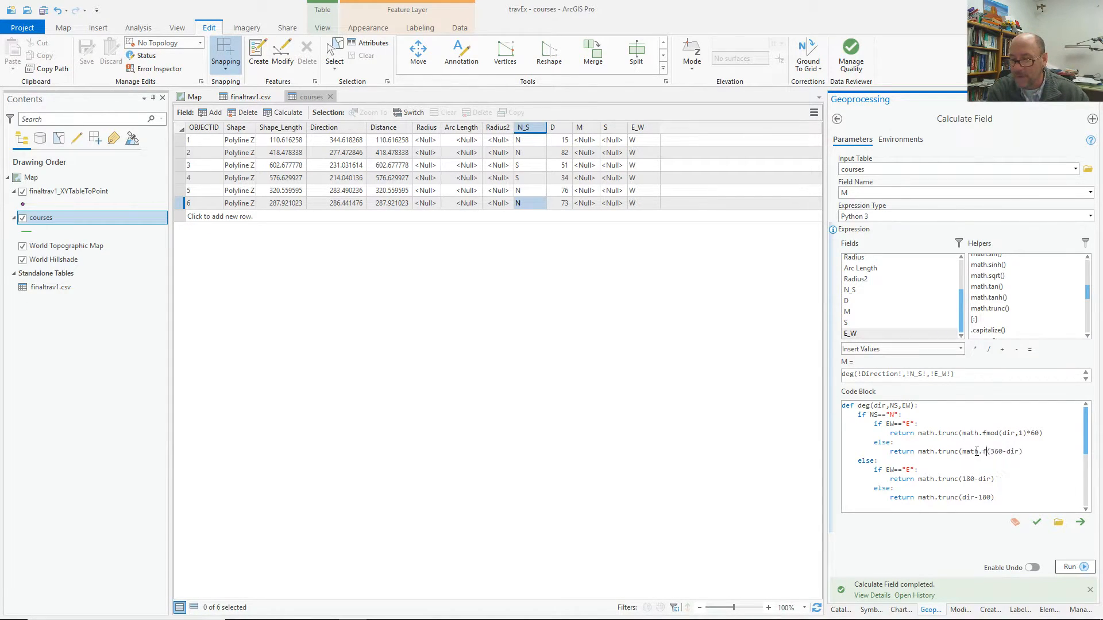
{"action": "type", "text": "((360-dir)"}
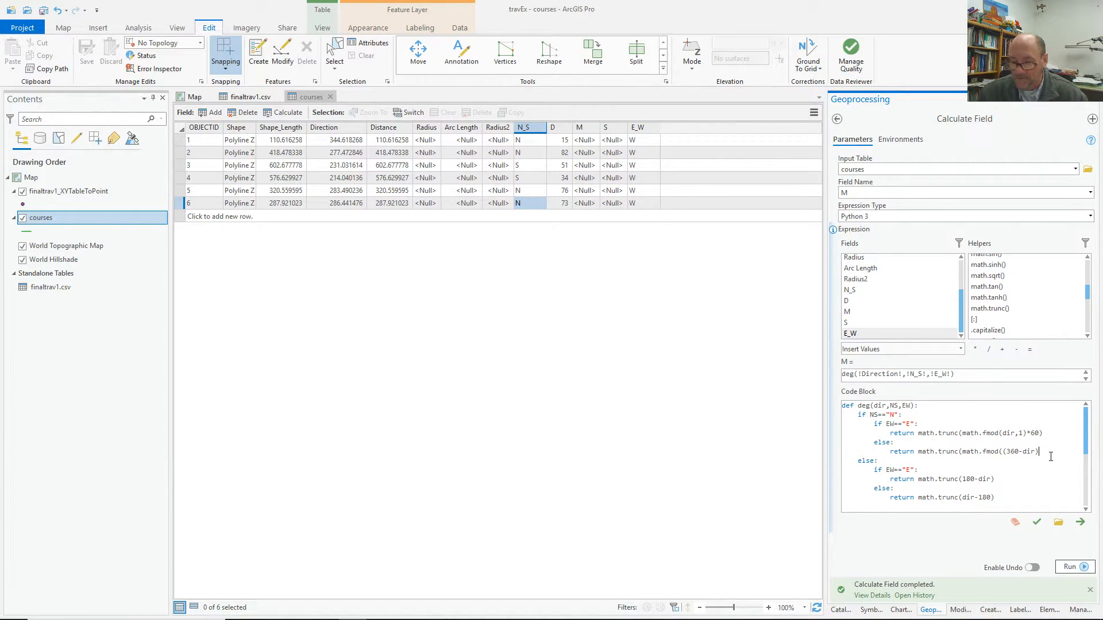
{"action": "type", "text": ",1"}
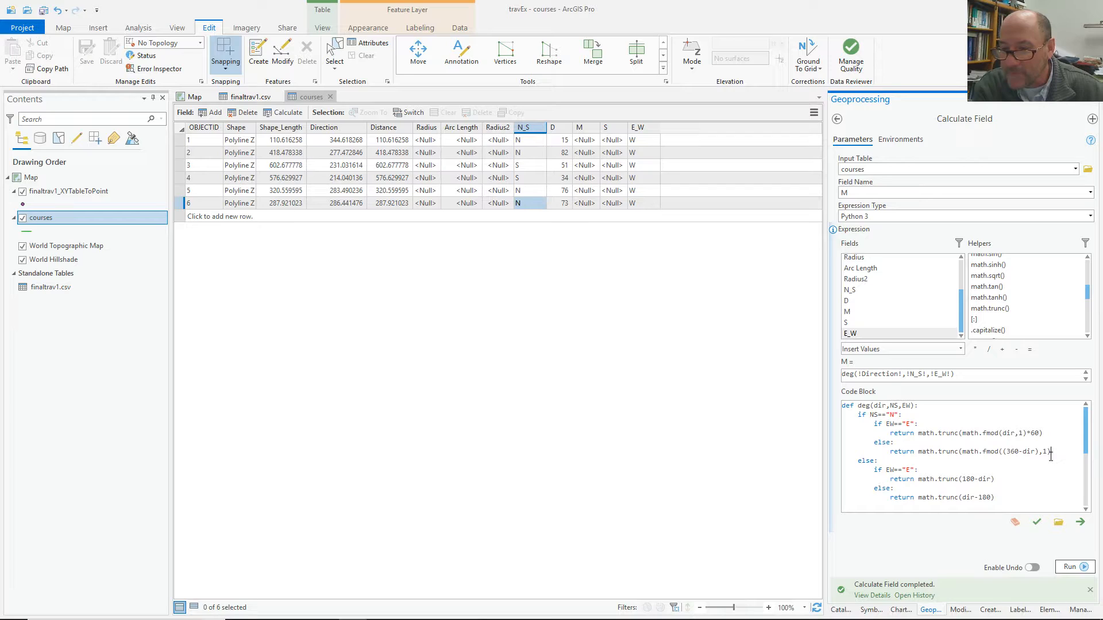
{"action": "type", "text": ")"}
{"action": "type", "text": "*60"}
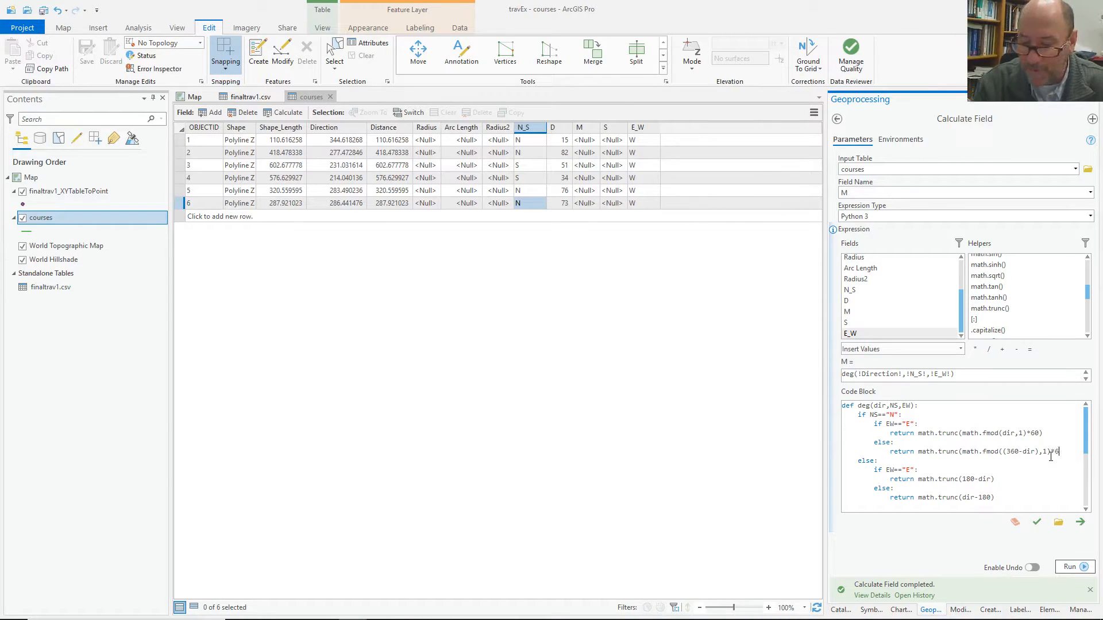
{"action": "type", "text": ")"}
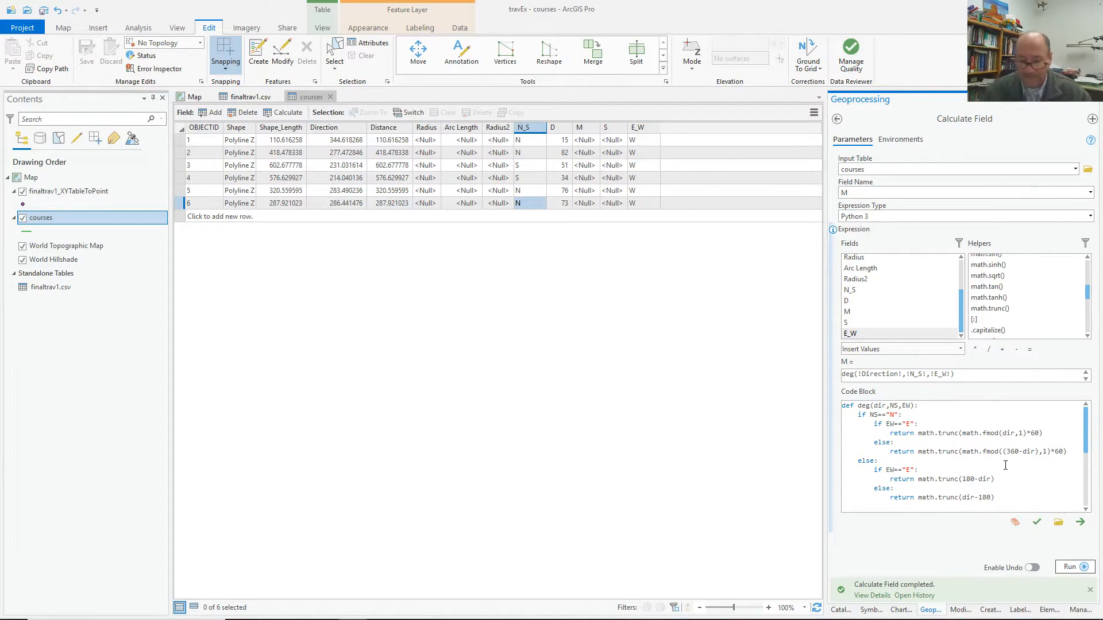
{"action": "type", "text": "(math."}
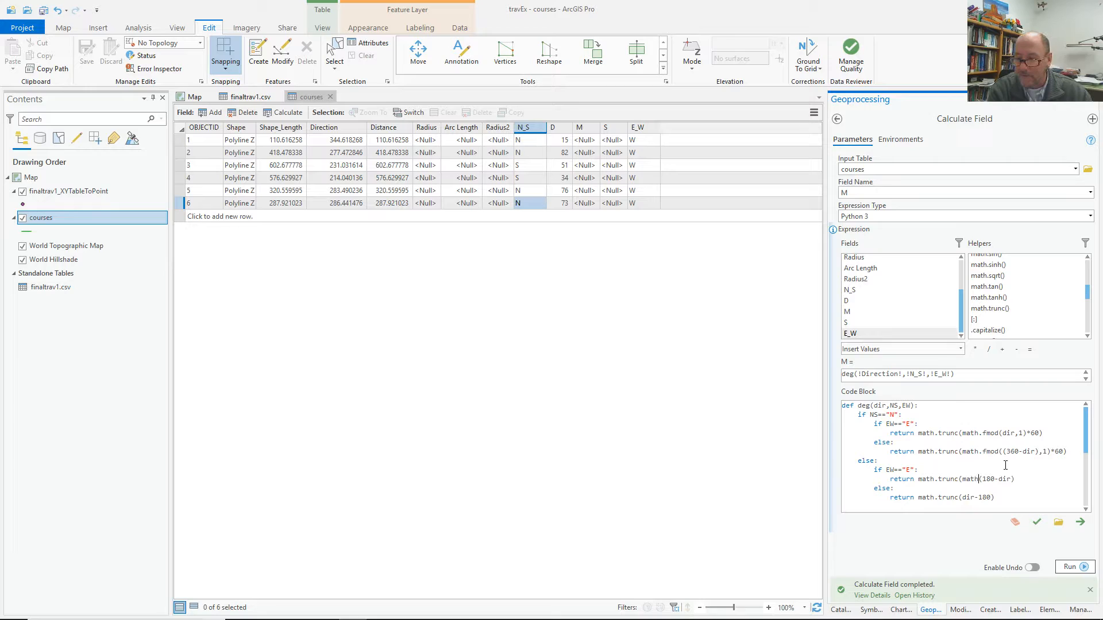
{"action": "type", "text": "fmod"}
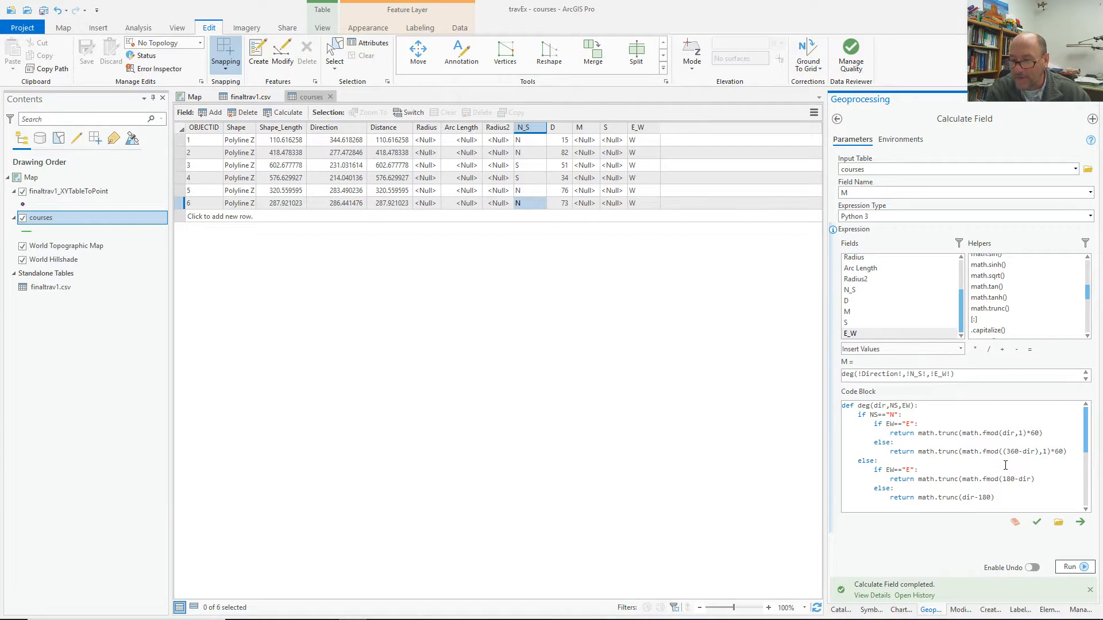
{"action": "type", "text": "(180-dir)"}
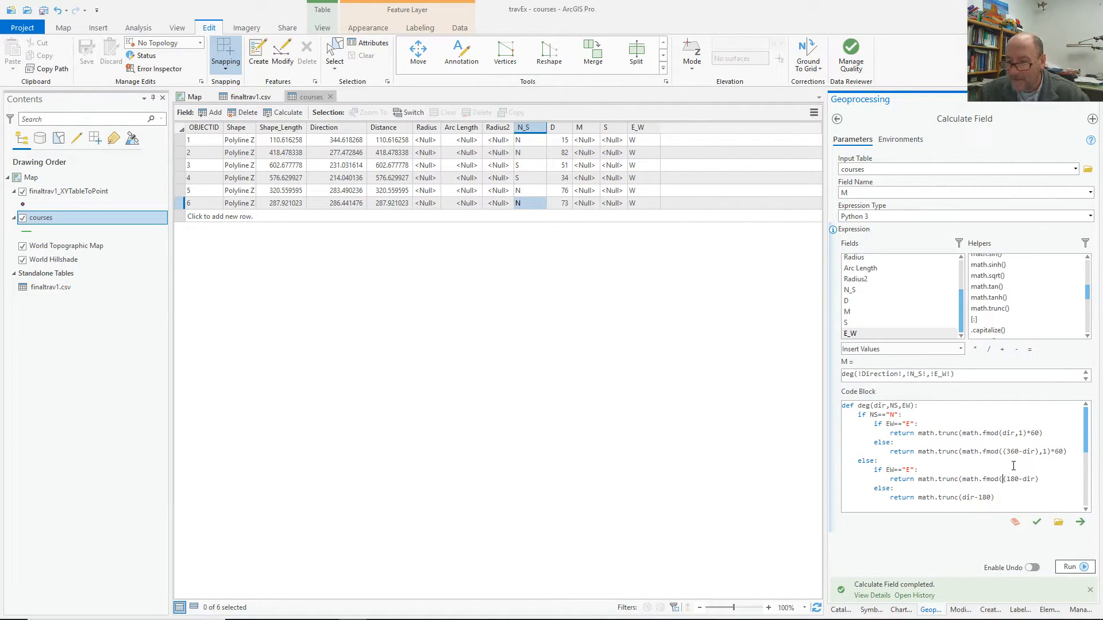
{"action": "type", "text": ","}
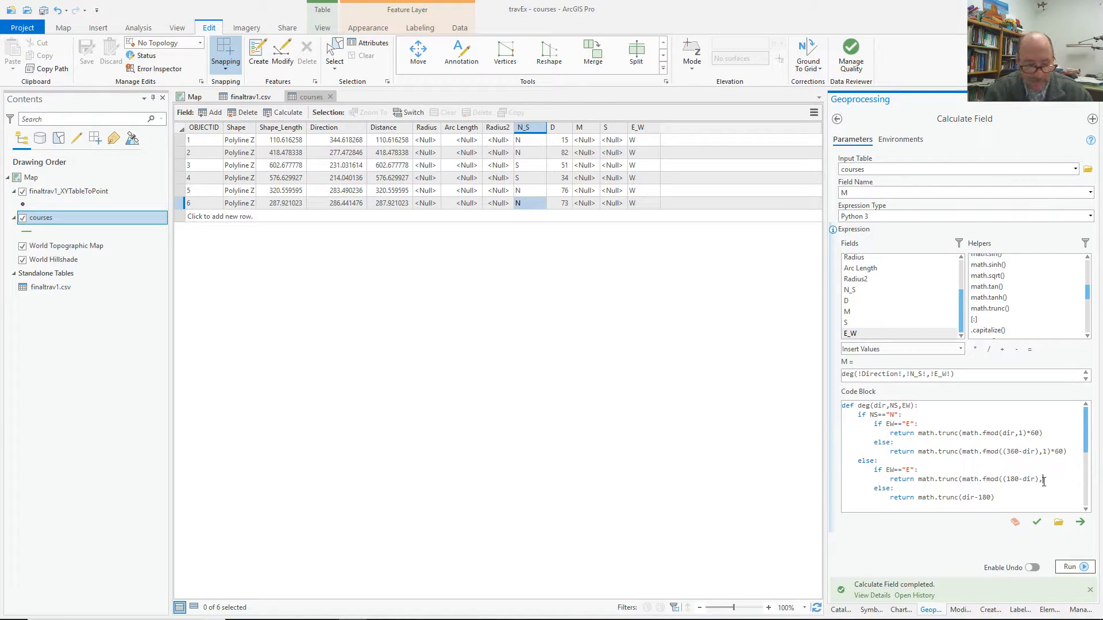
{"action": "type", "text": "1)*60)"}
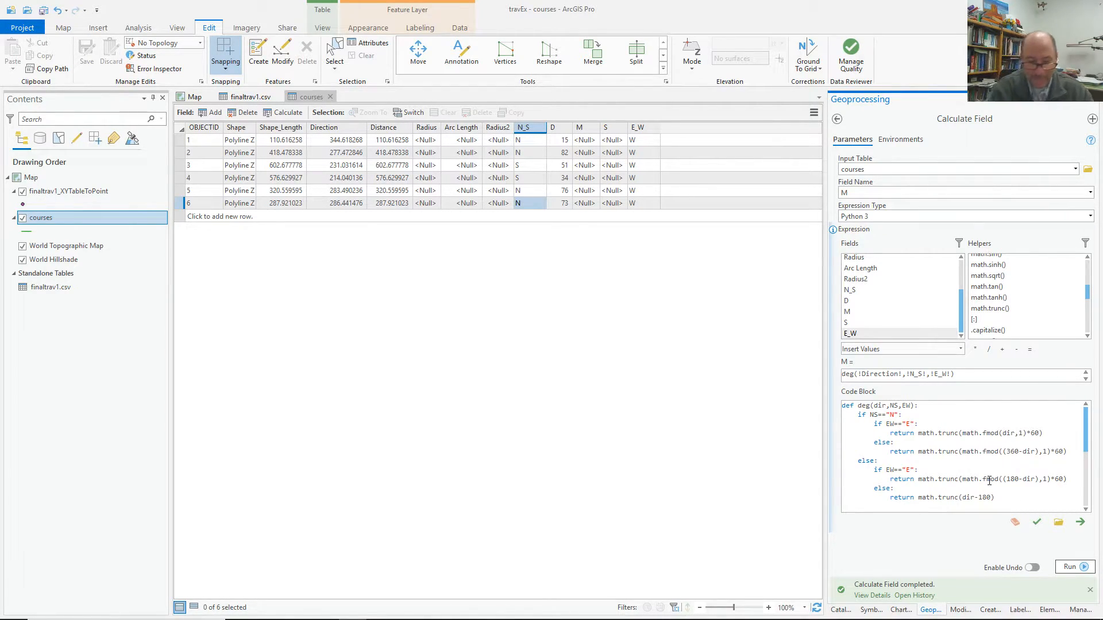
{"action": "type", "text": "math.fmod"}
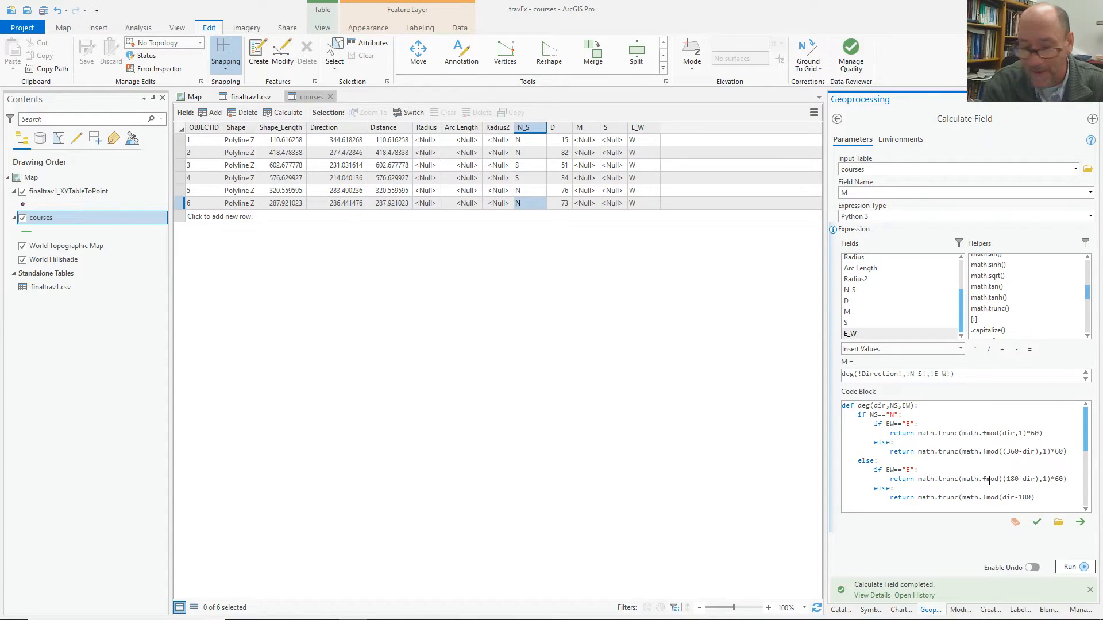
{"action": "type", "text": "((dir-180"}
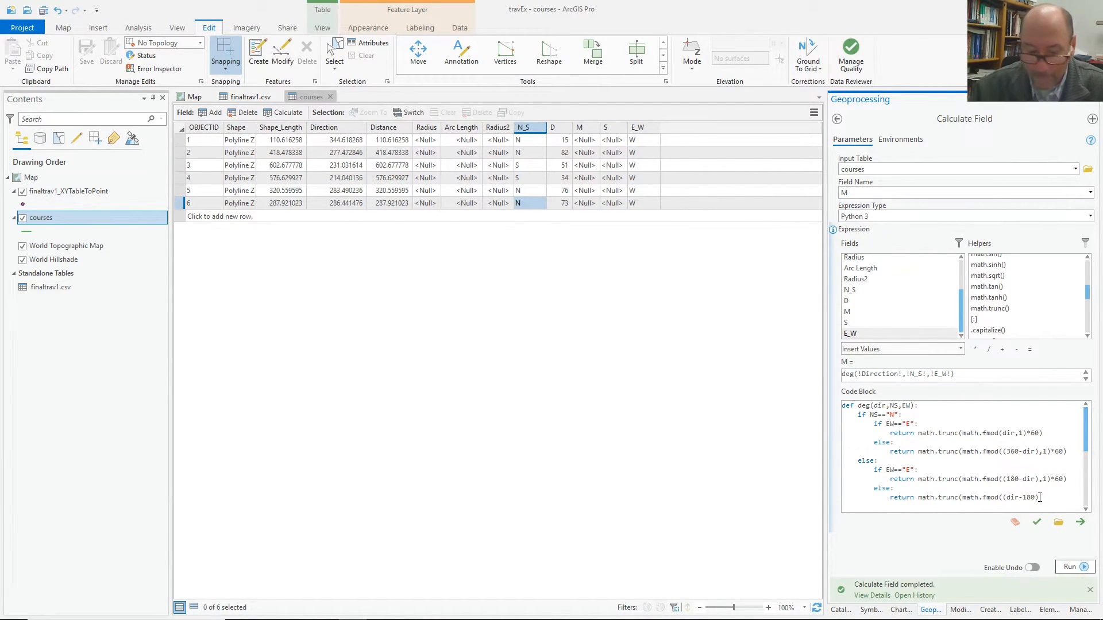
{"action": "type", "text": "),1)"}
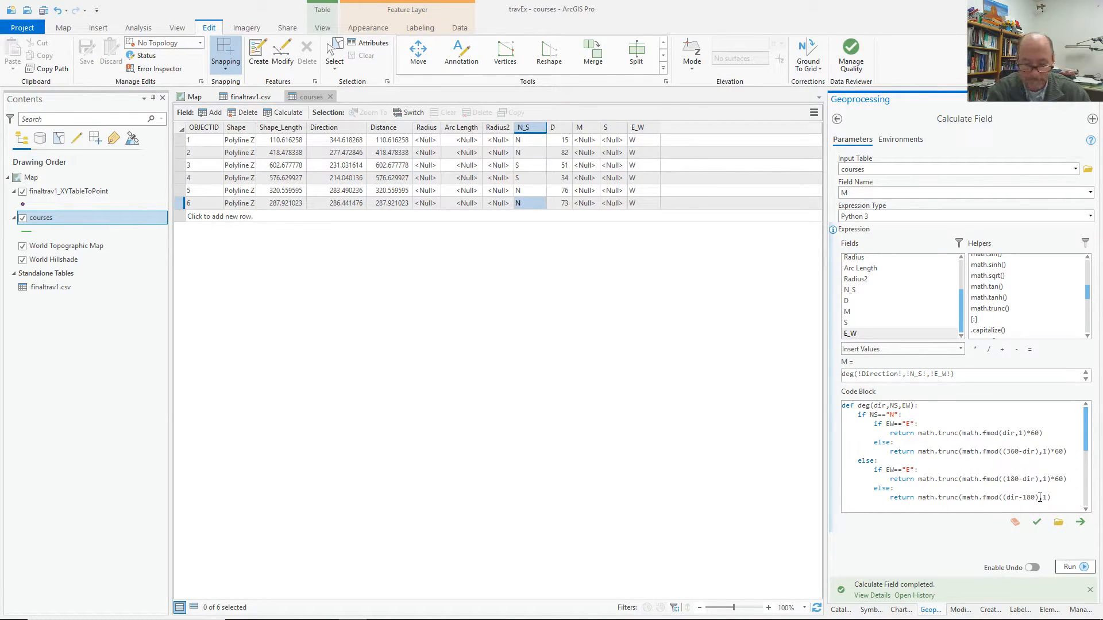
{"action": "type", "text": "*60)"}
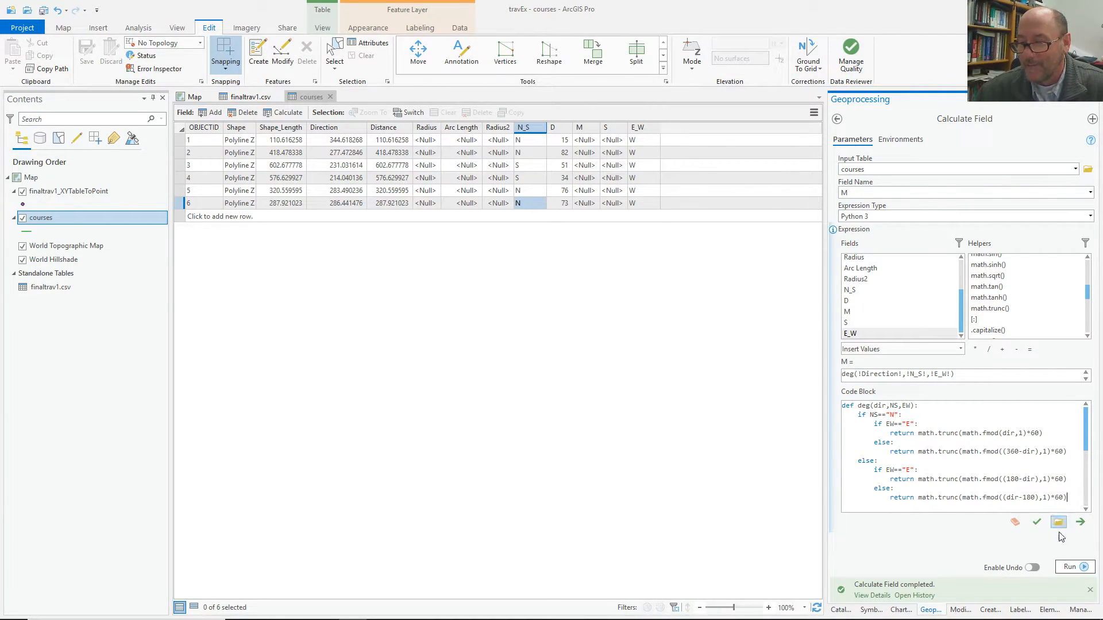
Verify and run the minutes expression, filling M with 22, 31, 1, 2, 30 and 33.
{"action": "left_click", "coordinate": [1037, 523]}
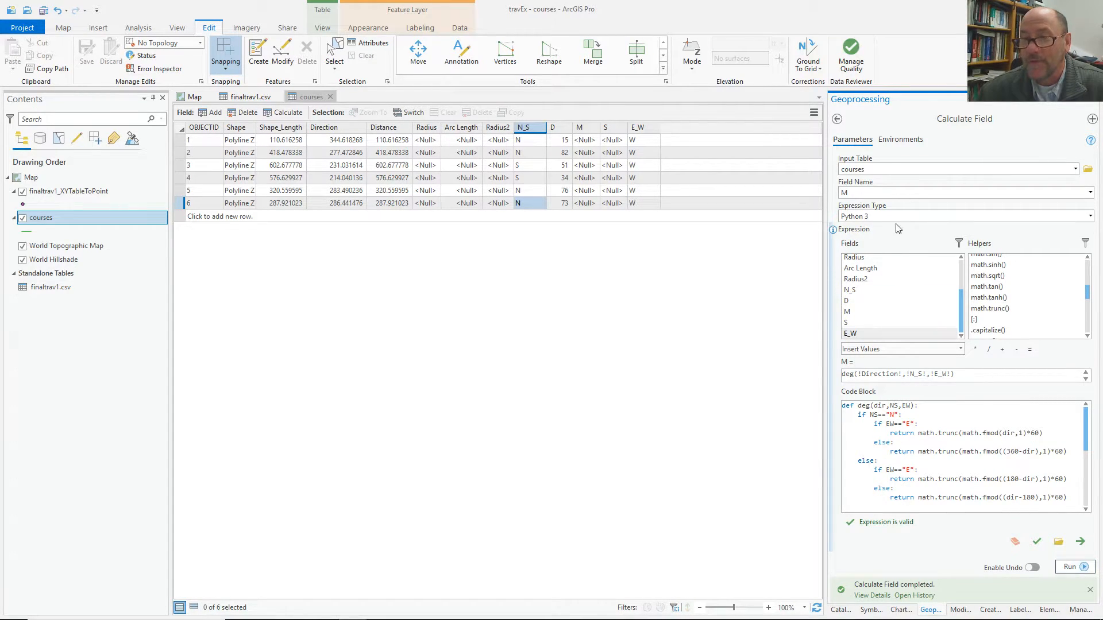
{"action": "left_click", "coordinate": [1082, 568]}
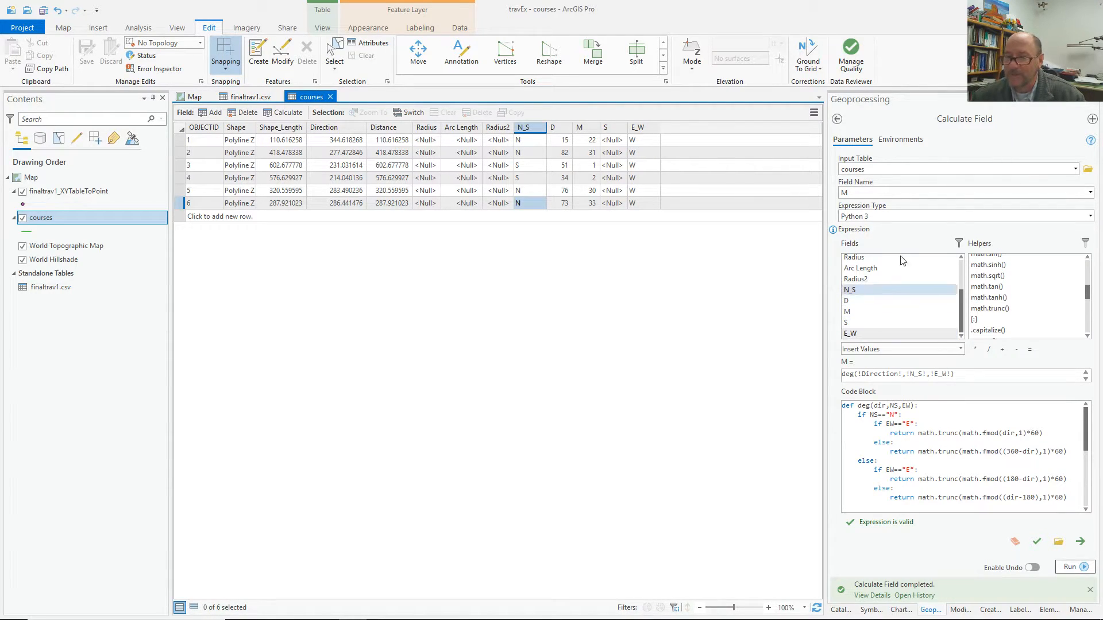
{"action": "left_click", "coordinate": [1090, 193]}
Target the S field and make the first branch return math.fmod(dir,1)*60-M.
{"action": "left_click", "coordinate": [856, 326]}
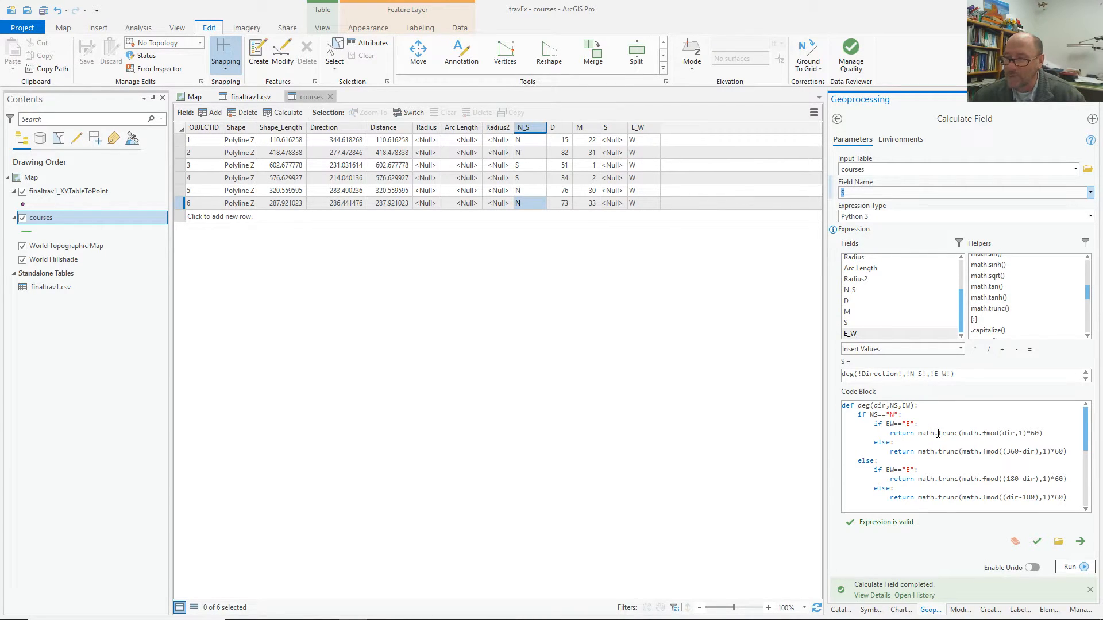
{"action": "left_click_drag", "start_coordinate": [918, 434], "coordinate": [961, 438]}
{"action": "key", "text": "BackSpace"}
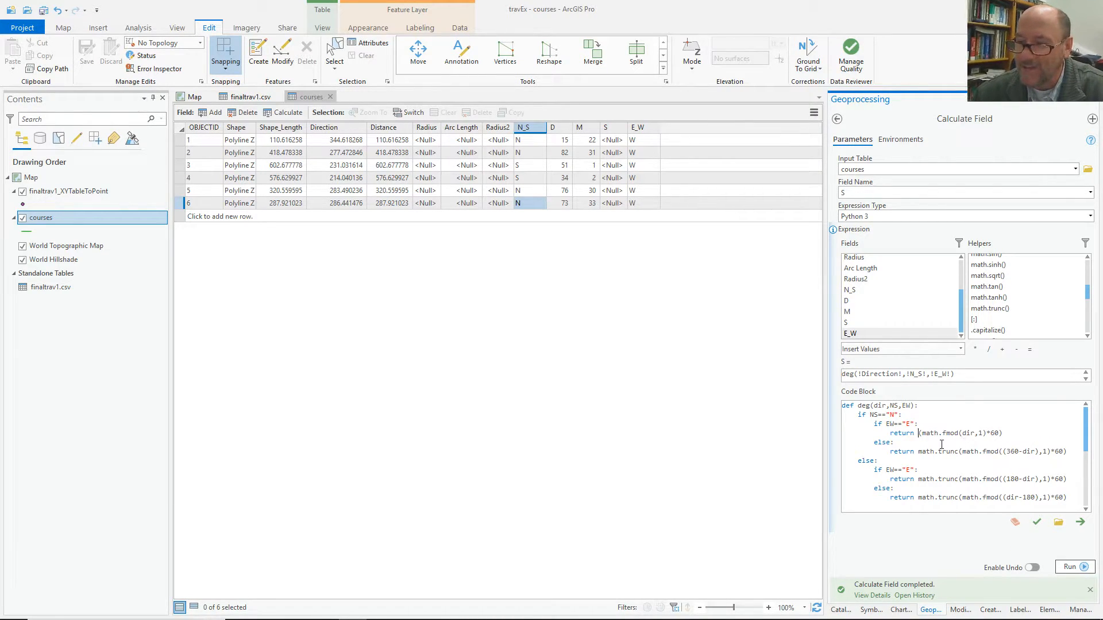
{"action": "left_click", "coordinate": [1000, 434]}
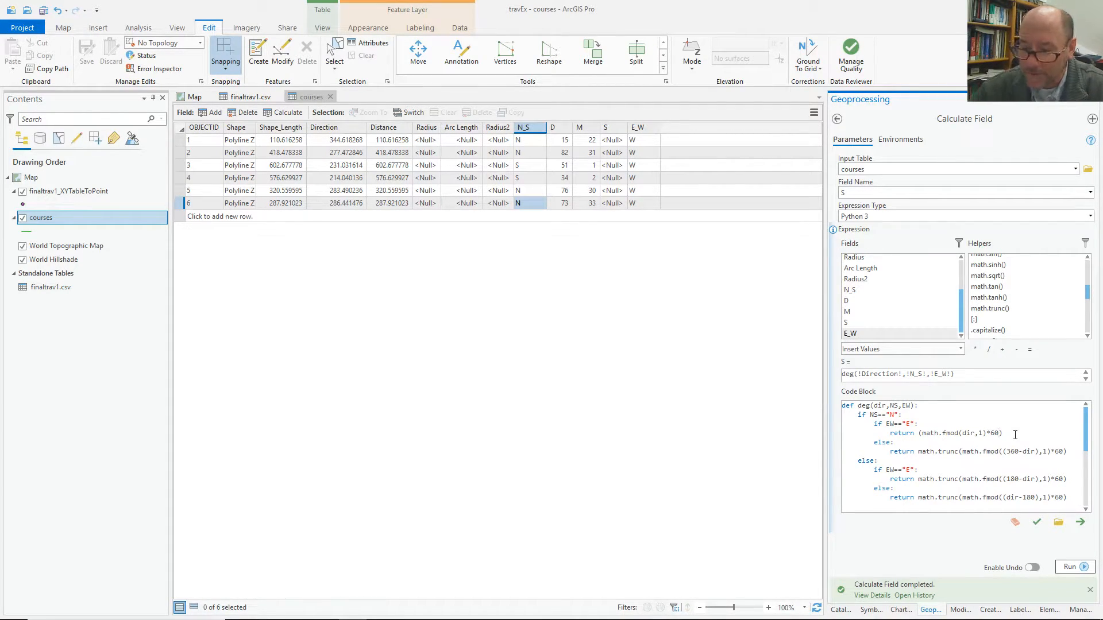
{"action": "type", "text": "-"}
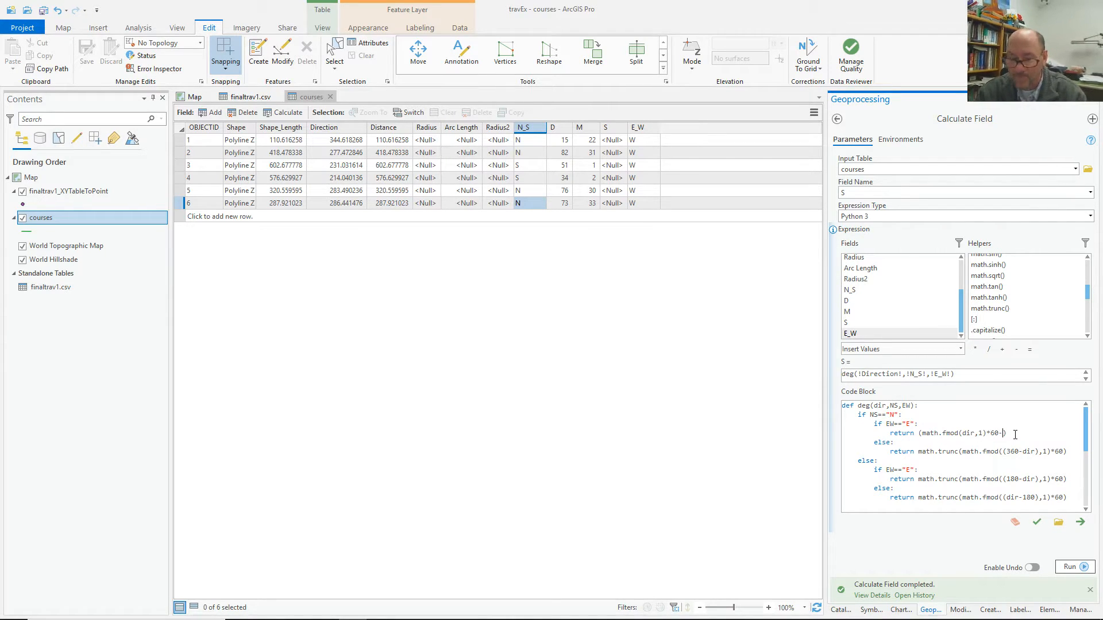
{"action": "type", "text": "M"}
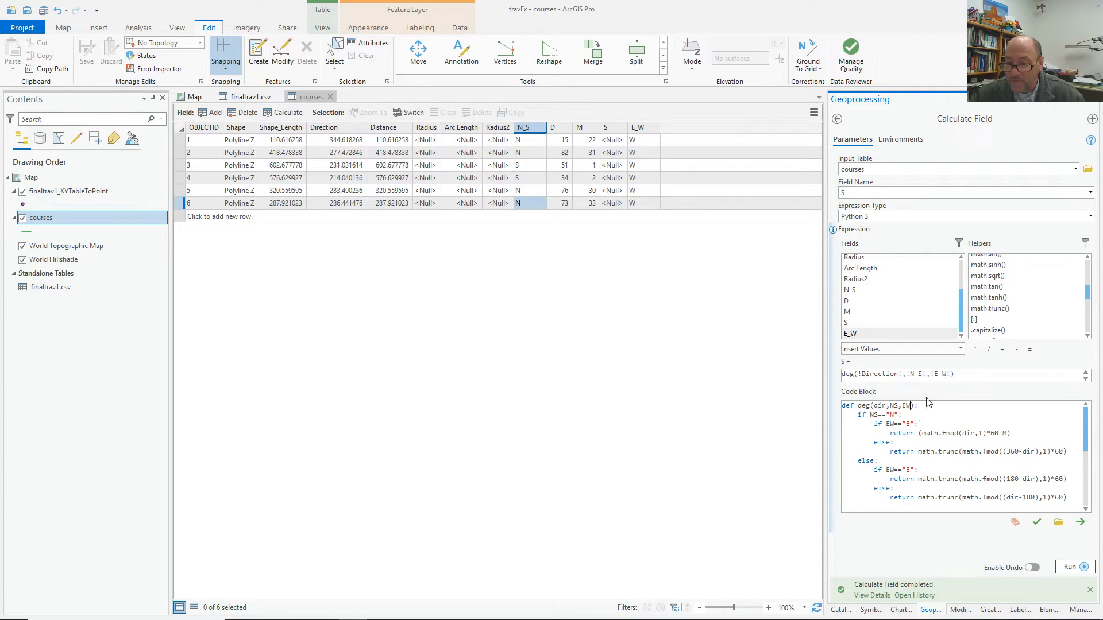
{"action": "type", "text": ","}
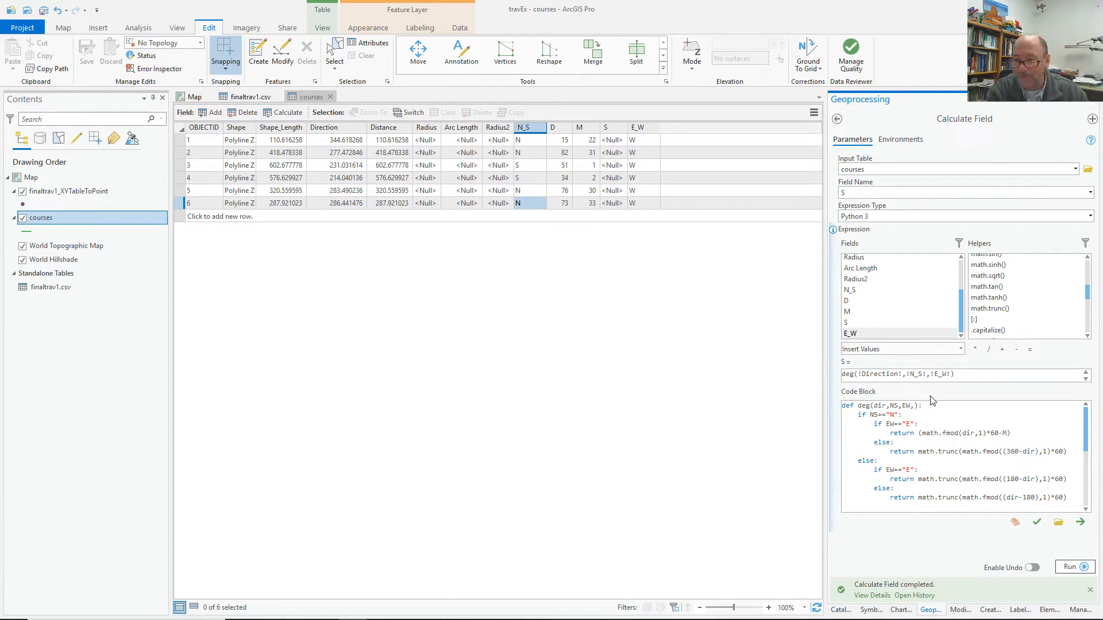
{"action": "type", "text": "M"}
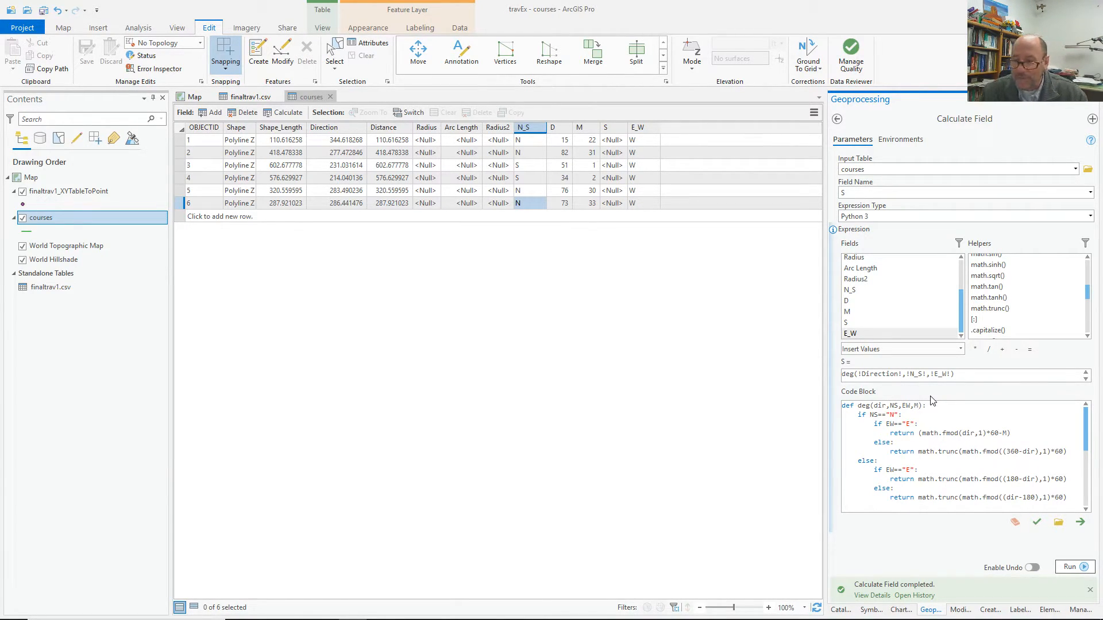
Add !M! as an argument and rename function deg to sec in expression and code block.
{"action": "left_click", "coordinate": [952, 373]}
{"action": "type", "text": ",!M!"}
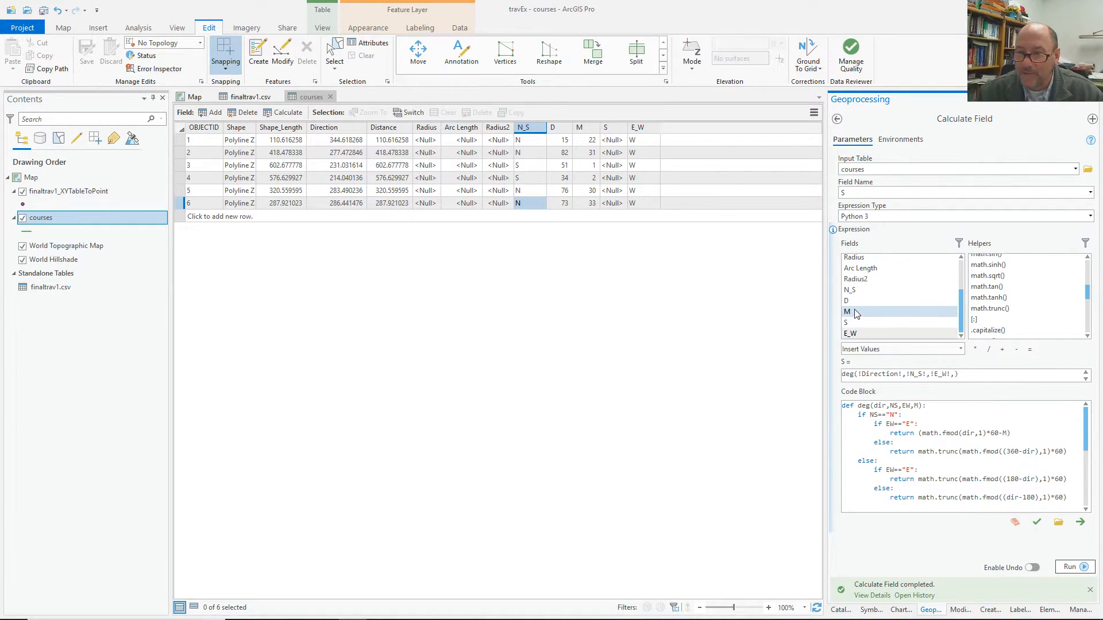
{"action": "double_click", "coordinate": [873, 311]}
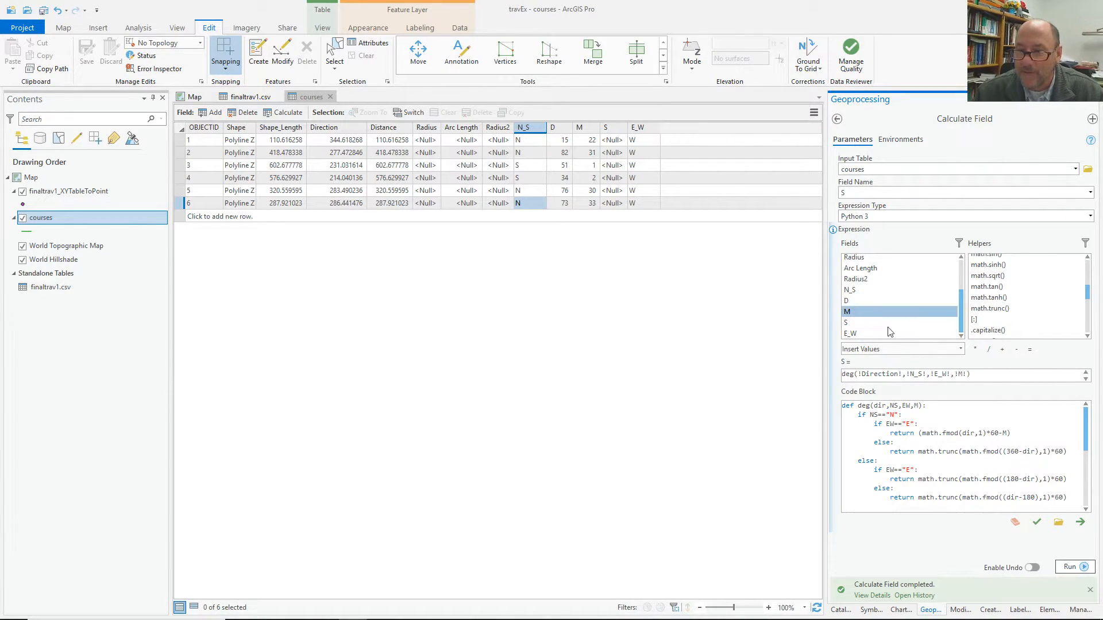
{"action": "double_click", "coordinate": [849, 374]}
{"action": "type", "text": "sec"}
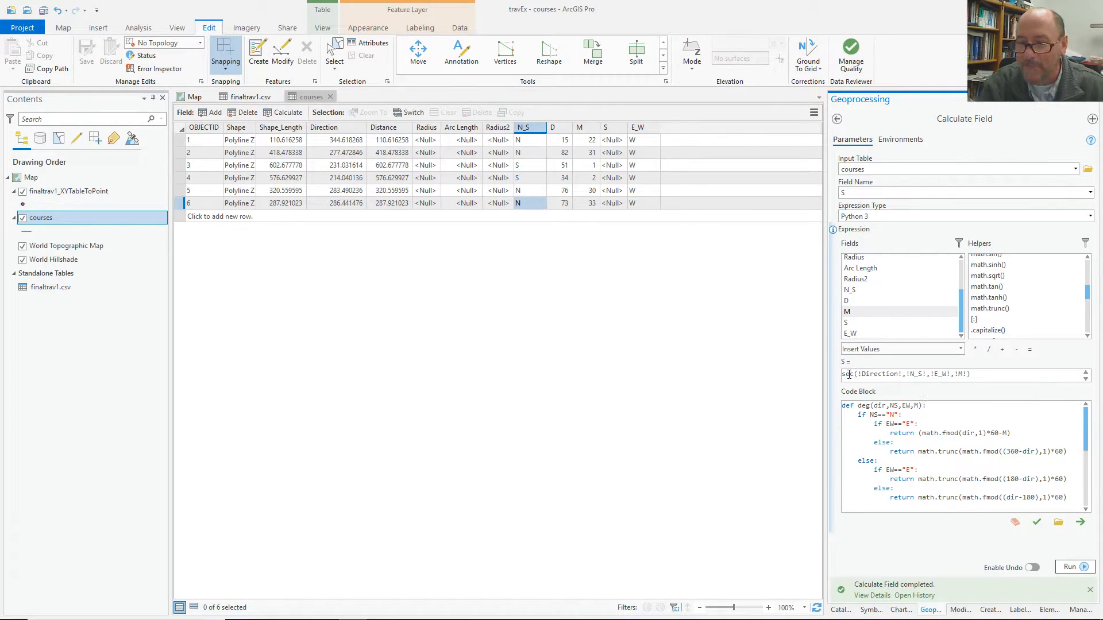
{"action": "double_click", "coordinate": [863, 406]}
{"action": "type", "text": "sec"}
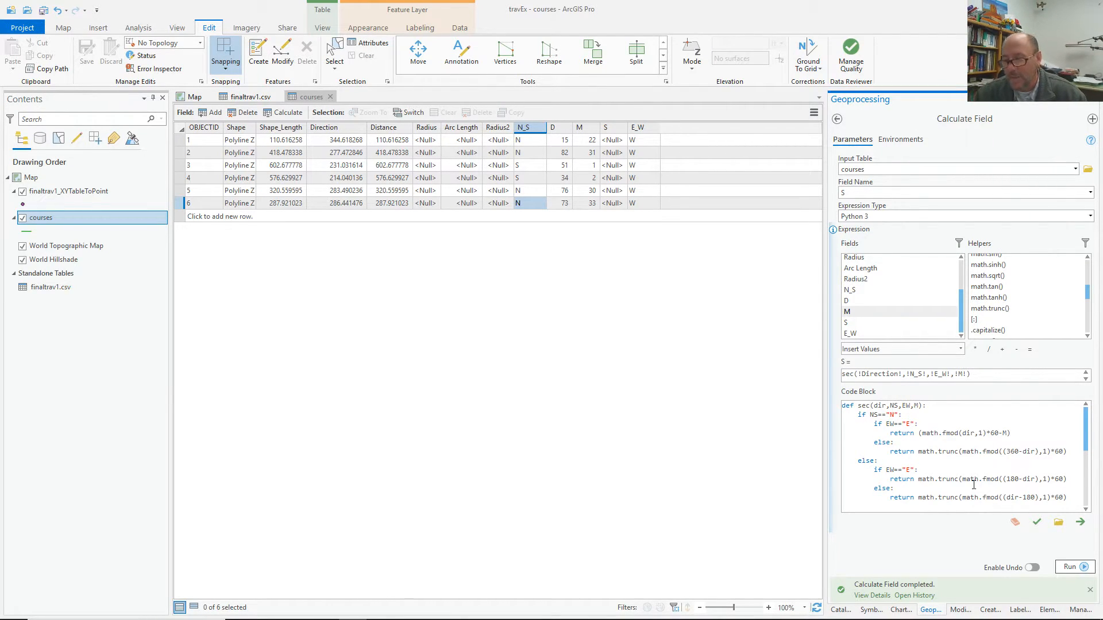
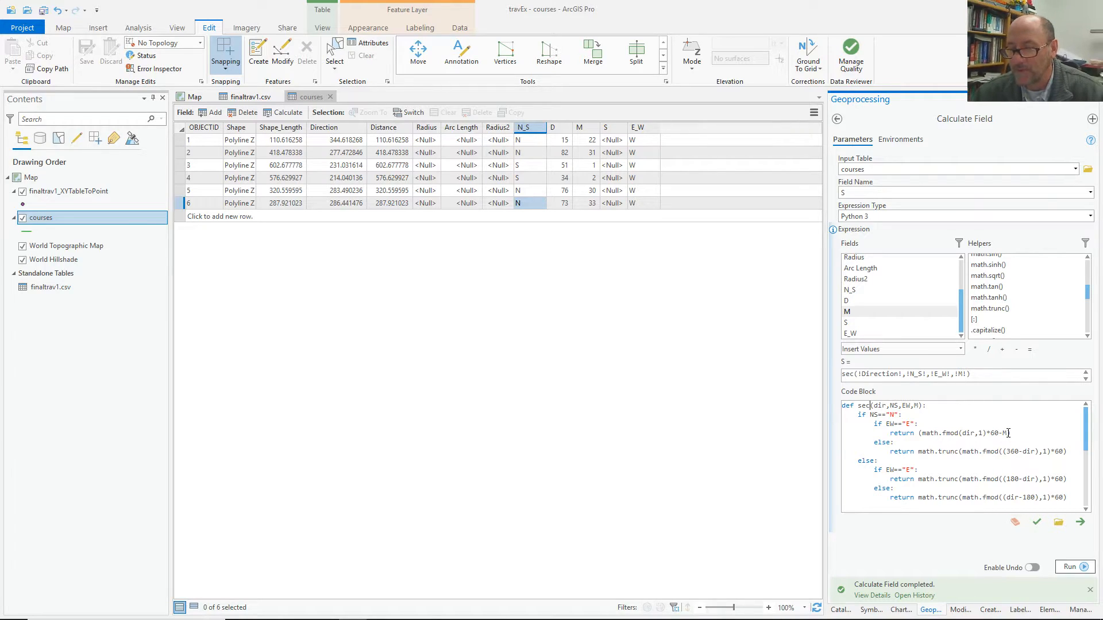
Append *60 to the first return line and change the second to (fraction×60−M)*60.
{"action": "left_click", "coordinate": [1010, 433]}
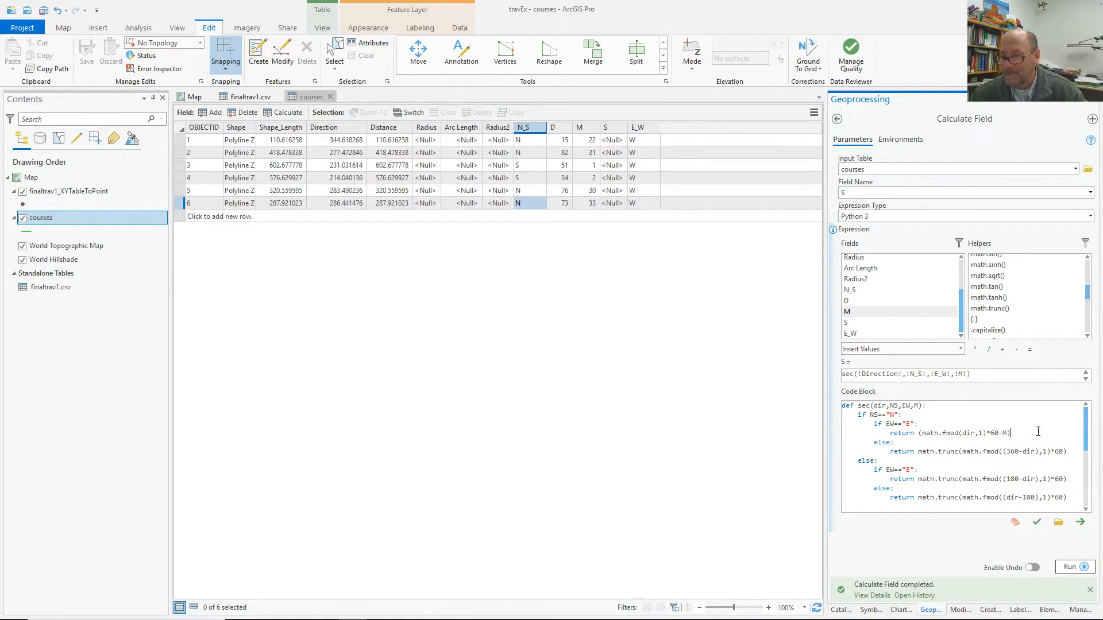
{"action": "type", "text": "*60"}
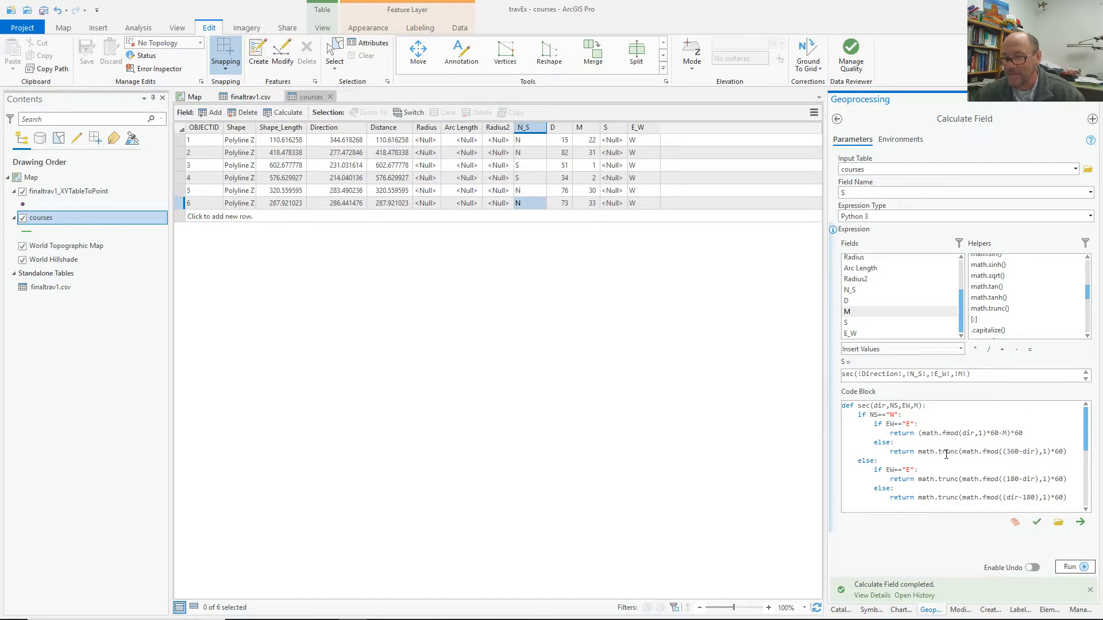
{"action": "left_click_drag", "start_coordinate": [919, 452], "coordinate": [960, 454]}
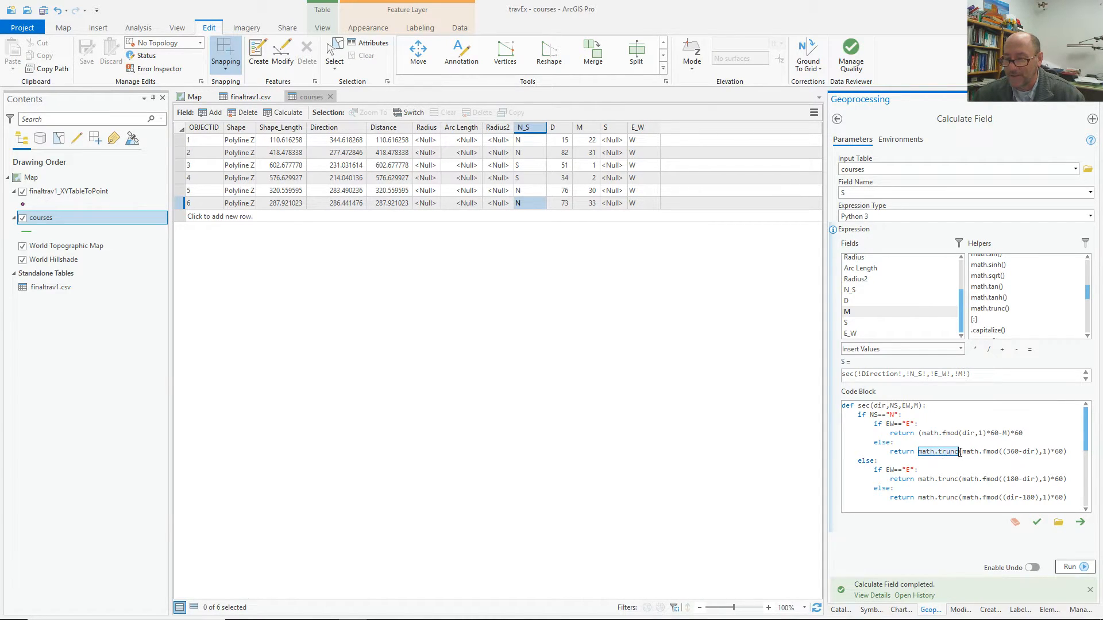
{"action": "key", "text": "BackSpace"}
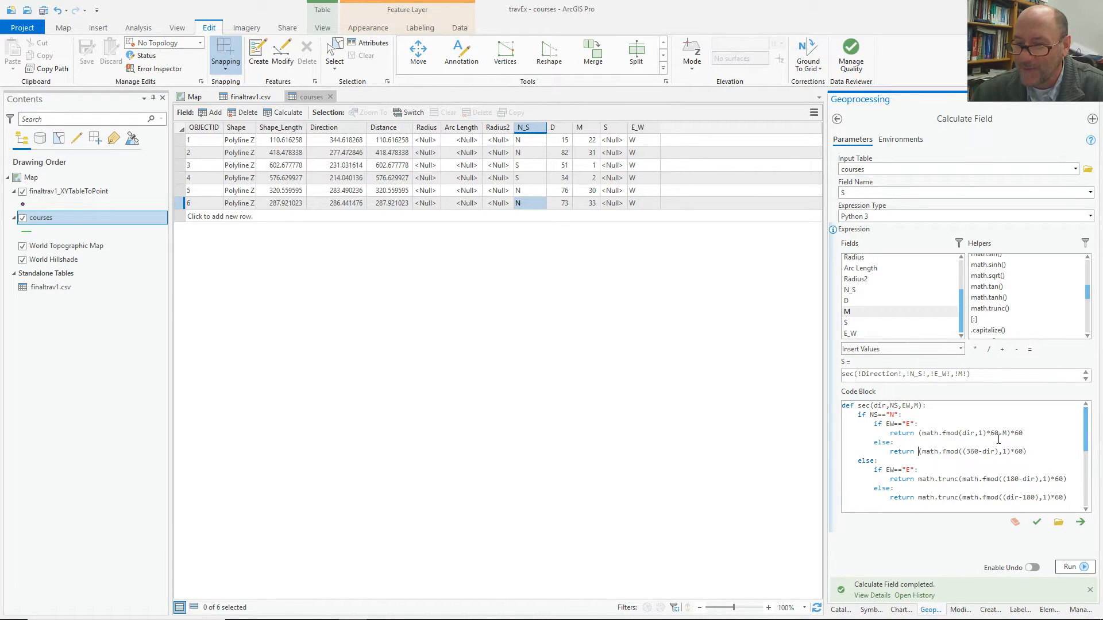
{"action": "type", "text": "-M"}
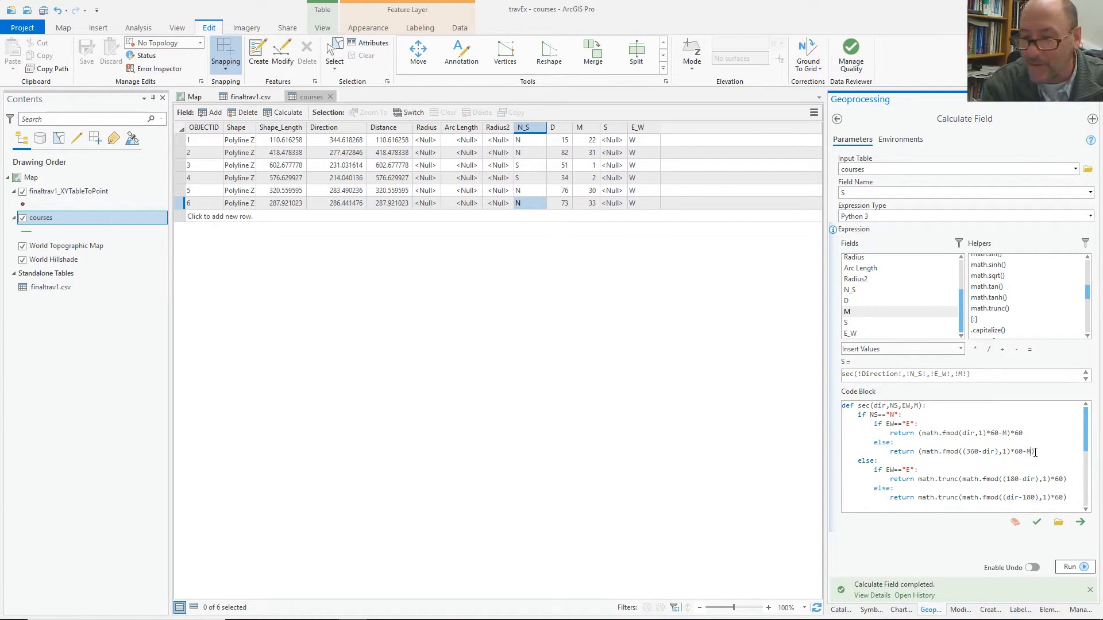
{"action": "left_click", "coordinate": [1035, 452]}
{"action": "type", "text": "*60"}
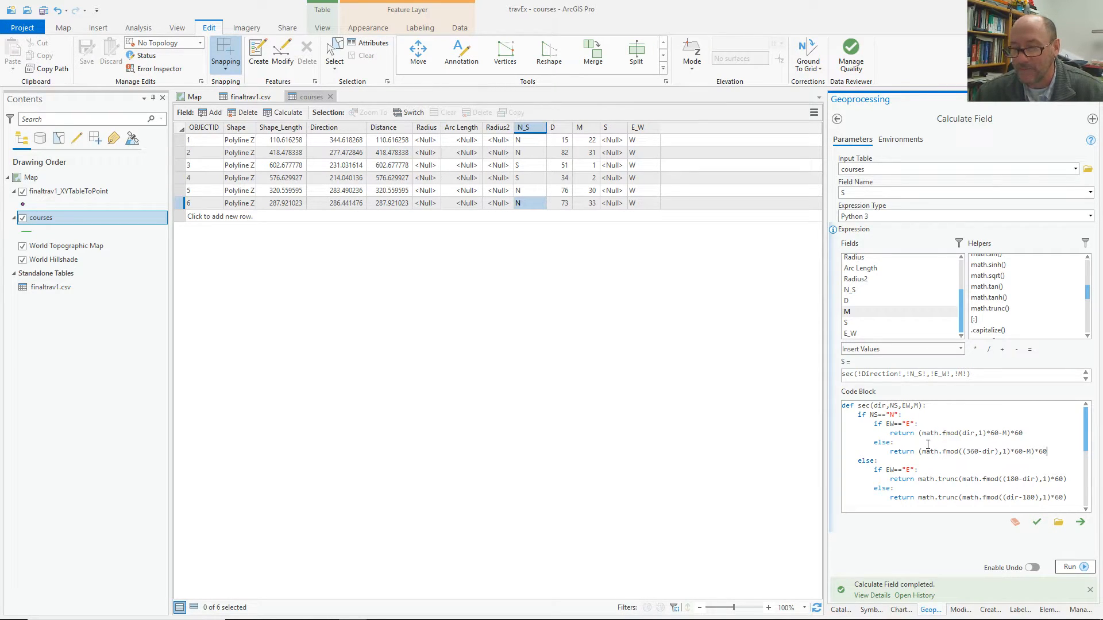
Replace math.trunc with -M and *60 in the third and fourth returns, then verify.
{"action": "left_click_drag", "start_coordinate": [958, 479], "coordinate": [918, 481]}
{"action": "key", "text": "BackSpace"}
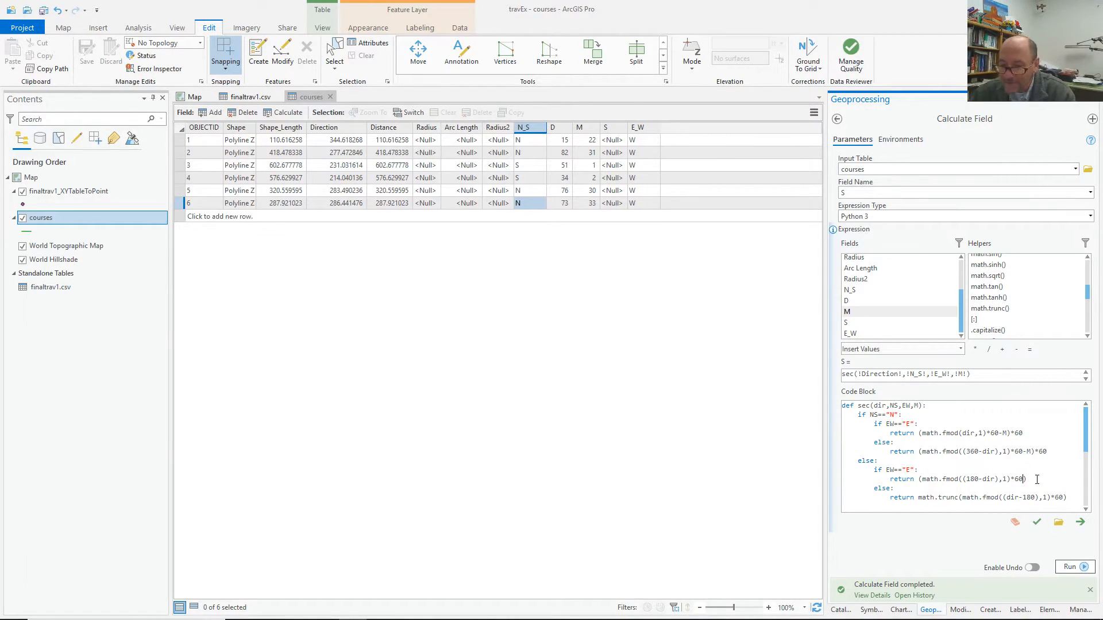
{"action": "type", "text": "-"}
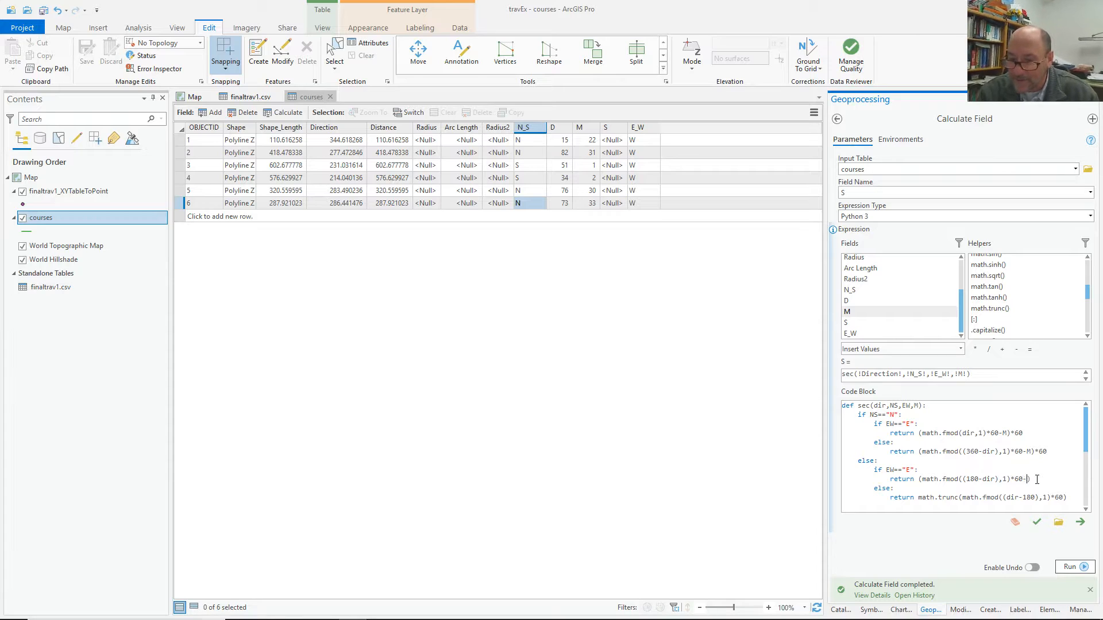
{"action": "type", "text": "M)*60"}
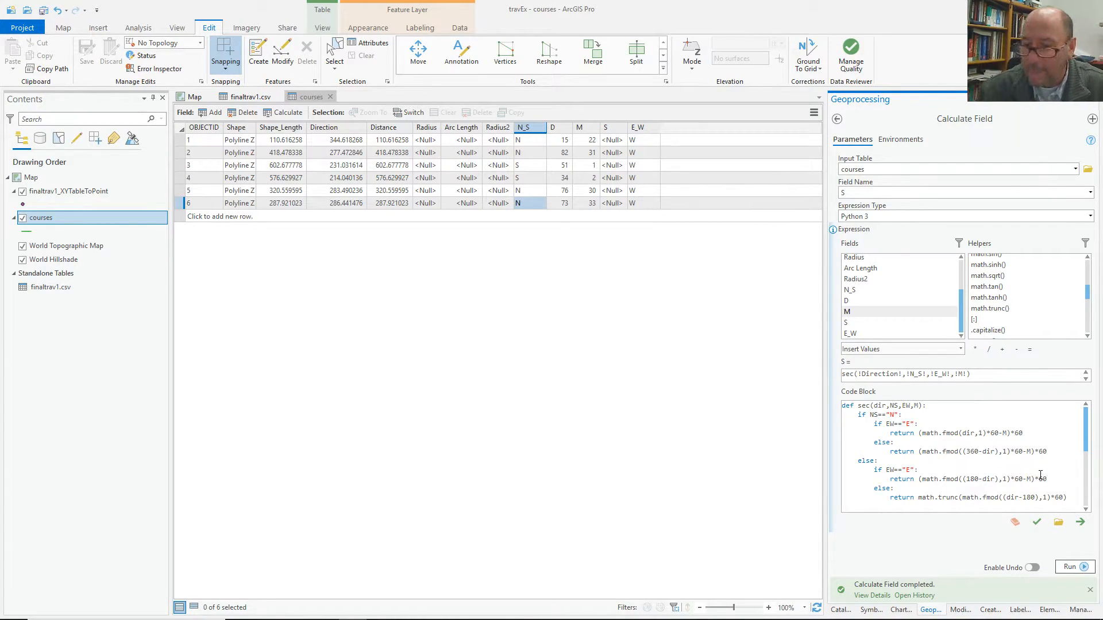
{"action": "left_click_drag", "start_coordinate": [957, 497], "coordinate": [921, 502]}
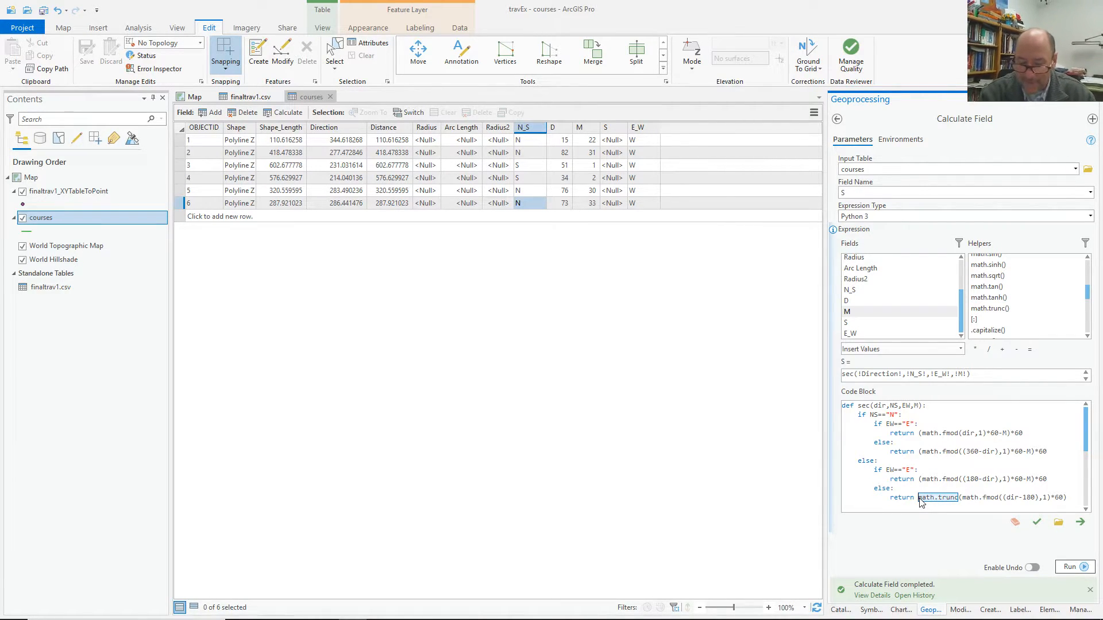
{"action": "key", "text": "Delete"}
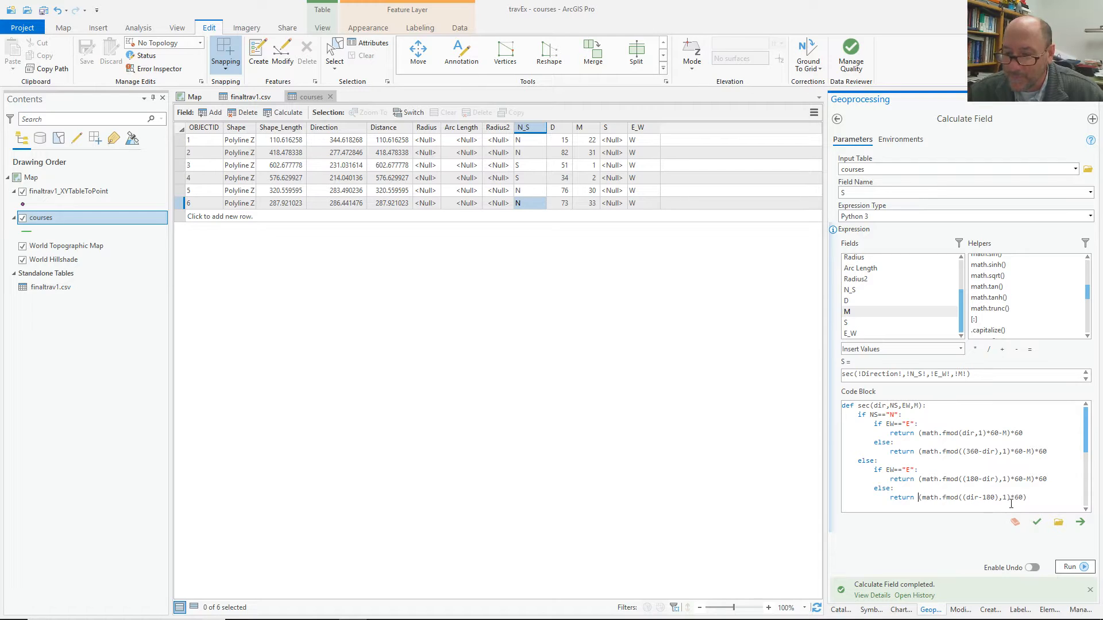
{"action": "type", "text": "-M"}
{"action": "left_click", "coordinate": [1040, 499]}
{"action": "type", "text": "*60"}
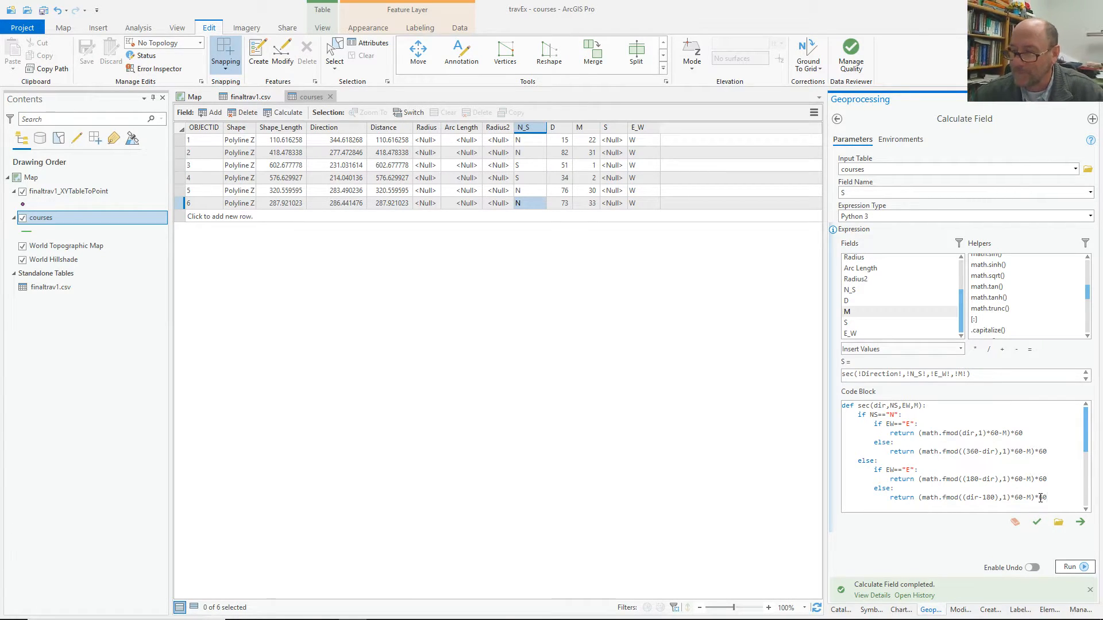
{"action": "left_click", "coordinate": [1037, 522]}
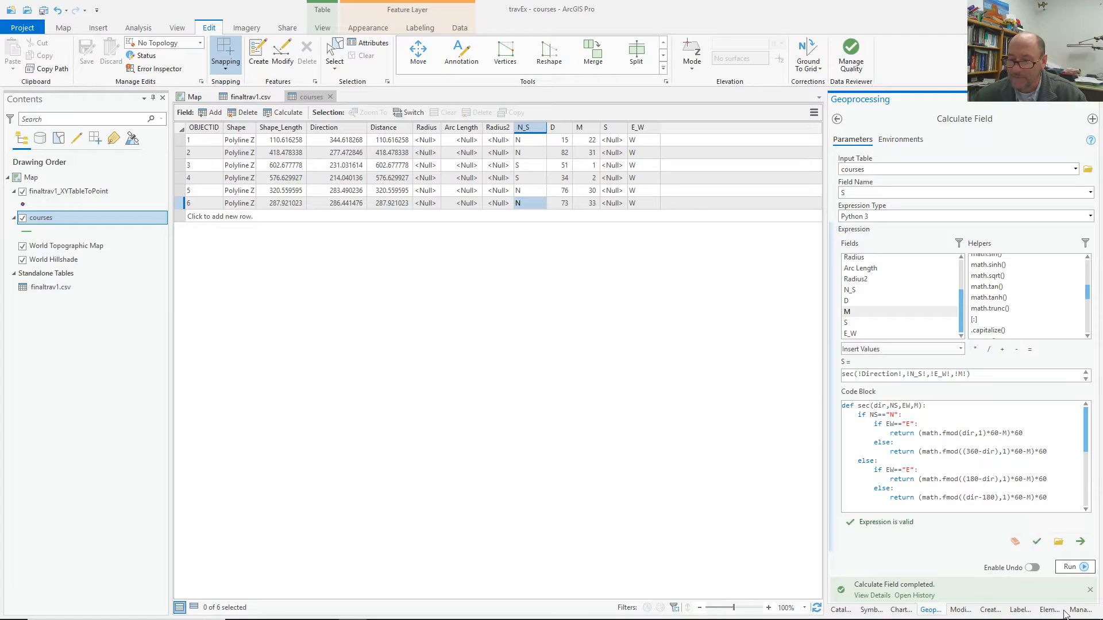
Run the calculation to fill S with seconds (e.g. 54.23581) and widen the S column.
{"action": "left_click", "coordinate": [1077, 568]}
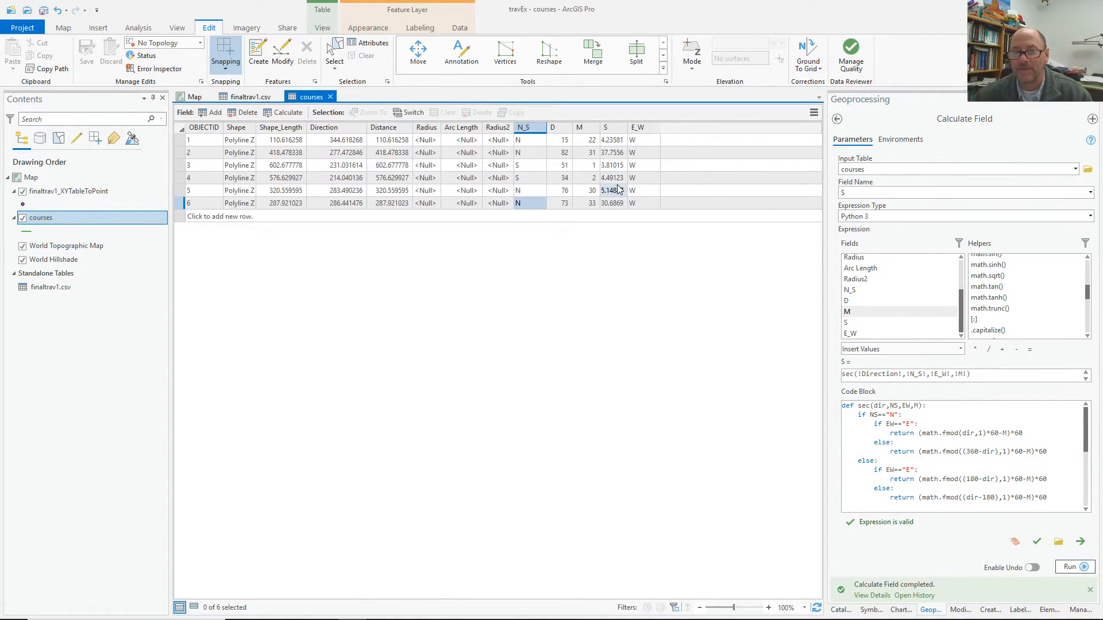
{"action": "left_click_drag", "start_coordinate": [628, 128], "coordinate": [641, 128]}
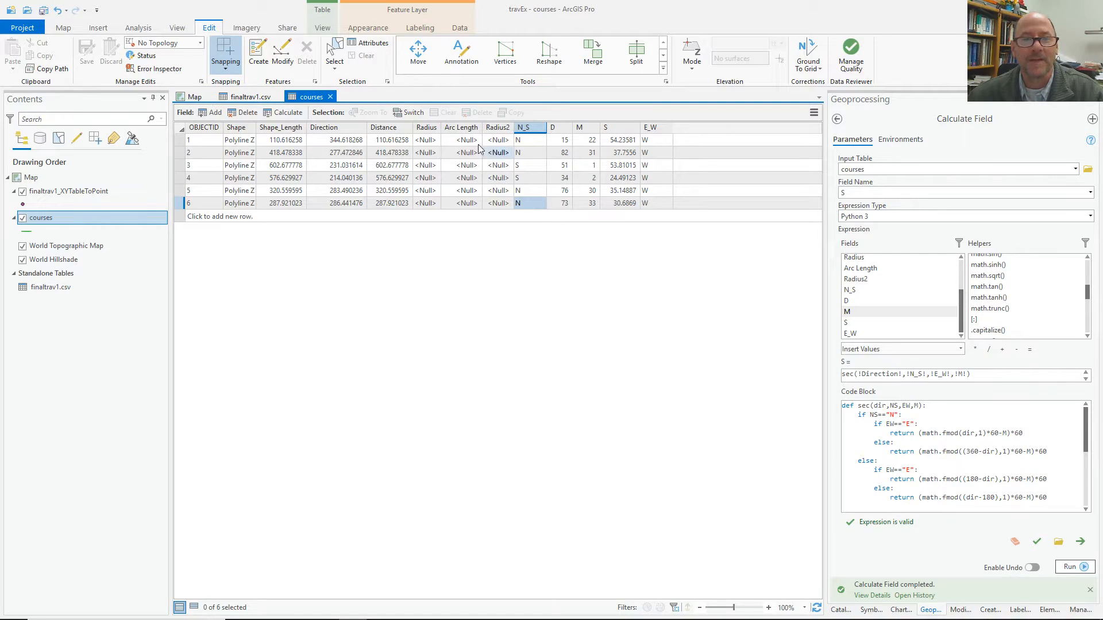
{"action": "left_click", "coordinate": [419, 30]}
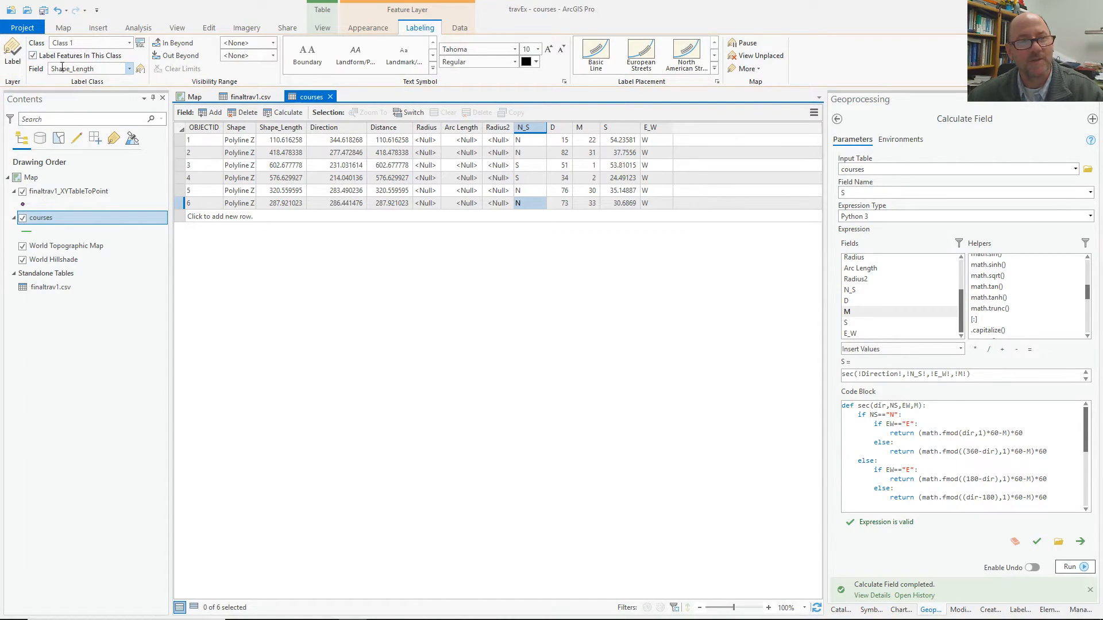
Clear the courses Arcade label expression and switch to an advanced Python FindLabel function.
{"action": "left_click", "coordinate": [140, 68]}
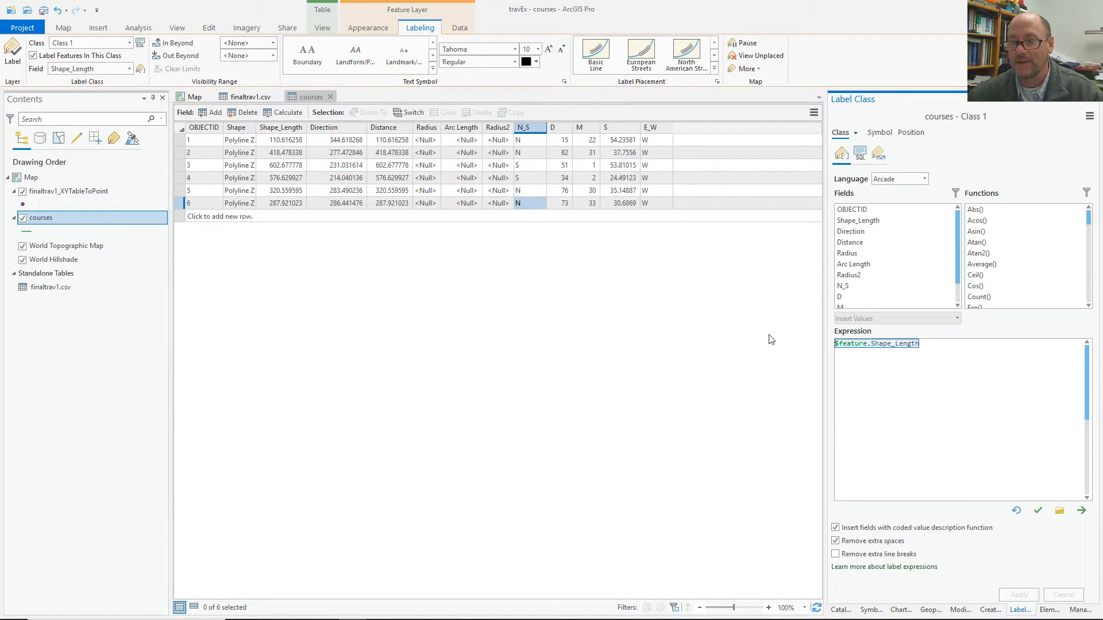
{"action": "key", "text": "Delete"}
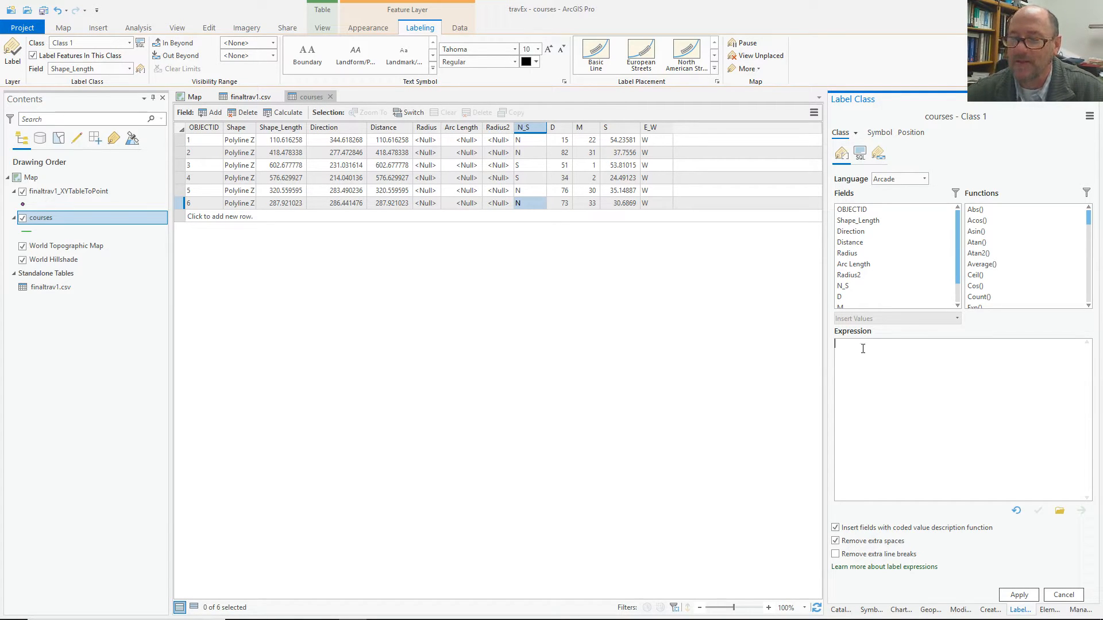
{"action": "left_click", "coordinate": [913, 180]}
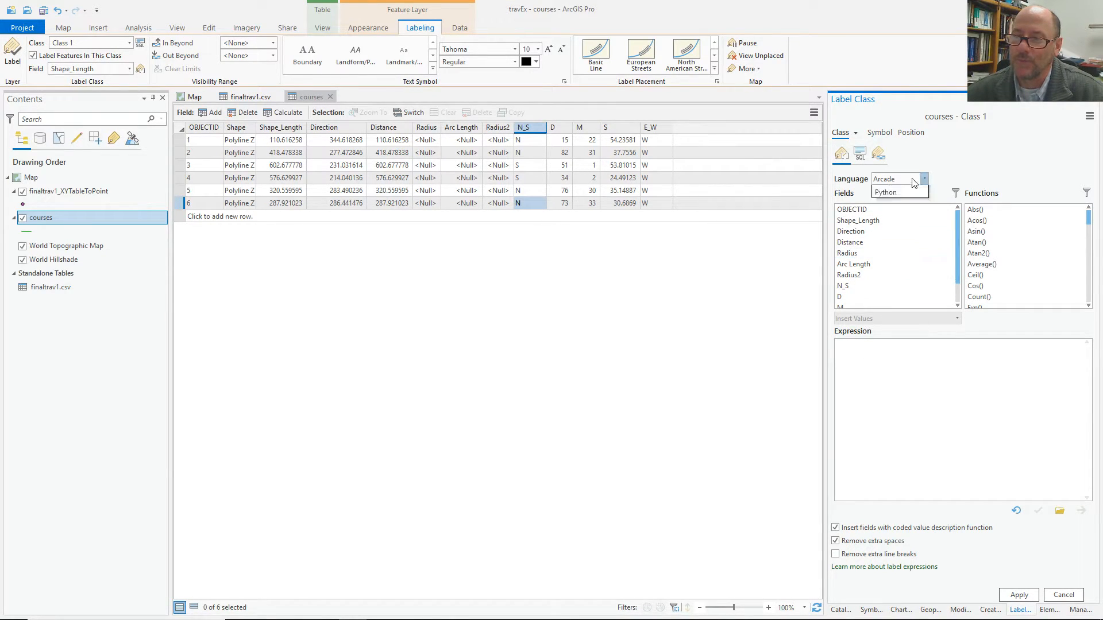
{"action": "left_click", "coordinate": [896, 218]}
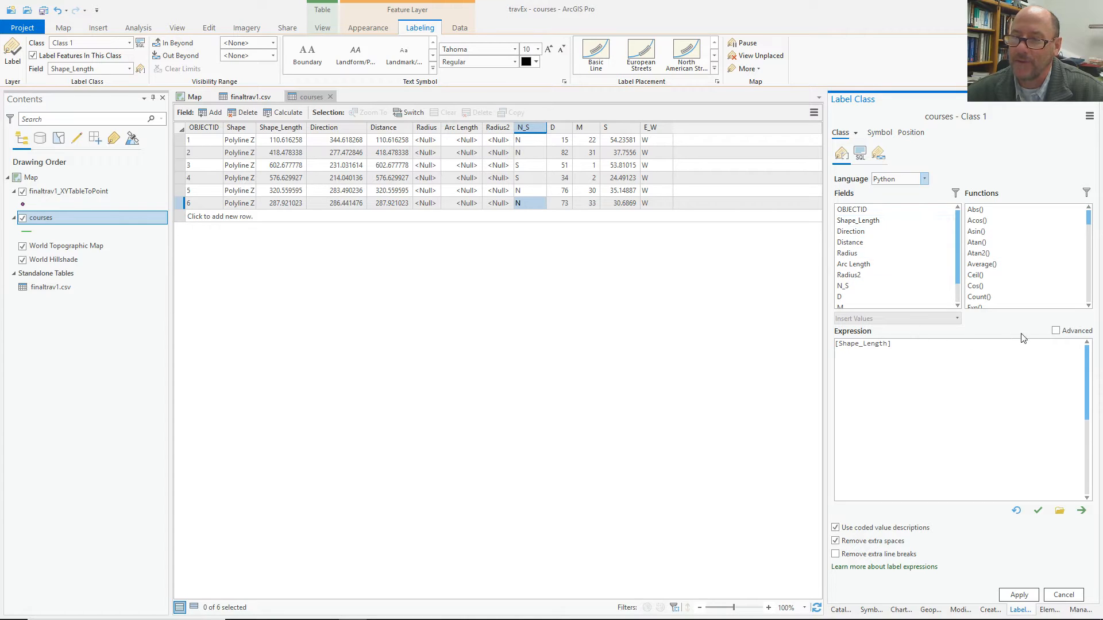
{"action": "left_click", "coordinate": [1056, 332]}
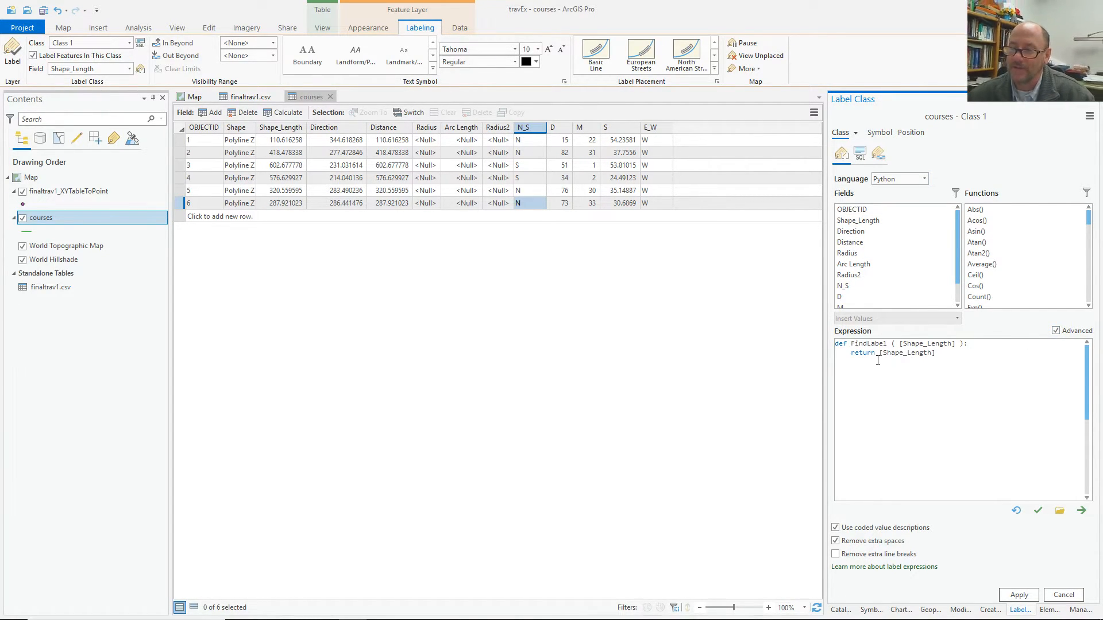
Replace [Shape_Length] with str(round(float([Distance]),3)) and begin the foot-mark string.
{"action": "left_click_drag", "start_coordinate": [936, 353], "coordinate": [878, 354]}
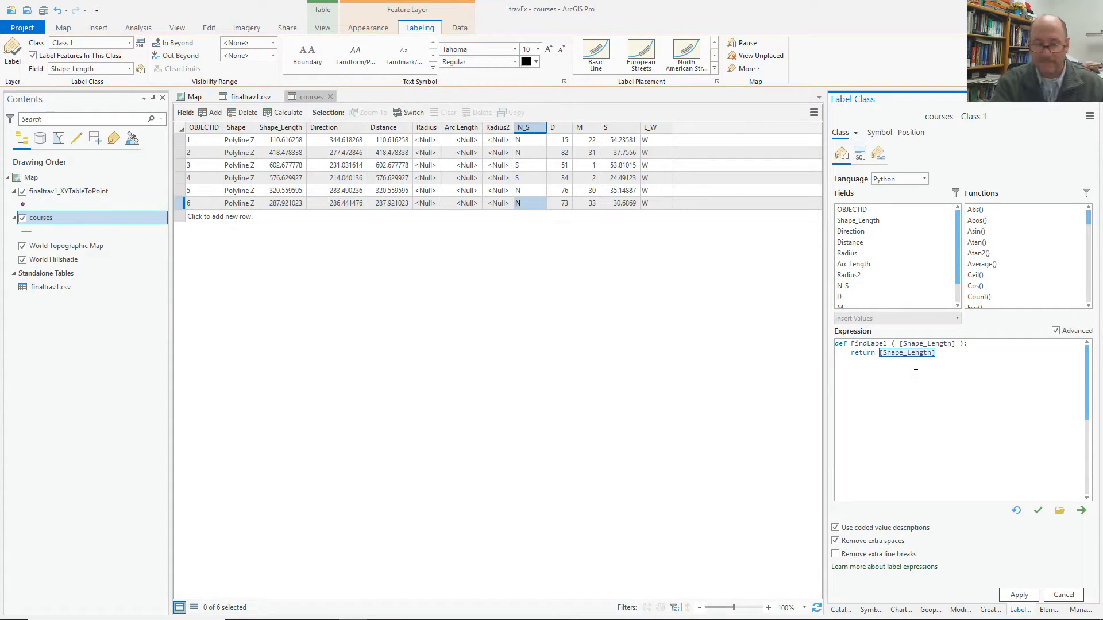
{"action": "type", "text": "str"}
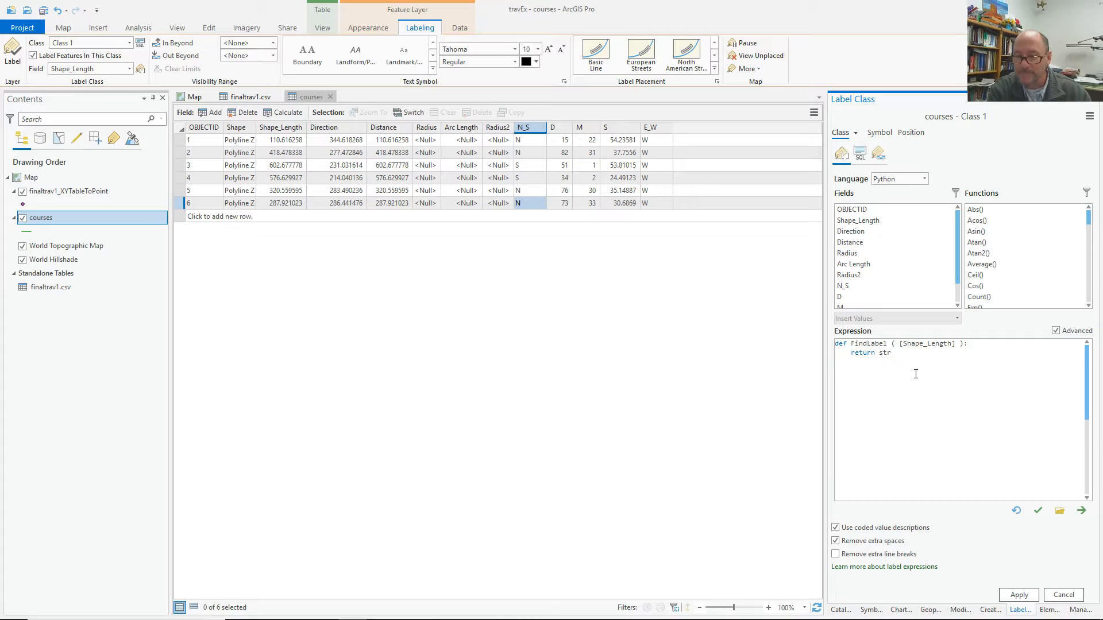
{"action": "type", "text": "("}
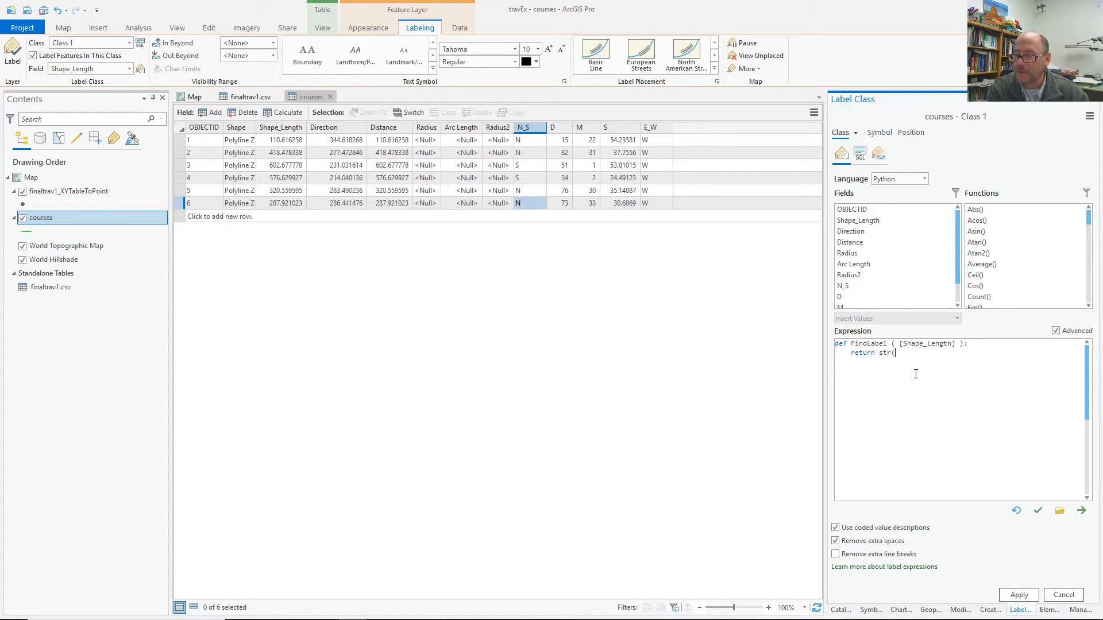
{"action": "type", "text": "rou"}
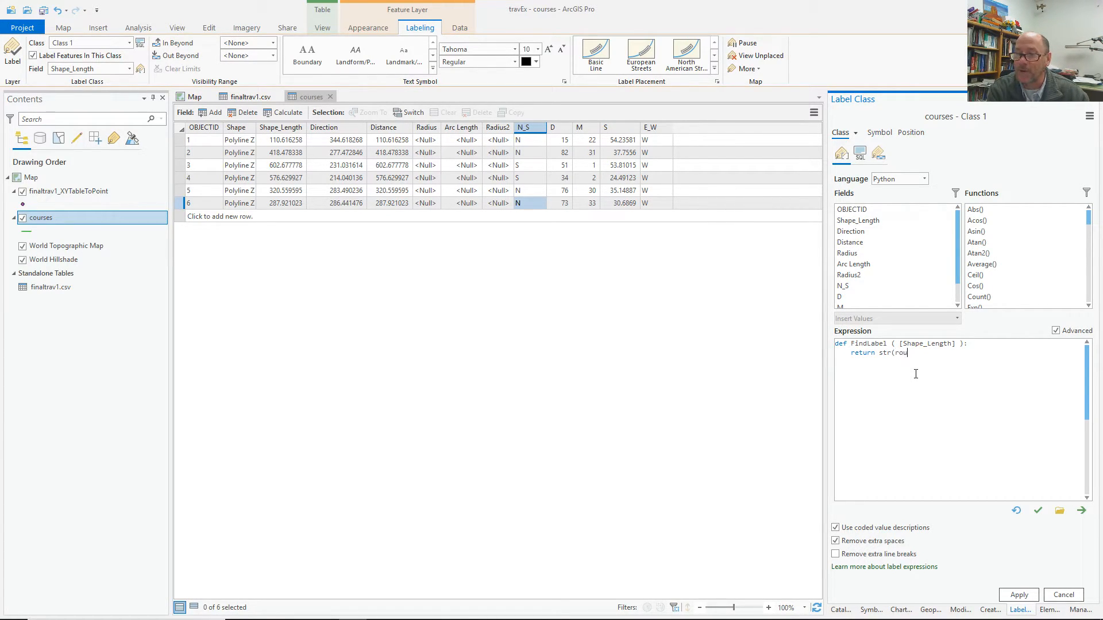
{"action": "type", "text": "nd(float"}
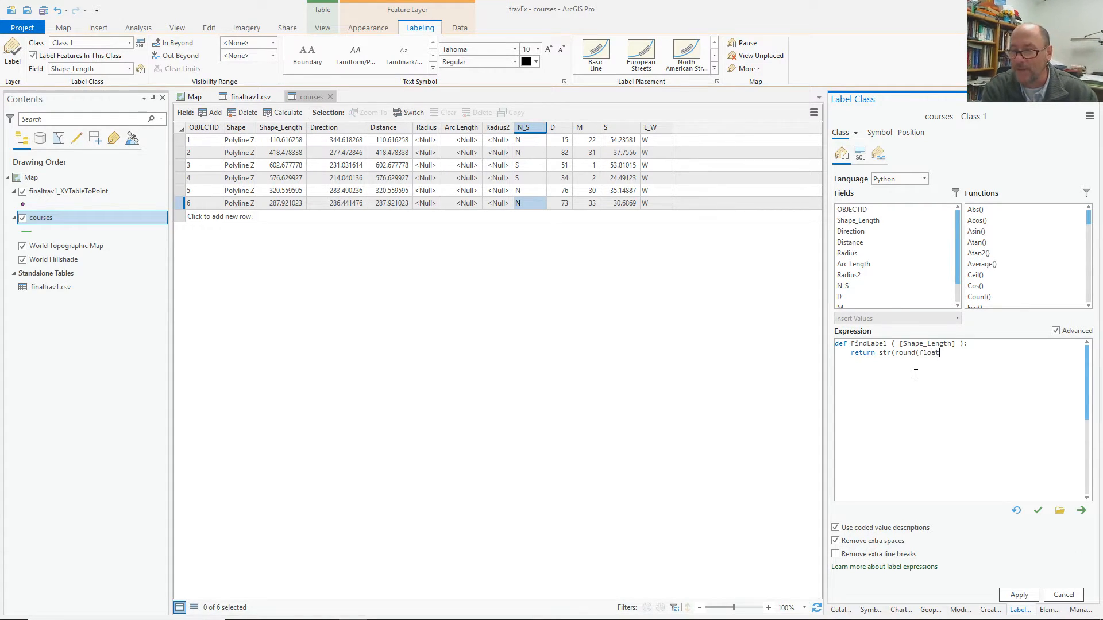
{"action": "type", "text": "("}
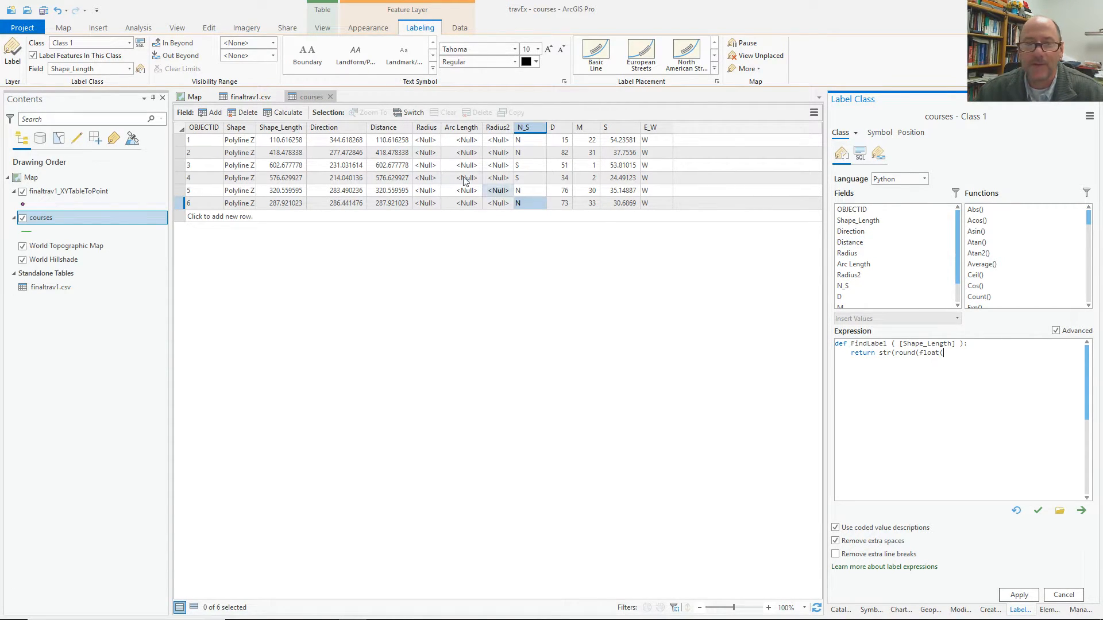
{"action": "left_click", "coordinate": [859, 243]}
{"action": "double_click", "coordinate": [858, 243]}
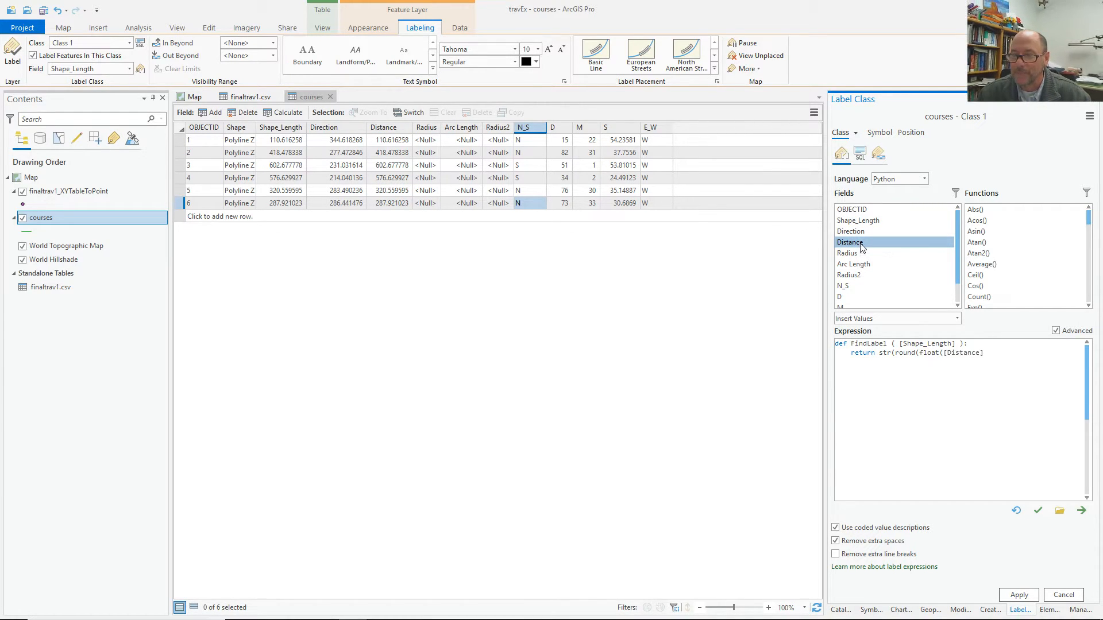
{"action": "left_click", "coordinate": [990, 353]}
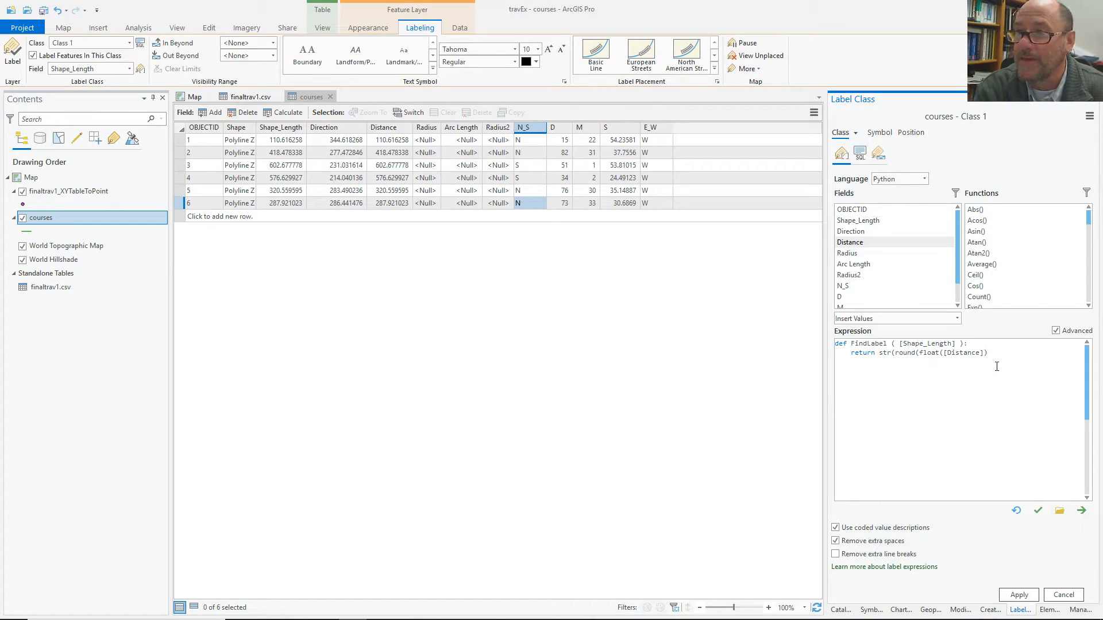
{"action": "type", "text": ",3)+"}
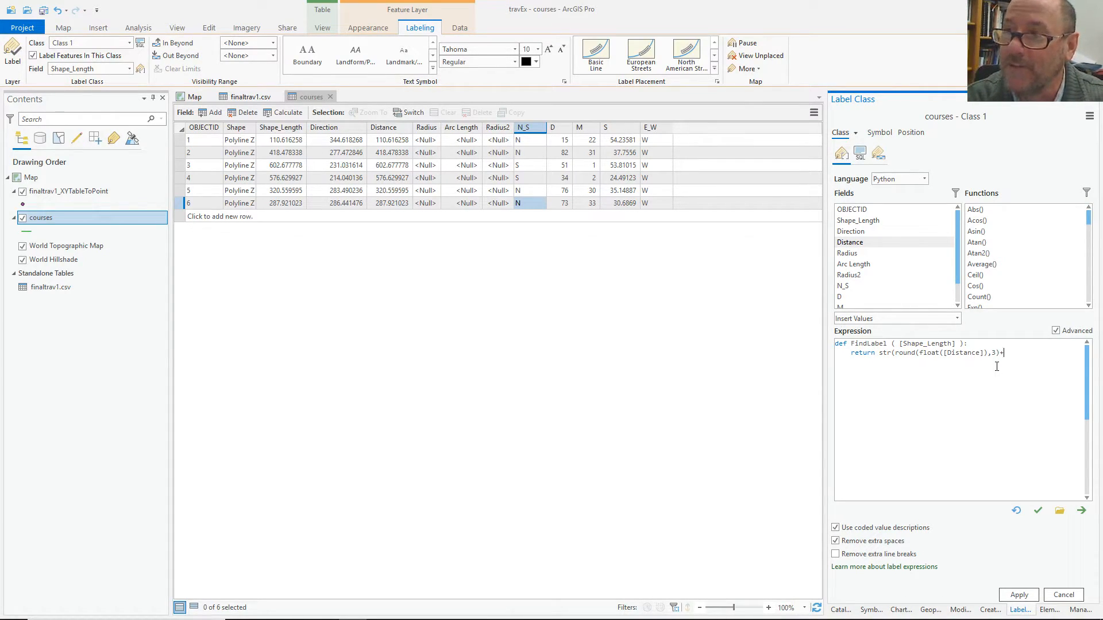
{"action": "type", "text": "\\"}
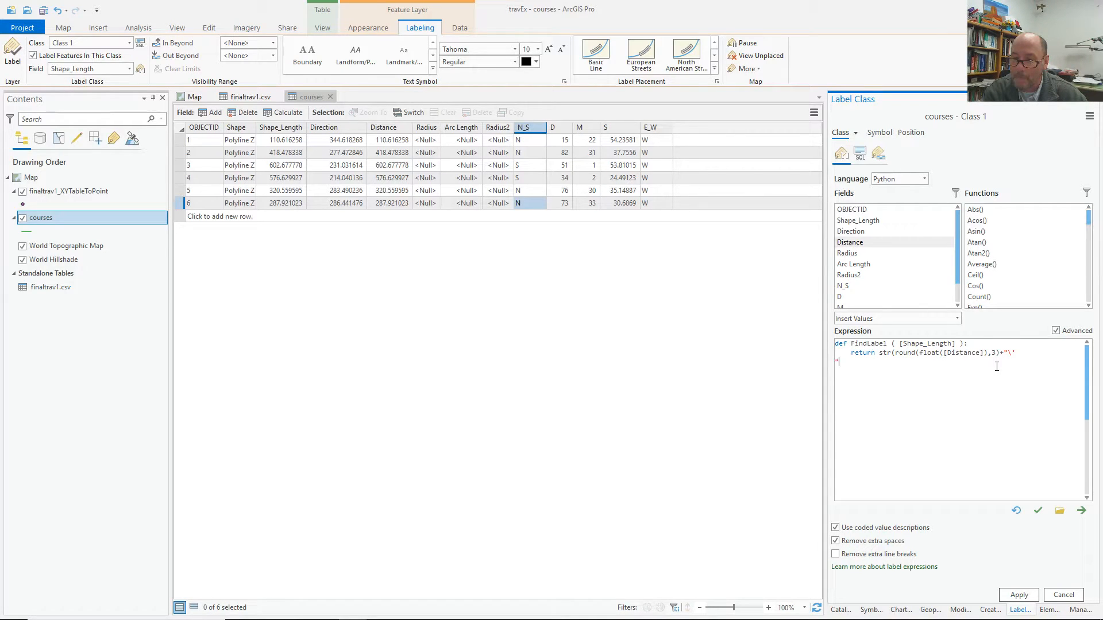
{"action": "left_click_drag", "start_coordinate": [825, 339], "coordinate": [664, 334]}
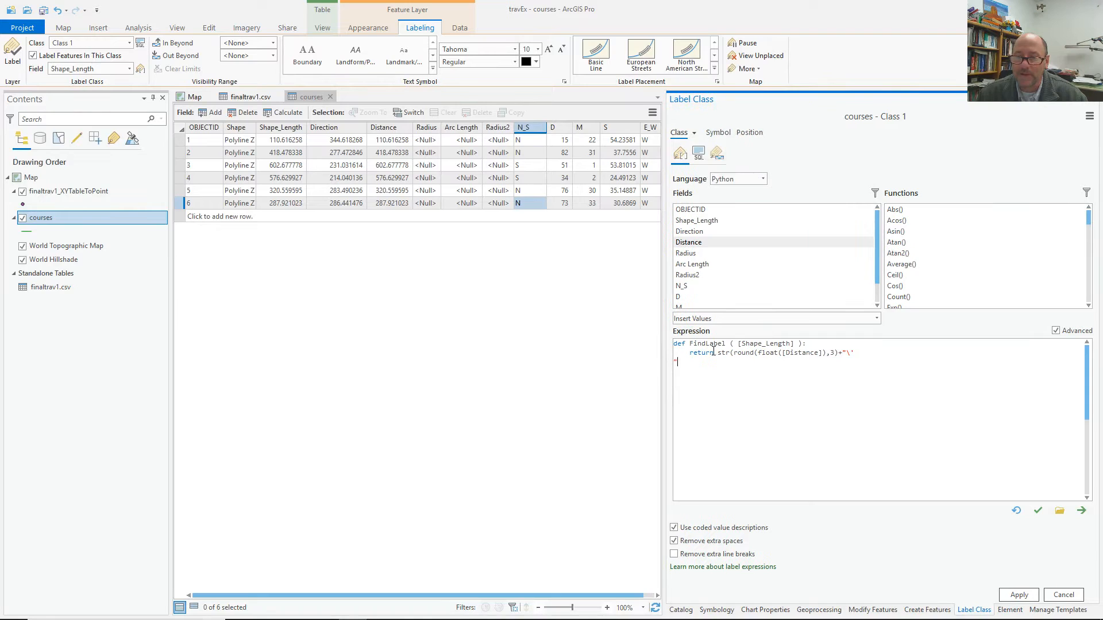
Append a line break, [N_S], [D] and a \N{degree sign} string to the label.
{"action": "left_click", "coordinate": [861, 353]}
{"action": "type", "text": "\" +"}
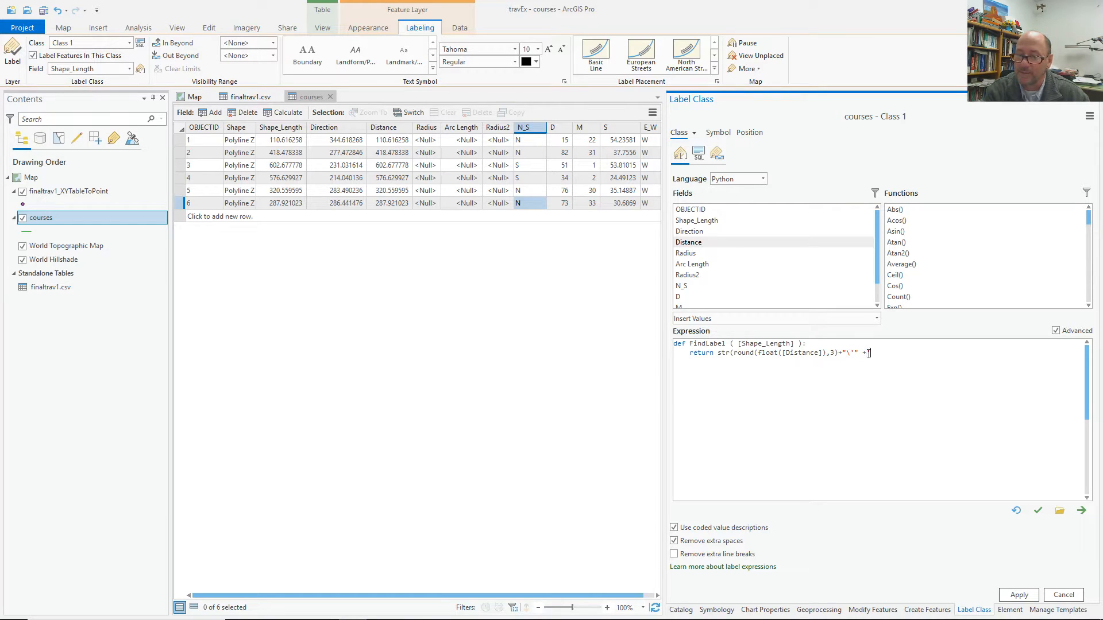
{"action": "type", "text": "\"\\n"}
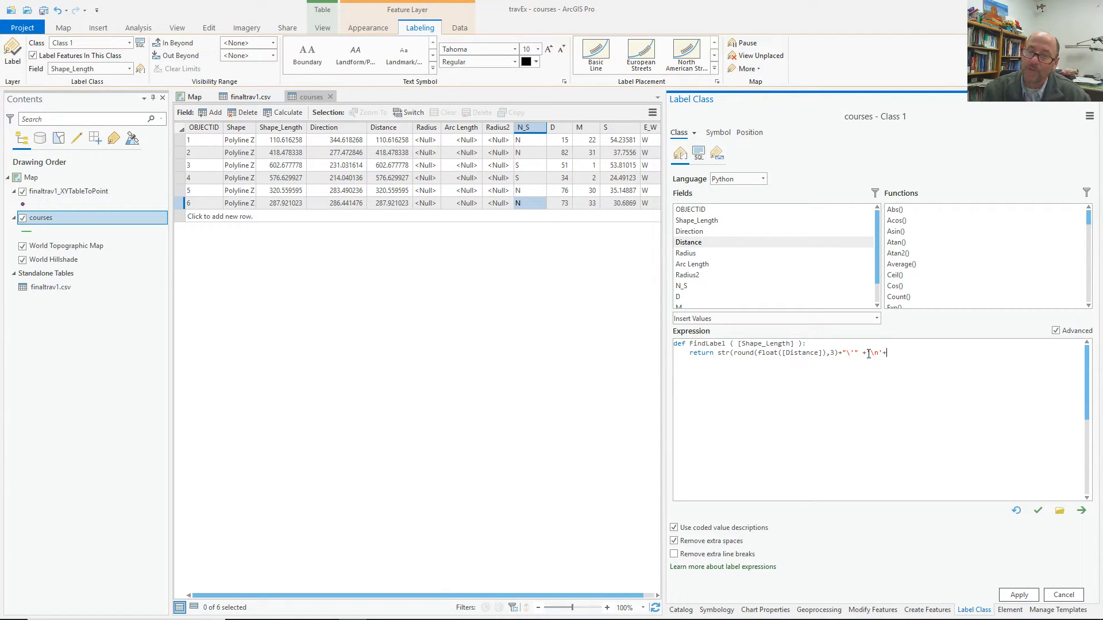
{"action": "double_click", "coordinate": [725, 284]}
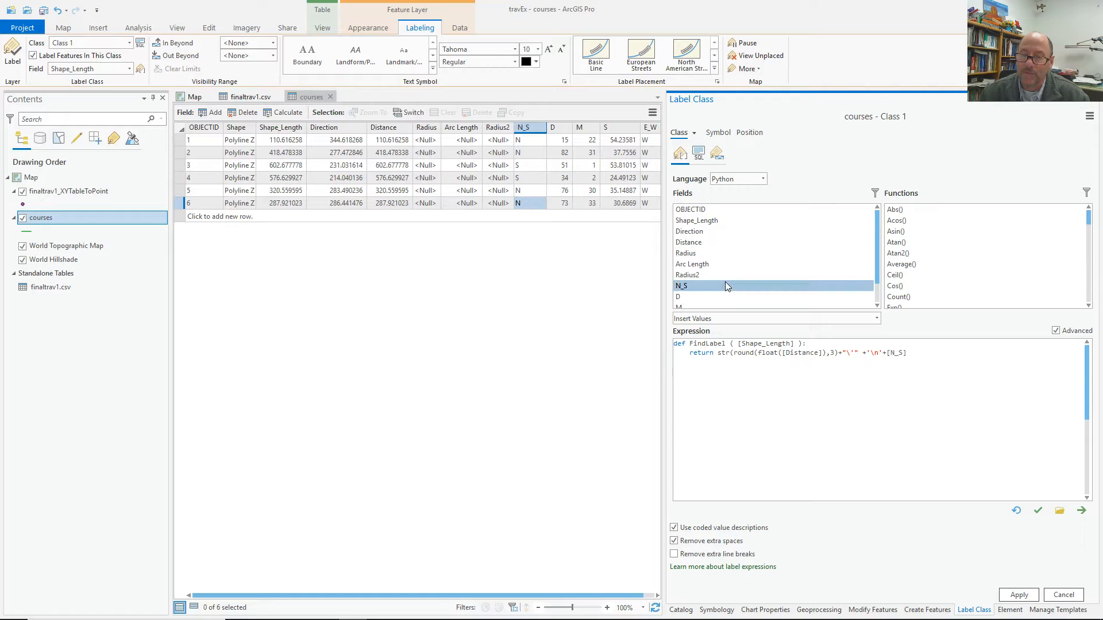
{"action": "left_click", "coordinate": [921, 353]}
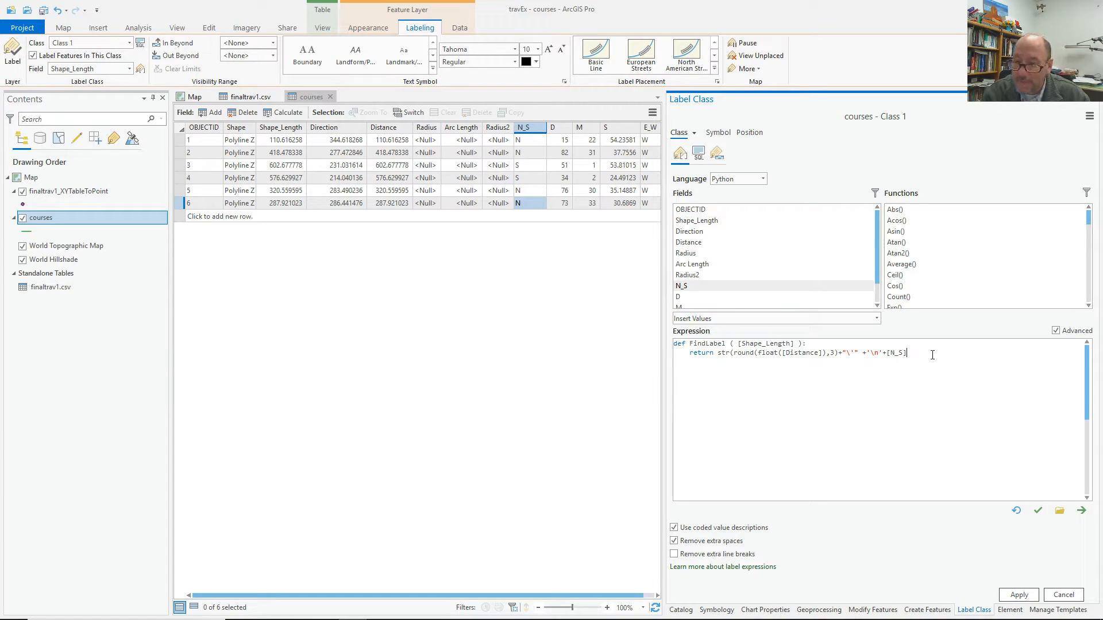
{"action": "double_click", "coordinate": [740, 296]}
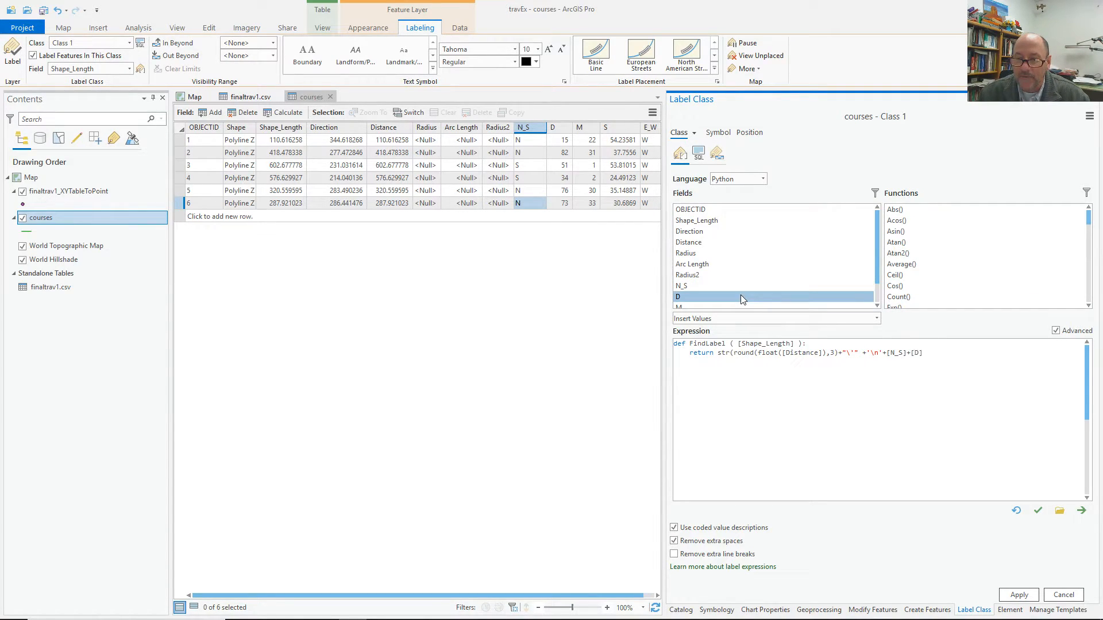
{"action": "left_click", "coordinate": [933, 354]}
{"action": "type", "text": "+"}
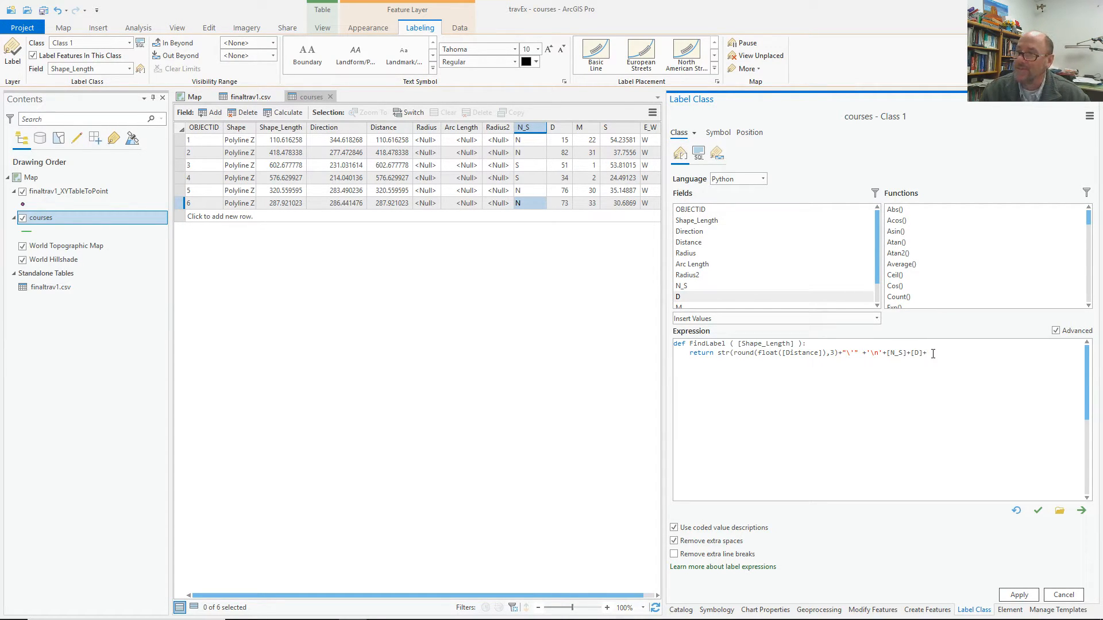
{"action": "type", "text": "\""}
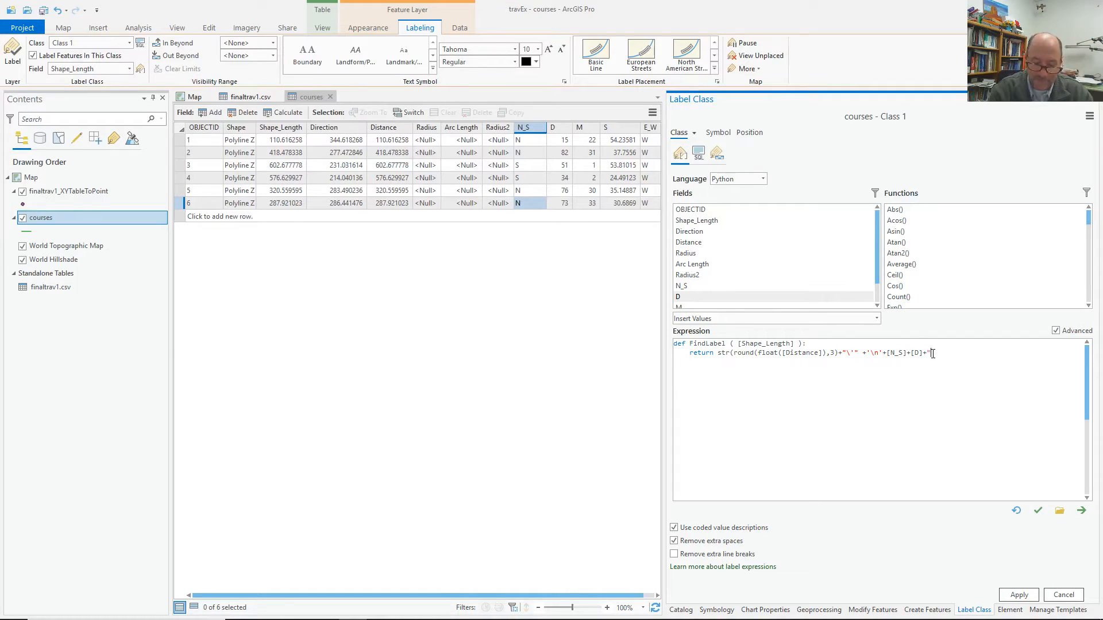
{"action": "type", "text": "°"}
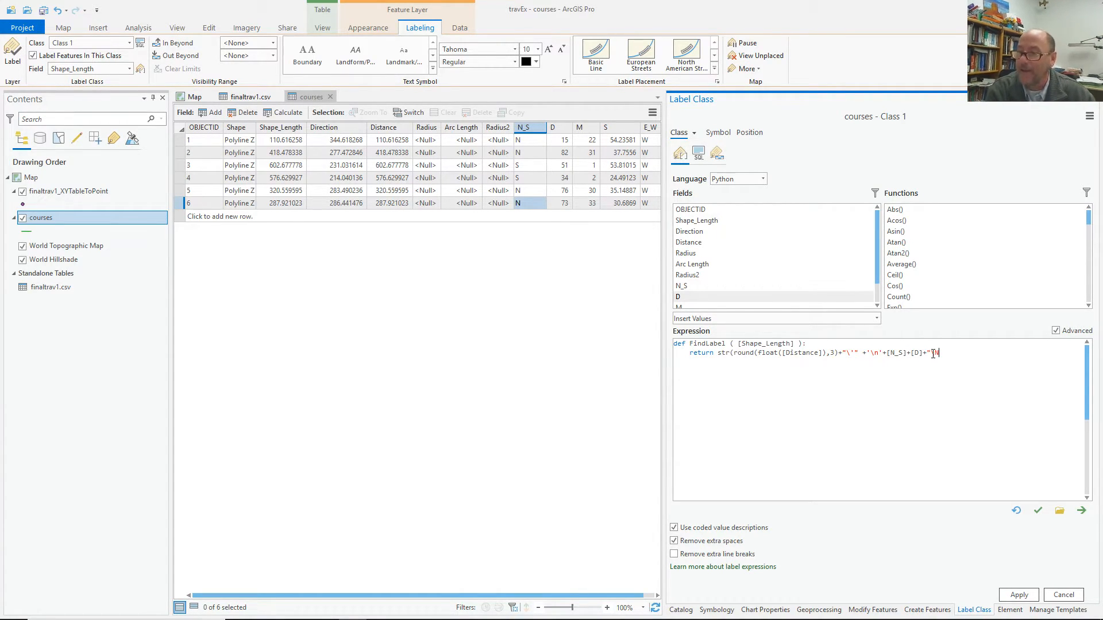
{"action": "type", "text": "{"}
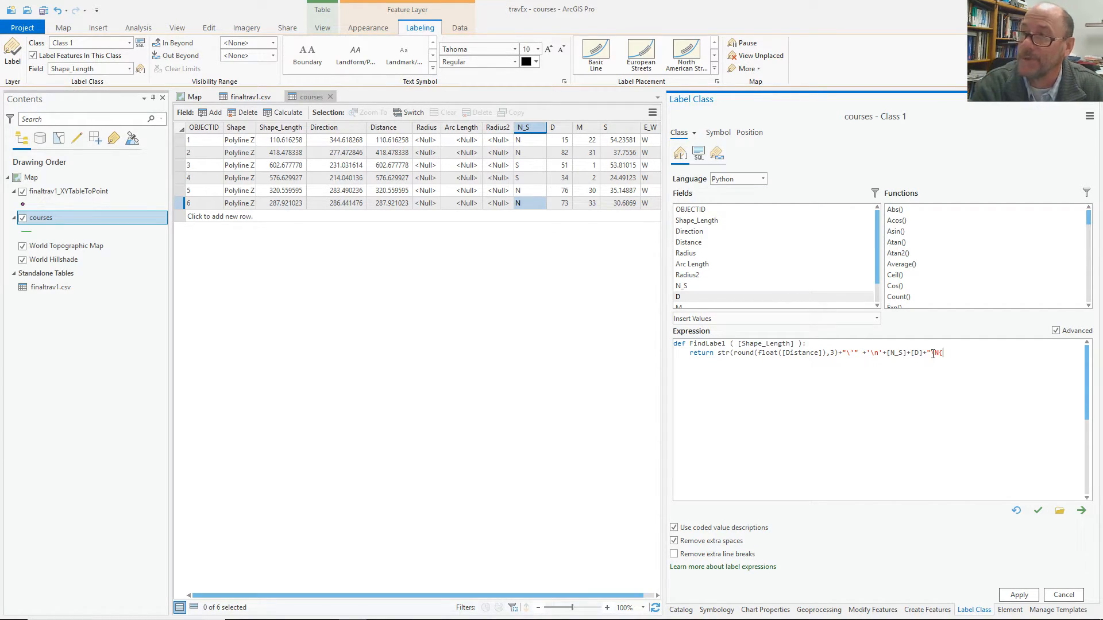
{"action": "type", "text": "deg"}
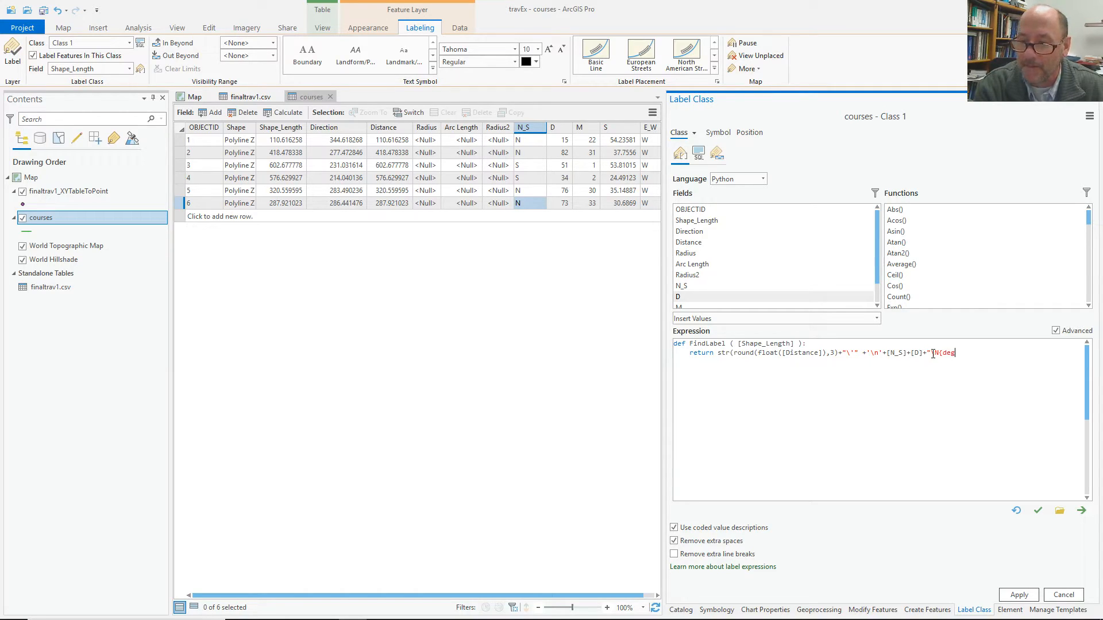
{"action": "type", "text": "ree s"}
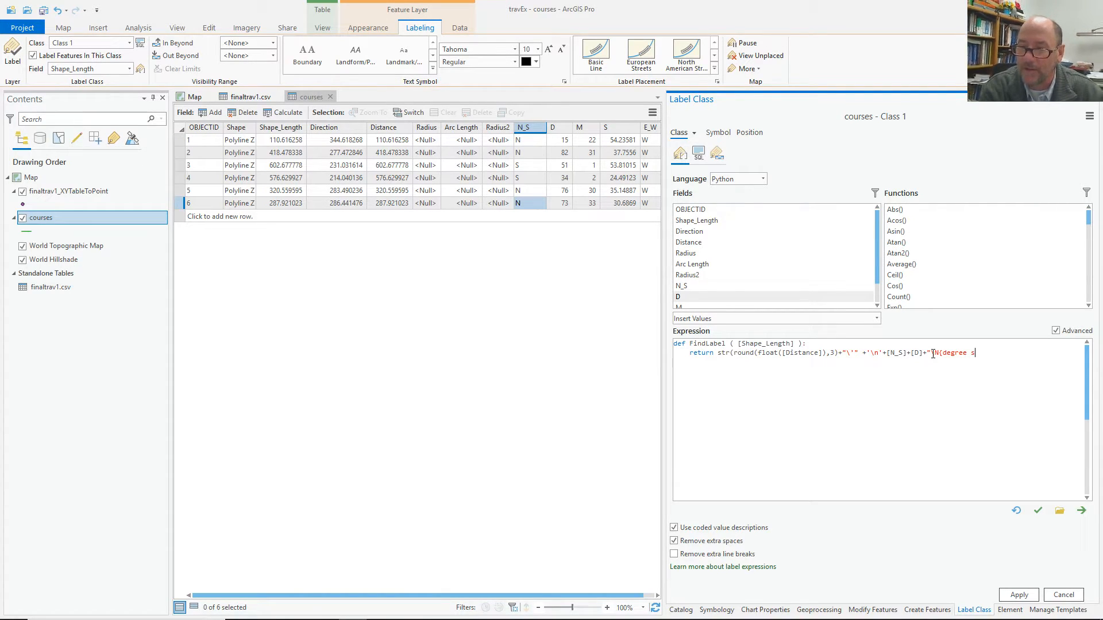
{"action": "type", "text": "ign"}
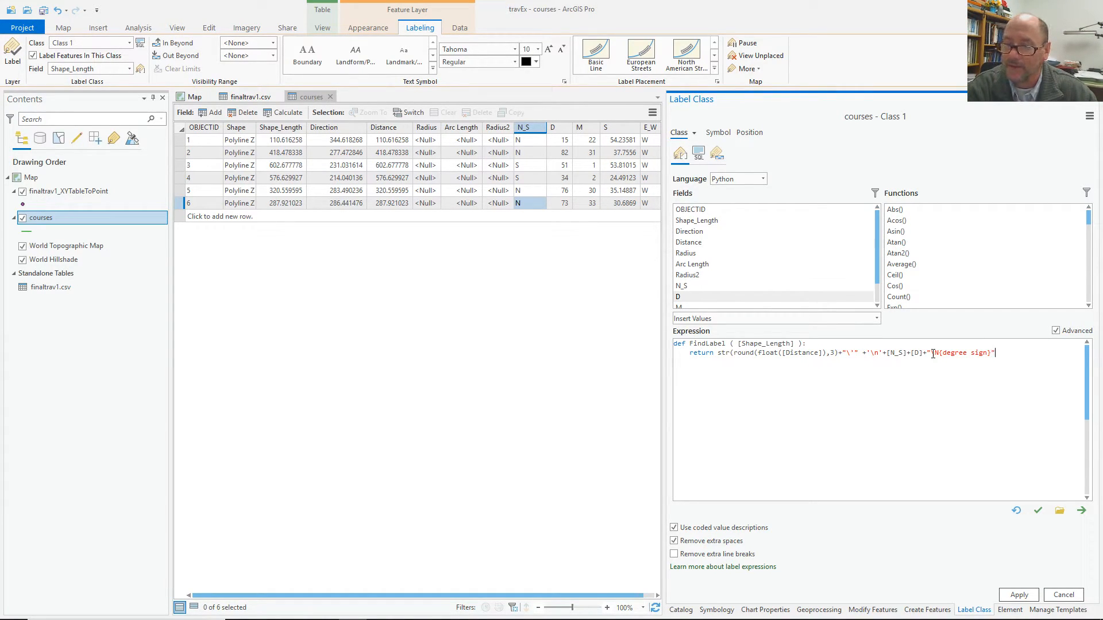
{"action": "type", "text": "}\"+"}
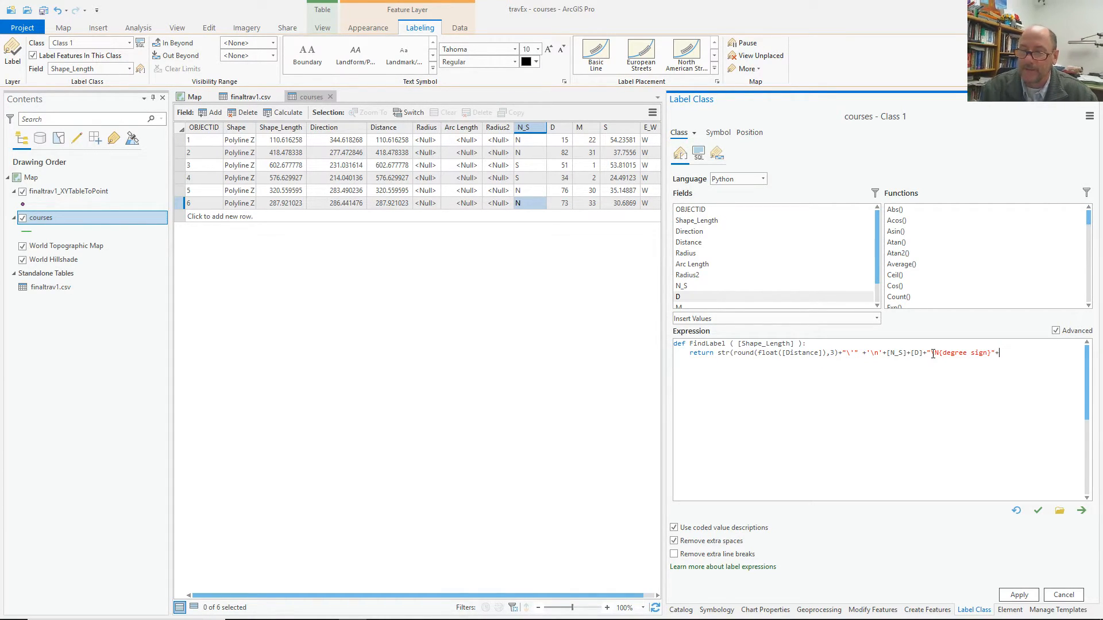
Add [M] with a minute mark and start the rounded seconds term.
{"action": "double_click", "coordinate": [726, 305]}
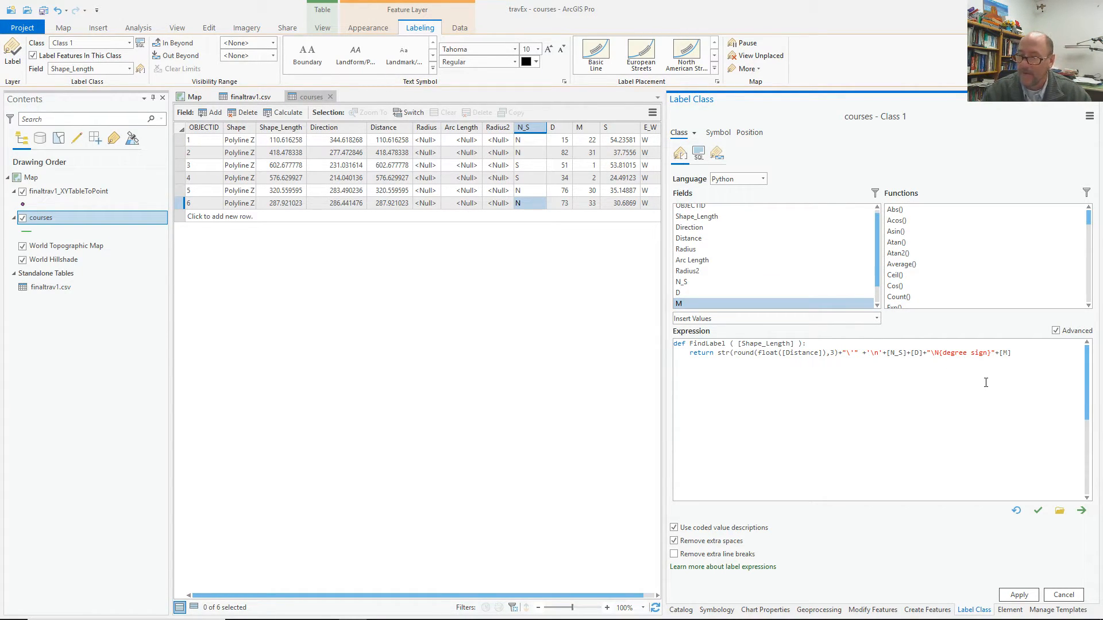
{"action": "left_click", "coordinate": [1021, 351]}
{"action": "type", "text": "+\"\\"}
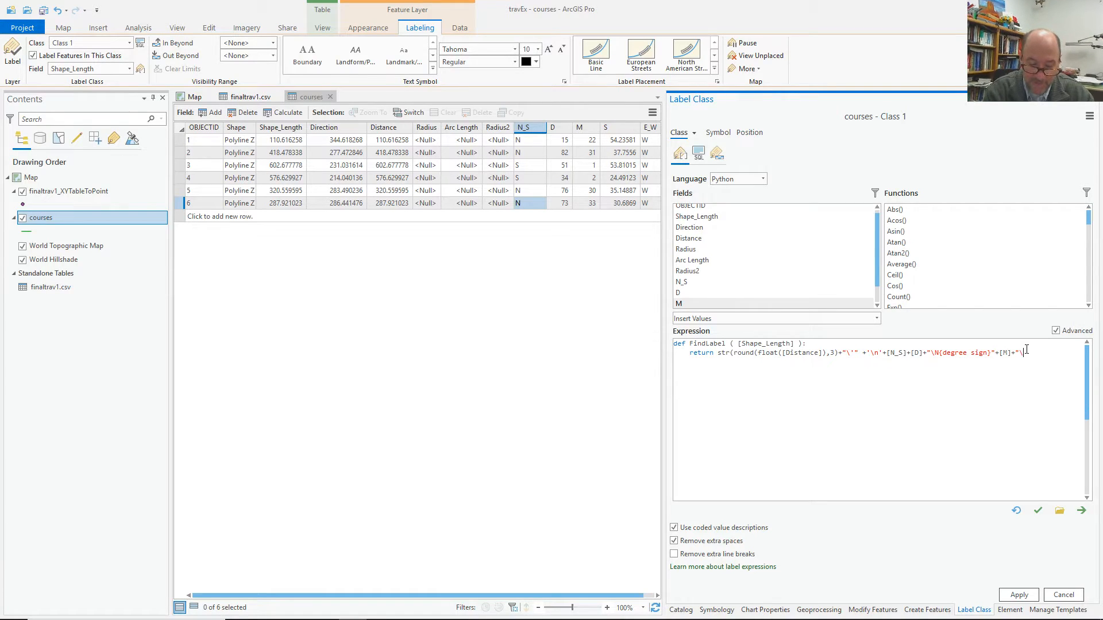
{"action": "type", "text": "'\""}
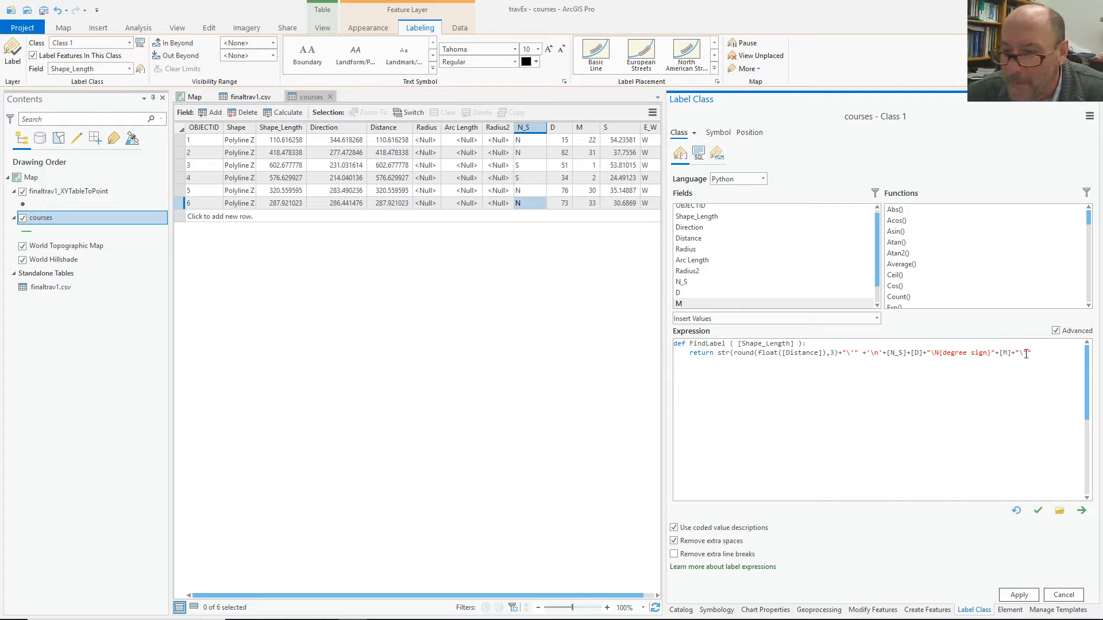
{"action": "type", "text": "\""}
{"action": "type", "text": "\""}
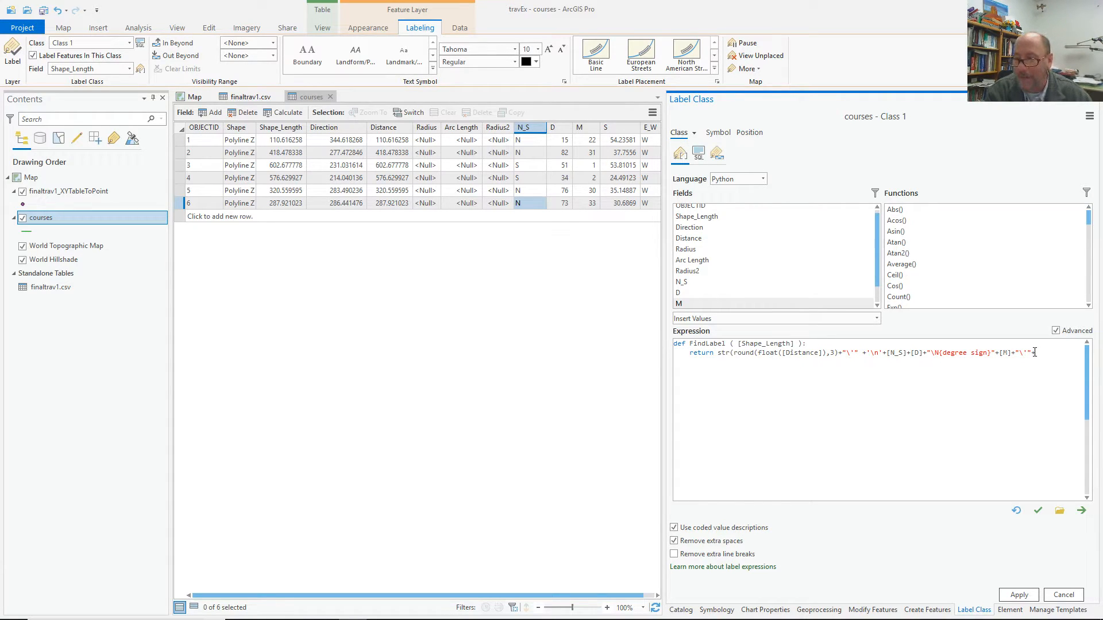
{"action": "type", "text": "str("}
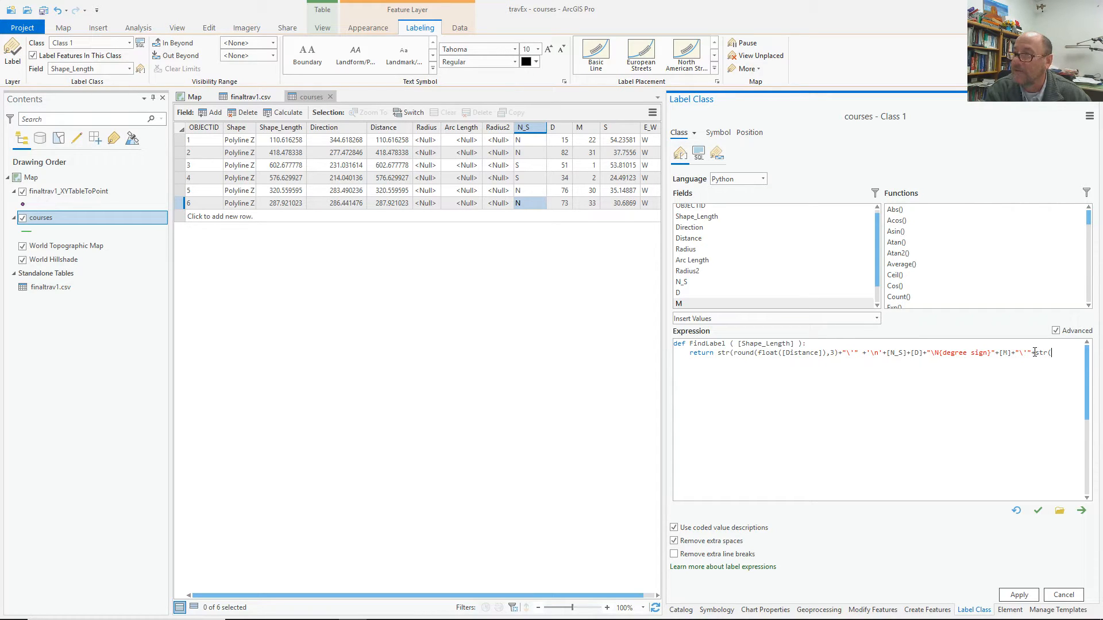
{"action": "type", "text": "round"}
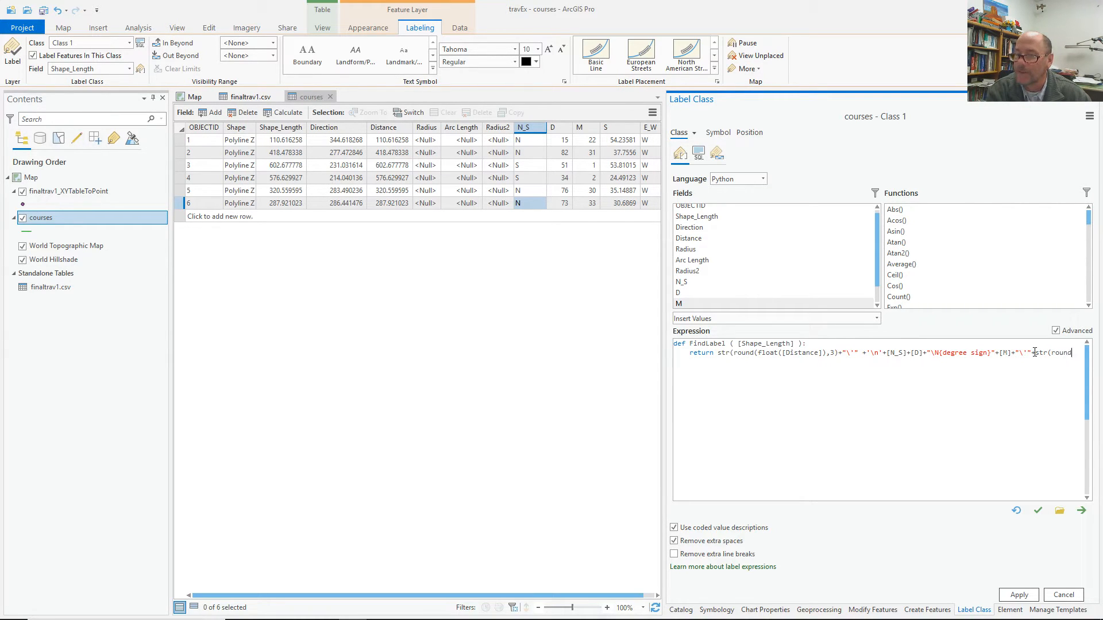
{"action": "type", "text": "("}
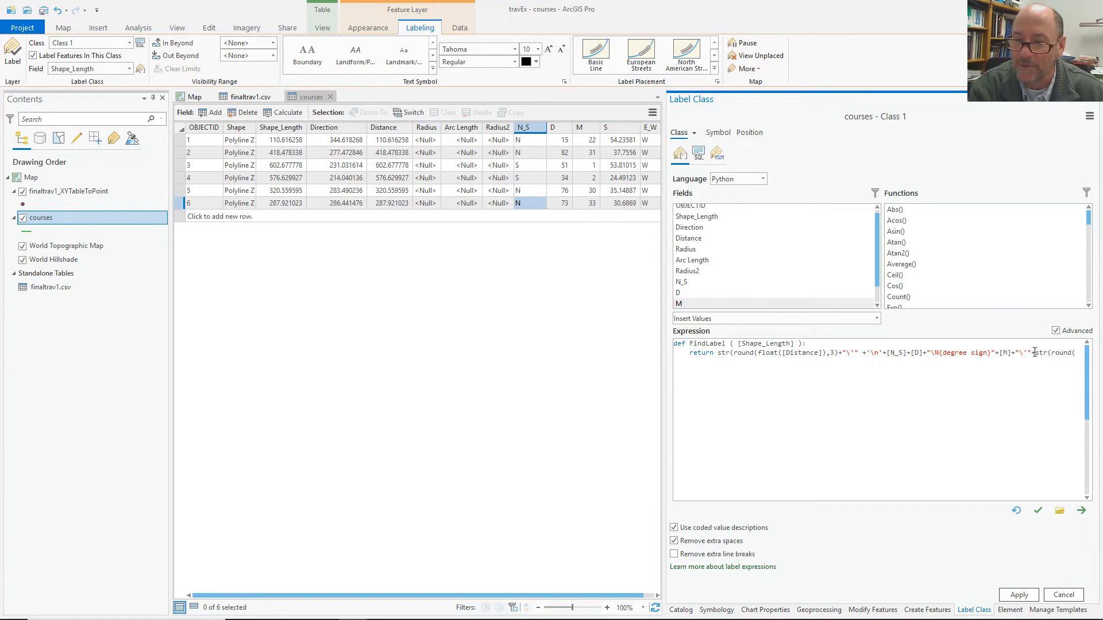
{"action": "type", "text": "float"}
Insert the S field into the rounded seconds term and balance its parentheses.
{"action": "left_click_drag", "start_coordinate": [664, 405], "coordinate": [359, 403]}
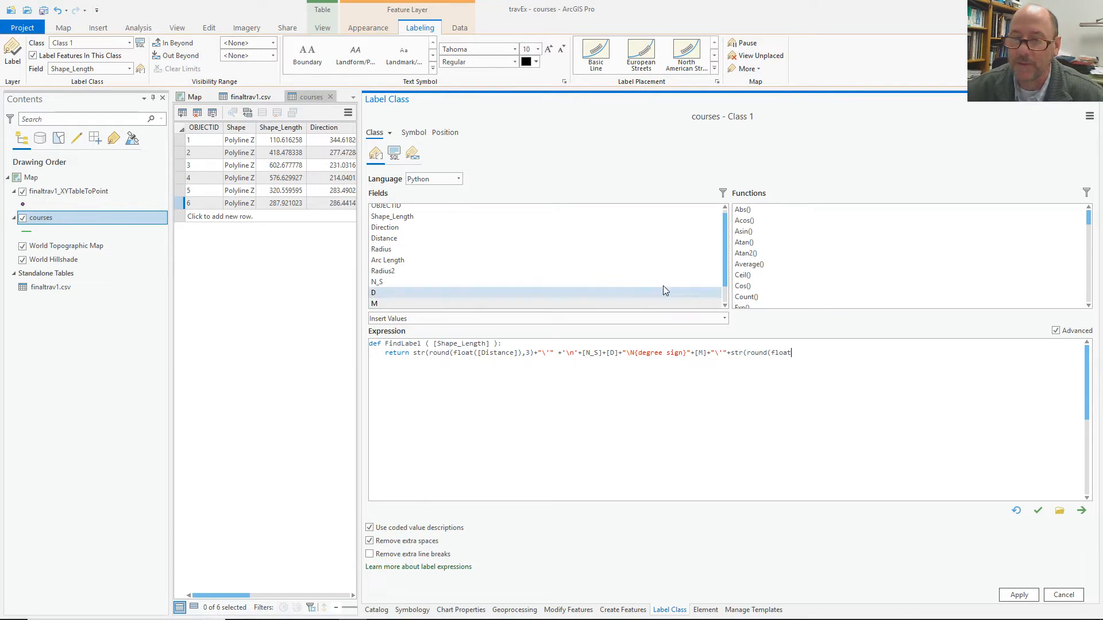
{"action": "scroll", "coordinate": [679, 291], "scroll_direction": "down", "scroll_amount": 1}
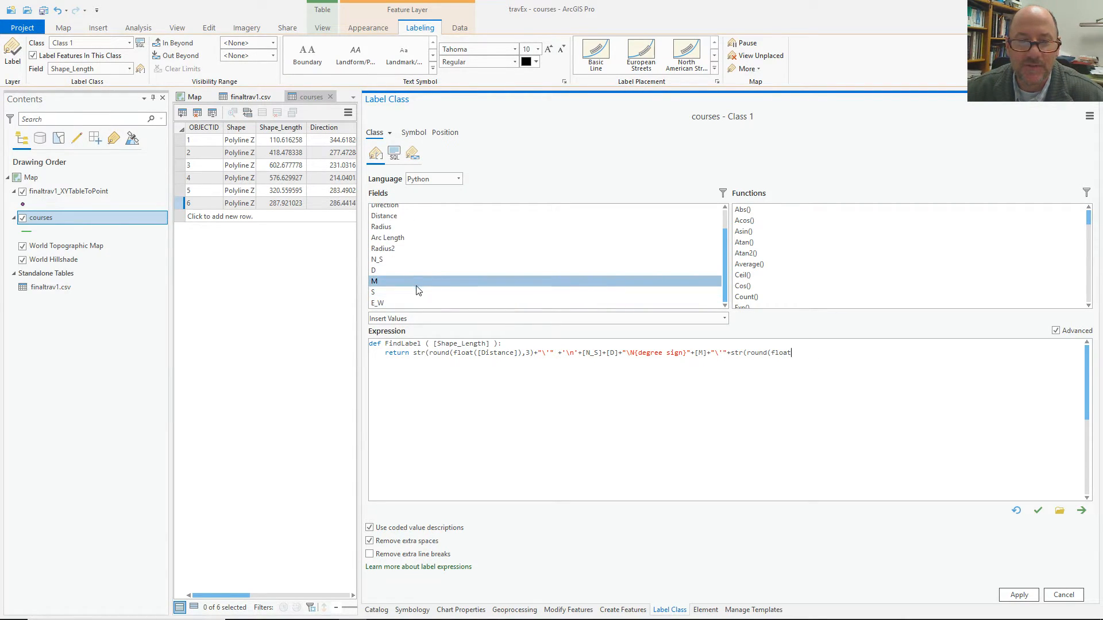
{"action": "double_click", "coordinate": [416, 289]}
{"action": "left_click", "coordinate": [825, 352]}
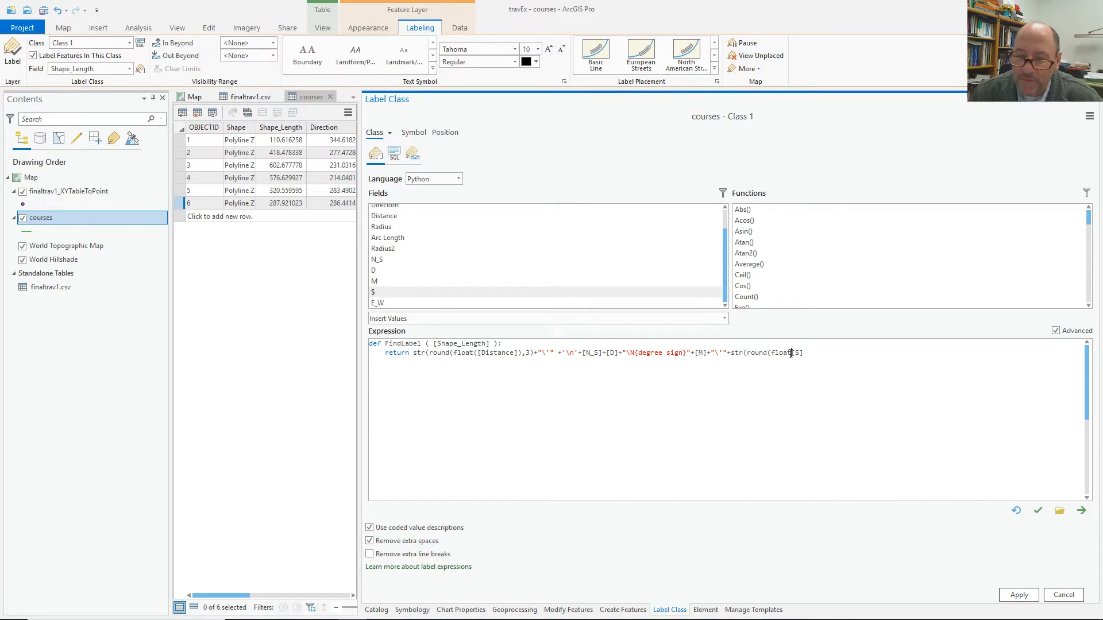
{"action": "left_click", "coordinate": [792, 353]}
{"action": "type", "text": "("}
{"action": "left_click", "coordinate": [811, 353]}
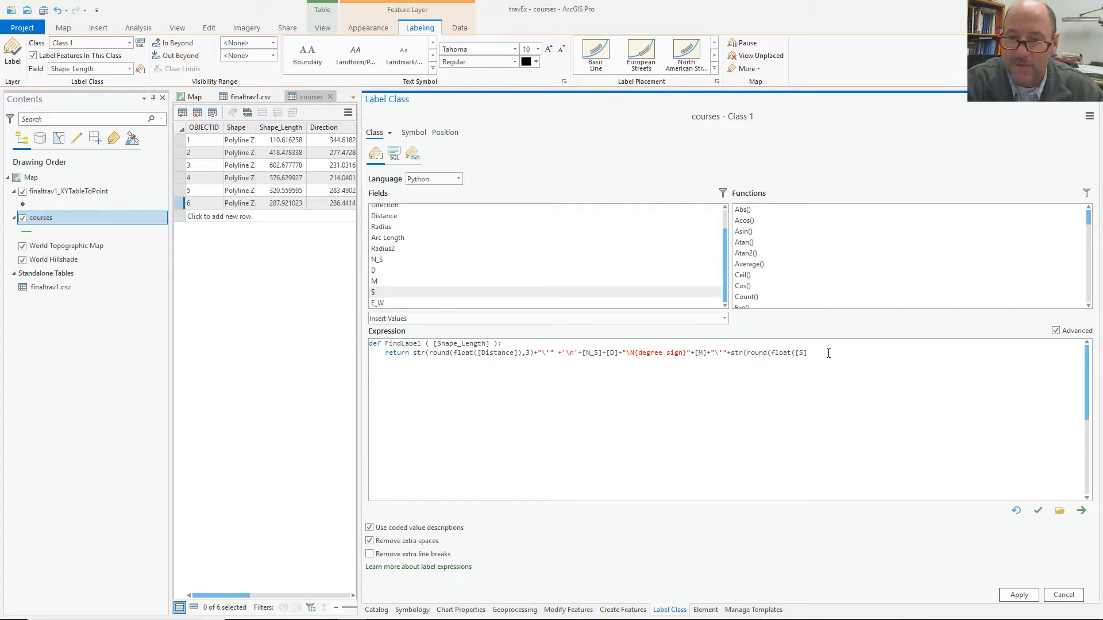
{"action": "type", "text": "),1"}
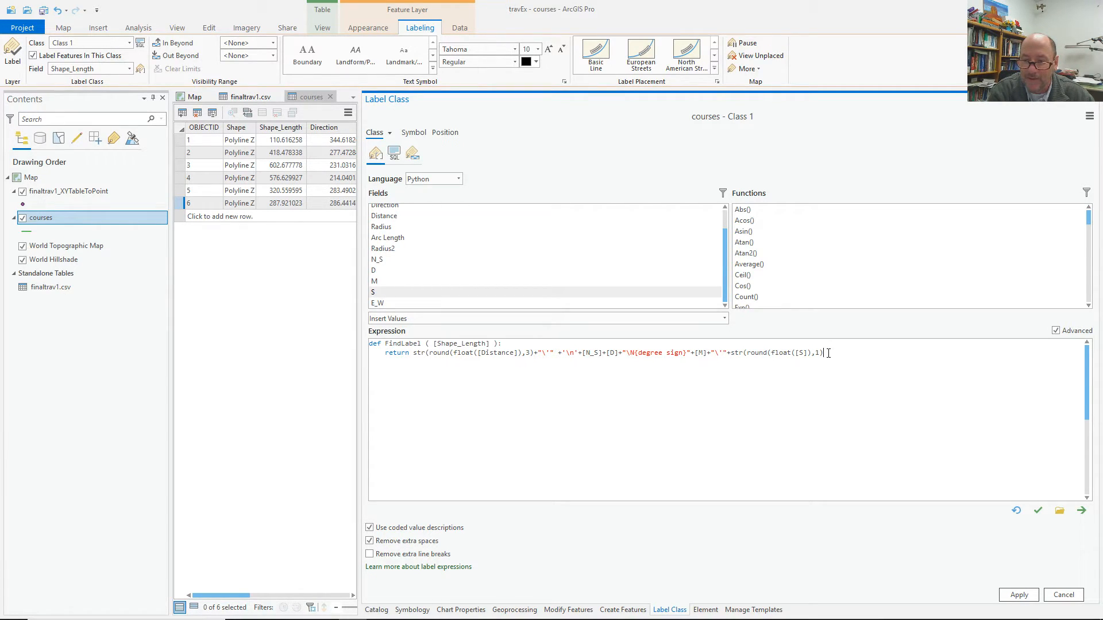
{"action": "type", "text": "))"}
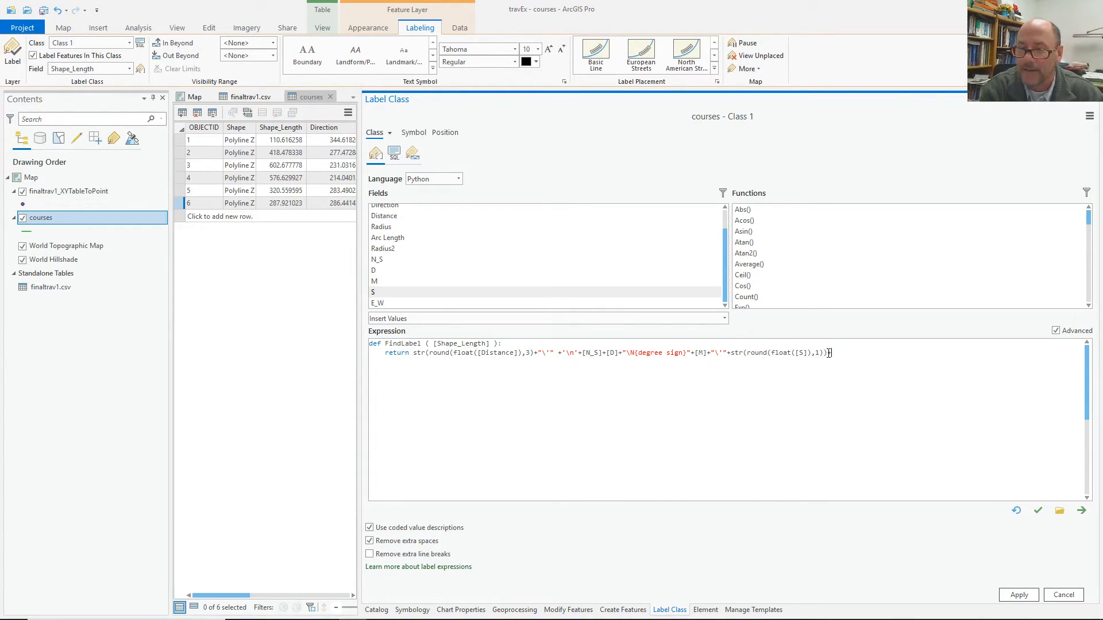
Append a \N{quotation mark} seconds mark and the E_W field, then verify the expression.
{"action": "type", "text": "+\"\\N"}
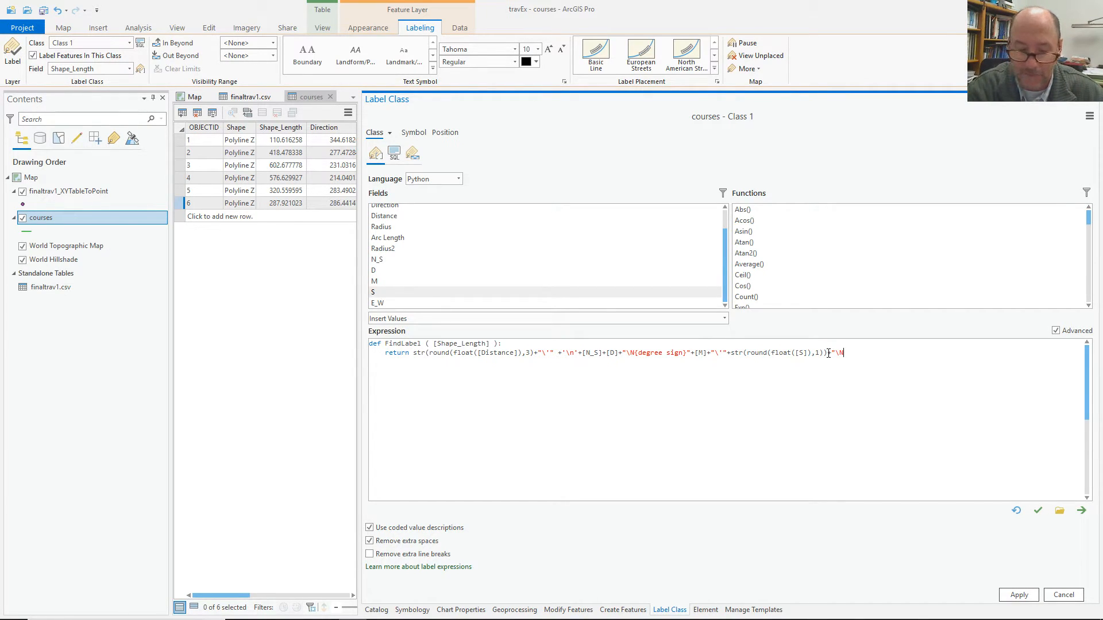
{"action": "type", "text": "{qu"}
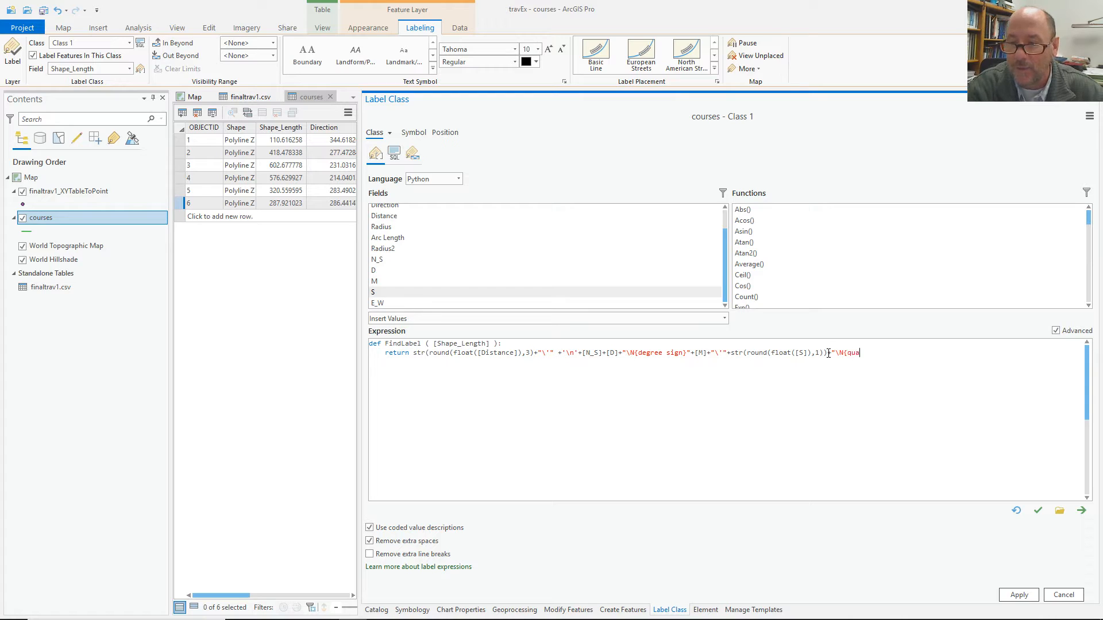
{"action": "type", "text": "otation"}
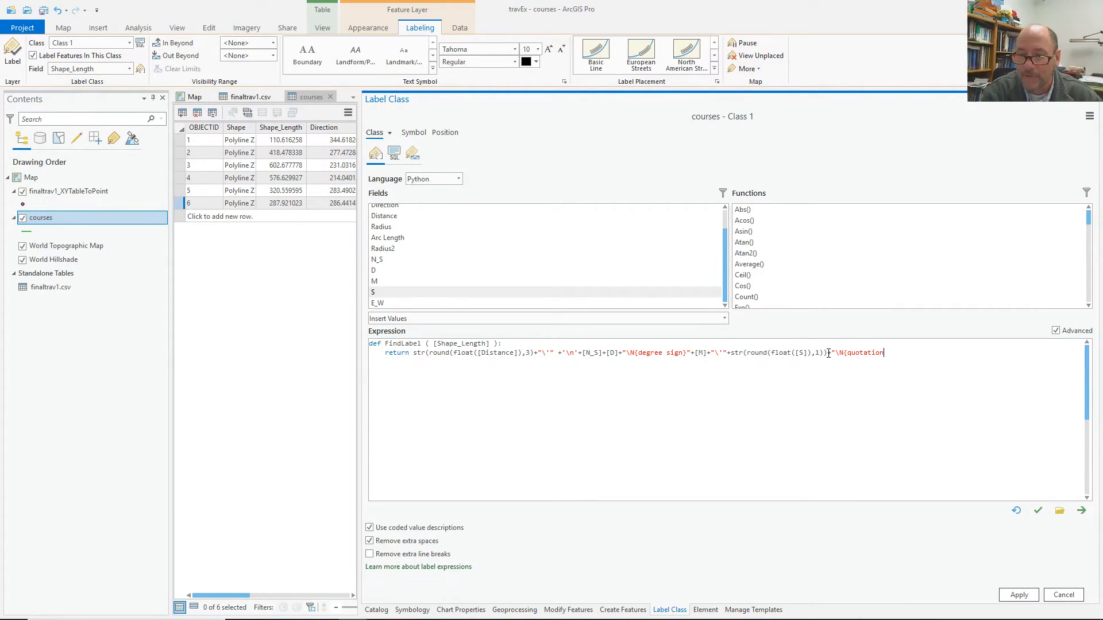
{"action": "type", "text": " m"}
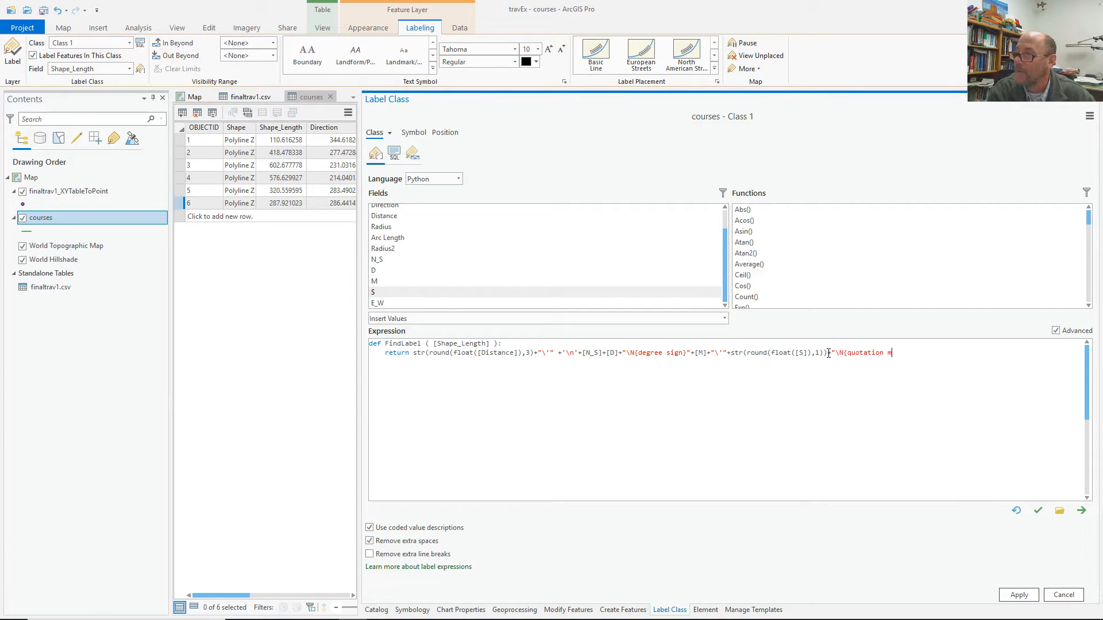
{"action": "type", "text": "ark}"}
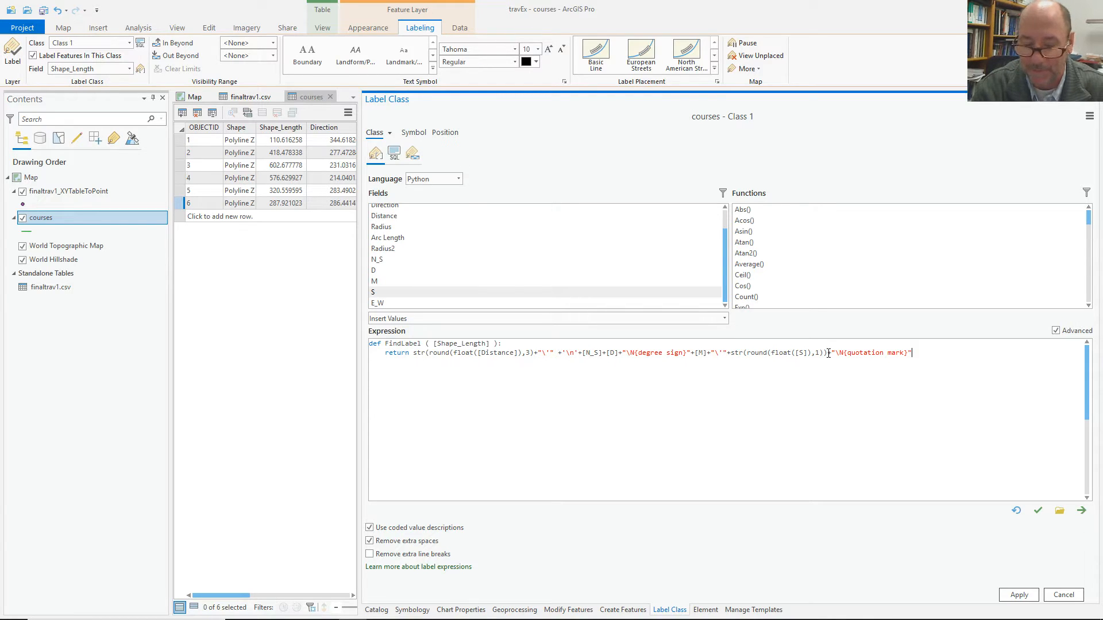
{"action": "type", "text": "+"}
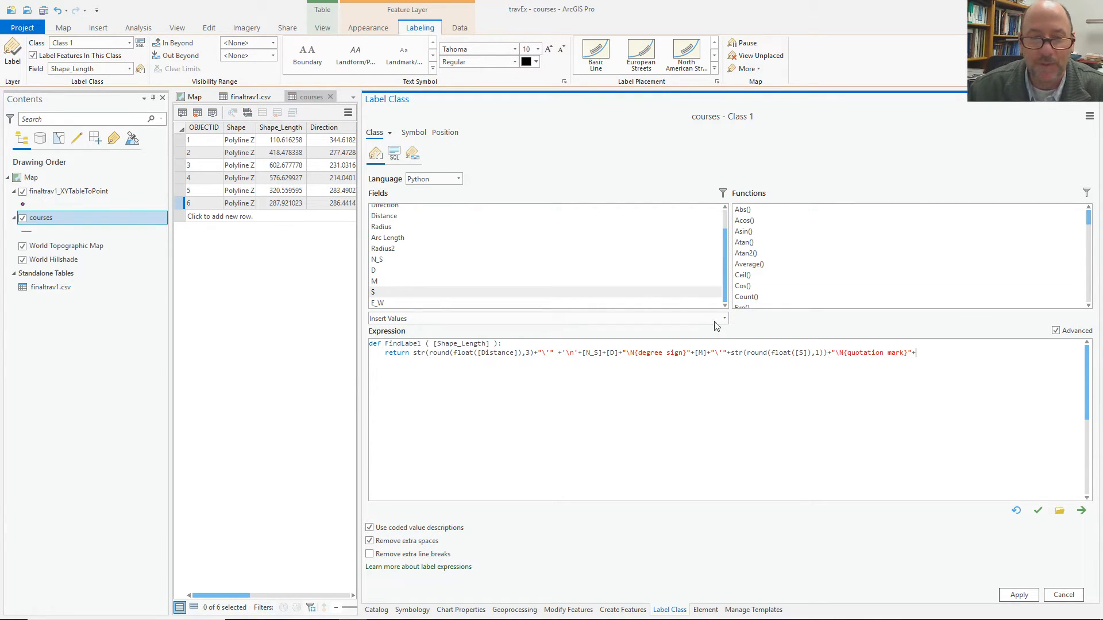
{"action": "left_click", "coordinate": [502, 302]}
{"action": "double_click", "coordinate": [502, 302]}
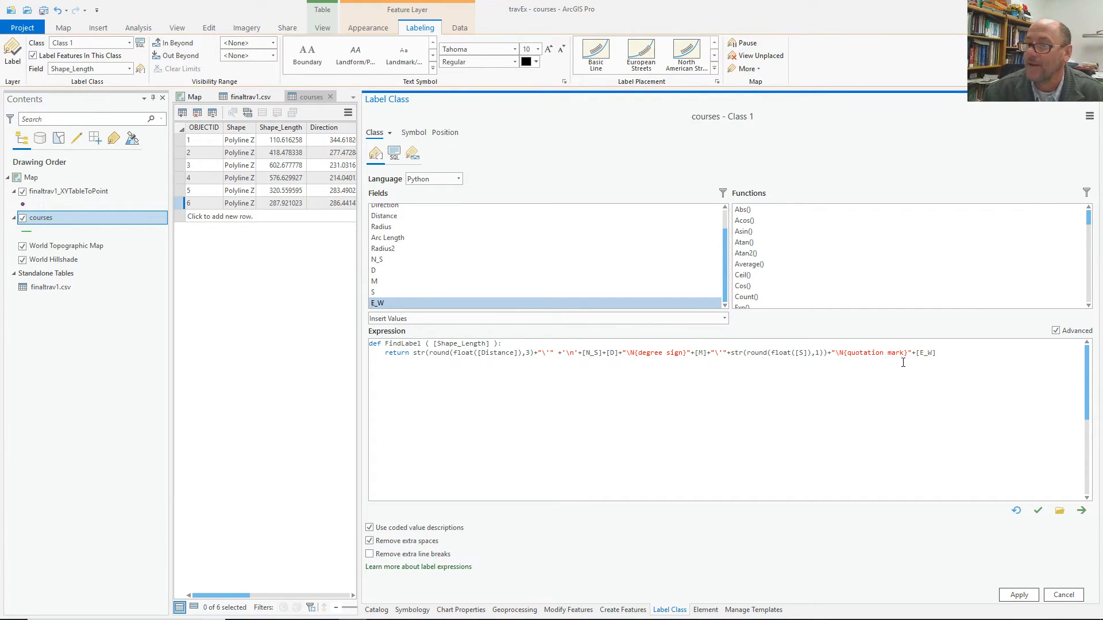
{"action": "left_click", "coordinate": [1037, 510]}
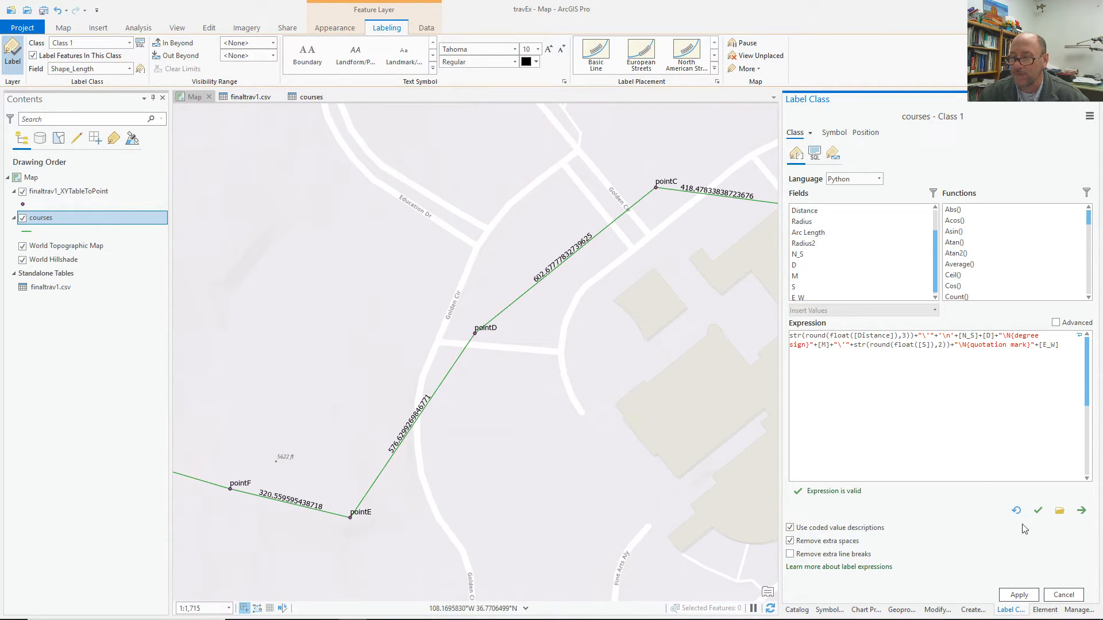
Apply the expression so courses read distance over bearing, e.g. 418.478' N82°31'37.76"W.
{"action": "left_click", "coordinate": [1022, 596]}
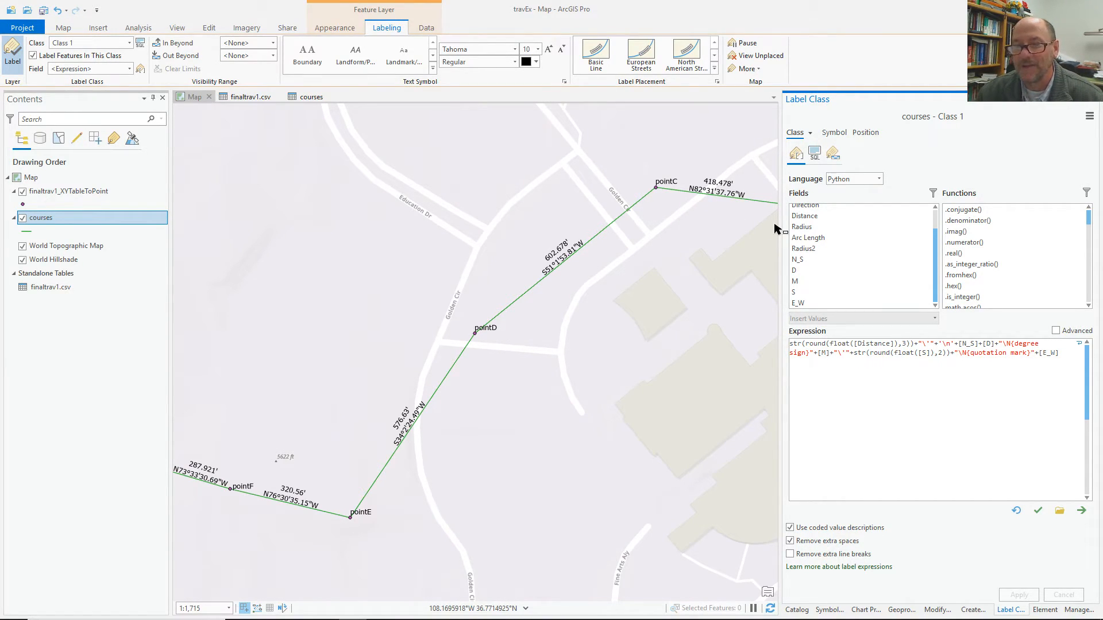
{"action": "left_click", "coordinate": [866, 133]}
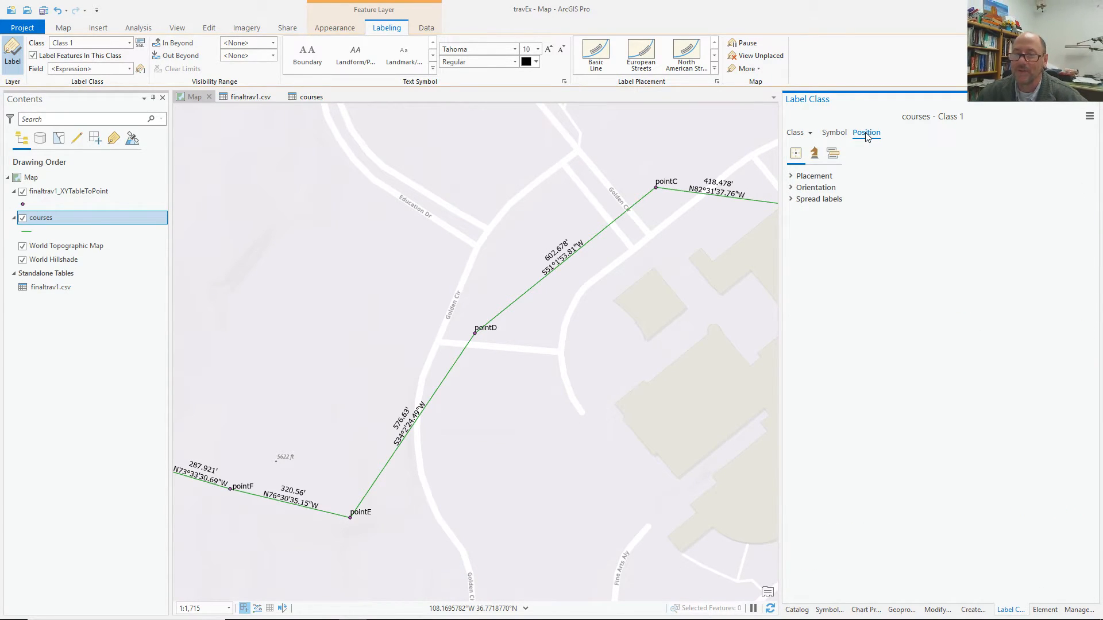
{"action": "left_click", "coordinate": [804, 179]}
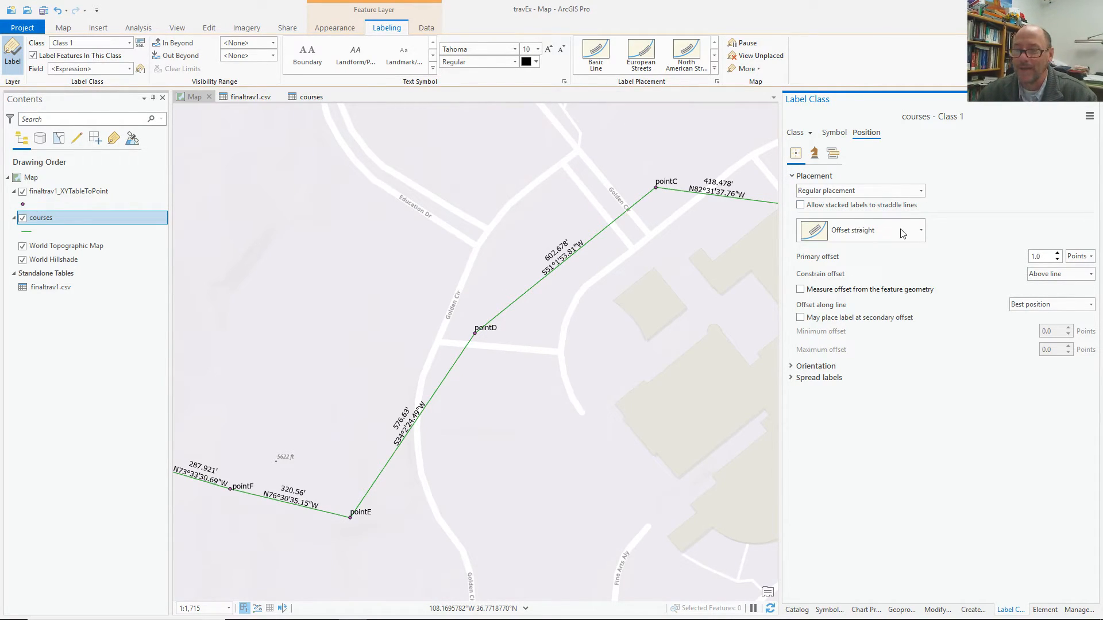
Set the courses label Y offset to -10 pt, then select the finaltrav1_XYTableToPoint layer.
{"action": "left_click", "coordinate": [836, 132]}
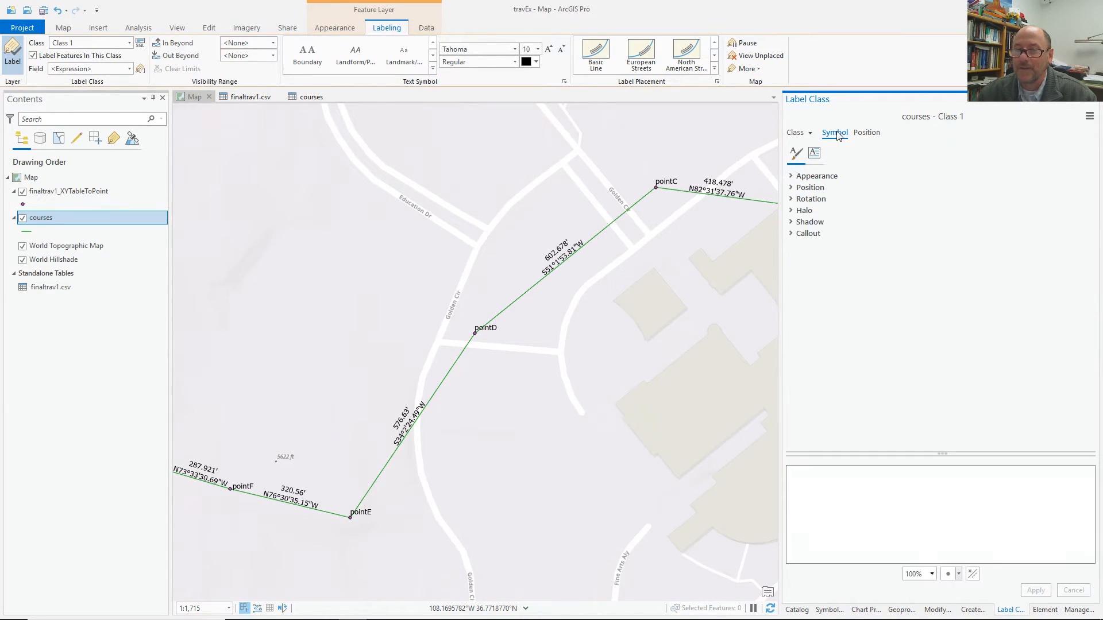
{"action": "left_click", "coordinate": [790, 188]}
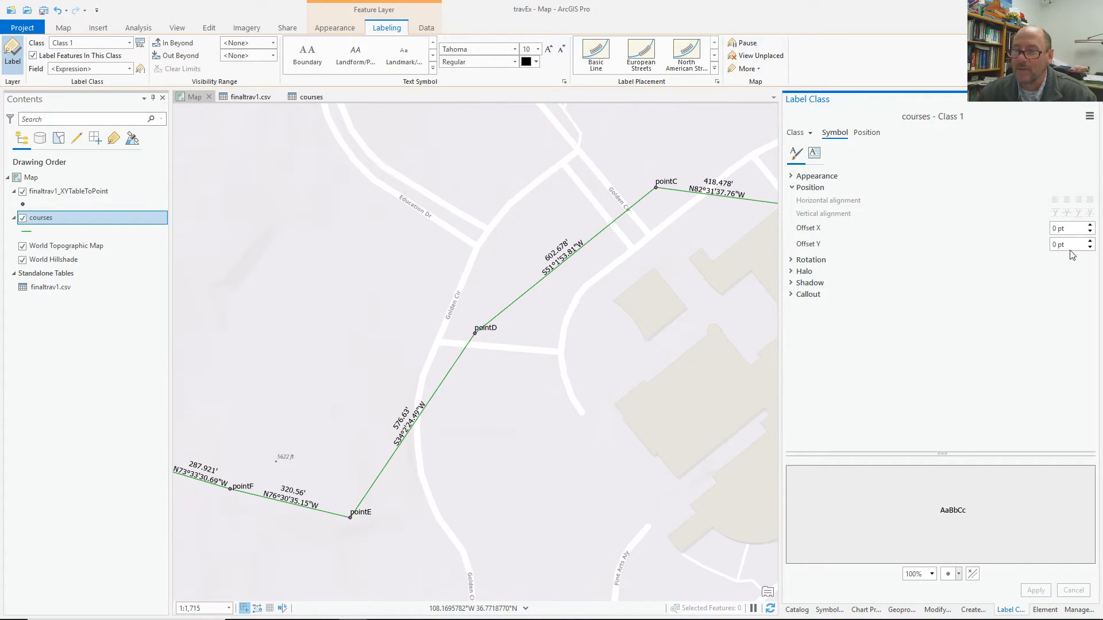
{"action": "left_click", "coordinate": [1089, 248]}
{"action": "left_click", "coordinate": [1089, 248]}
{"action": "left_click", "coordinate": [1089, 248]}
{"action": "left_click", "coordinate": [1089, 249]}
{"action": "left_click", "coordinate": [1089, 248]}
{"action": "left_click", "coordinate": [1089, 248]}
{"action": "left_click", "coordinate": [1089, 248]}
{"action": "left_click", "coordinate": [1036, 591]}
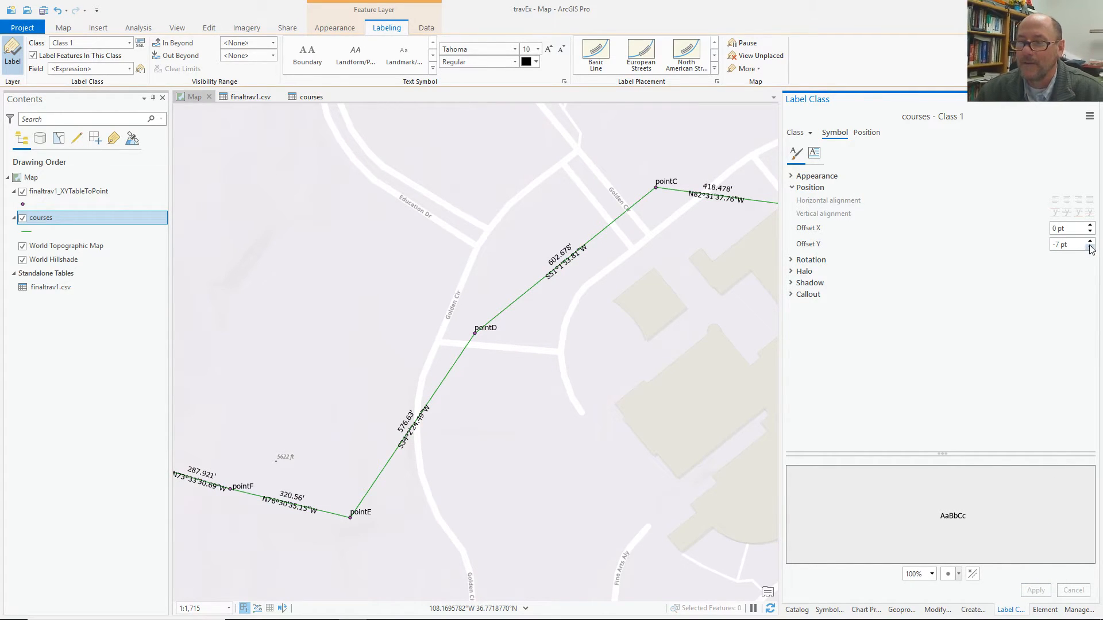
{"action": "left_click", "coordinate": [1090, 248]}
{"action": "left_click", "coordinate": [1090, 248]}
{"action": "left_click", "coordinate": [1089, 247]}
{"action": "left_click", "coordinate": [1036, 591]}
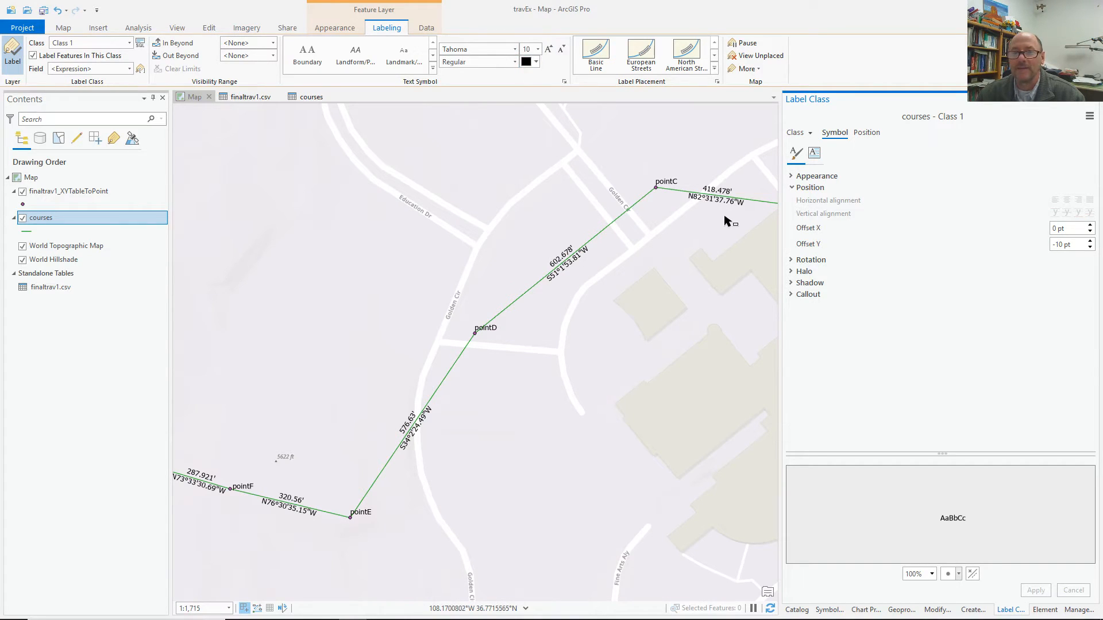
{"action": "left_click_drag", "start_coordinate": [635, 315], "coordinate": [426, 276]}
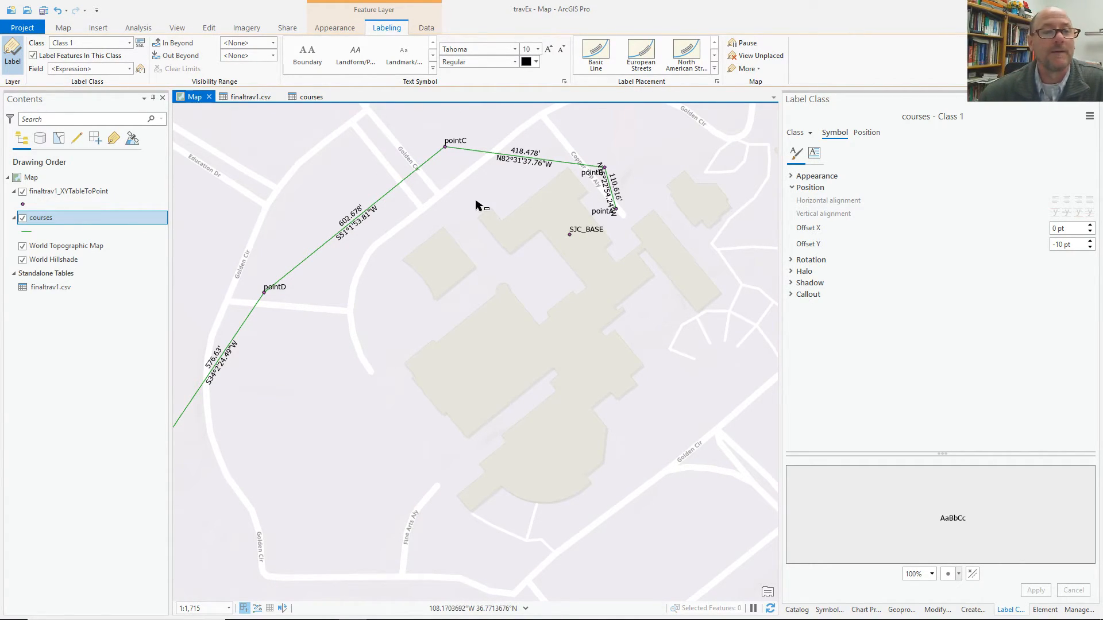
{"action": "left_click", "coordinate": [82, 192]}
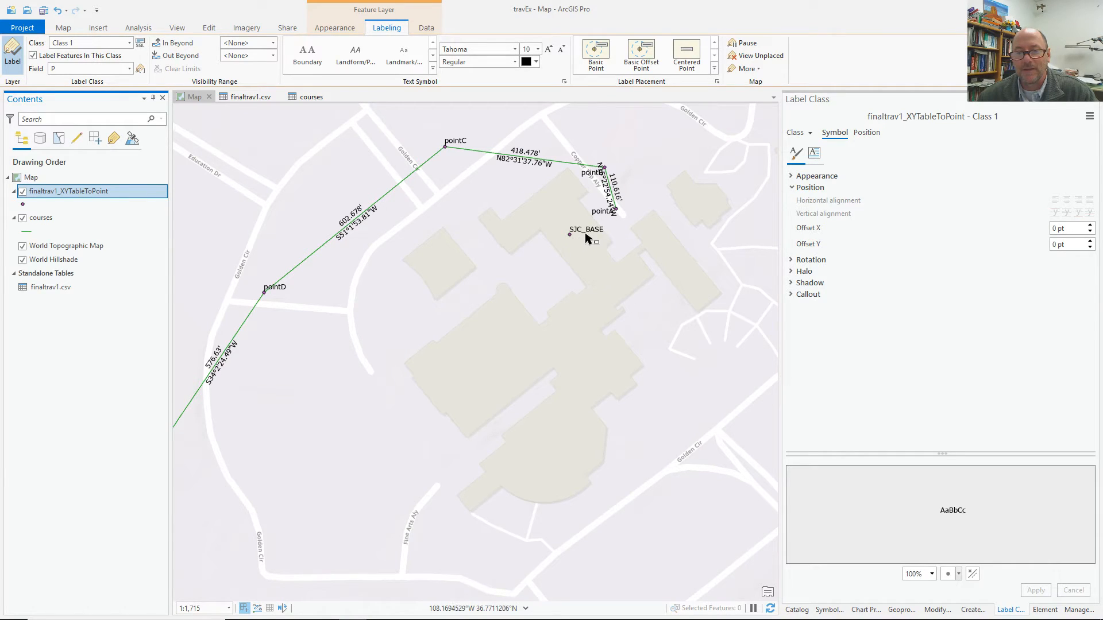
Create a second label class named 'base' on the traverse points layer.
{"action": "left_click", "coordinate": [129, 43]}
{"action": "left_click", "coordinate": [97, 72]}
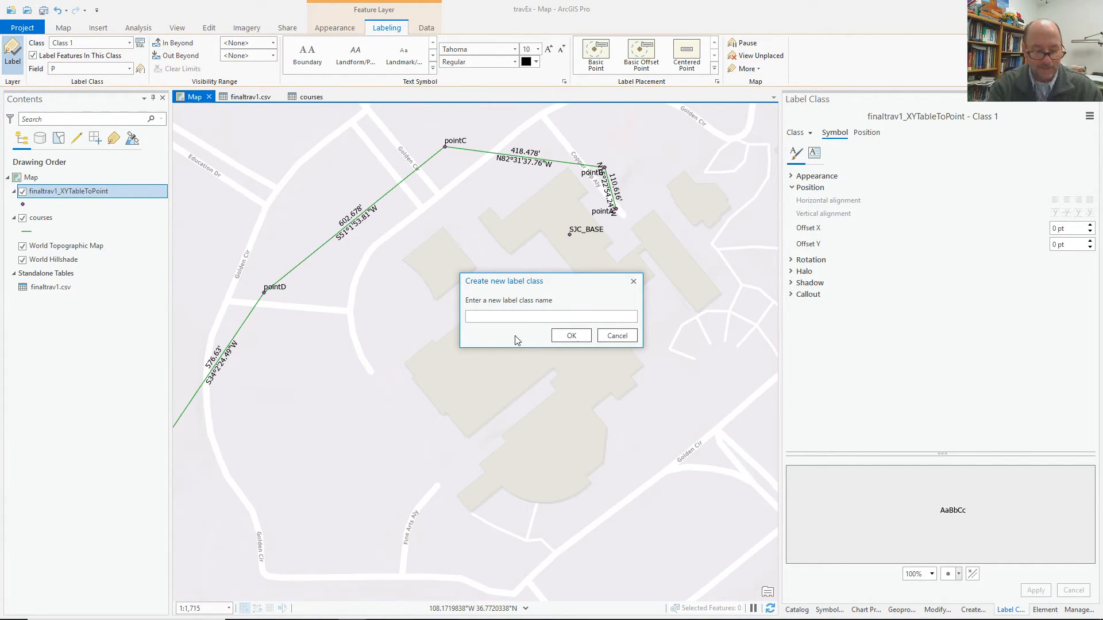
{"action": "type", "text": "base"}
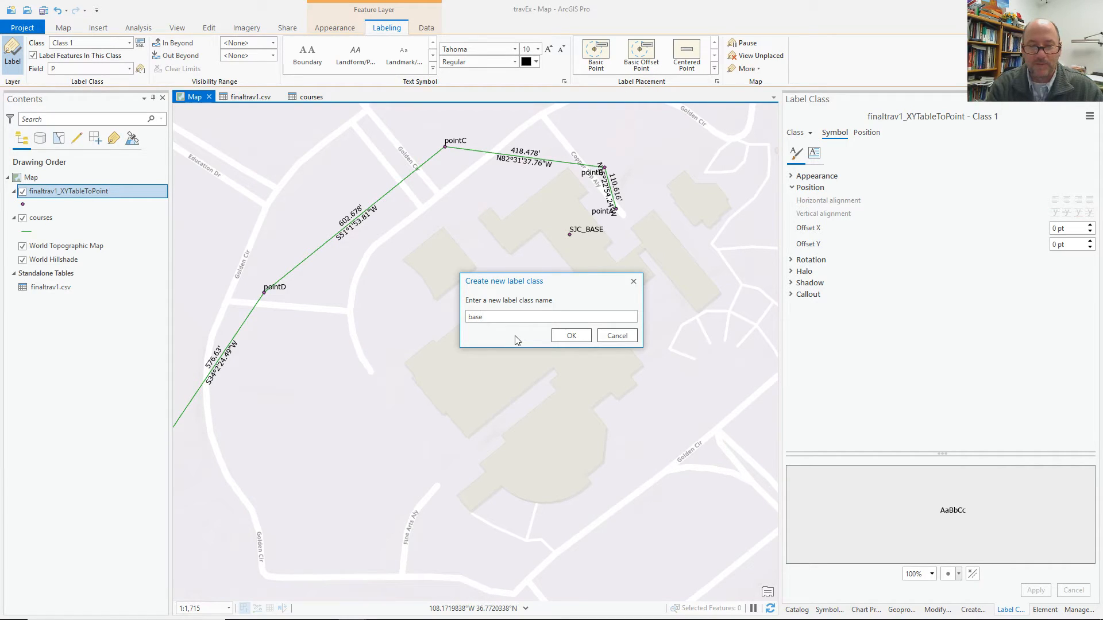
{"action": "left_click", "coordinate": [572, 336]}
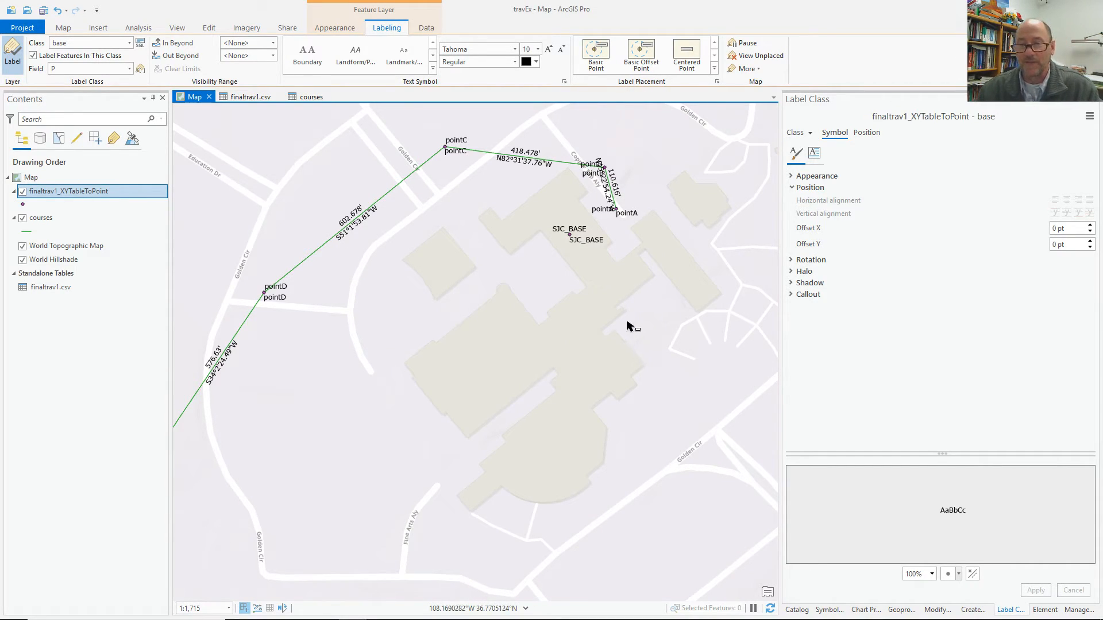
{"action": "left_click", "coordinate": [141, 44]}
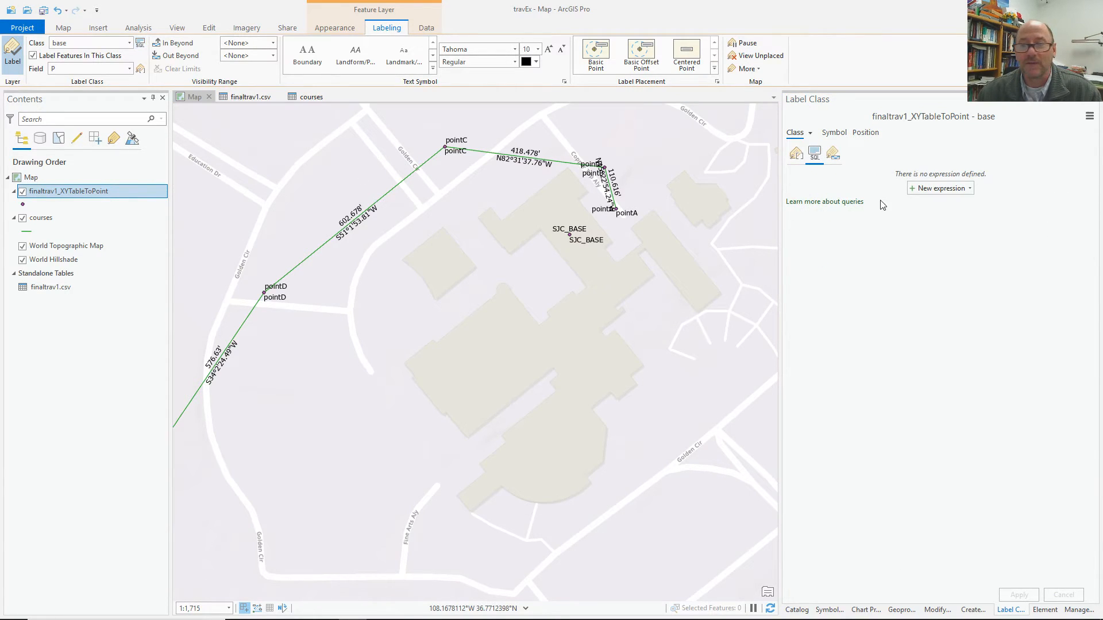
Start a clause on field P, look up point names in finaltrav1.csv, then discard it.
{"action": "left_click", "coordinate": [928, 187]}
{"action": "left_click", "coordinate": [925, 219]}
{"action": "left_click", "coordinate": [974, 218]}
{"action": "left_click", "coordinate": [911, 218]}
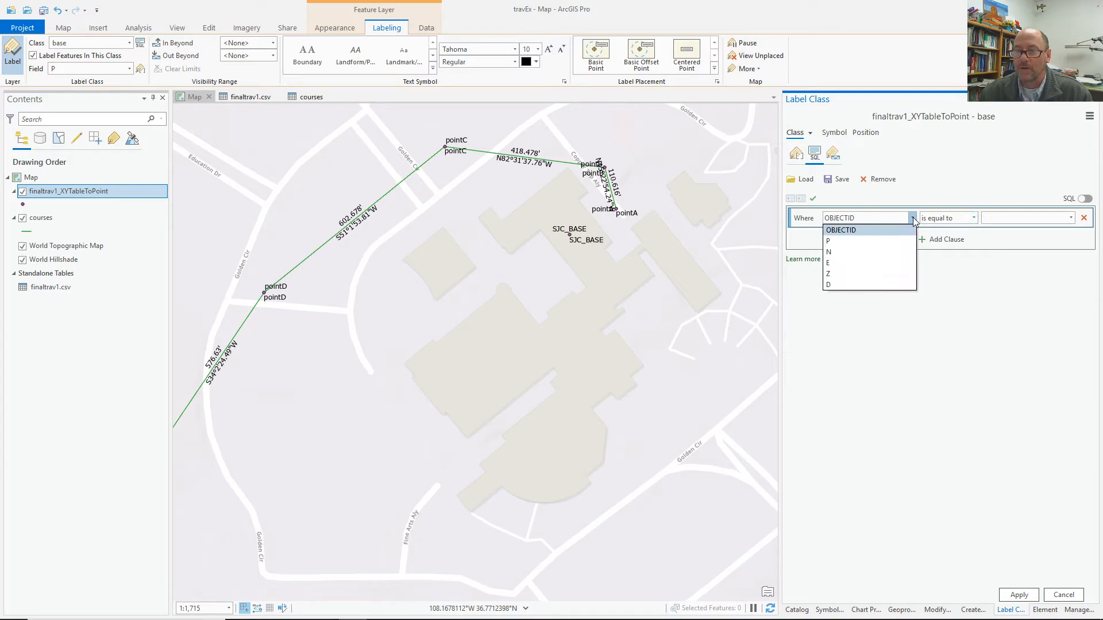
{"action": "left_click", "coordinate": [867, 240]}
{"action": "left_click", "coordinate": [995, 218]}
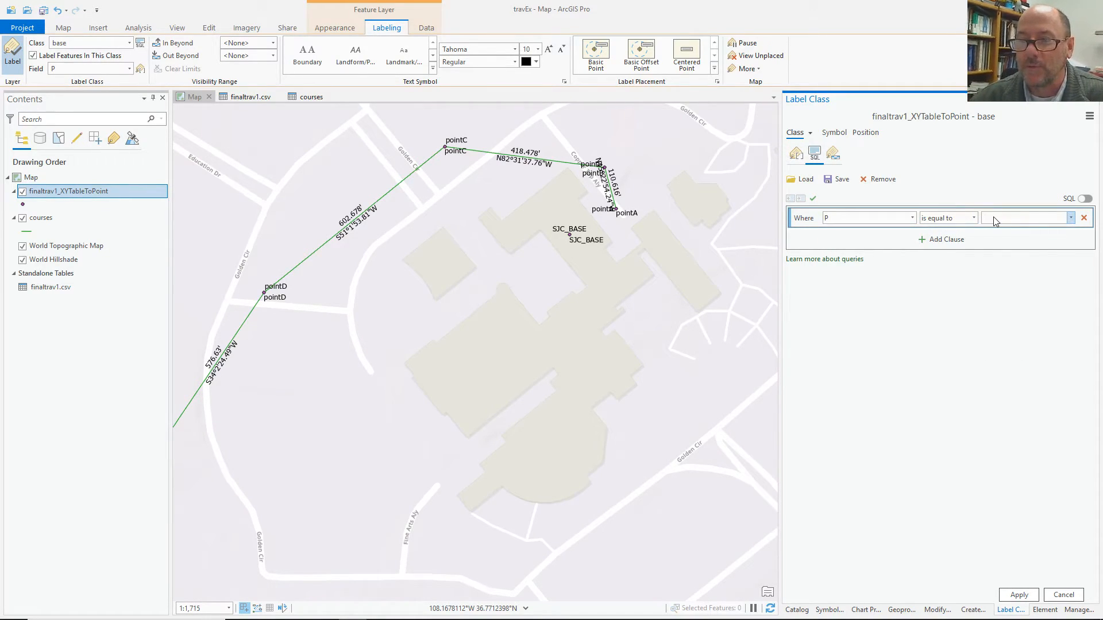
{"action": "left_click", "coordinate": [240, 96]}
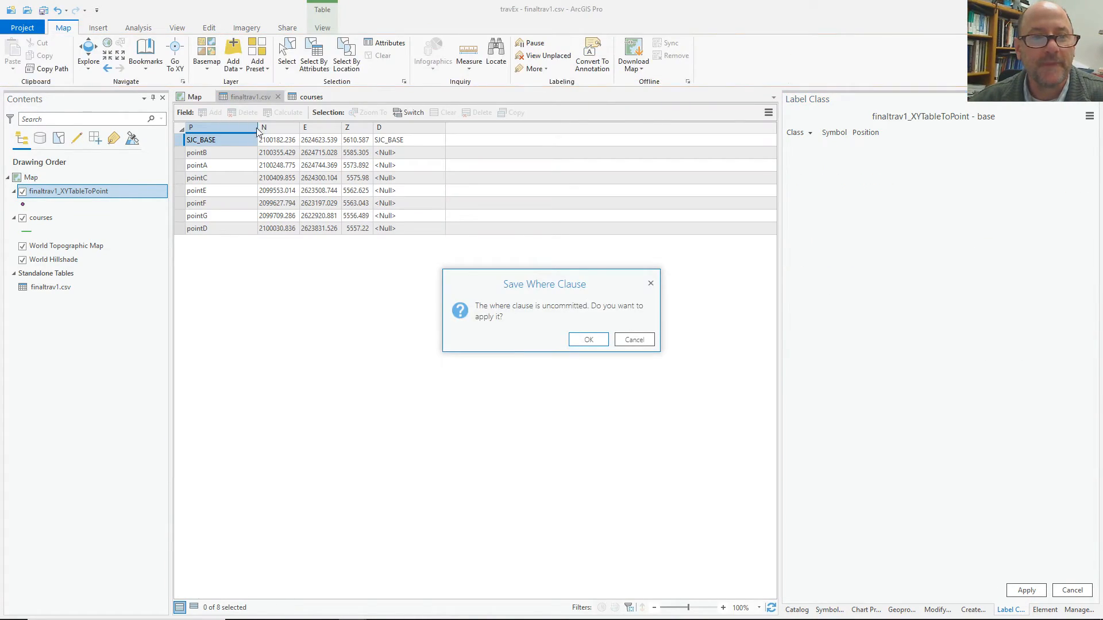
{"action": "left_click", "coordinate": [634, 341]}
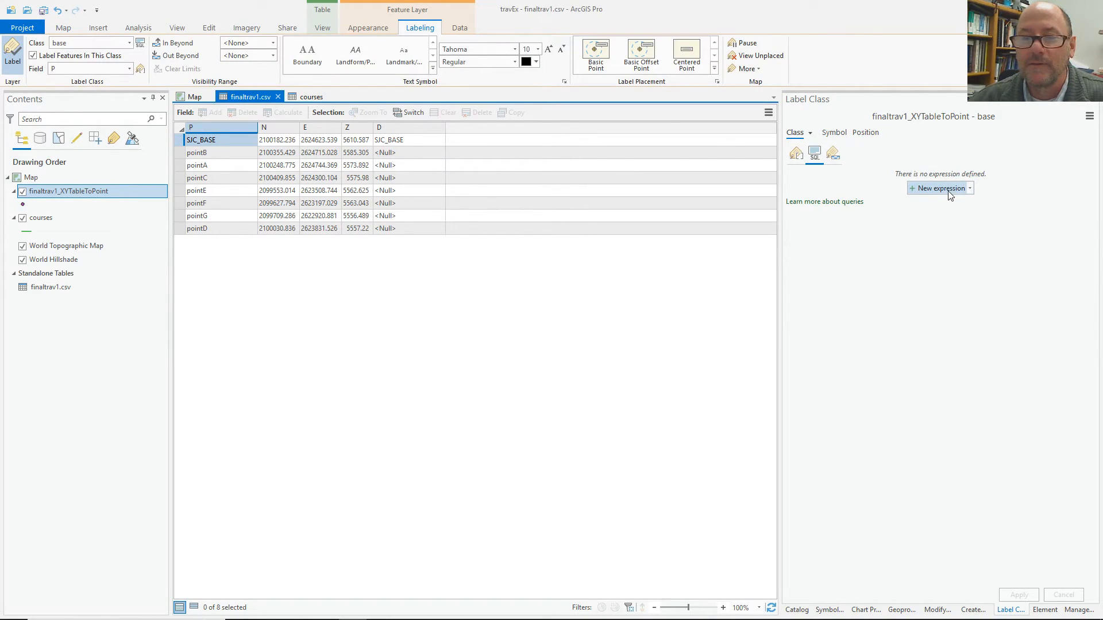
Build and apply the query P is equal to SJC_BASE for the base class.
{"action": "left_click", "coordinate": [949, 194]}
{"action": "left_click", "coordinate": [862, 219]}
{"action": "left_click", "coordinate": [863, 240]}
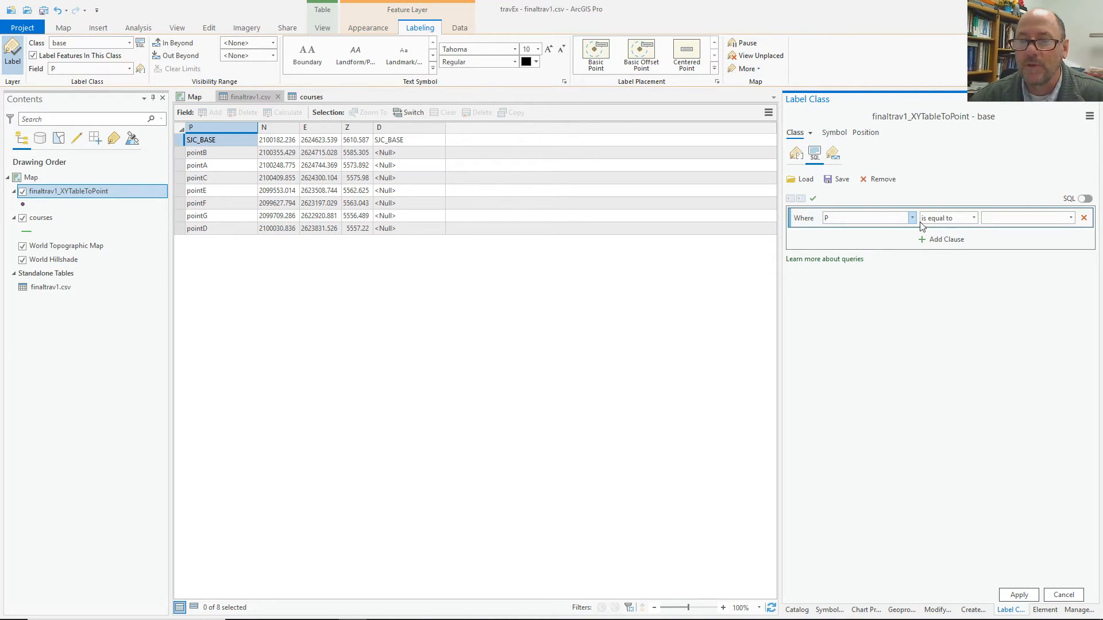
{"action": "left_click", "coordinate": [997, 223]}
{"action": "type", "text": "SJC_BASE"}
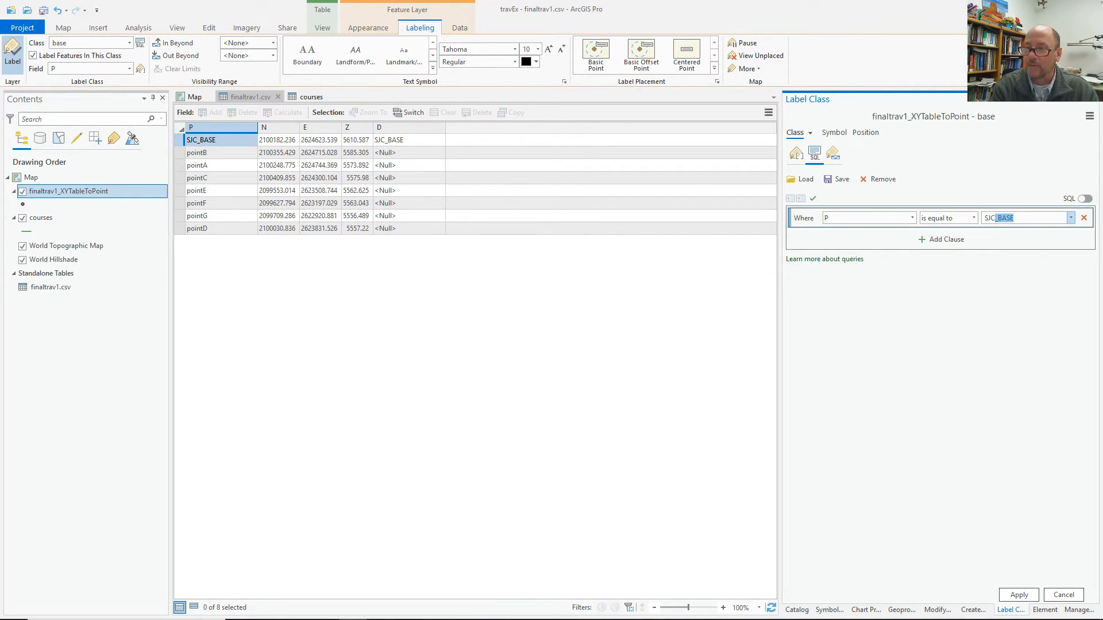
{"action": "left_click", "coordinate": [1071, 217]}
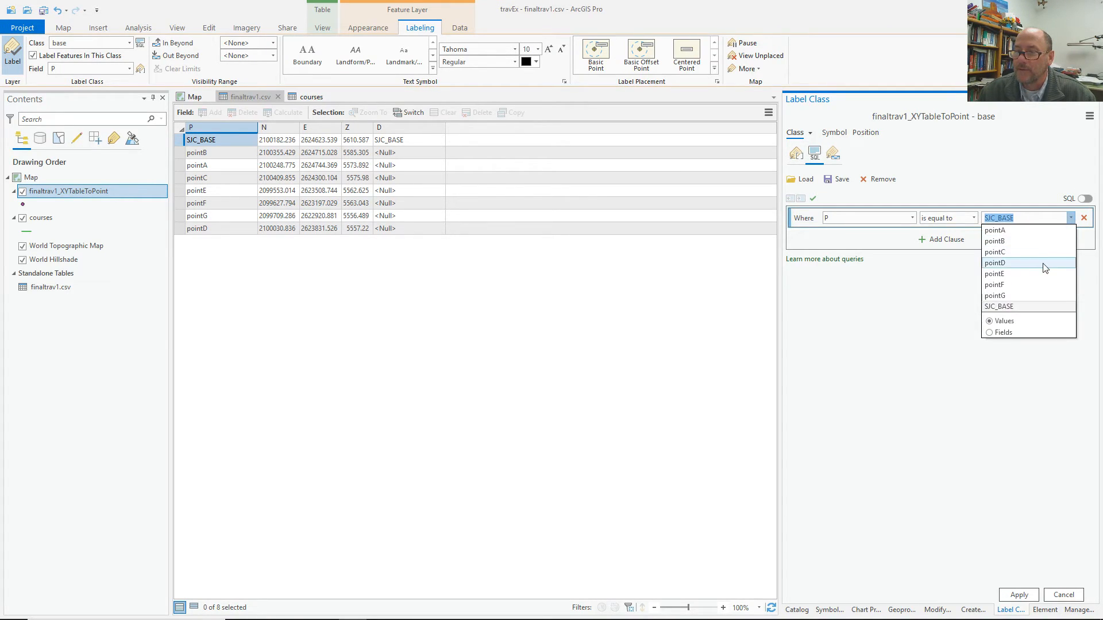
{"action": "left_click", "coordinate": [1023, 307]}
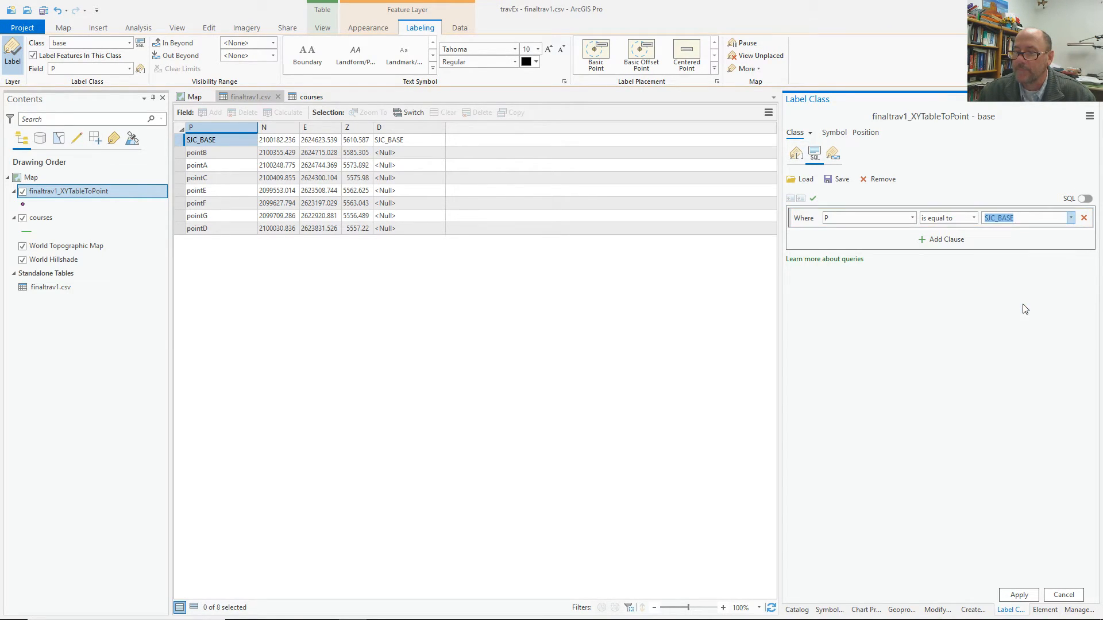
{"action": "left_click", "coordinate": [1019, 592]}
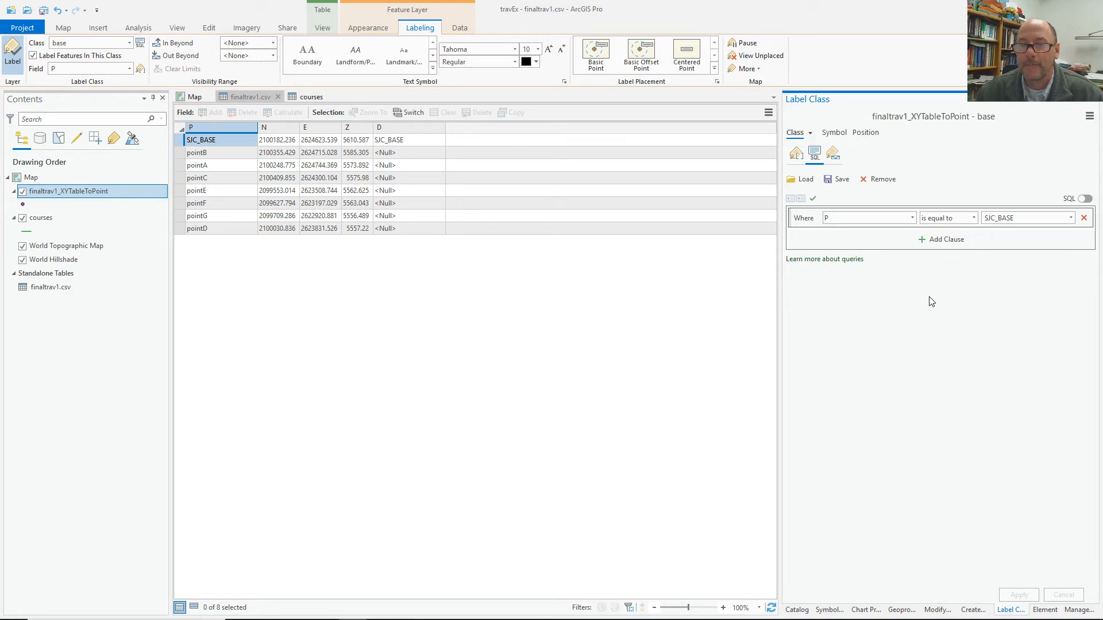
{"action": "left_click", "coordinate": [191, 98]}
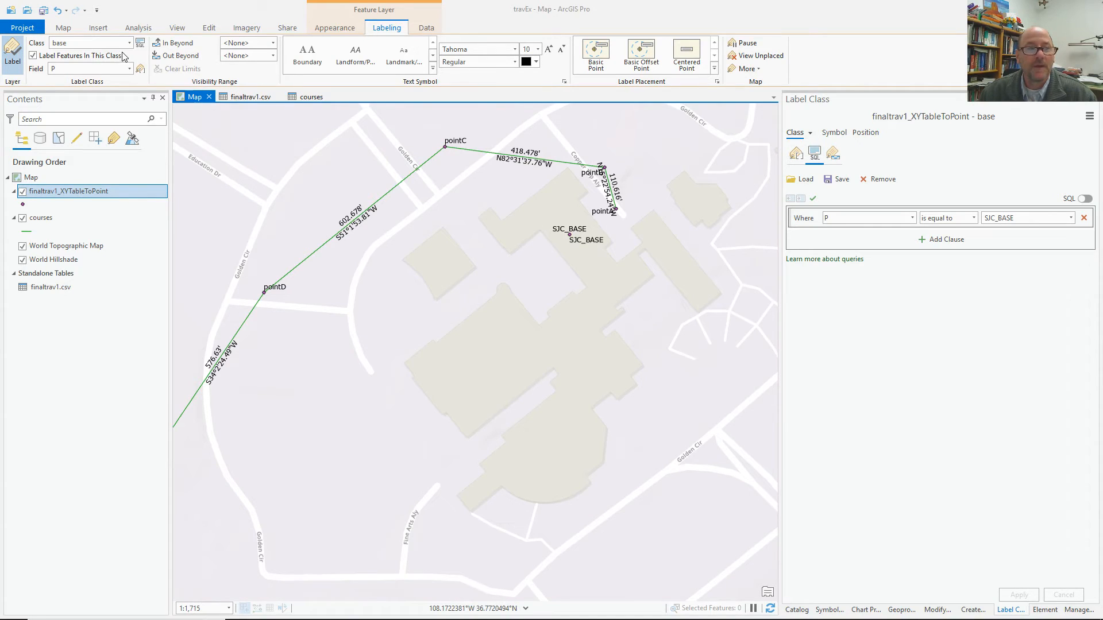
Replace the base label class expression $feature.P with "Base Station", verify it, and apply.
{"action": "left_click", "coordinate": [141, 70]}
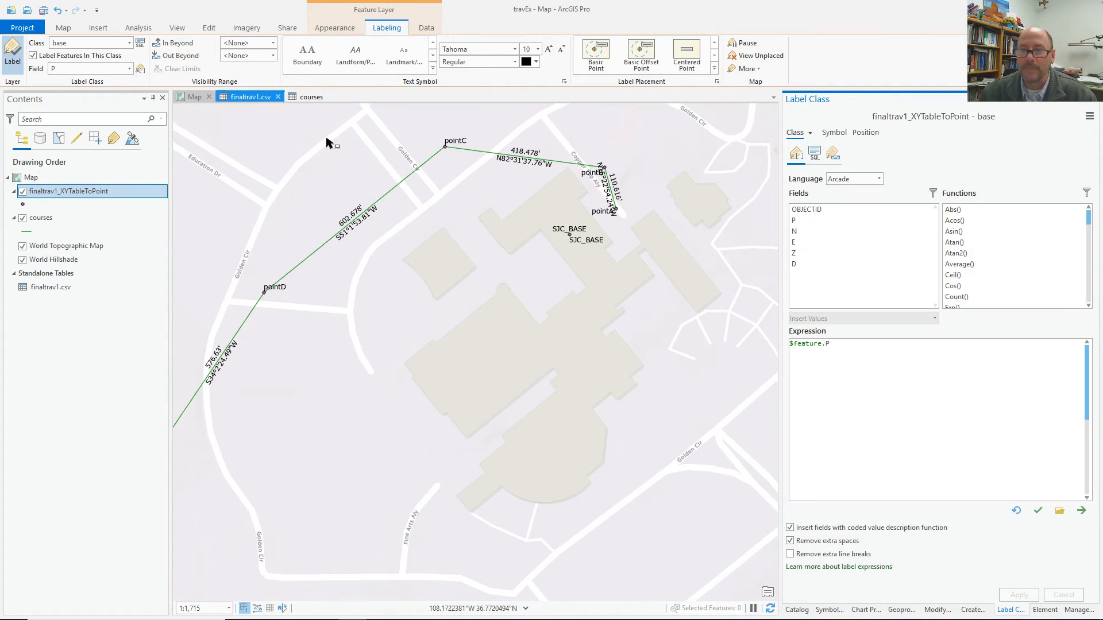
{"action": "left_click_drag", "start_coordinate": [838, 346], "coordinate": [770, 344]}
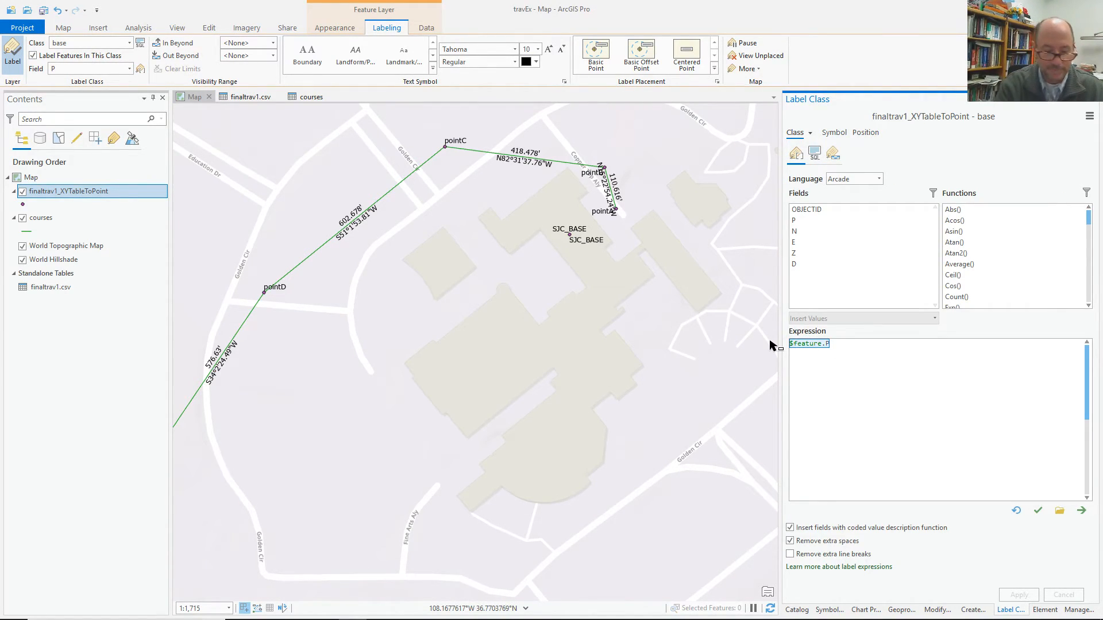
{"action": "type", "text": "\"Base S"}
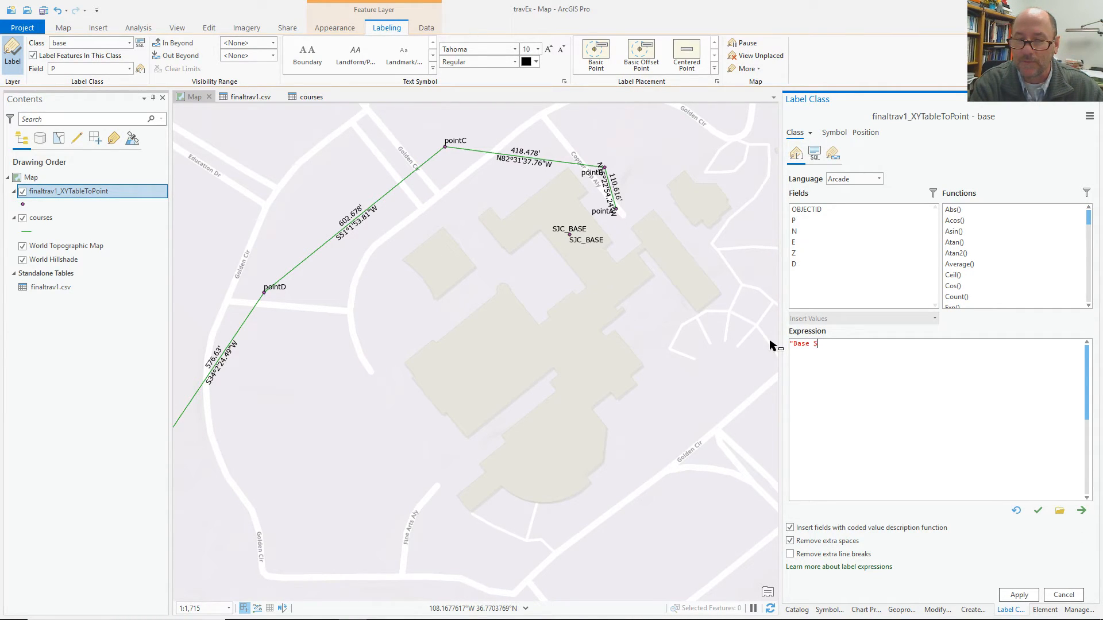
{"action": "type", "text": "tation\""}
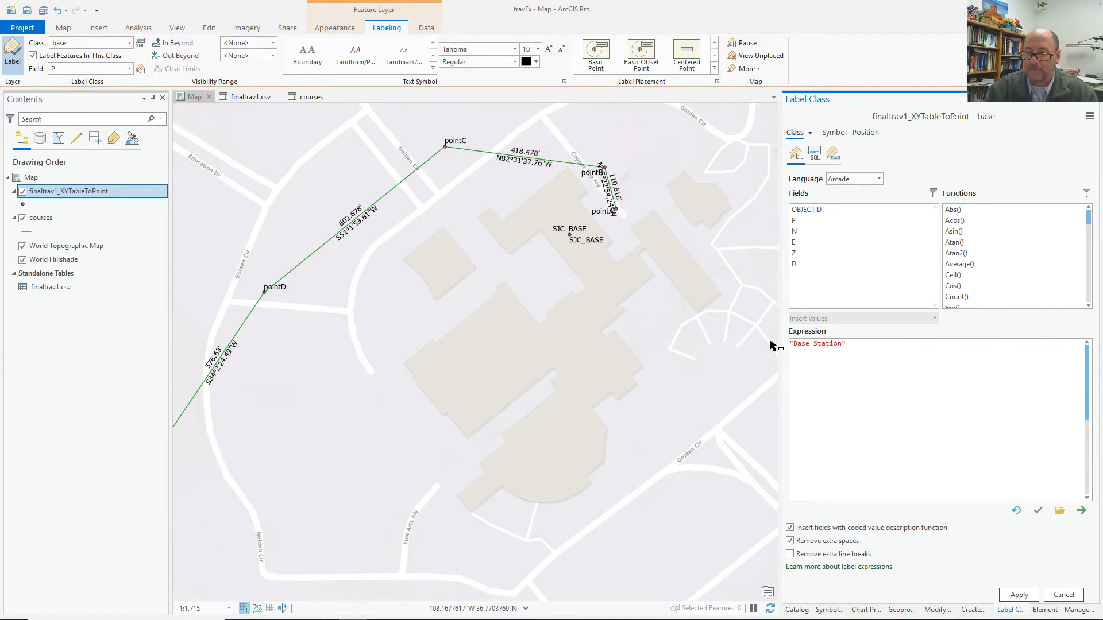
{"action": "left_click", "coordinate": [1037, 511]}
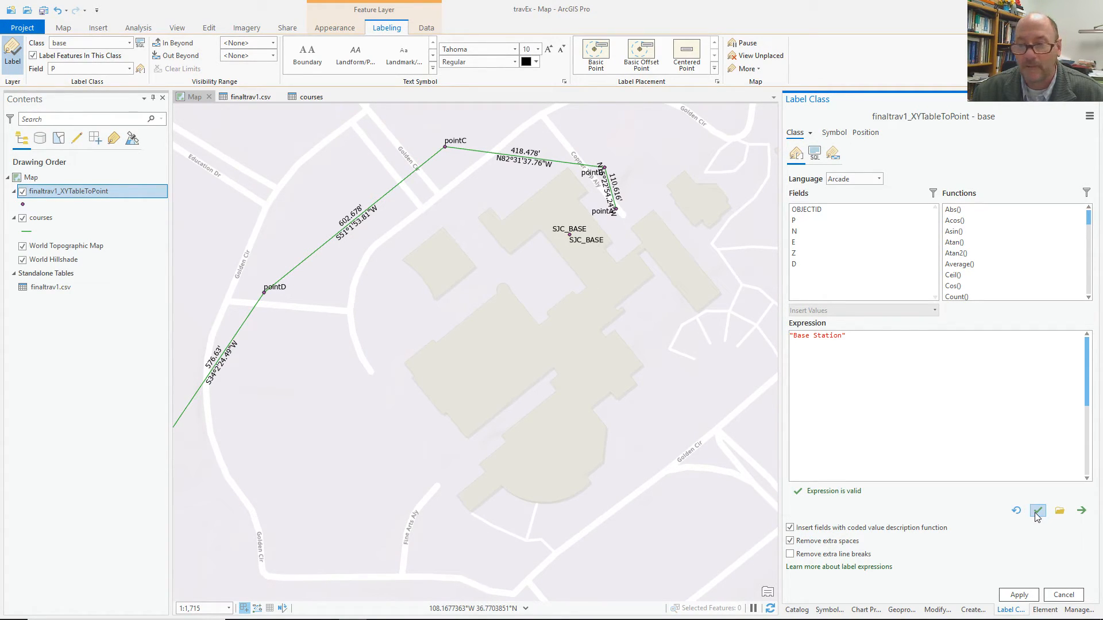
{"action": "left_click", "coordinate": [1019, 595]}
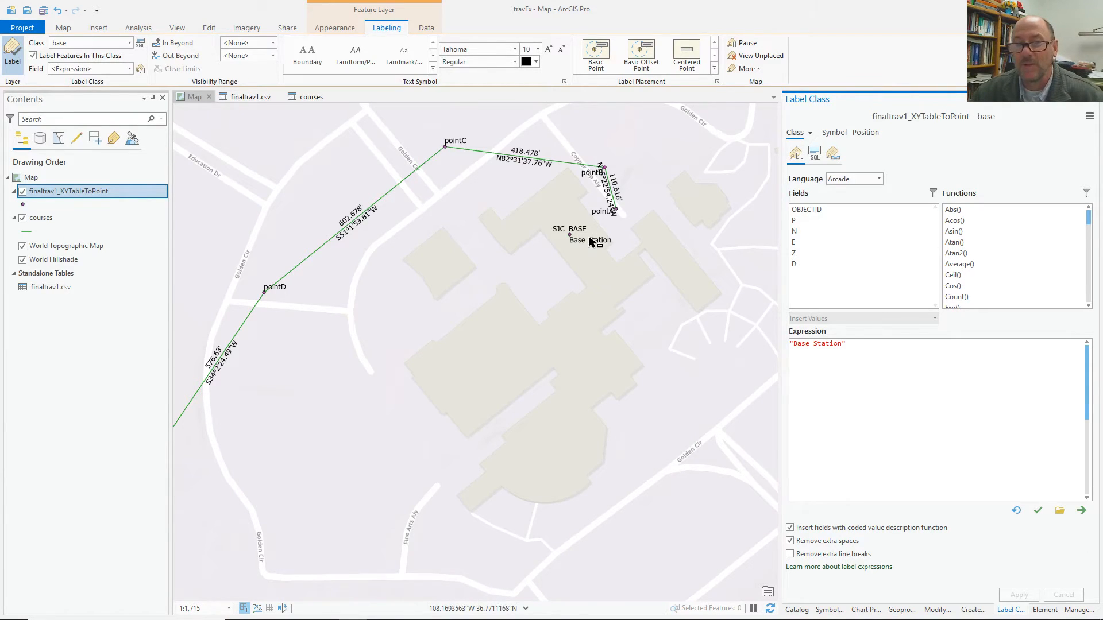
Give the Class 1 label class the SQL query P is not equal to SJC_BASE and apply it.
{"action": "left_click", "coordinate": [129, 42]}
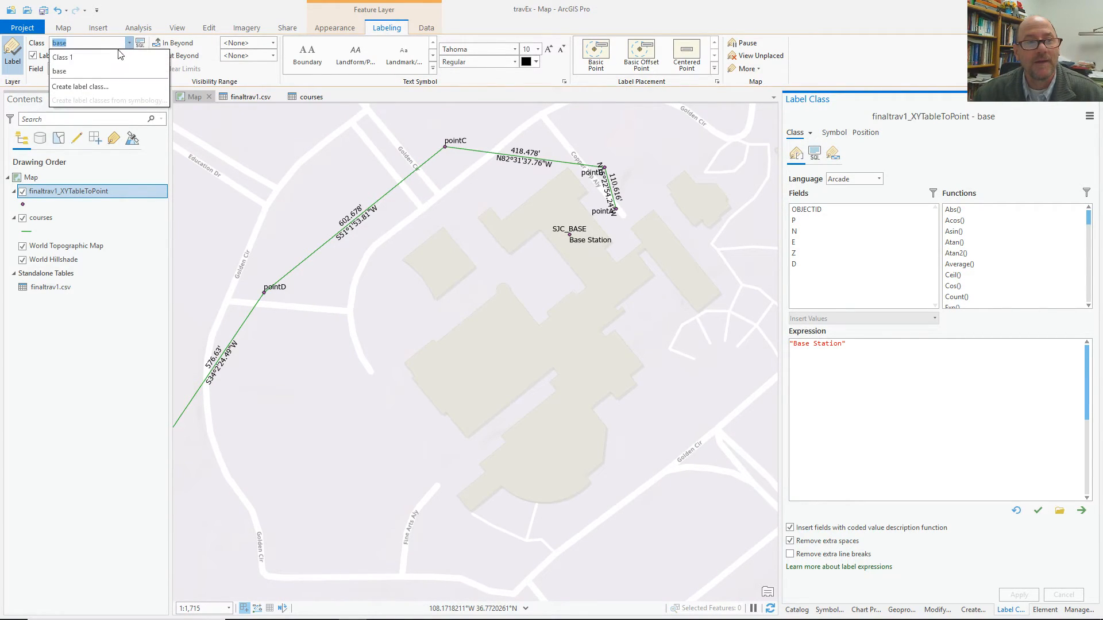
{"action": "left_click", "coordinate": [102, 57]}
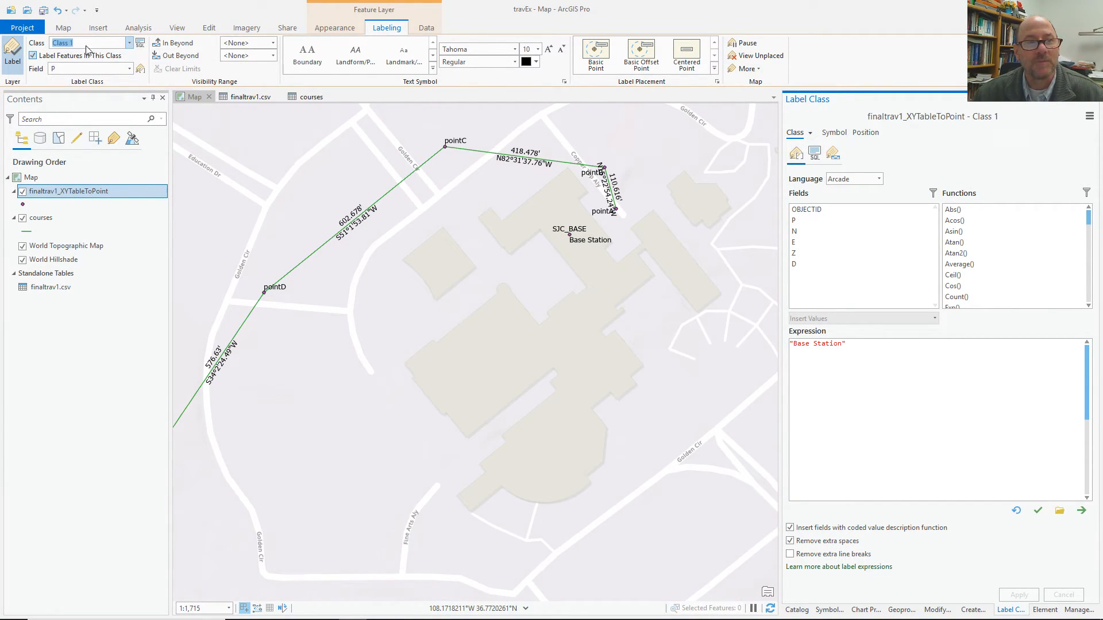
{"action": "left_click", "coordinate": [139, 44]}
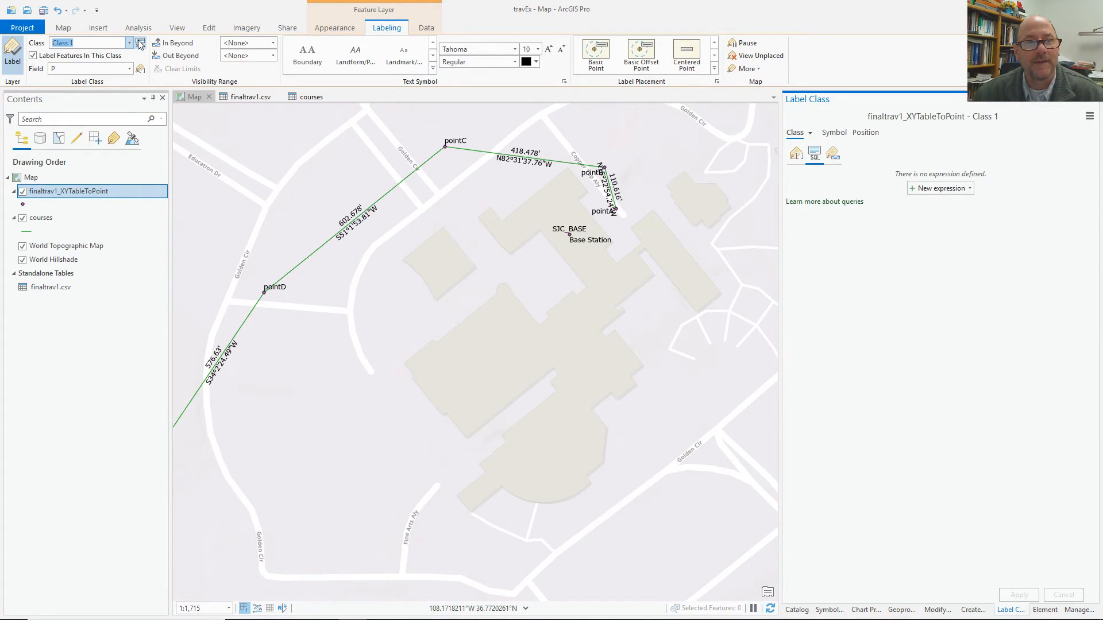
{"action": "left_click", "coordinate": [930, 189]}
{"action": "left_click", "coordinate": [911, 218]}
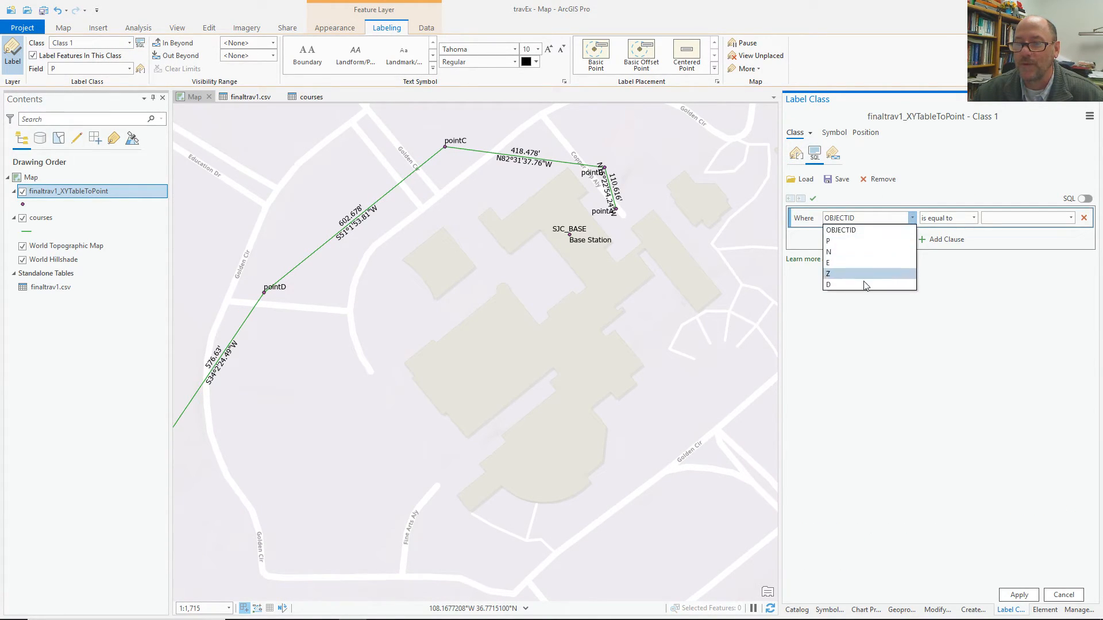
{"action": "left_click", "coordinate": [850, 240]}
{"action": "left_click", "coordinate": [947, 219]}
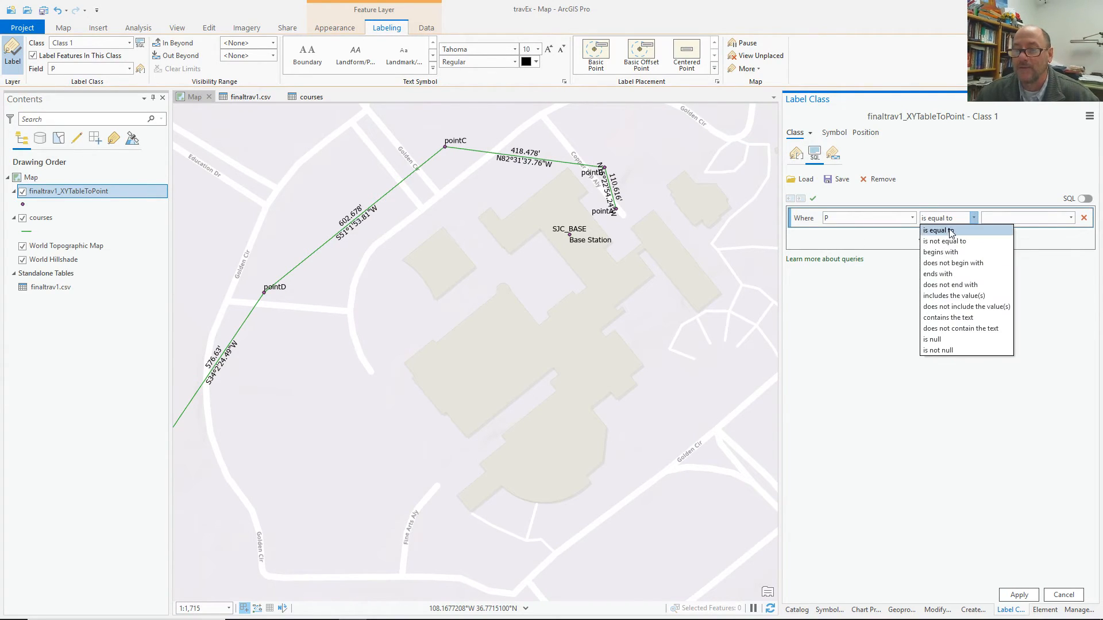
{"action": "left_click", "coordinate": [954, 242]}
{"action": "left_click", "coordinate": [1071, 217]}
{"action": "left_click", "coordinate": [1026, 302]}
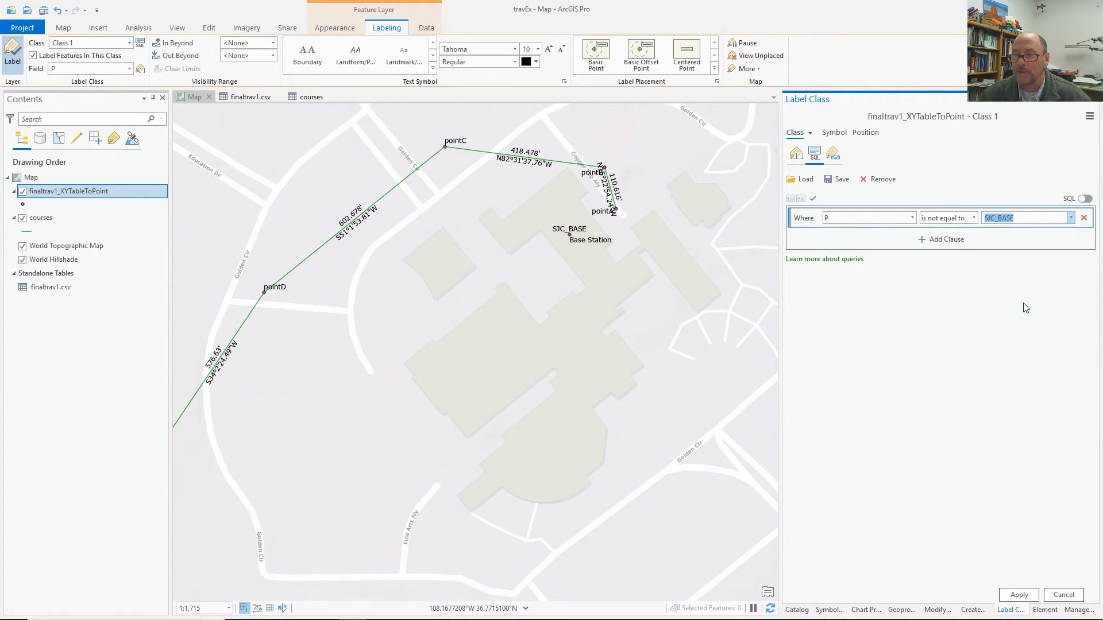
{"action": "left_click", "coordinate": [1018, 593]}
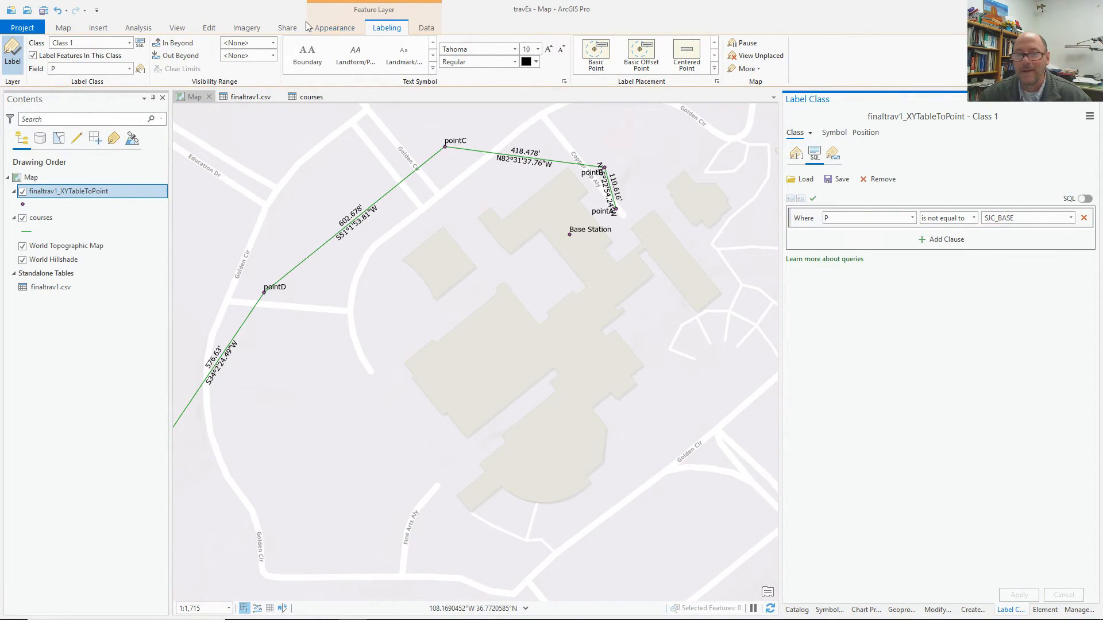
Switch the Class 1 label expression to Python as an advanced FindLabel function.
{"action": "left_click", "coordinate": [796, 153]}
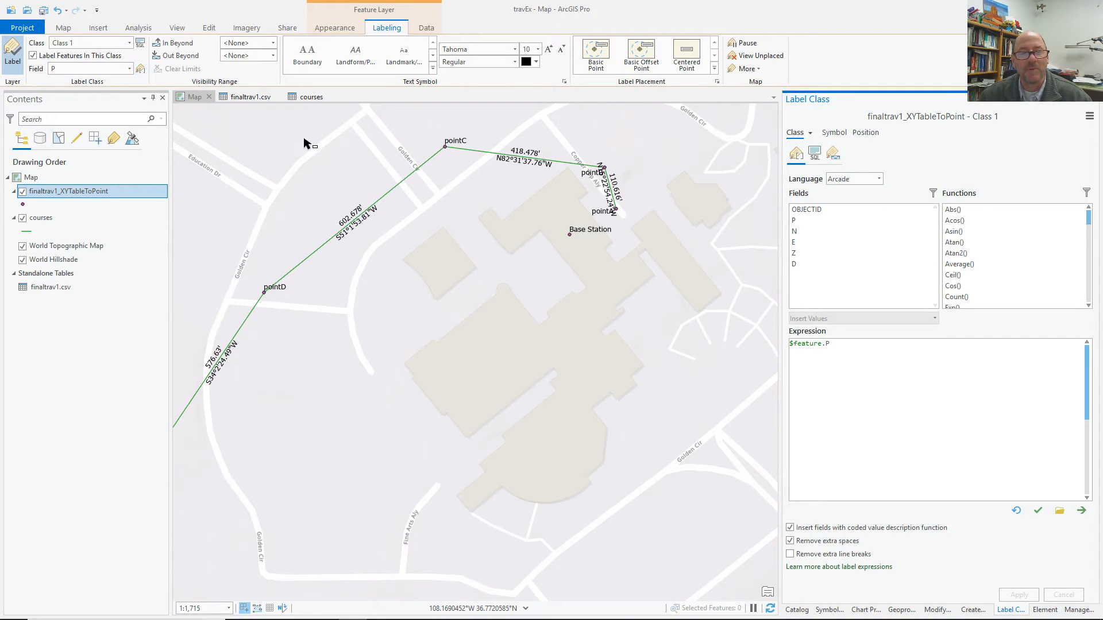
{"action": "left_click_drag", "start_coordinate": [831, 344], "coordinate": [786, 343]}
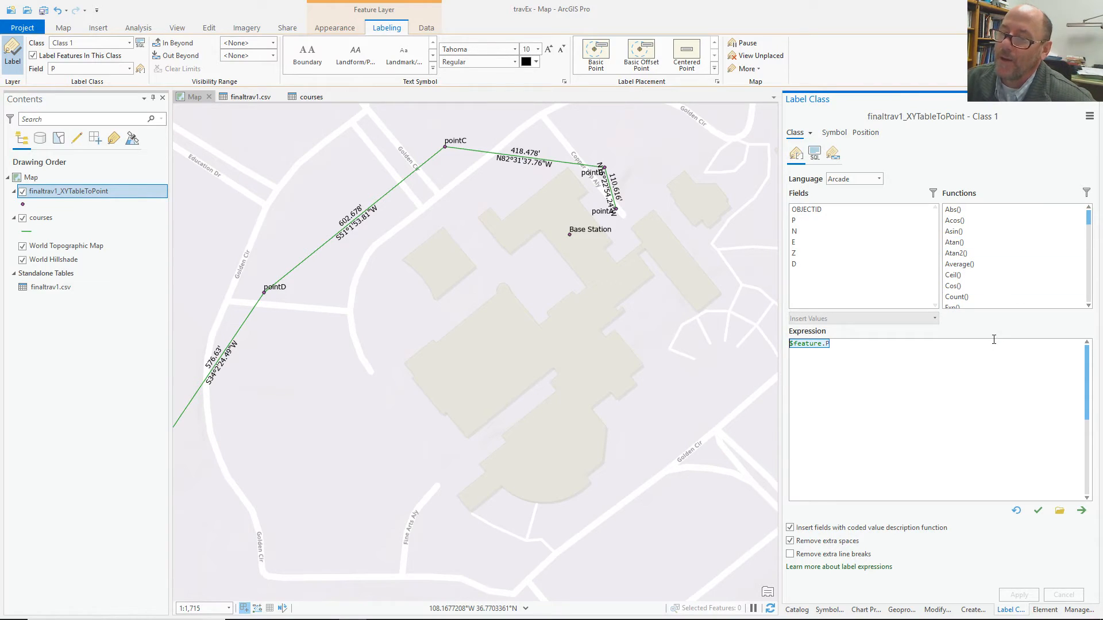
{"action": "left_click", "coordinate": [875, 179]}
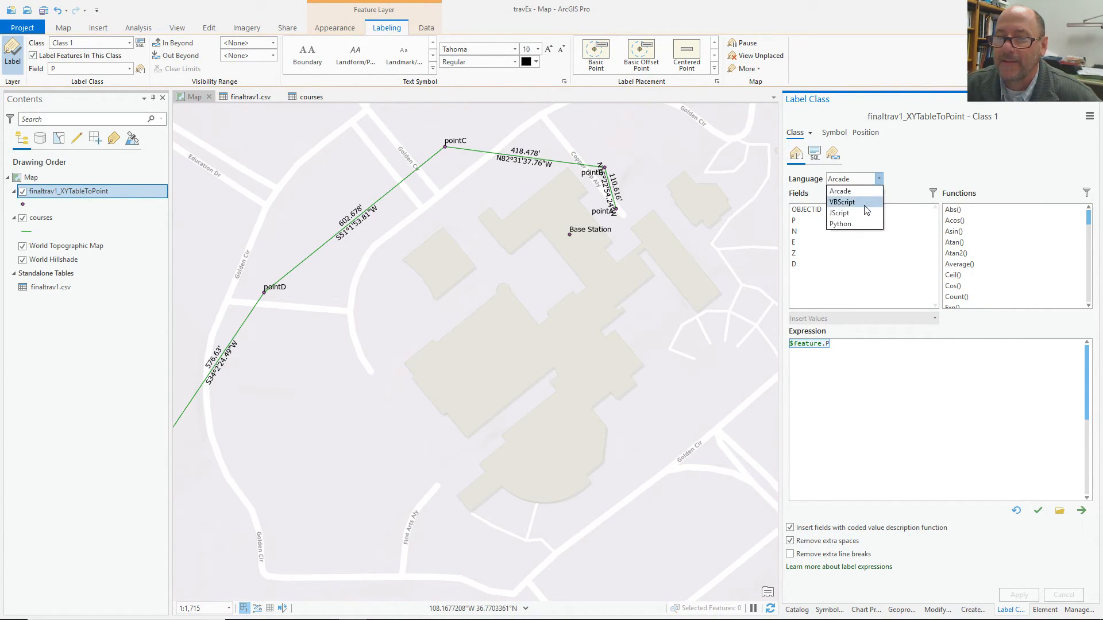
{"action": "left_click", "coordinate": [847, 224]}
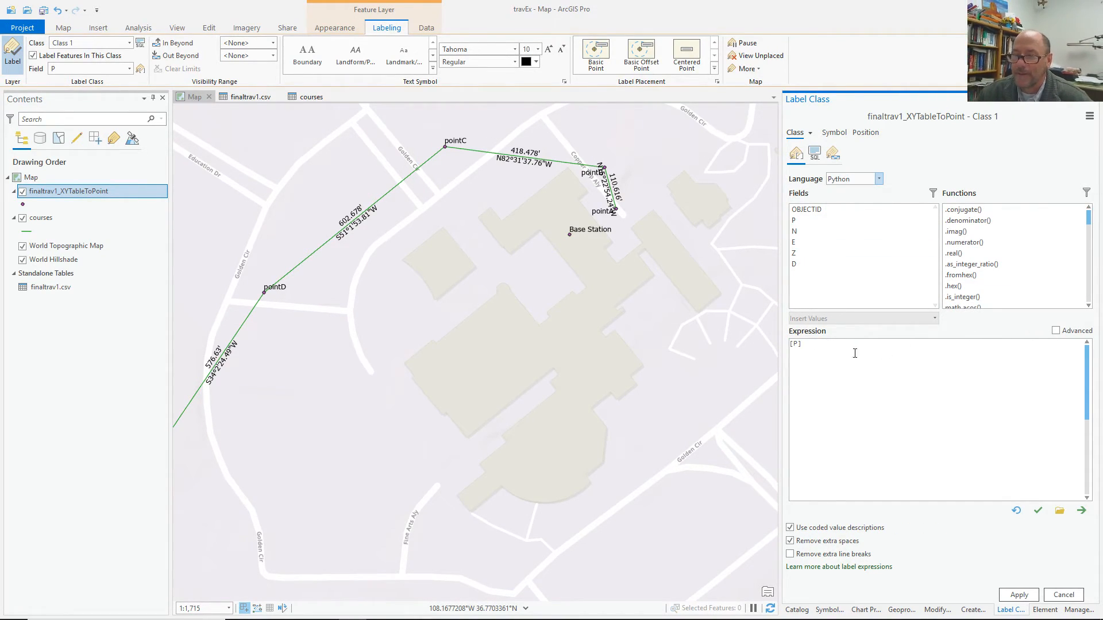
{"action": "double_click", "coordinate": [797, 348]}
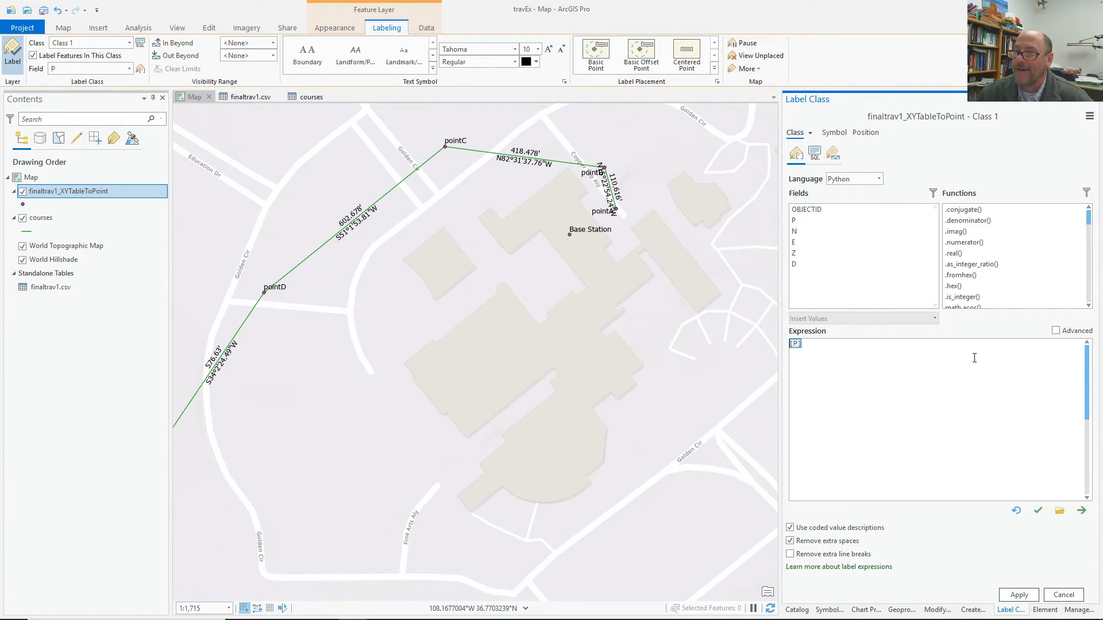
{"action": "left_click", "coordinate": [1055, 331]}
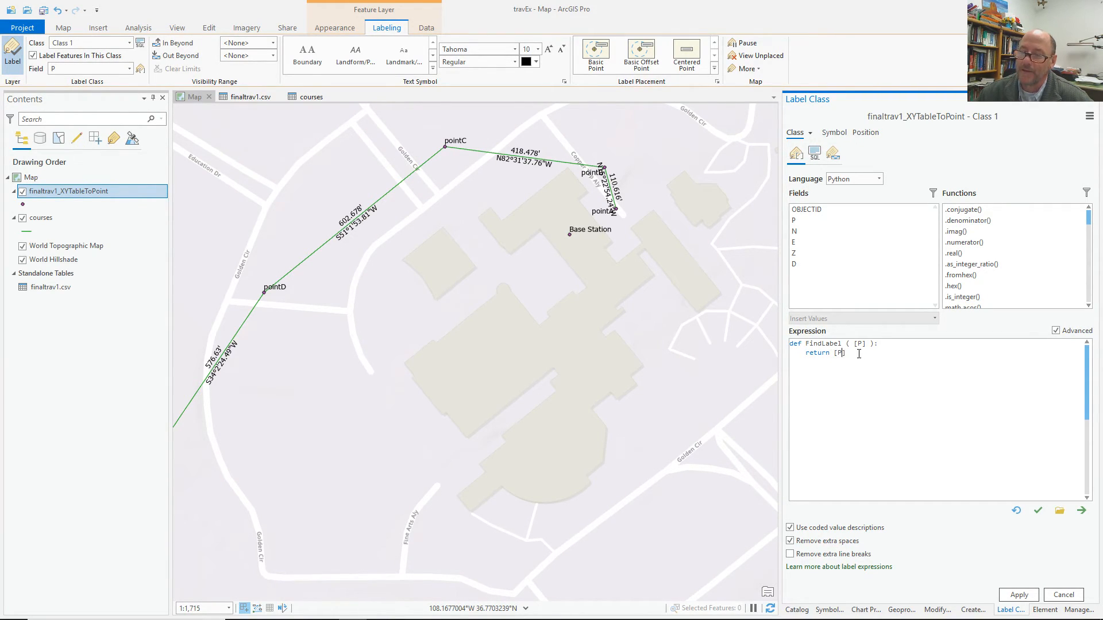
Edit FindLabel to set s1 = [P] and return s1[5].
{"action": "key", "text": "Return"}
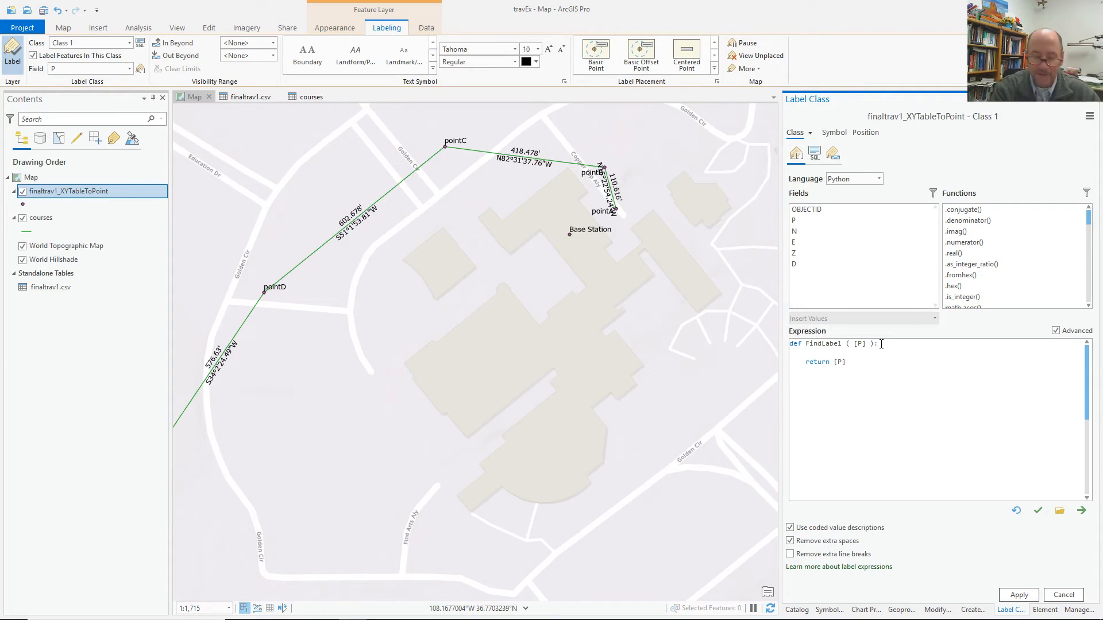
{"action": "type", "text": "s1="}
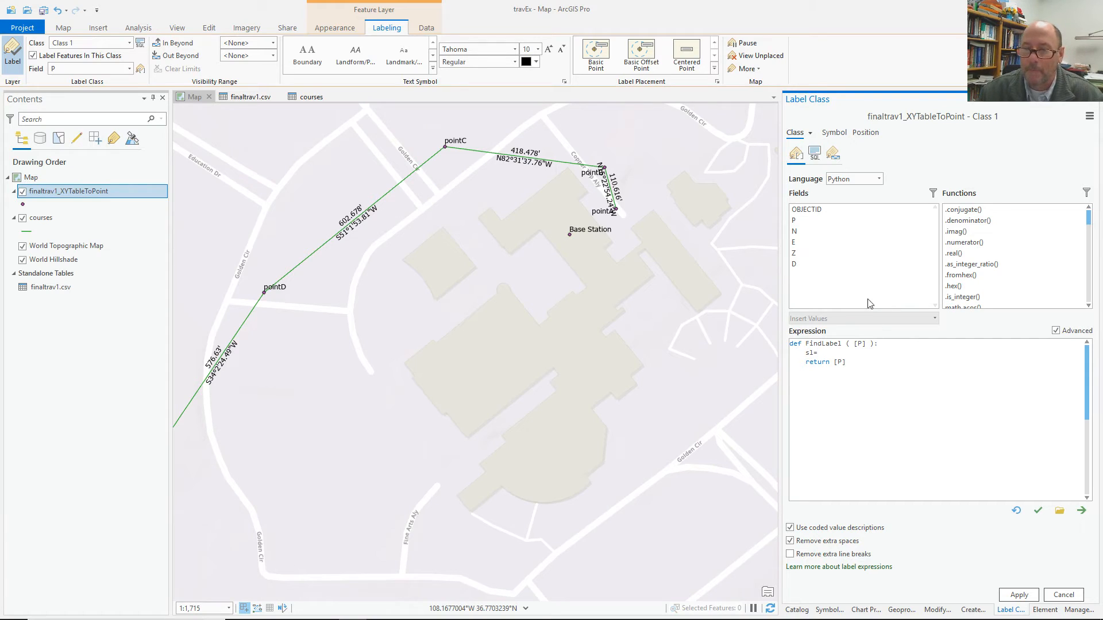
{"action": "double_click", "coordinate": [845, 220]}
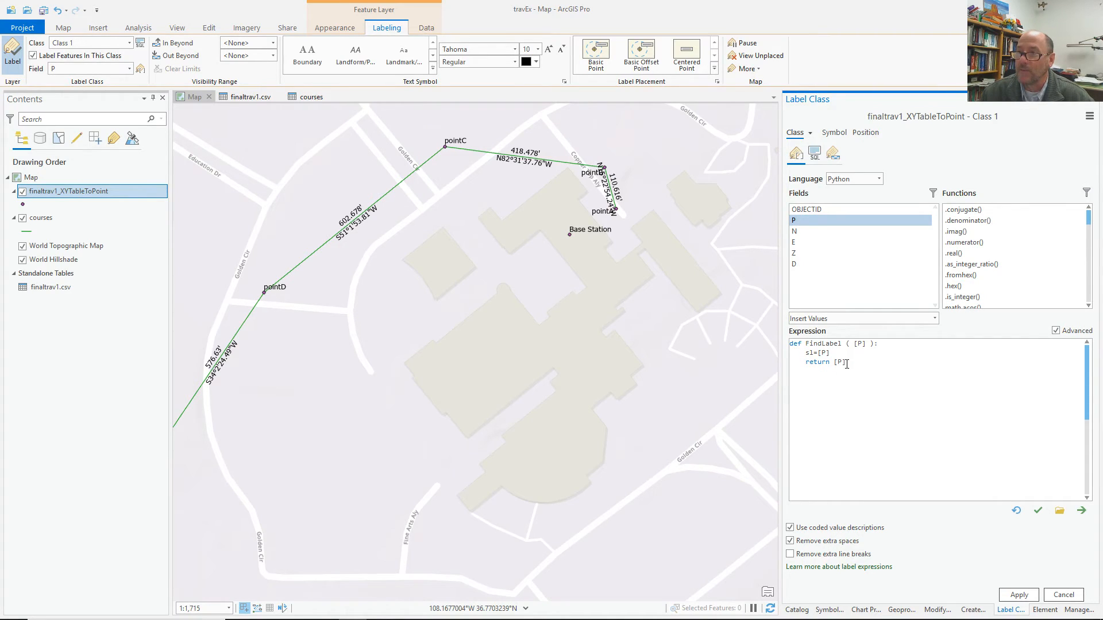
{"action": "left_click_drag", "start_coordinate": [847, 361], "coordinate": [836, 368]}
{"action": "type", "text": "s1"}
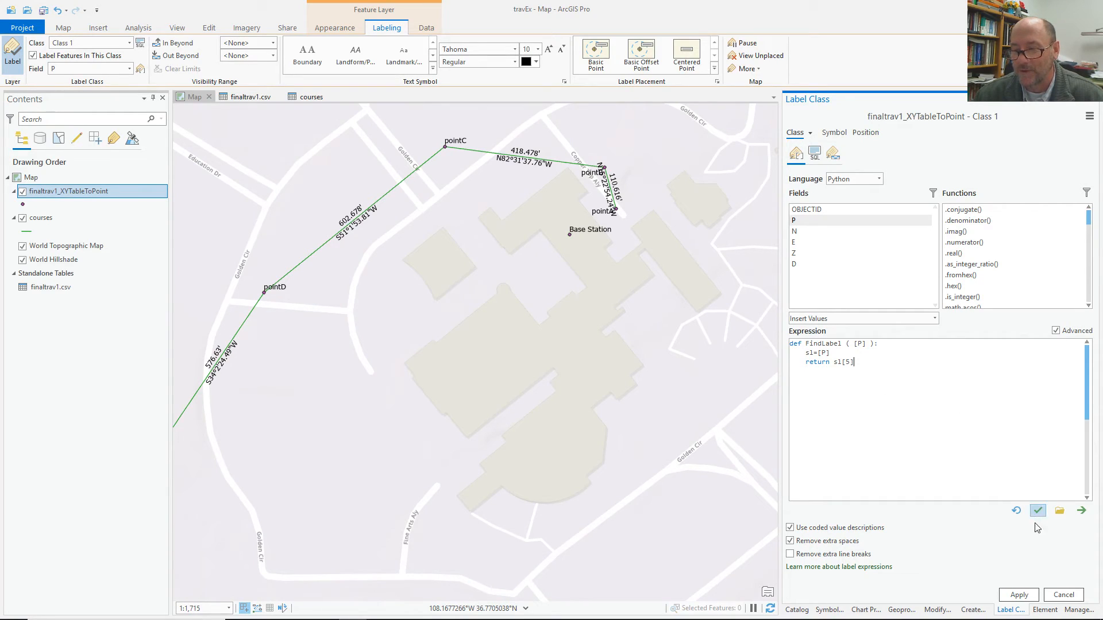
Apply the letter-only labels and hide the World Topographic Map and World Hillshade basemaps.
{"action": "left_click", "coordinate": [1019, 597]}
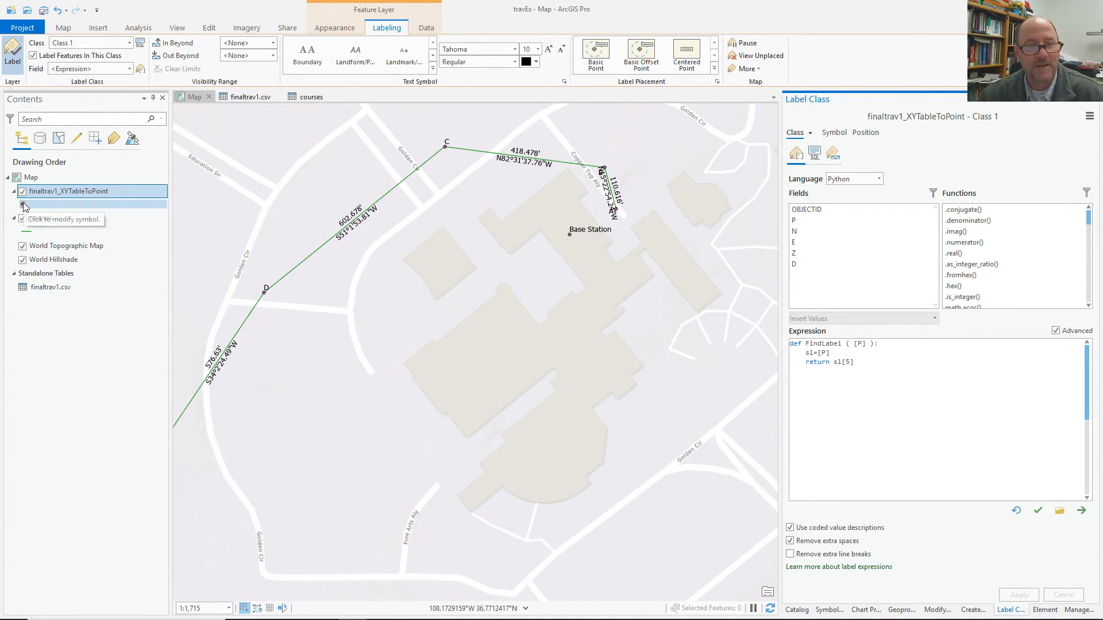
{"action": "left_click", "coordinate": [22, 246]}
{"action": "left_click", "coordinate": [22, 259]}
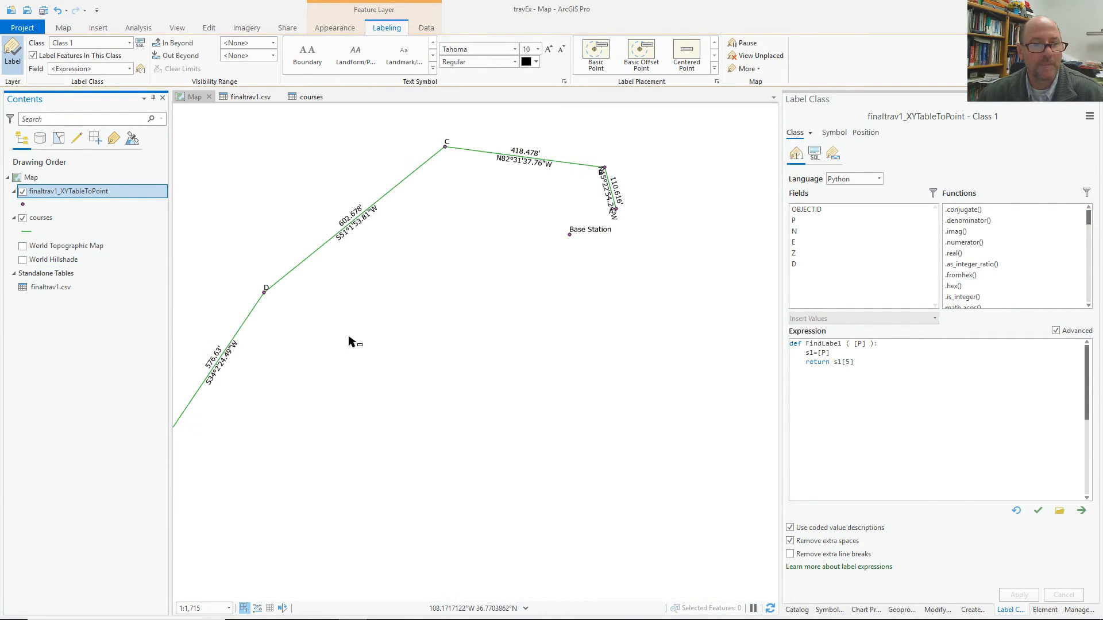
Zoom and pan the map to bring the traverse legs into view.
{"action": "scroll", "coordinate": [510, 345], "scroll_direction": "down", "scroll_amount": 4}
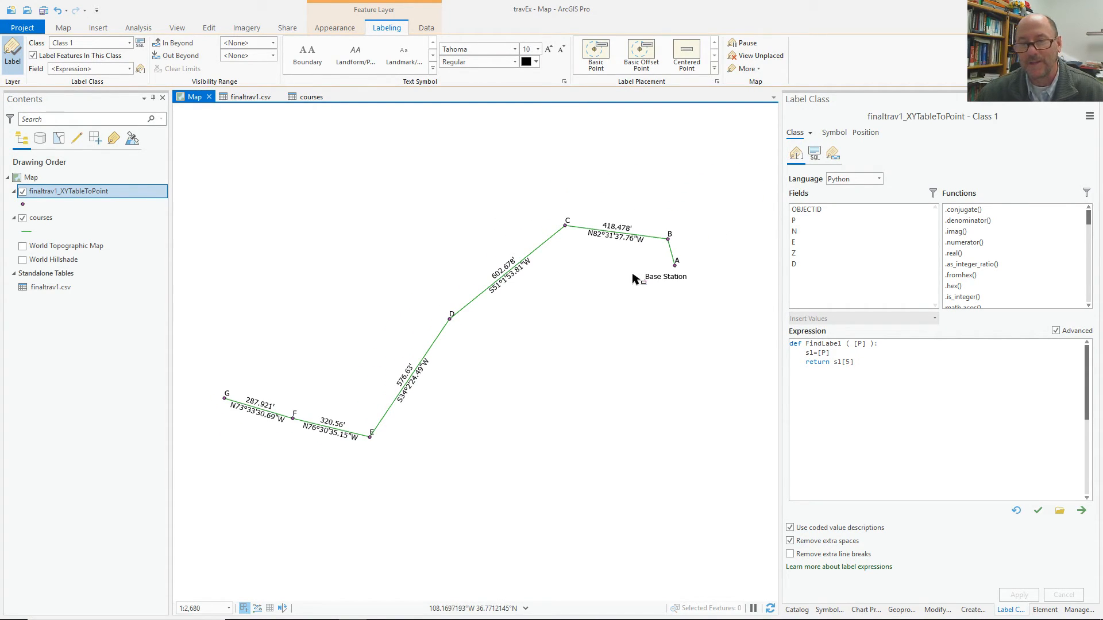
{"action": "scroll", "coordinate": [673, 246], "scroll_direction": "up", "scroll_amount": 5}
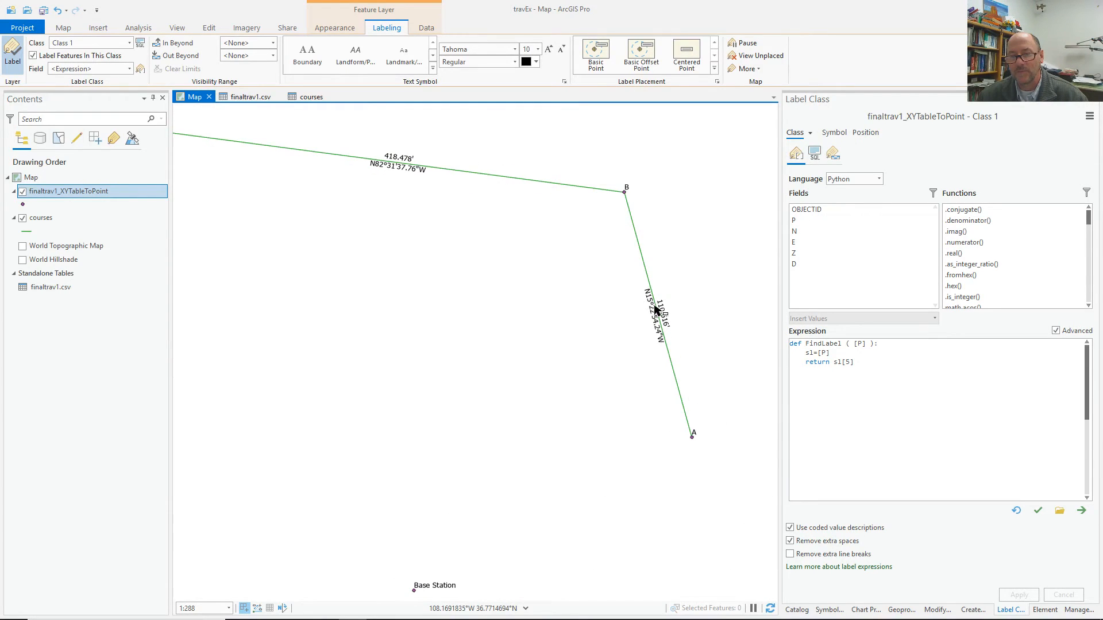
{"action": "scroll", "coordinate": [655, 310], "scroll_direction": "down", "scroll_amount": 2}
{"action": "scroll", "coordinate": [658, 310], "scroll_direction": "down", "scroll_amount": 2}
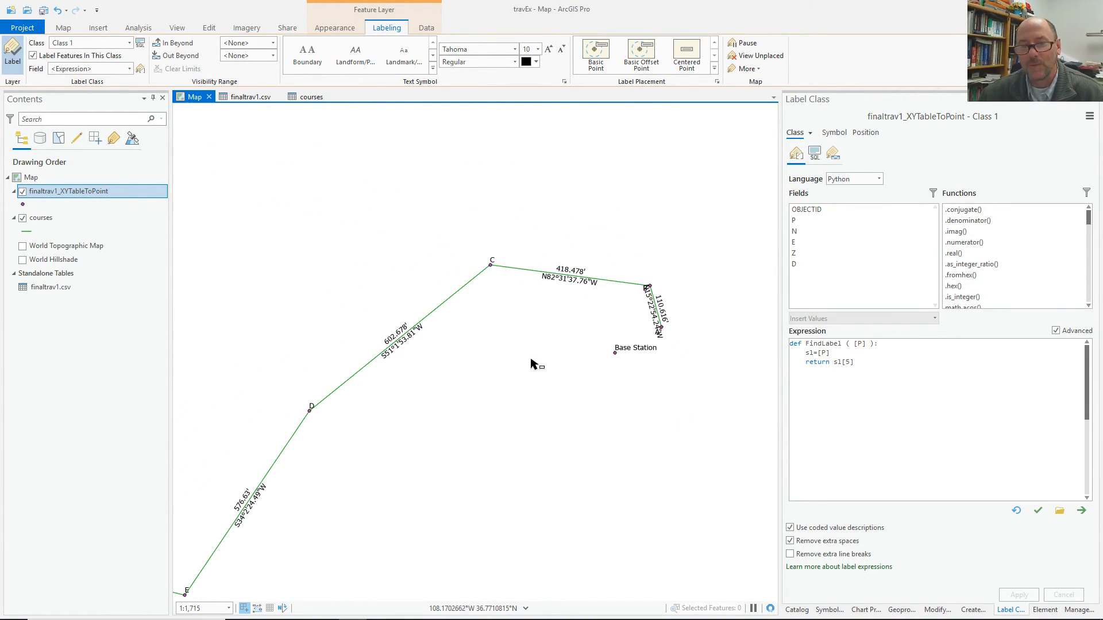
{"action": "left_click_drag", "start_coordinate": [597, 255], "coordinate": [646, 179]}
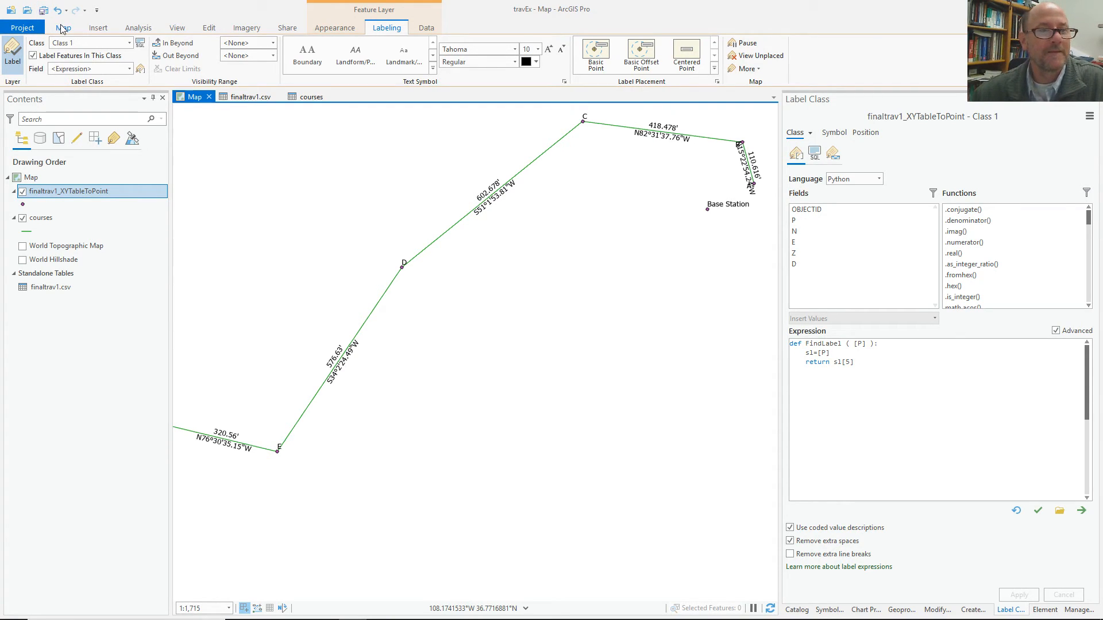
Save the project and create a new ANSI Landscape Tabloid 11" × 17" layout.
{"action": "left_click", "coordinate": [103, 30]}
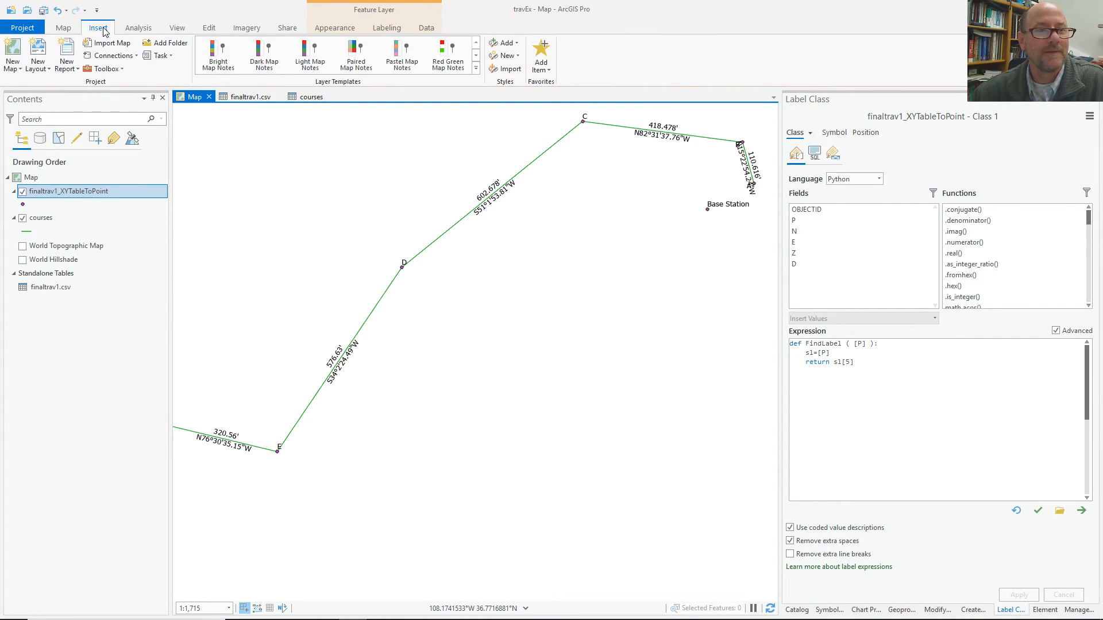
{"action": "left_click", "coordinate": [43, 11]}
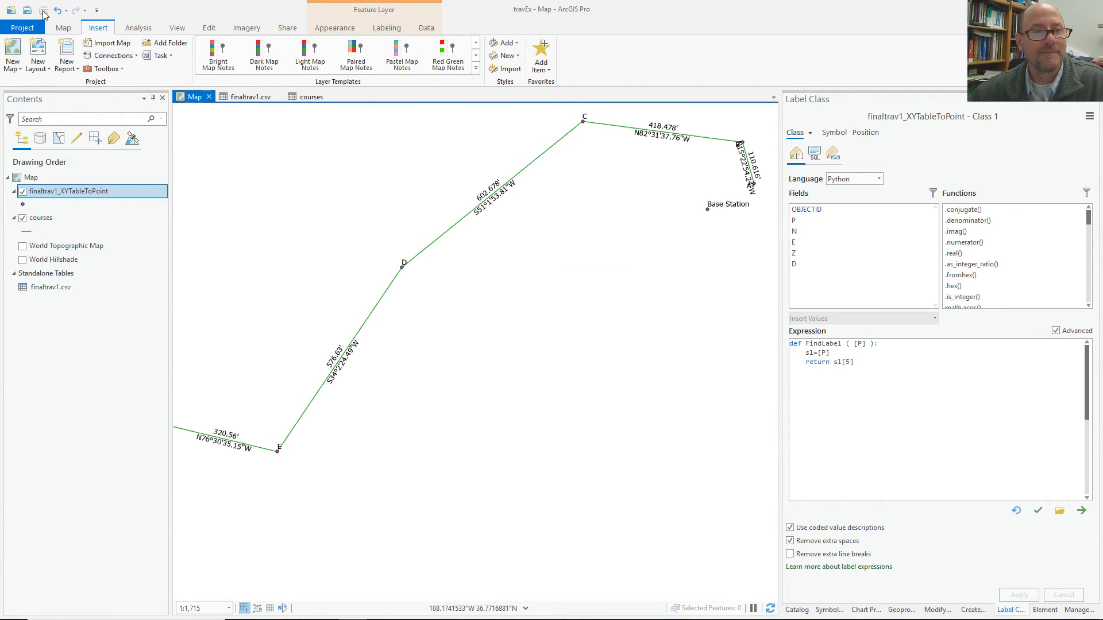
{"action": "left_click", "coordinate": [37, 66]}
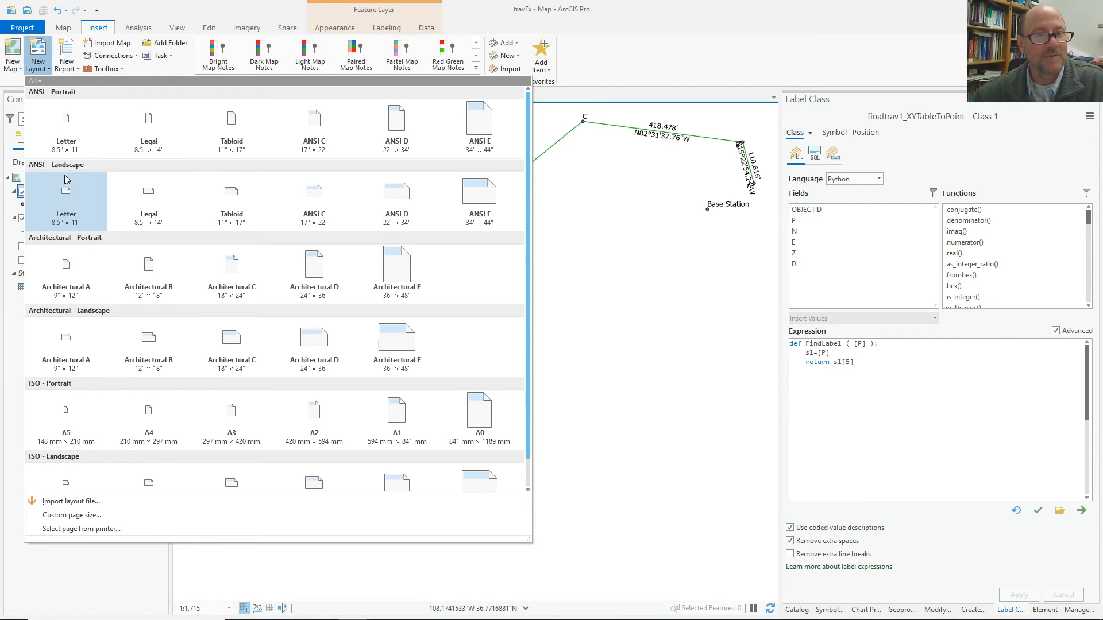
{"action": "left_click", "coordinate": [233, 194]}
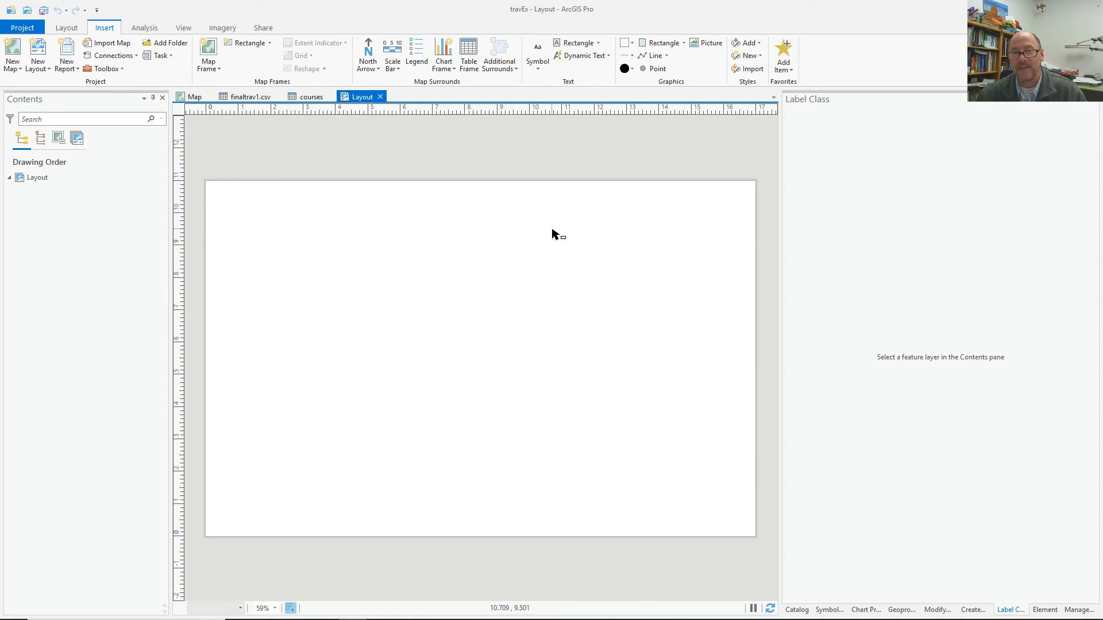
Add a map frame of the 1:1,715 traverse map spanning the whole Tabloid page.
{"action": "left_click", "coordinate": [208, 65]}
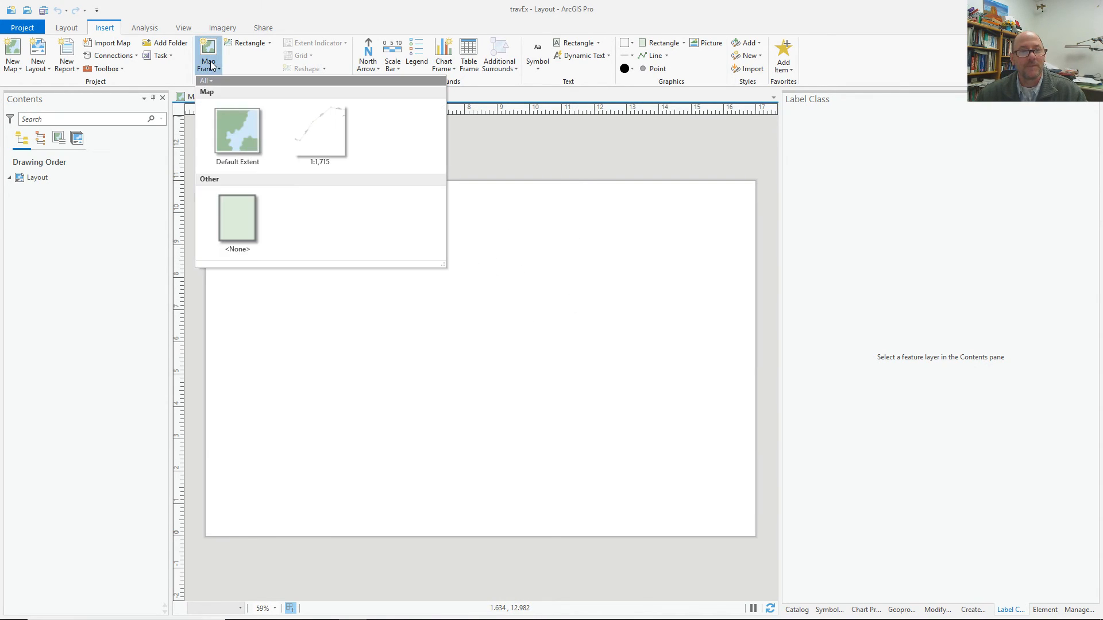
{"action": "left_click", "coordinate": [318, 139]}
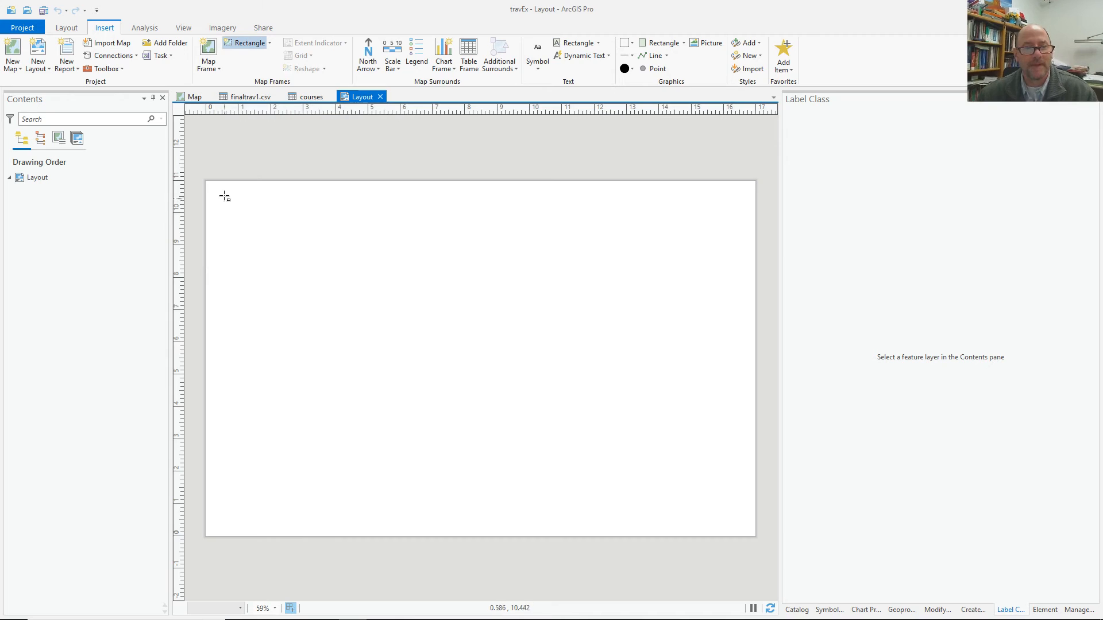
{"action": "left_click_drag", "start_coordinate": [214, 188], "coordinate": [748, 530]}
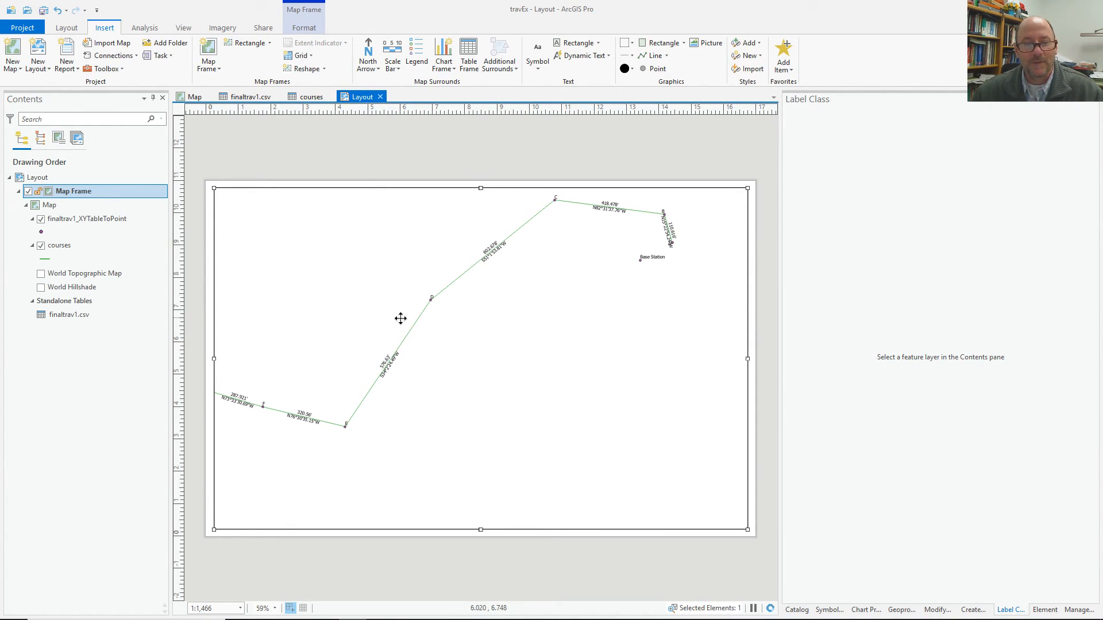
{"action": "right_click", "coordinate": [381, 253]}
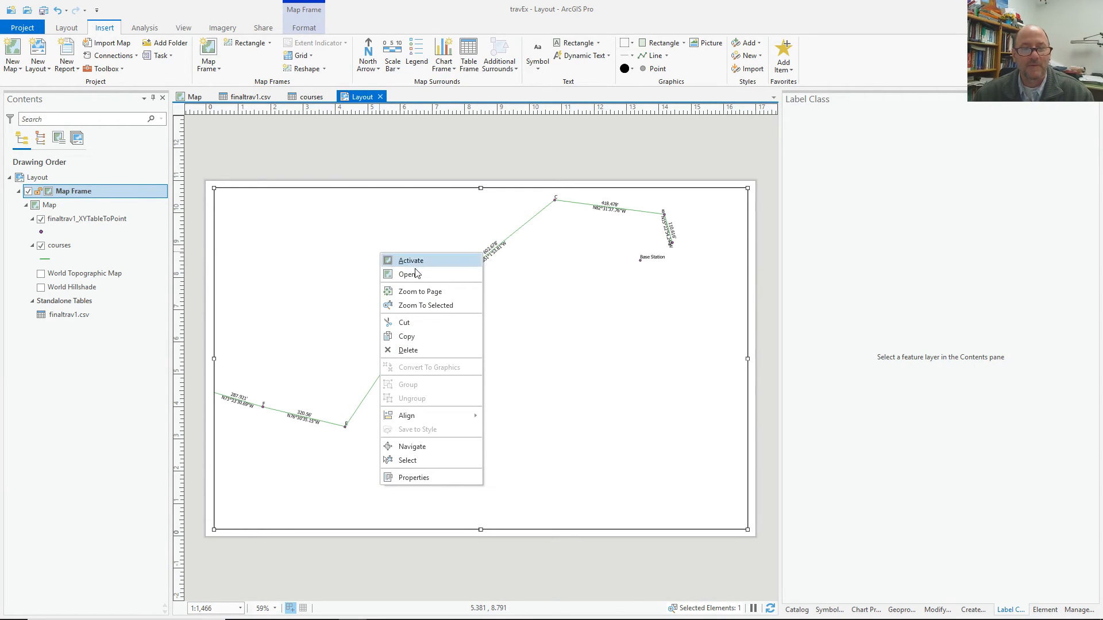
Activate the map frame, pan the traverse, and set the scale to 1:2,400 after trying 1:1,200.
{"action": "left_click", "coordinate": [407, 260]}
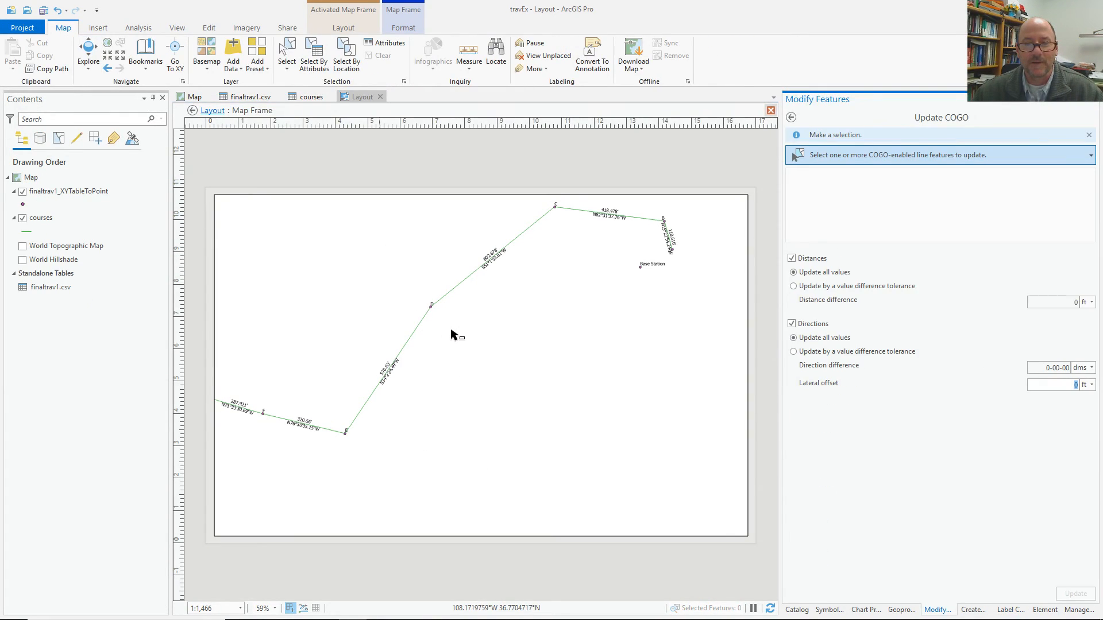
{"action": "left_click_drag", "start_coordinate": [405, 327], "coordinate": [463, 364]}
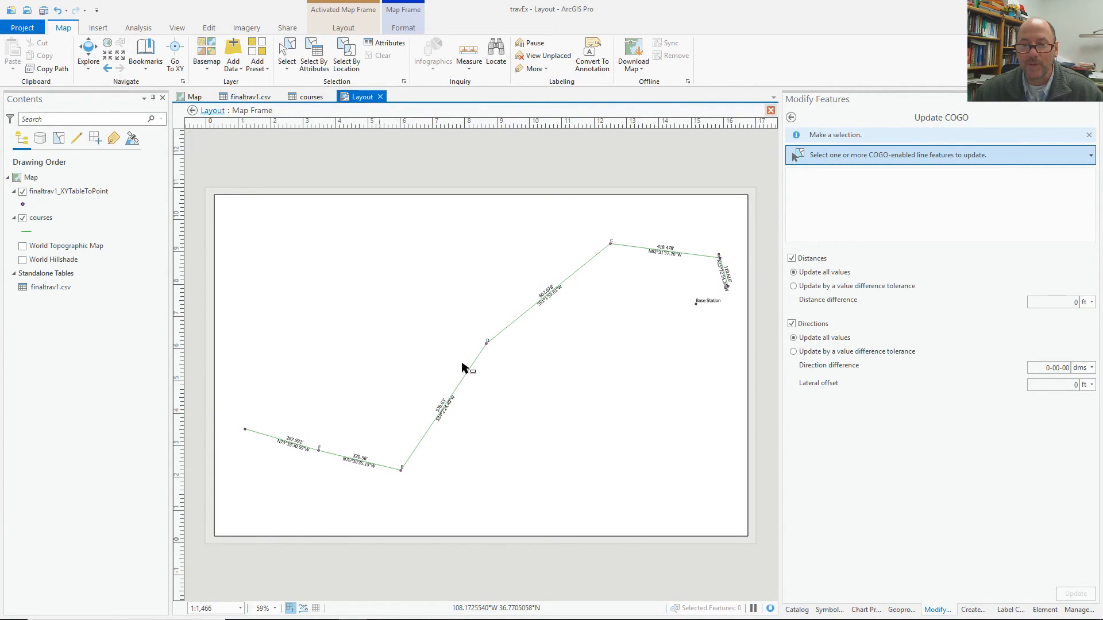
{"action": "left_click", "coordinate": [225, 609]}
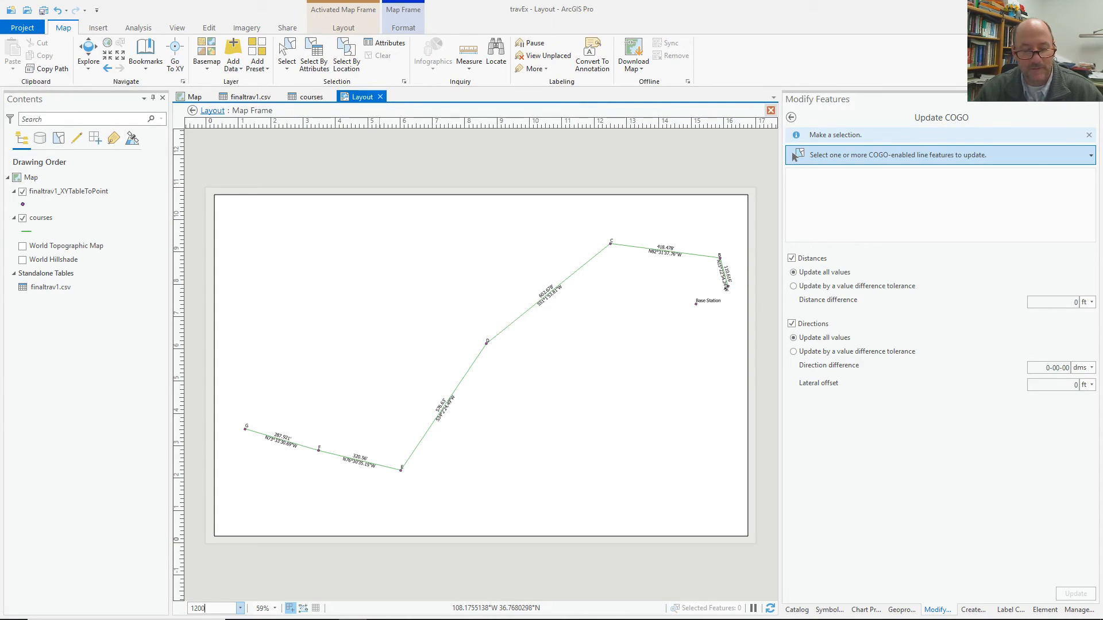
{"action": "key", "text": "Return"}
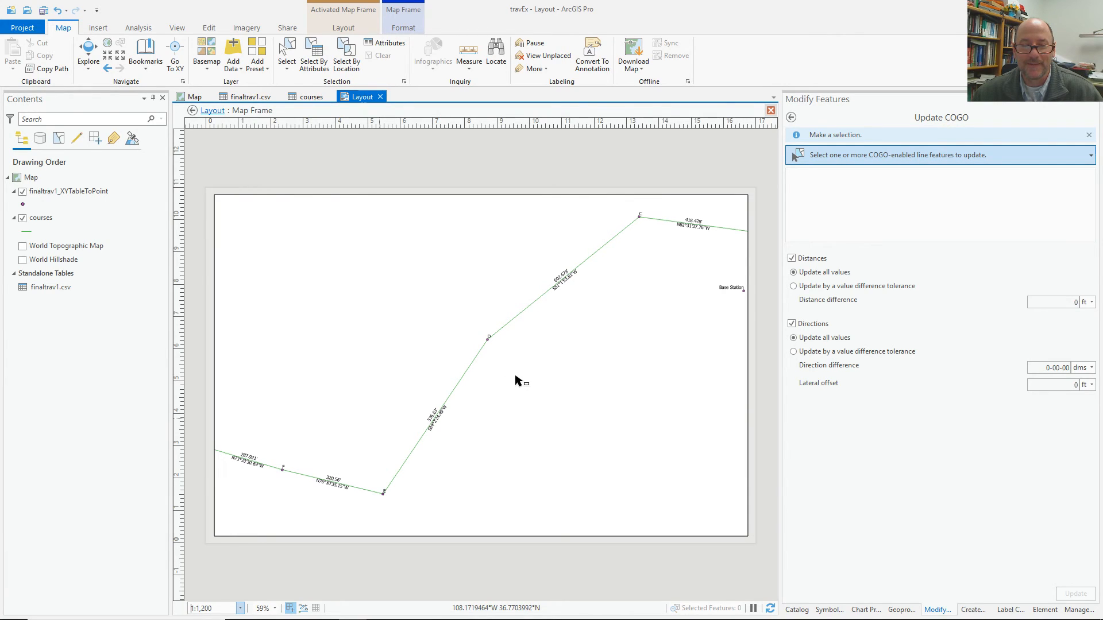
{"action": "left_click", "coordinate": [205, 608]}
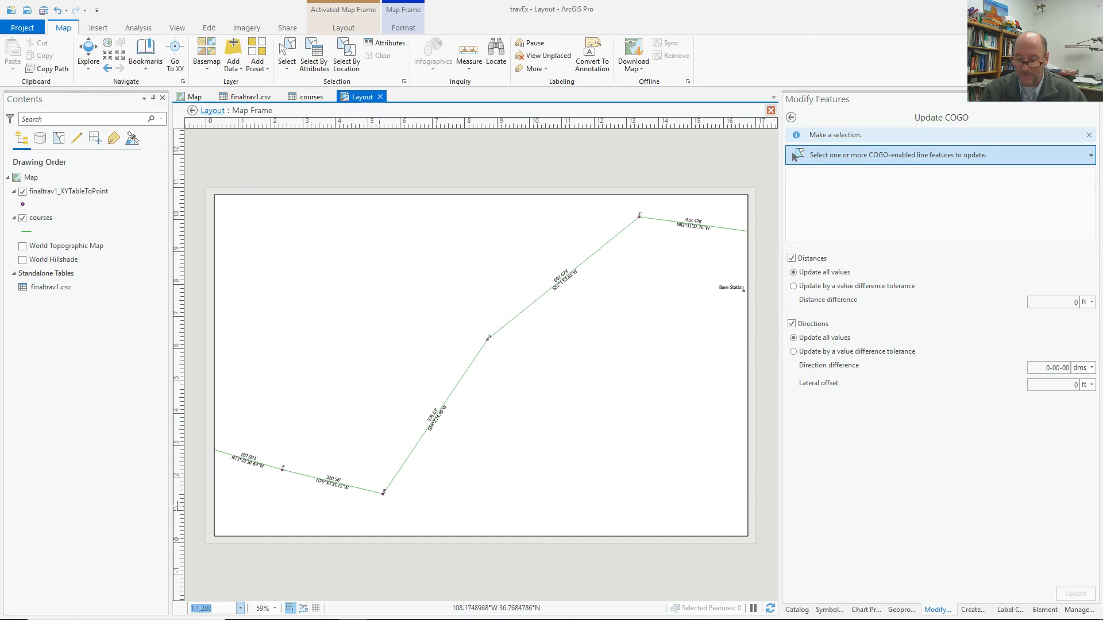
{"action": "key", "text": "Return"}
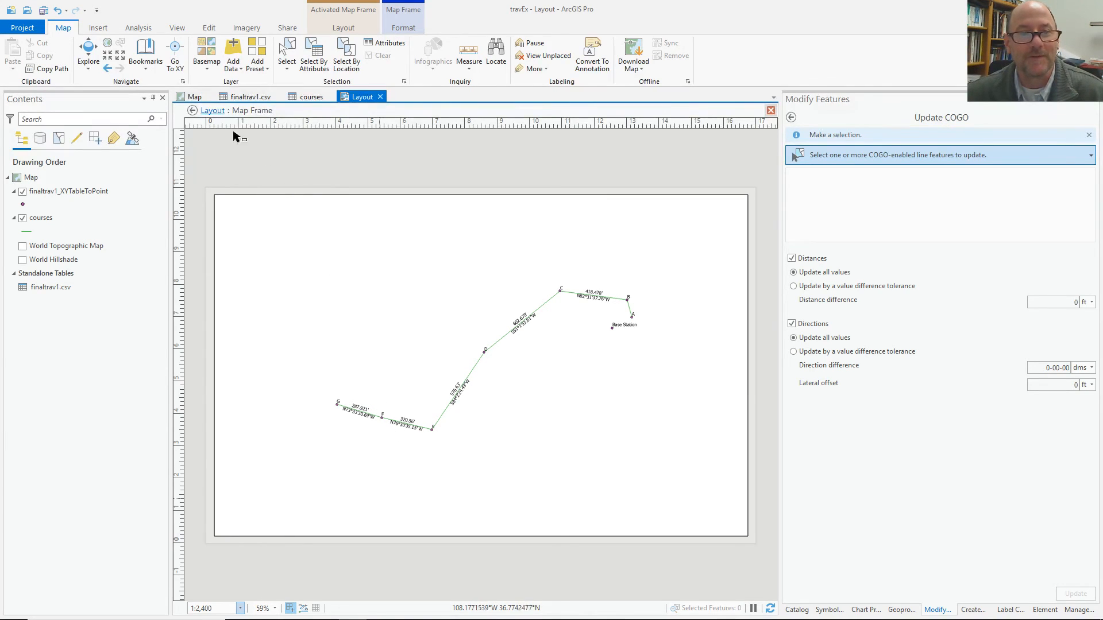
Close the Tabloid layout and create an ANSI Landscape Letter layout.
{"action": "left_click", "coordinate": [380, 97]}
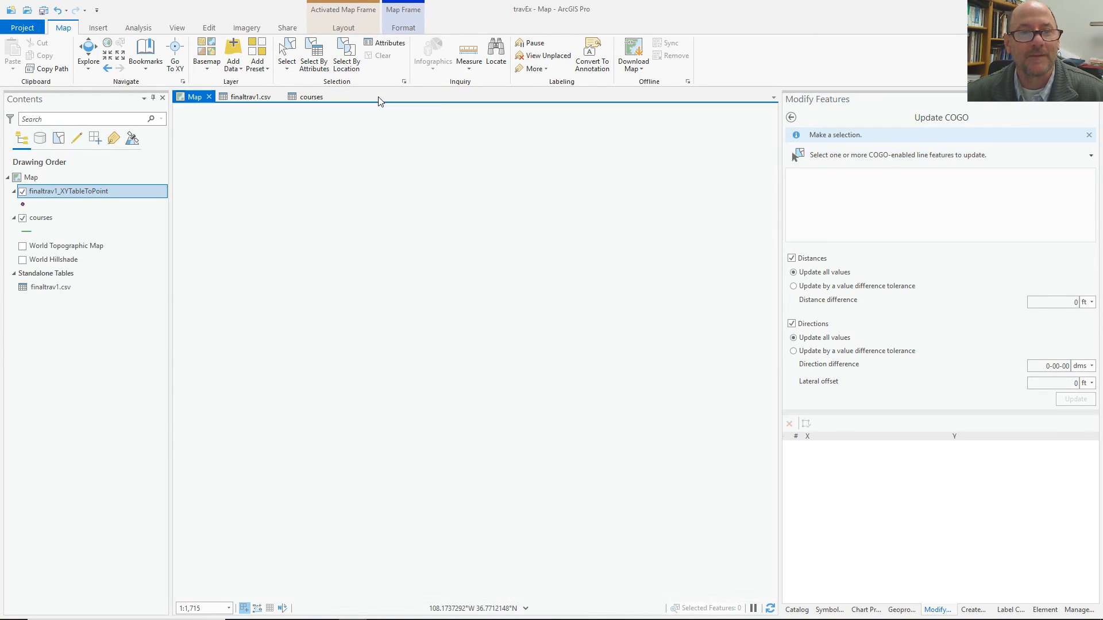
{"action": "left_click", "coordinate": [98, 27]}
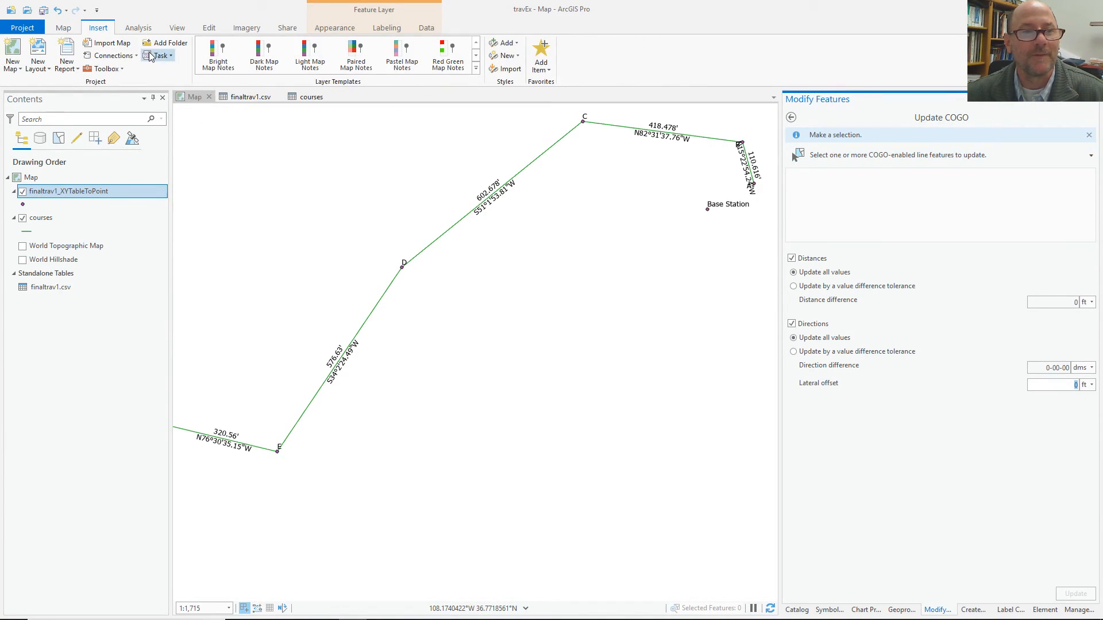
{"action": "left_click", "coordinate": [39, 64]}
{"action": "left_click", "coordinate": [62, 219]}
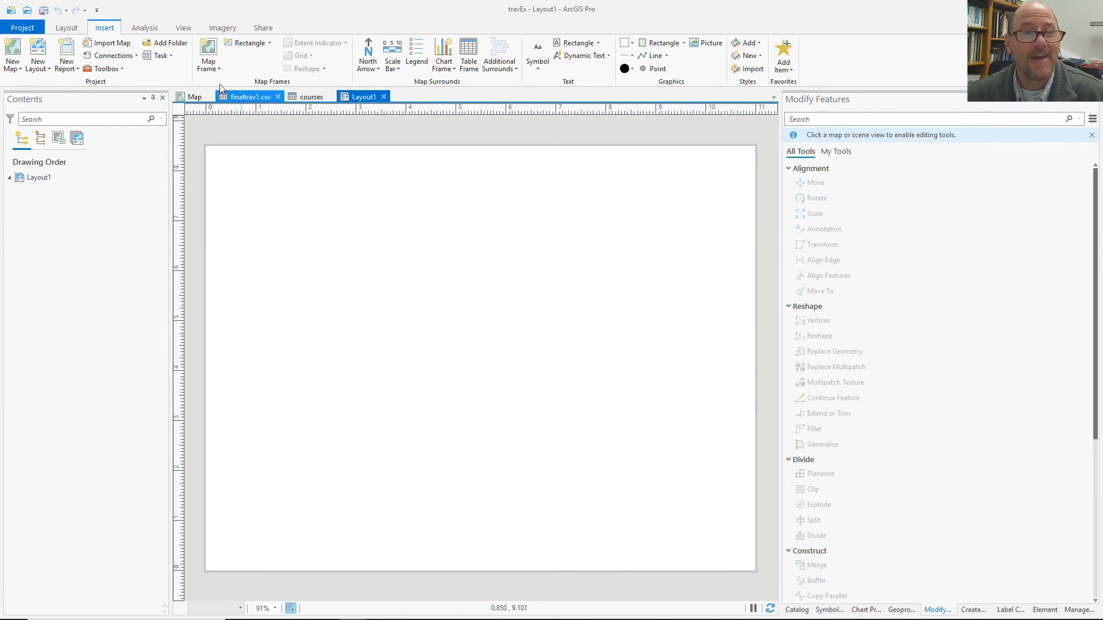
Add a full-page traverse map frame at 1:2,400 and shift the traverse so labels A–G all show.
{"action": "left_click", "coordinate": [208, 56]}
{"action": "left_click", "coordinate": [320, 150]}
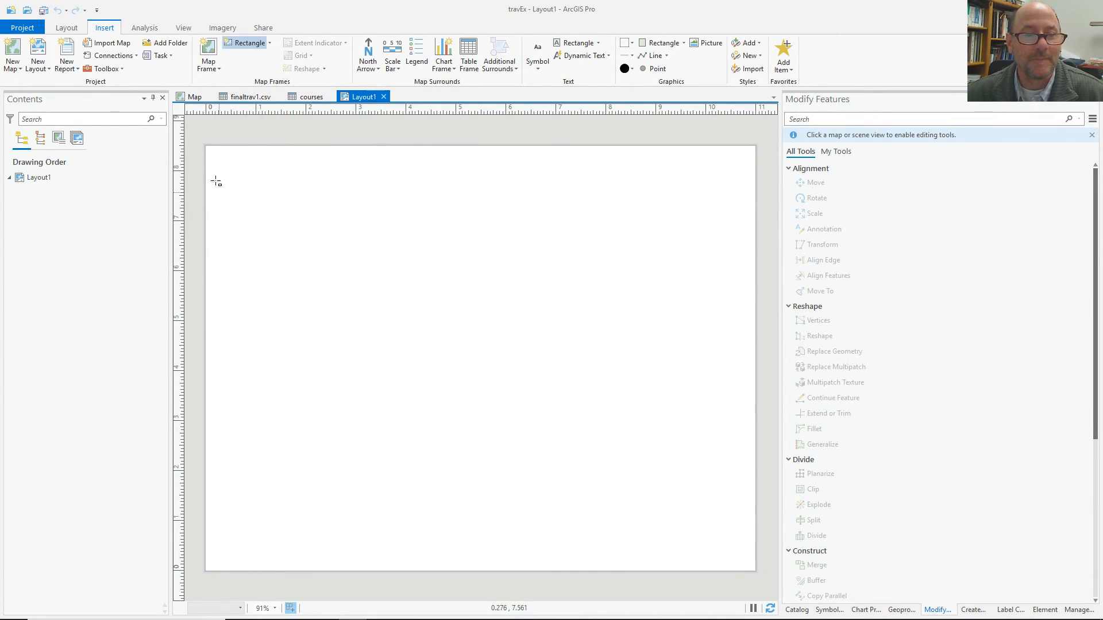
{"action": "left_click_drag", "start_coordinate": [215, 154], "coordinate": [748, 566]}
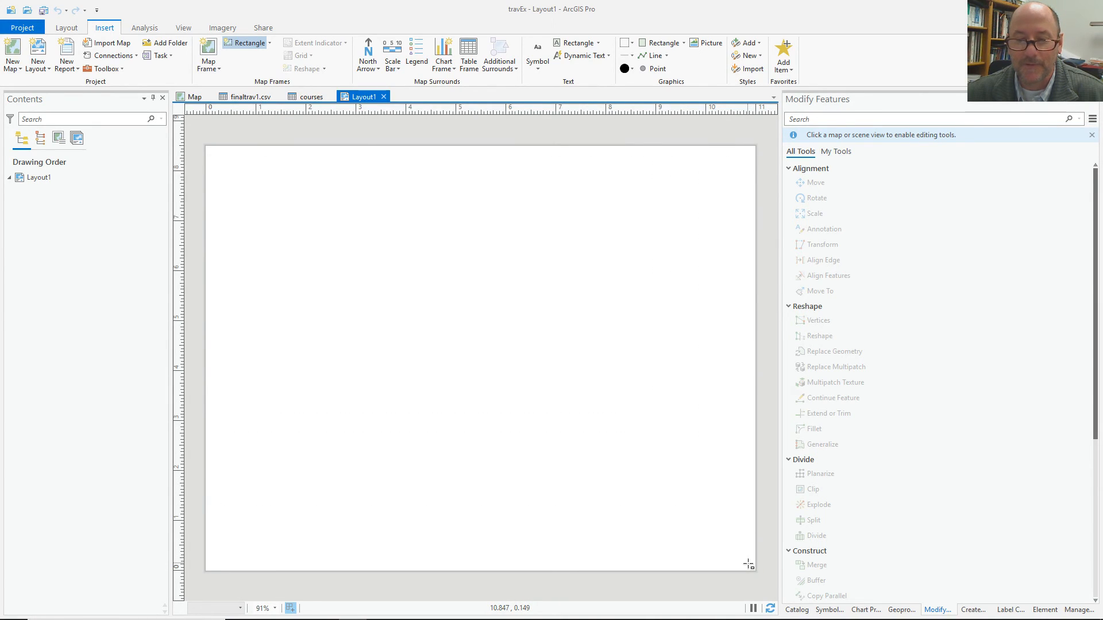
{"action": "left_click", "coordinate": [193, 607]}
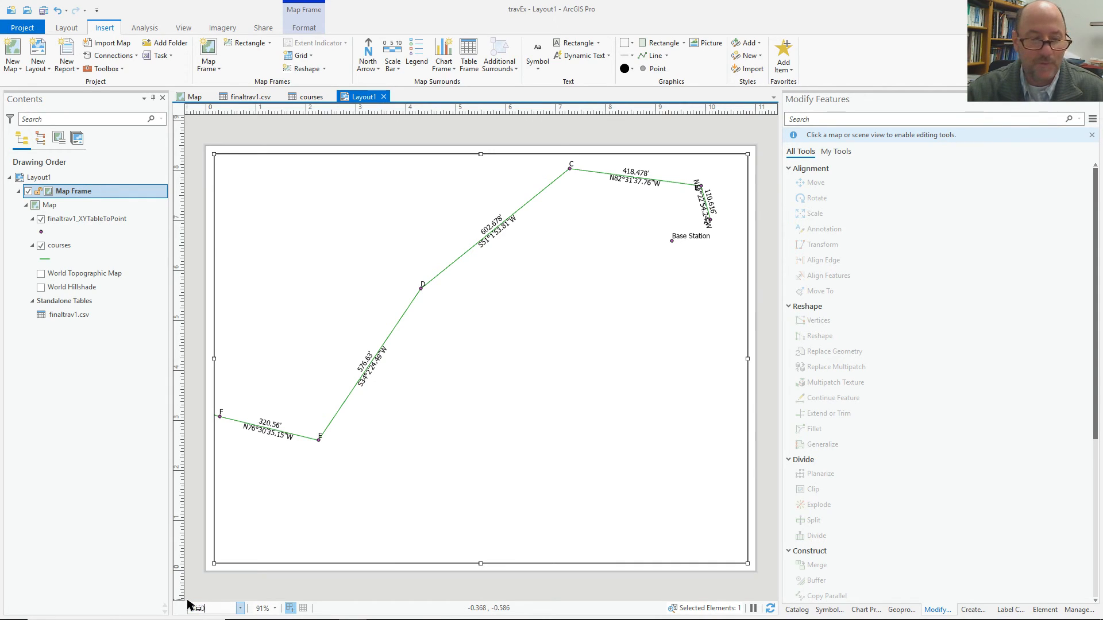
{"action": "type", "text": "2400"}
{"action": "key", "text": "Return"}
{"action": "right_click", "coordinate": [441, 390]}
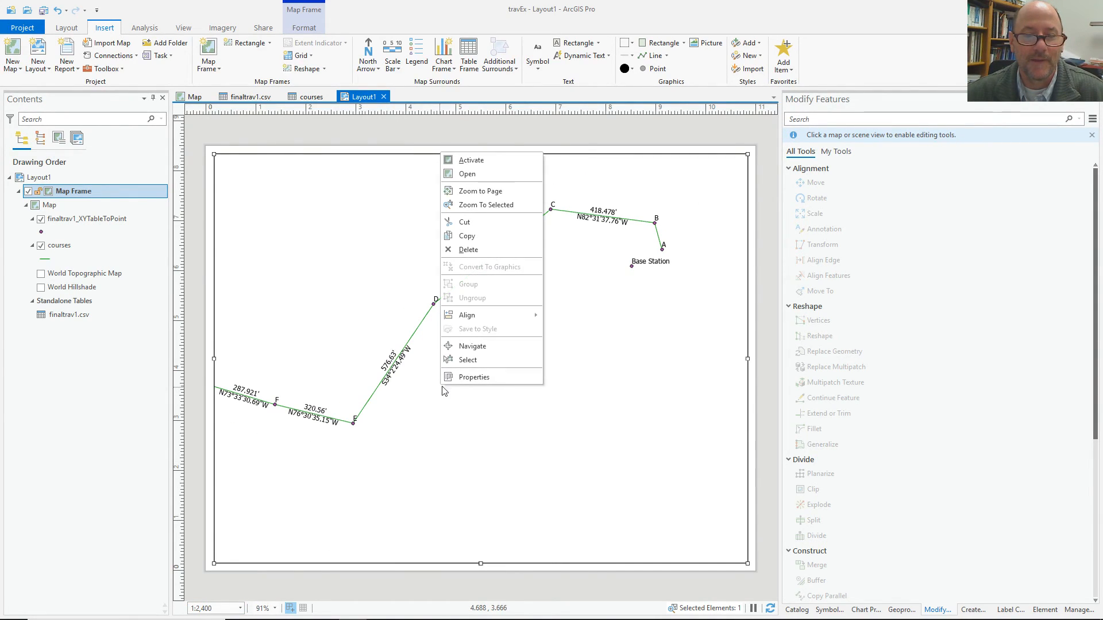
{"action": "left_click", "coordinate": [455, 161]}
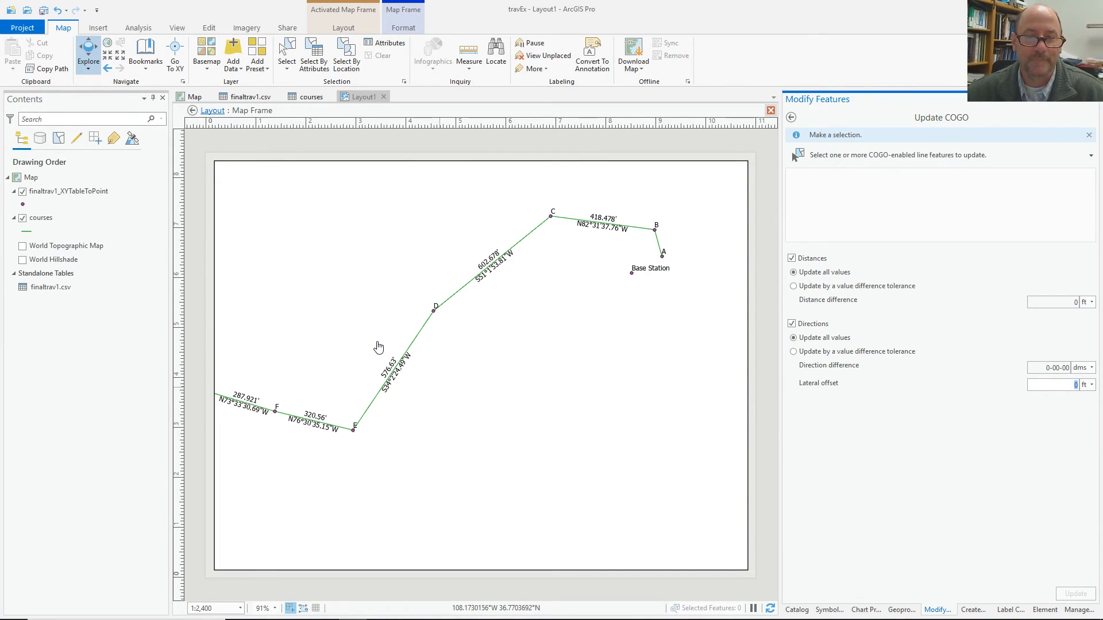
{"action": "left_click_drag", "start_coordinate": [367, 362], "coordinate": [426, 381]}
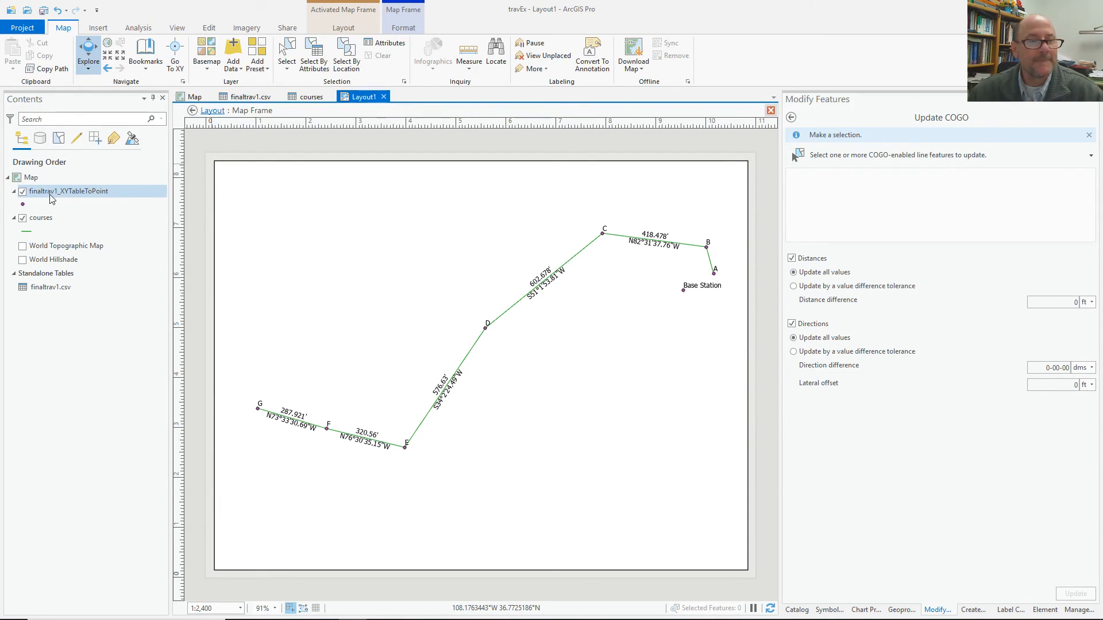
Set the courses layer's distance and bearing labels to 8 pt text.
{"action": "left_click", "coordinate": [55, 218]}
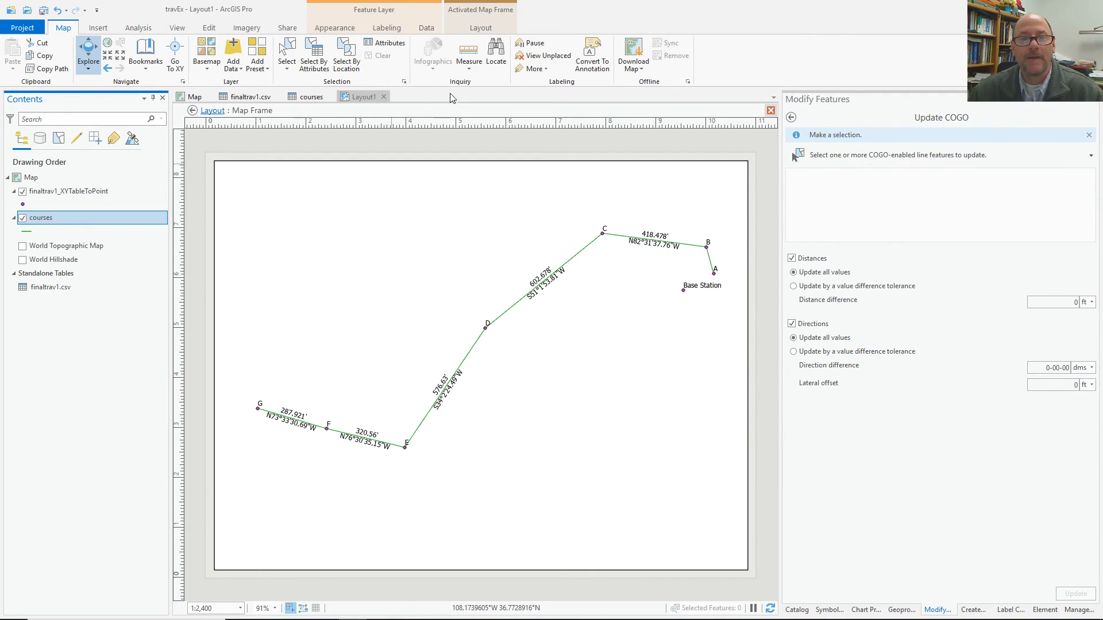
{"action": "left_click", "coordinate": [386, 30]}
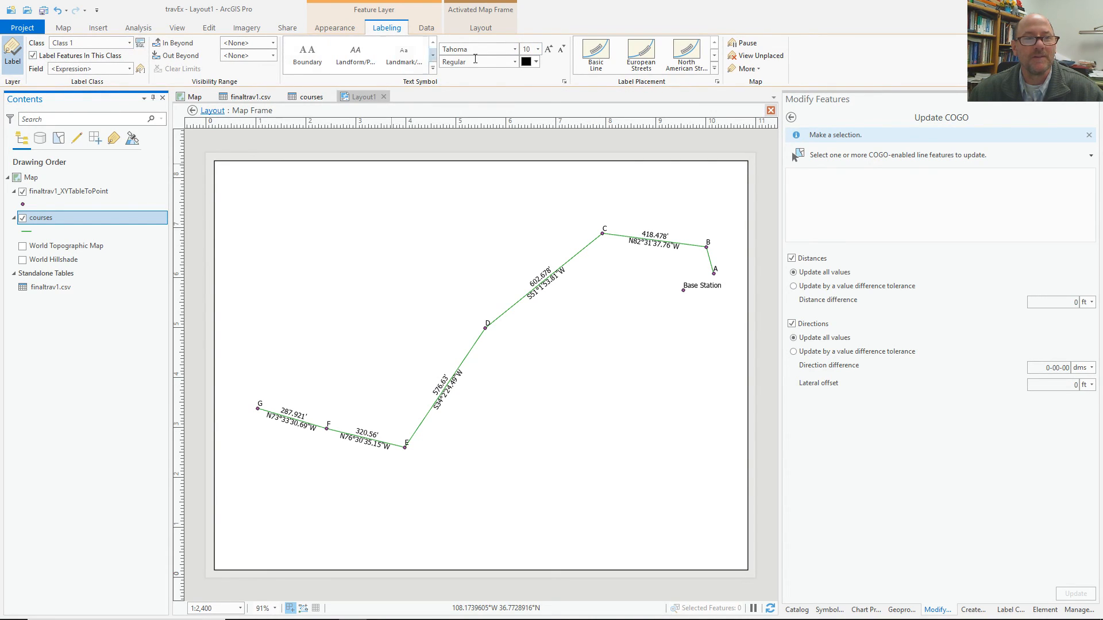
{"action": "left_click", "coordinate": [537, 49]}
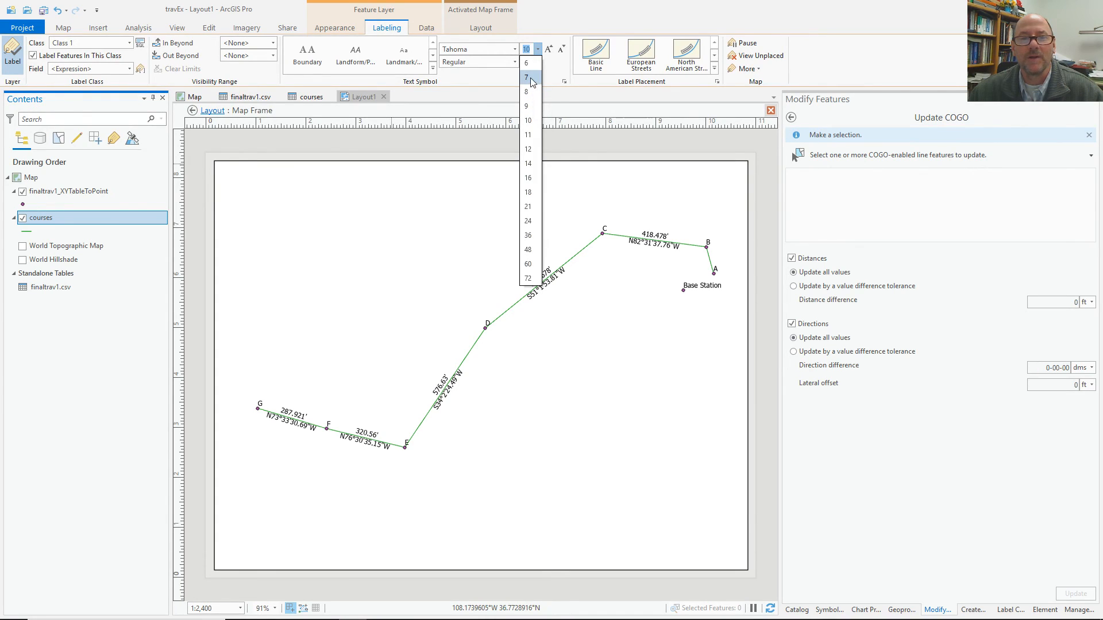
{"action": "left_click", "coordinate": [528, 92]}
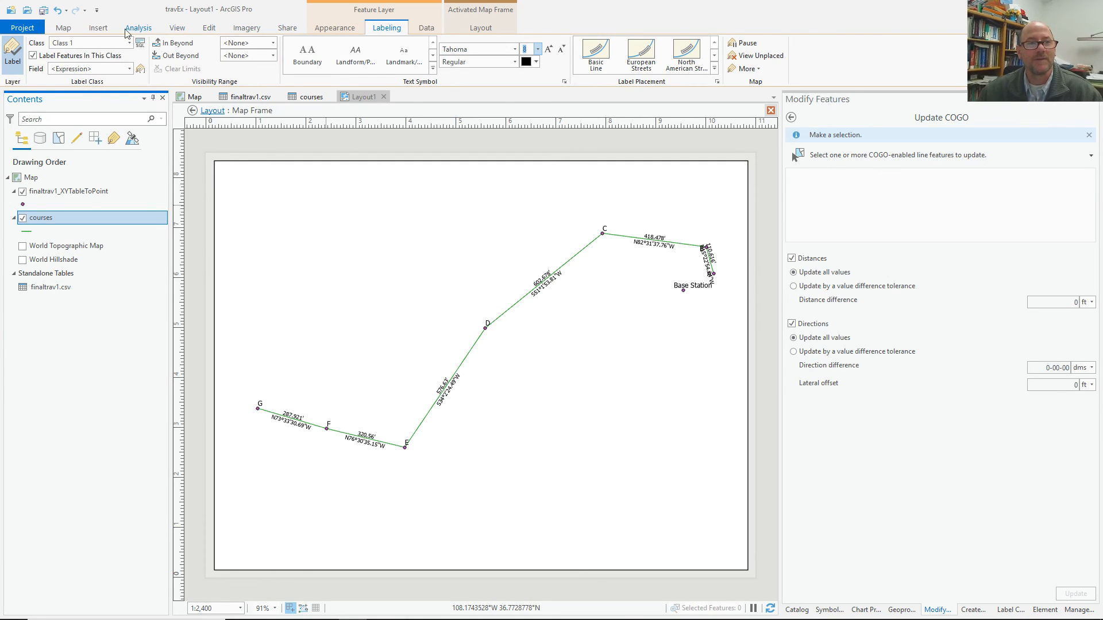
{"action": "left_click", "coordinate": [102, 28]}
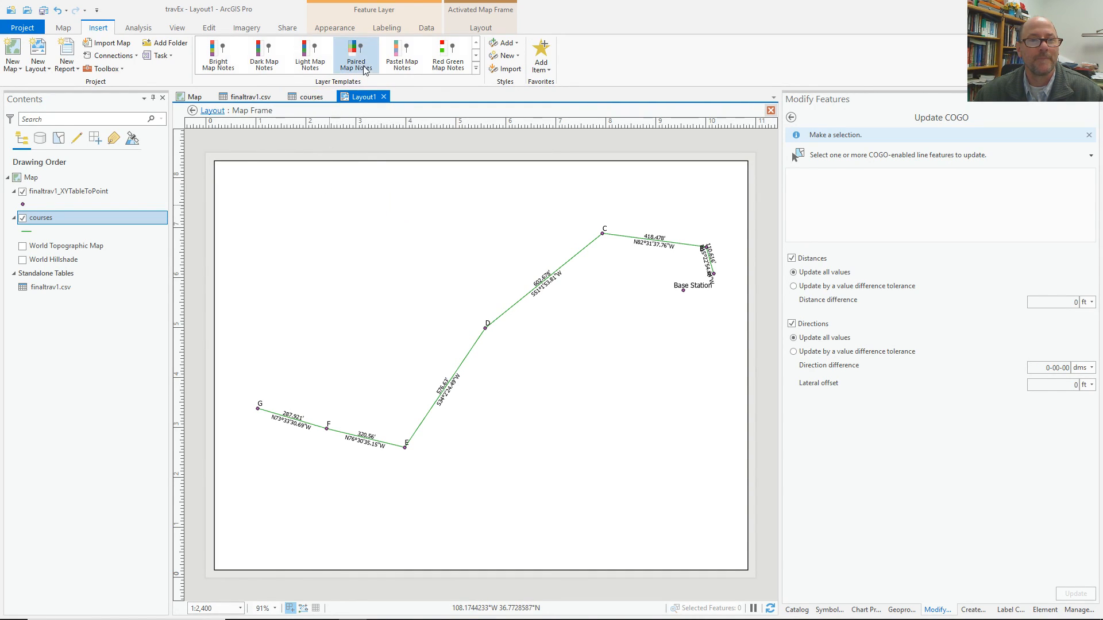
Exit the map frame and place a north arrow at the page's top left.
{"action": "left_click", "coordinate": [211, 111]}
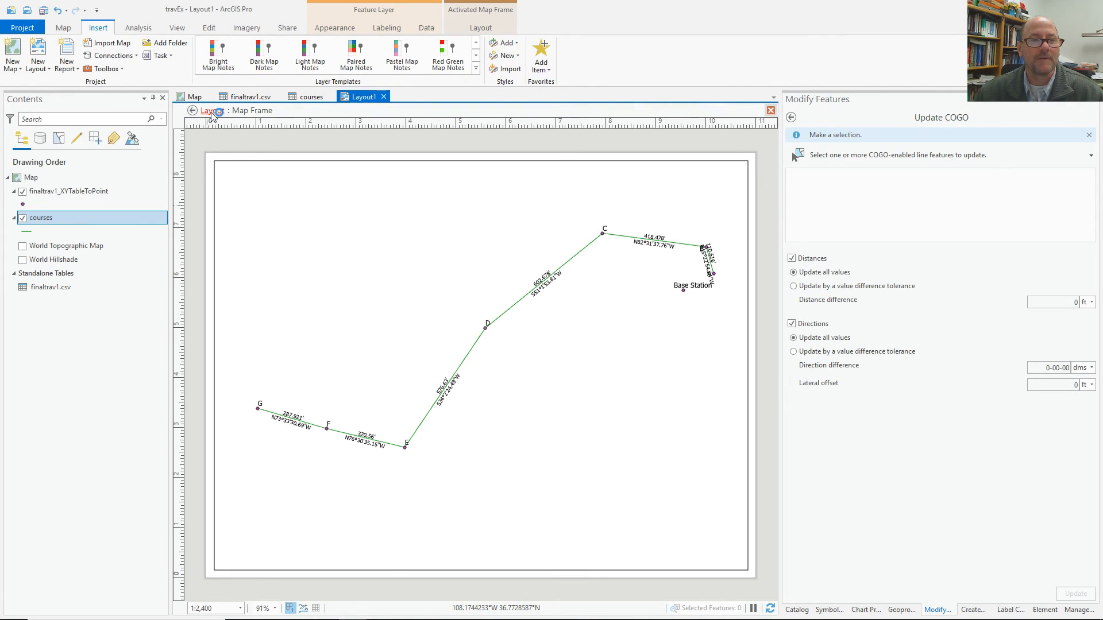
{"action": "left_click", "coordinate": [480, 198]}
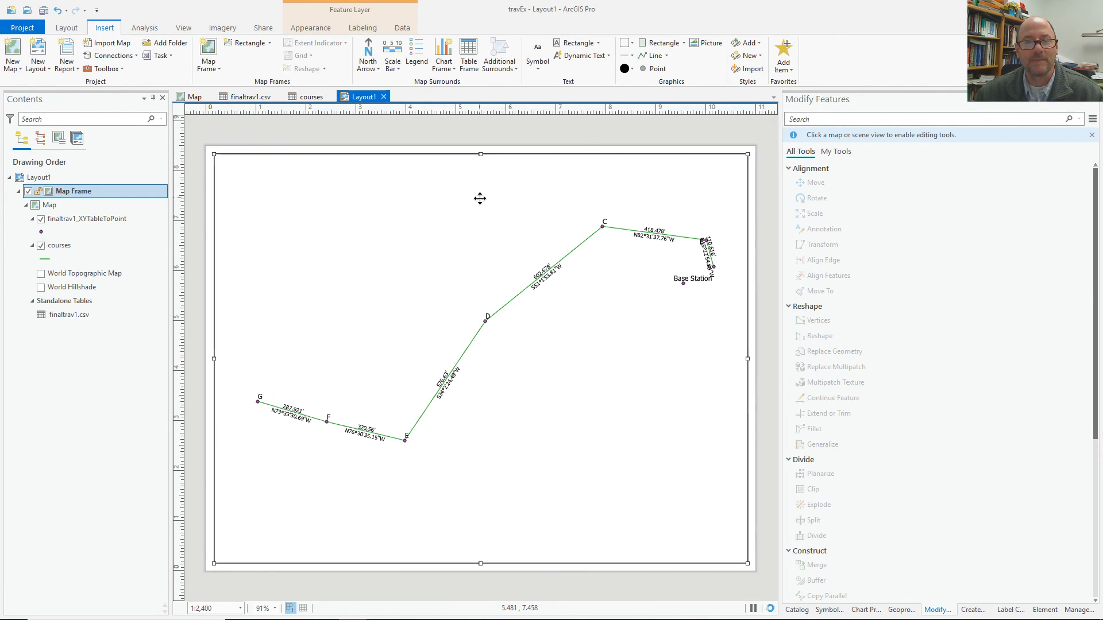
{"action": "left_click", "coordinate": [494, 134]}
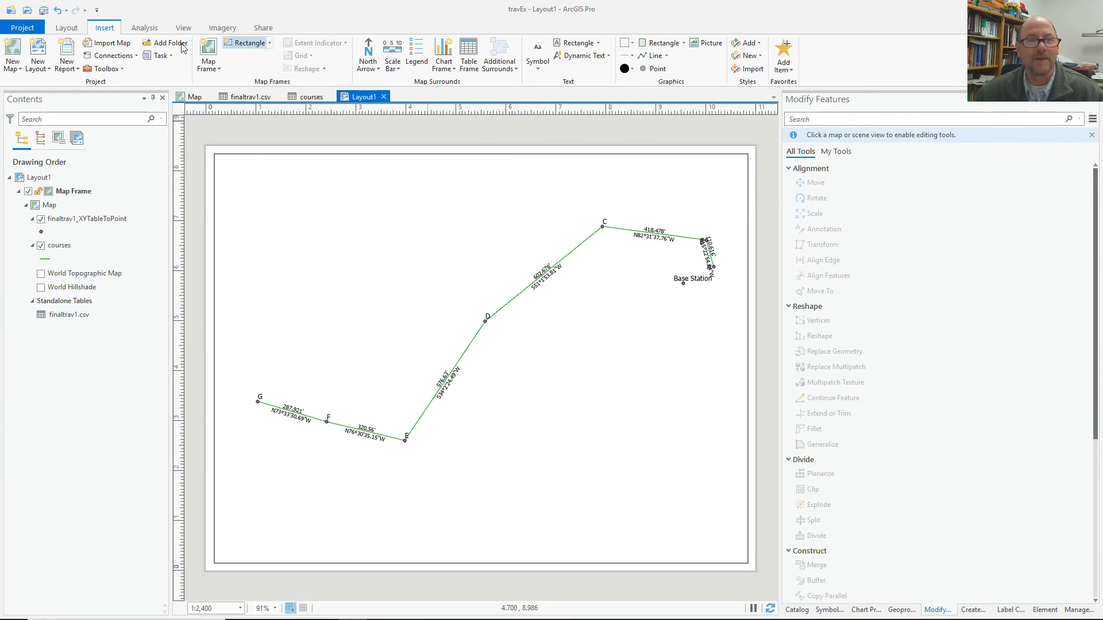
{"action": "left_click", "coordinate": [367, 53]}
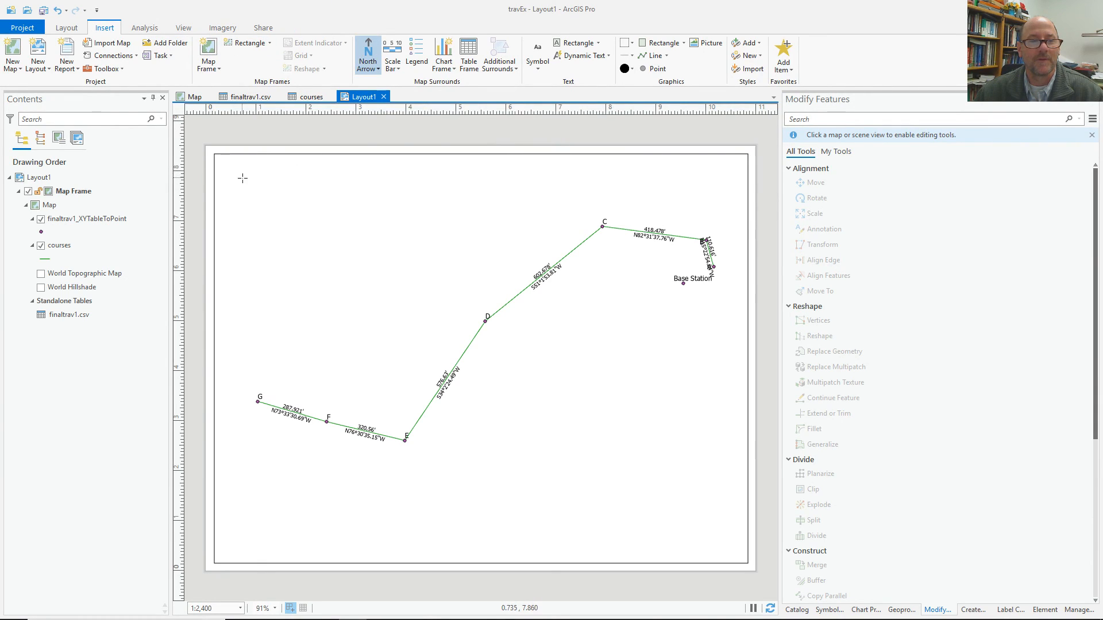
{"action": "left_click_drag", "start_coordinate": [275, 232], "coordinate": [275, 231]}
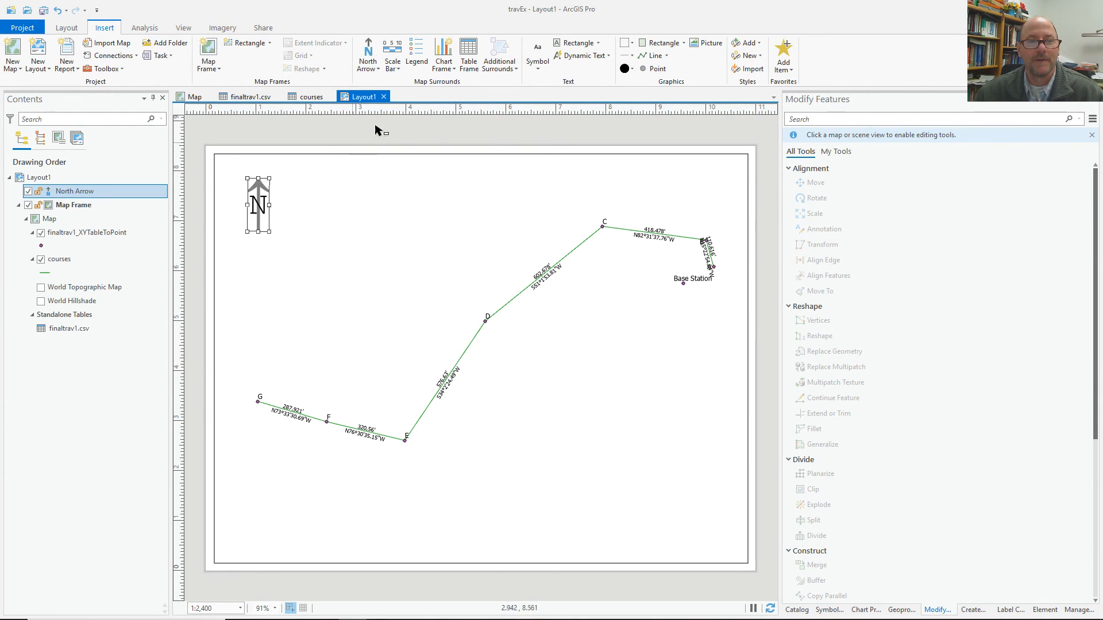
Insert Relative Scale dynamic text below the north arrow.
{"action": "left_click", "coordinate": [398, 69]}
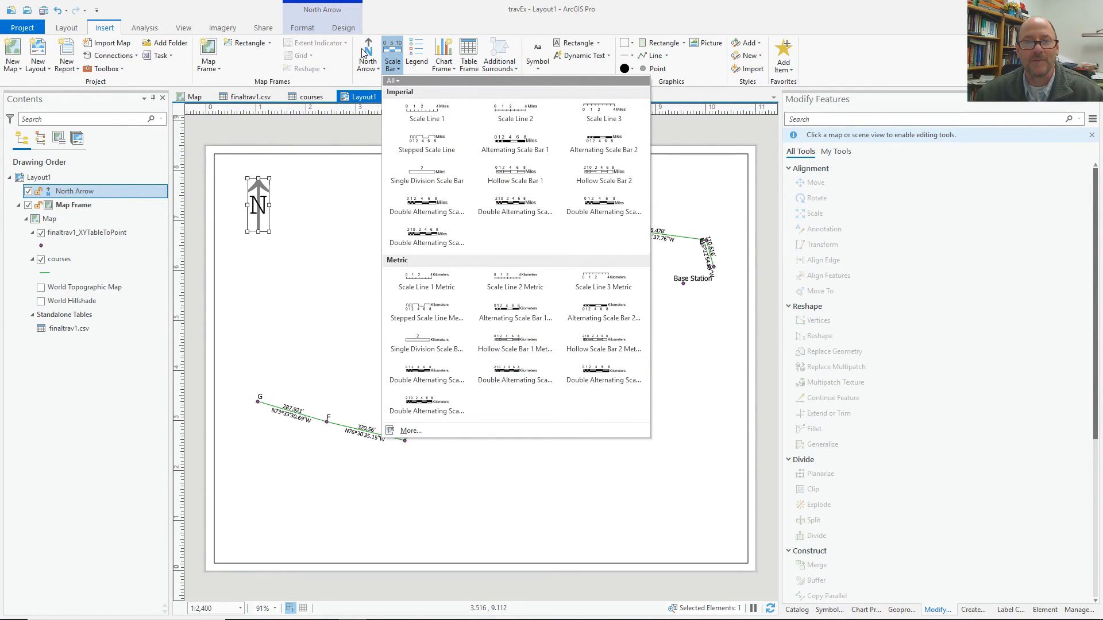
{"action": "left_click", "coordinate": [458, 25]}
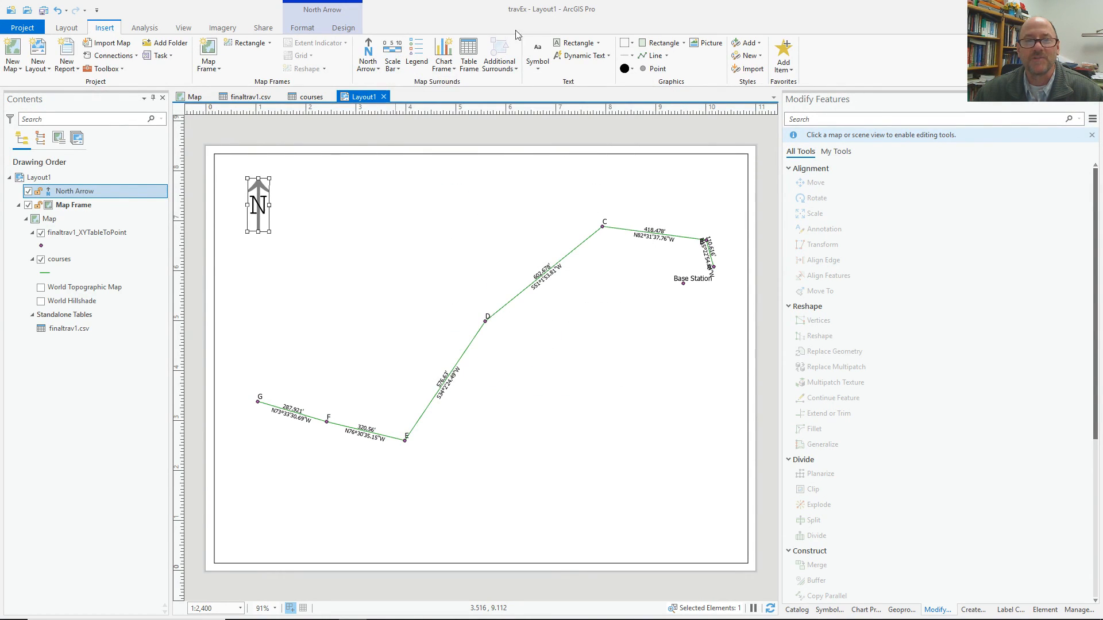
{"action": "left_click", "coordinate": [607, 56]}
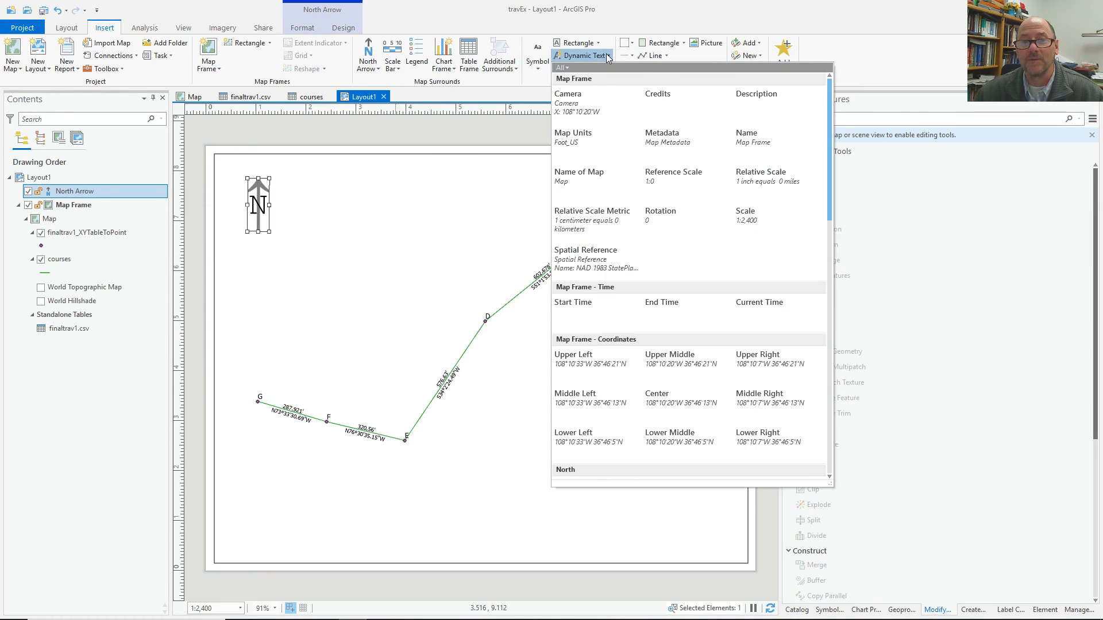
{"action": "left_click", "coordinate": [757, 182]}
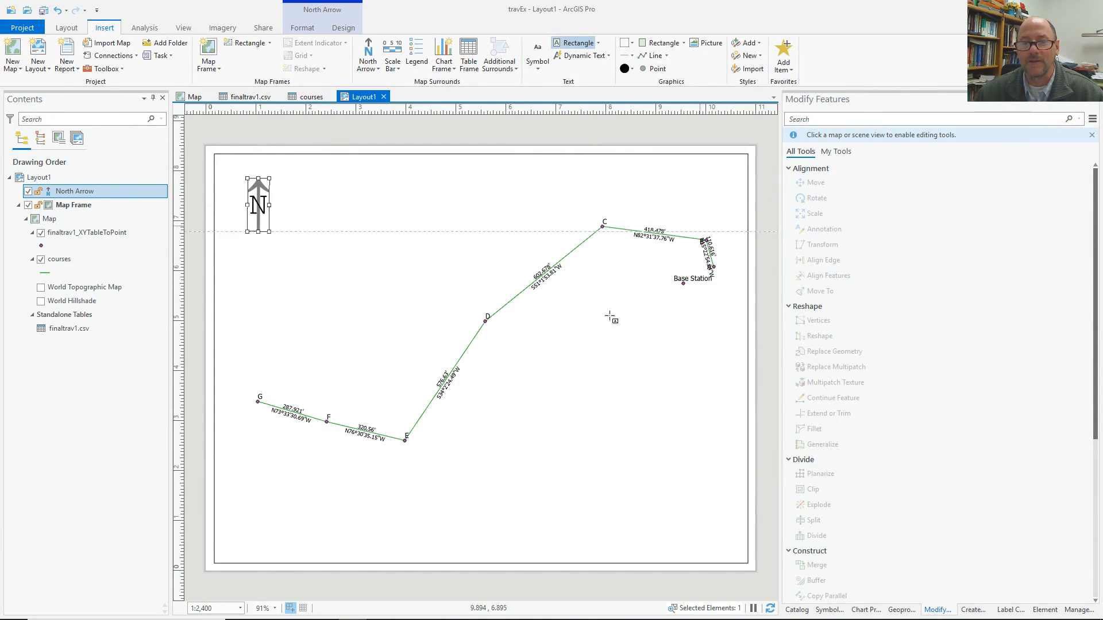
{"action": "left_click_drag", "start_coordinate": [225, 245], "coordinate": [297, 271]}
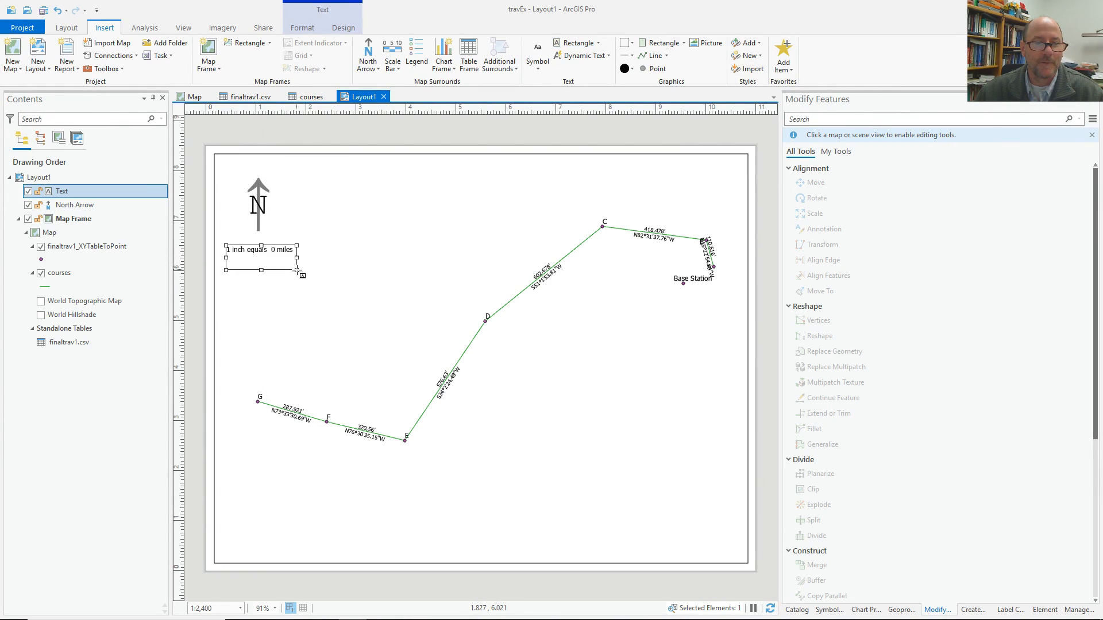
Edit the scale text to read "1 inch =200 feet" using ft map units.
{"action": "right_click", "coordinate": [271, 251]}
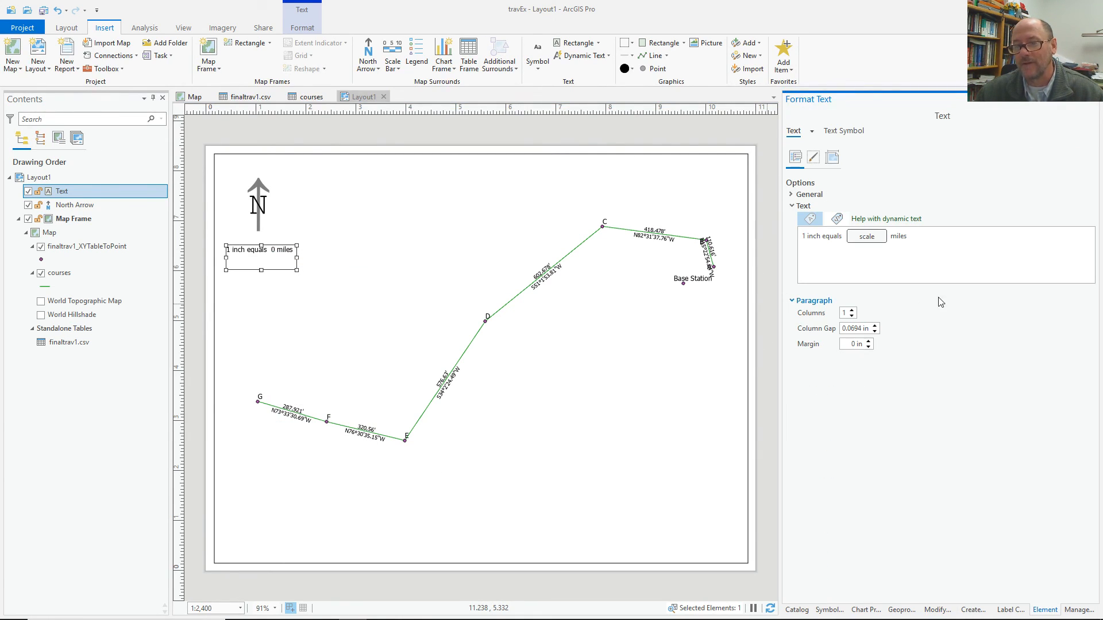
{"action": "double_click", "coordinate": [901, 240]}
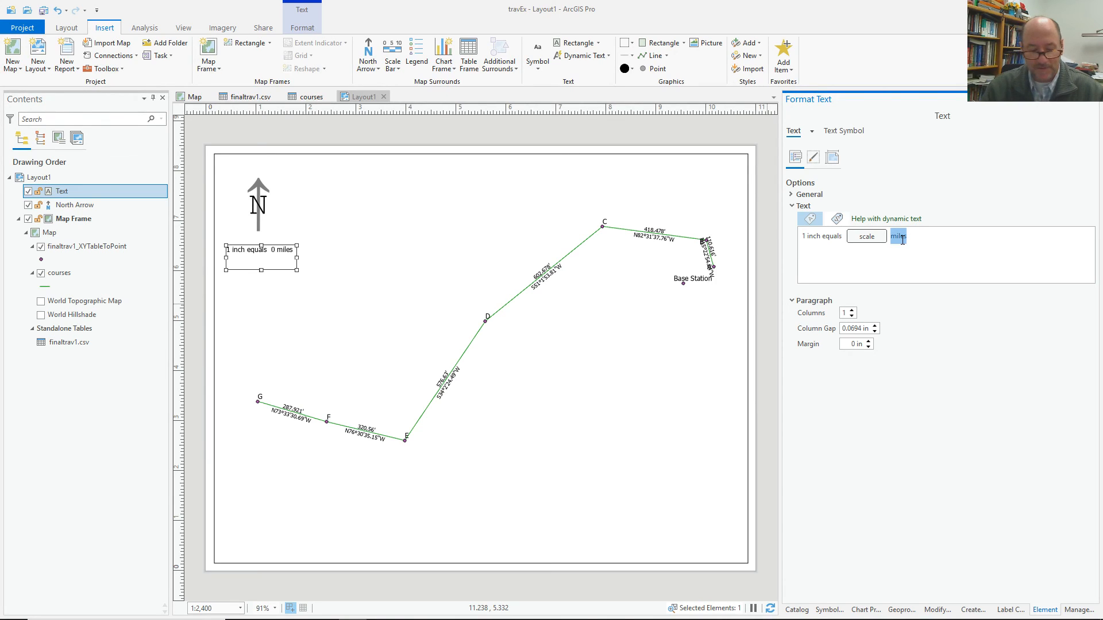
{"action": "type", "text": "feet"}
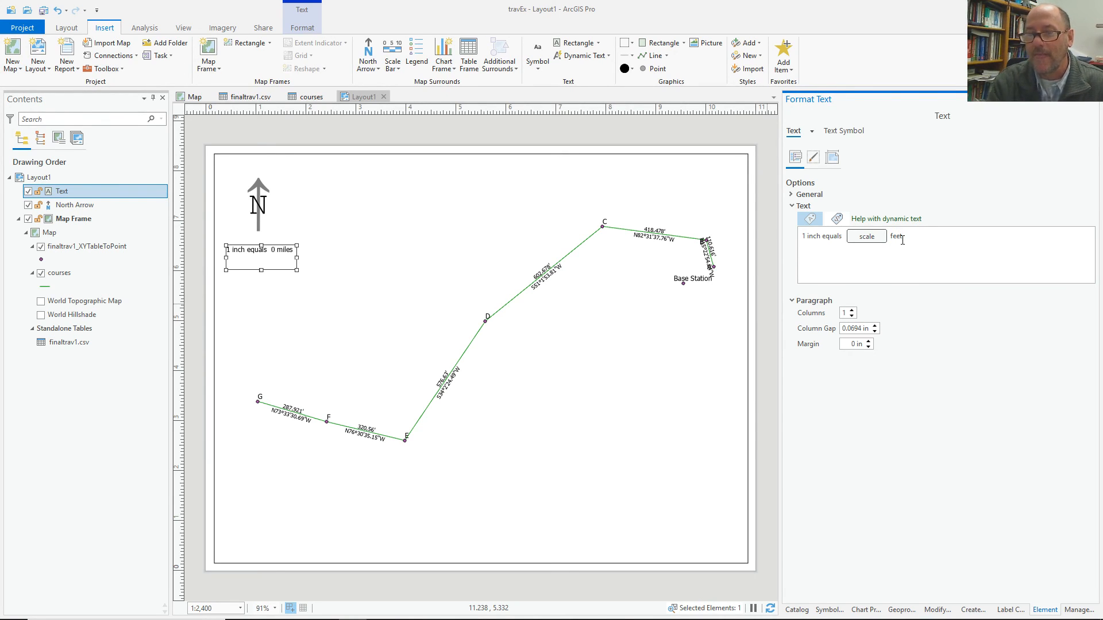
{"action": "double_click", "coordinate": [868, 238]}
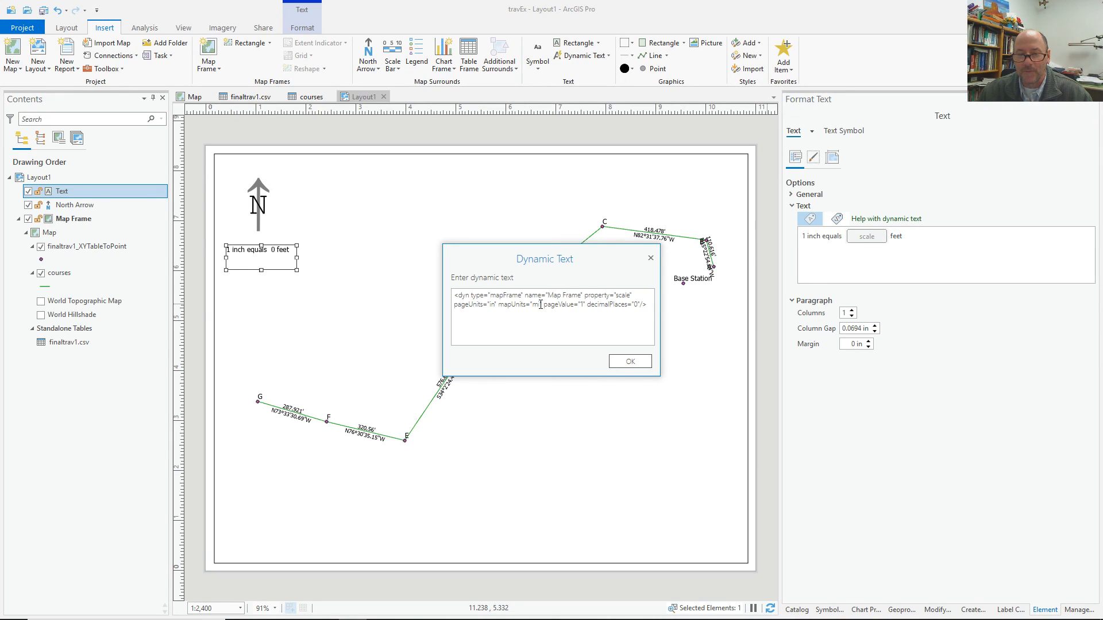
{"action": "type", "text": "ft"}
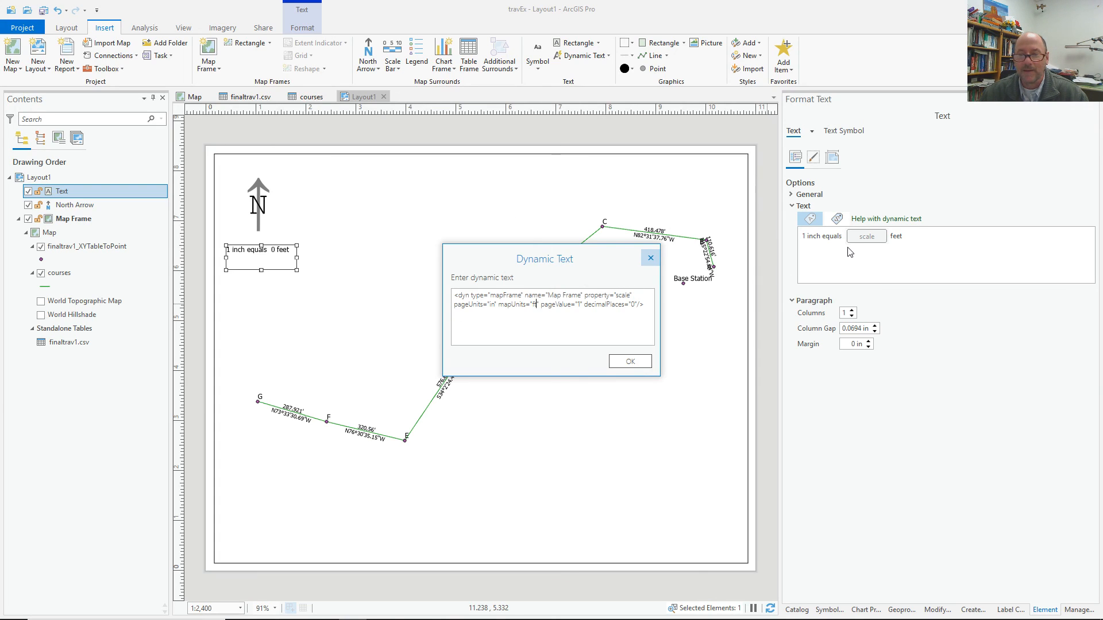
{"action": "left_click", "coordinate": [630, 361]}
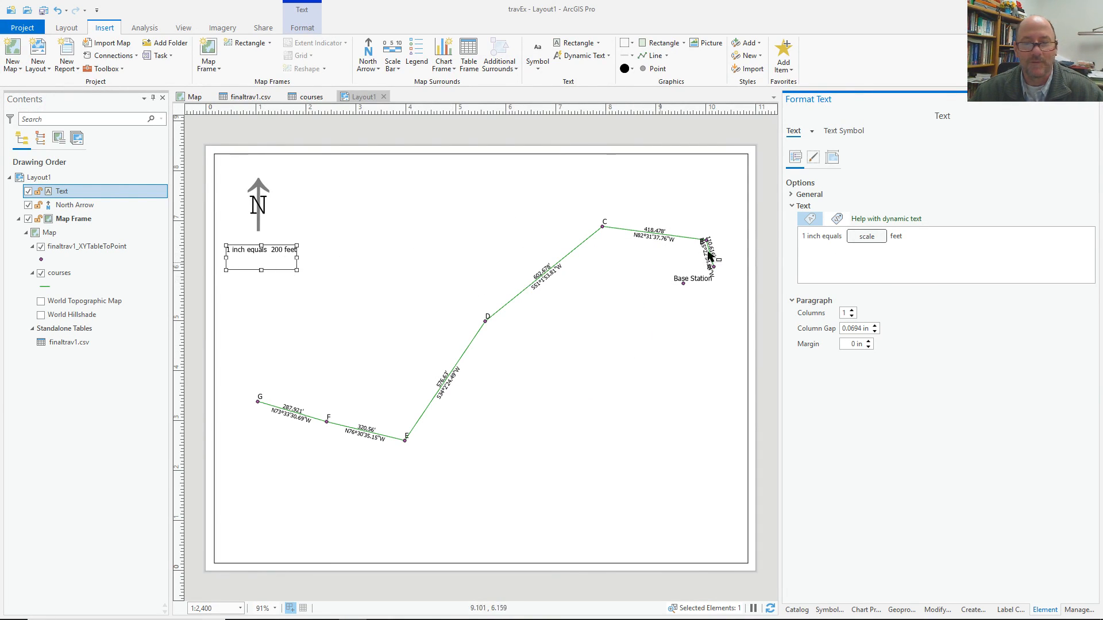
{"action": "double_click", "coordinate": [832, 236]}
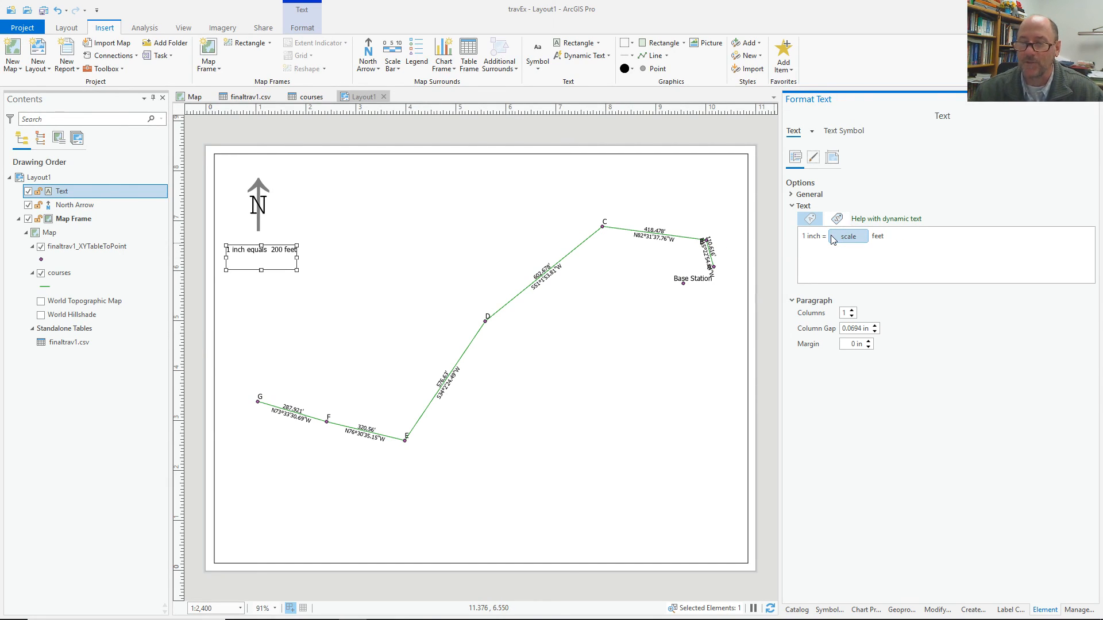
{"action": "left_click", "coordinate": [373, 264]}
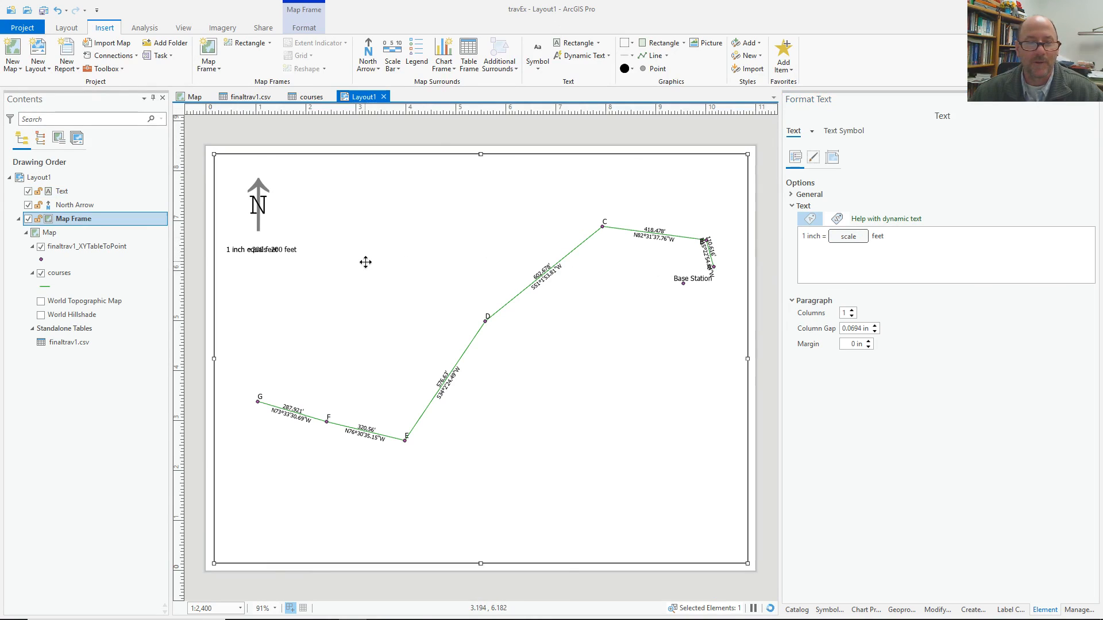
{"action": "mouse_move", "coordinate": [254, 249]}
{"action": "left_mouse_down"}
{"action": "mouse_move", "coordinate": [265, 249]}
{"action": "mouse_move", "coordinate": [255, 249]}
{"action": "left_mouse_up"}
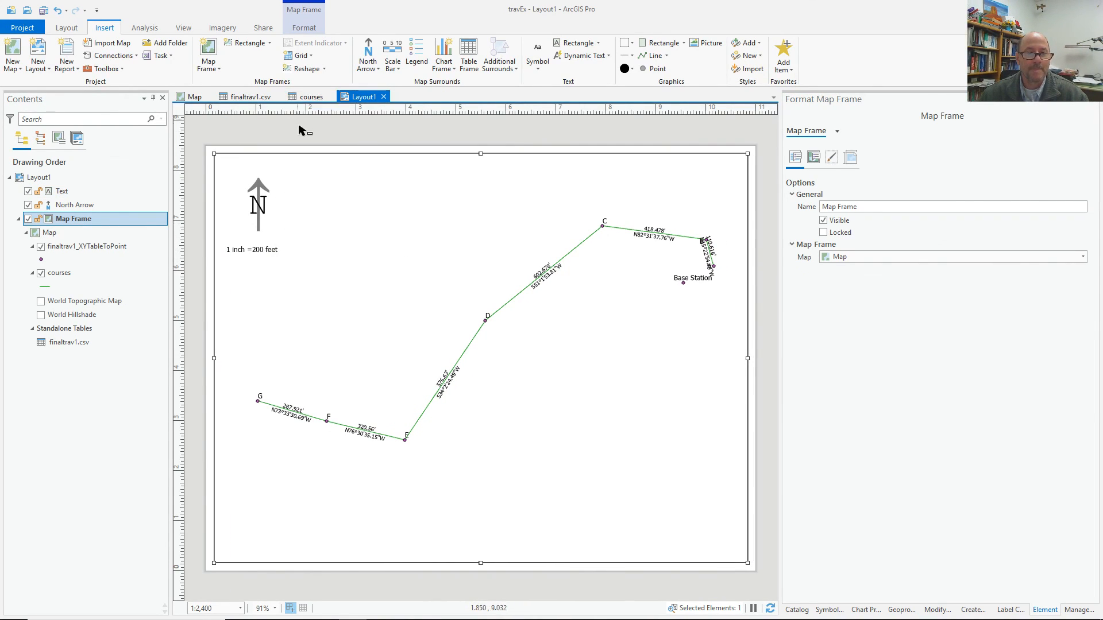
Undo the accidental map frame move and select the Paragraph text style.
{"action": "key", "text": "ctrl+z"}
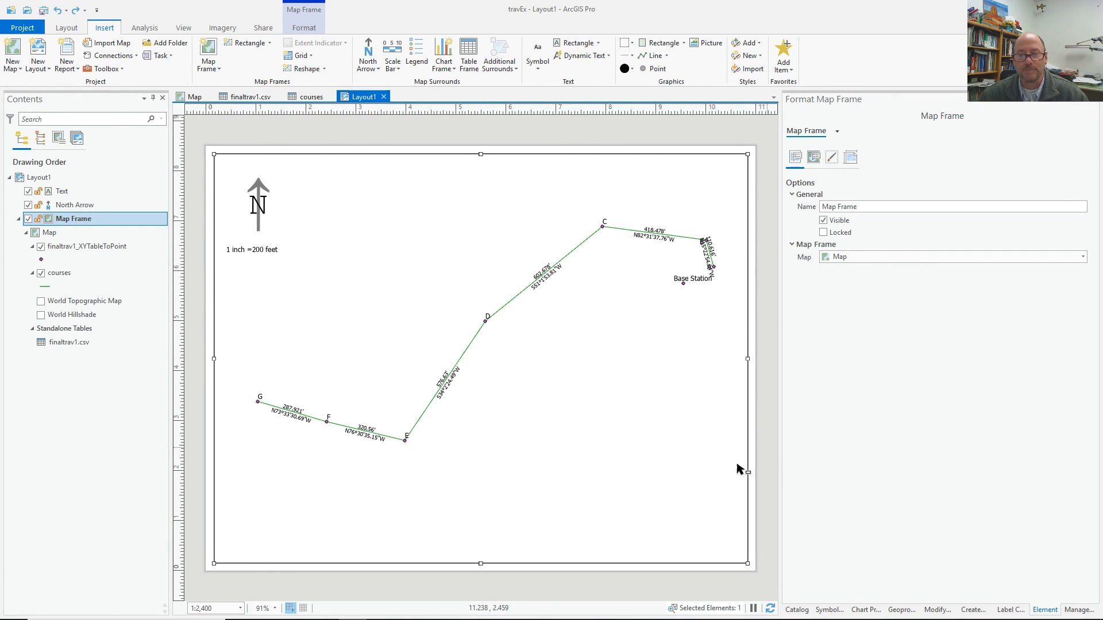
{"action": "left_click", "coordinate": [539, 64]}
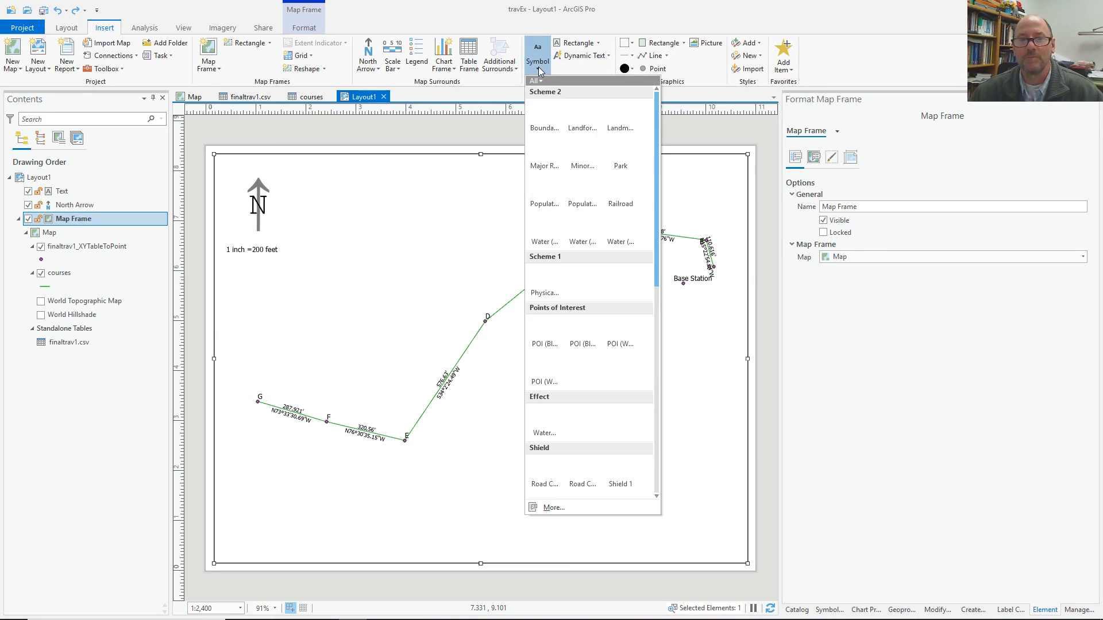
{"action": "scroll", "coordinate": [591, 373], "scroll_direction": "down", "scroll_amount": 10}
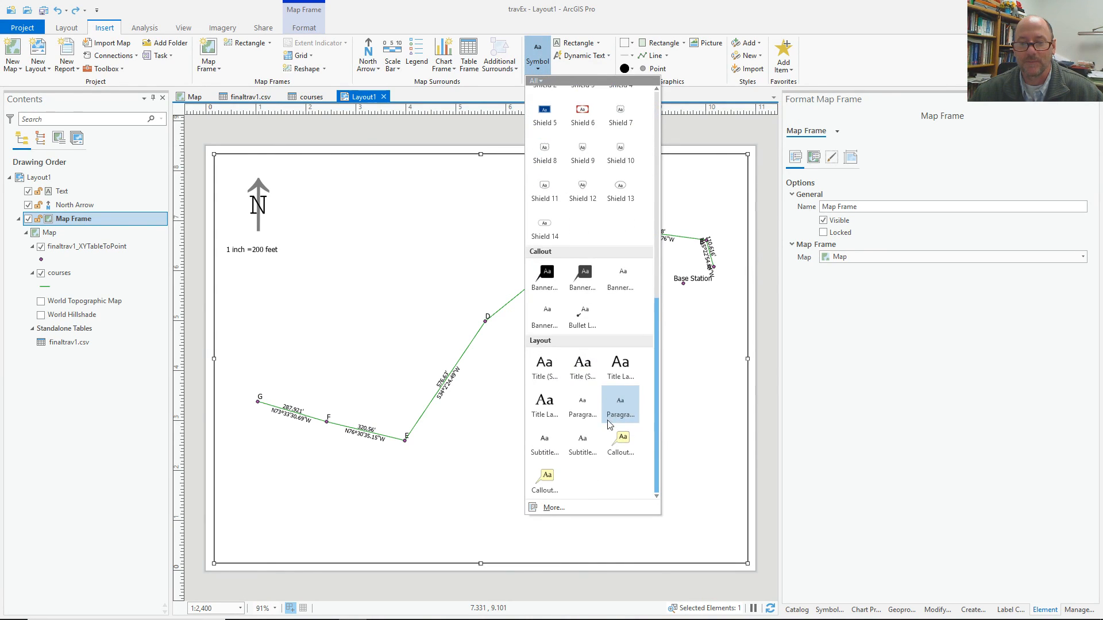
{"action": "left_click", "coordinate": [582, 405]}
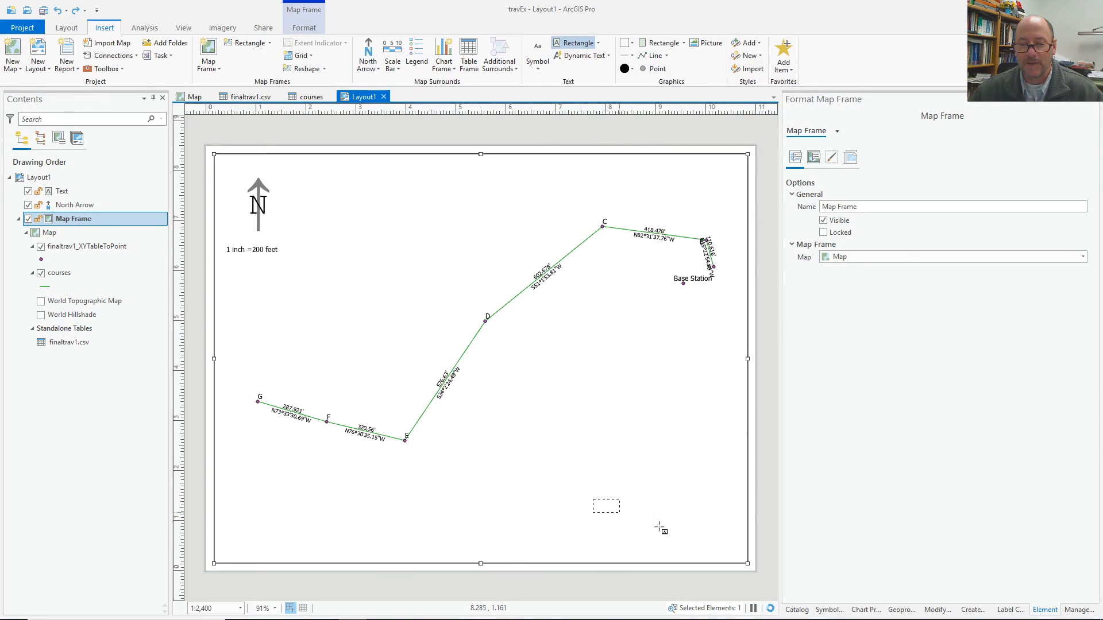
Draw a text box at the page's lower right with the author's name and 12-13-2019 below it.
{"action": "left_click_drag", "start_coordinate": [742, 556], "coordinate": [742, 556]}
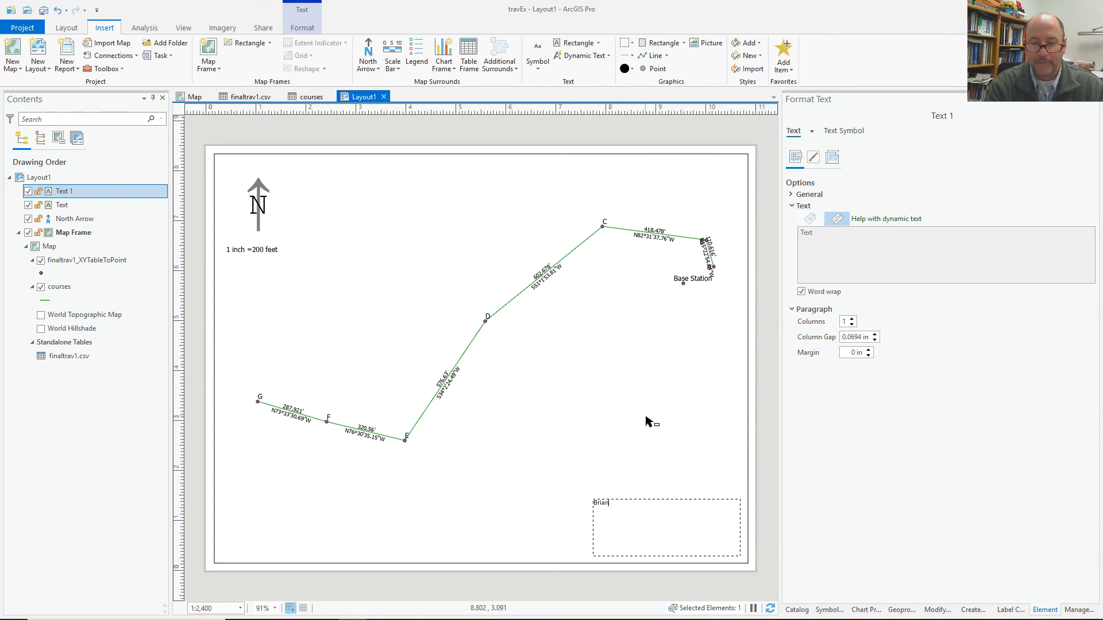
{"action": "type", "text": "Brian"}
{"action": "key", "text": "Return"}
{"action": "type", "text": "12-1"}
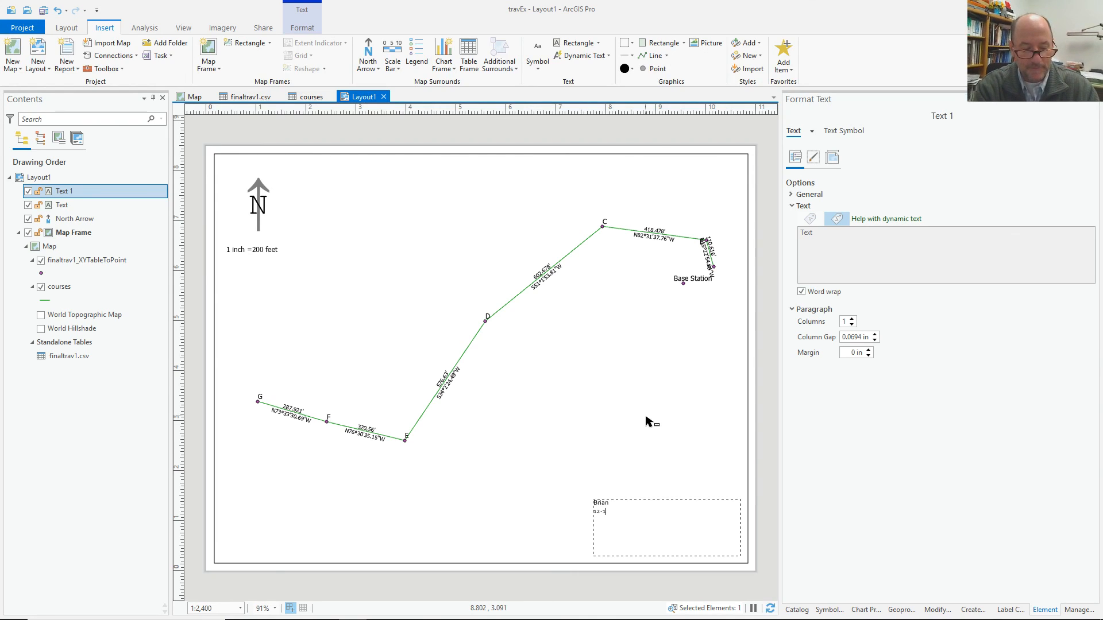
{"action": "type", "text": "3-2019"}
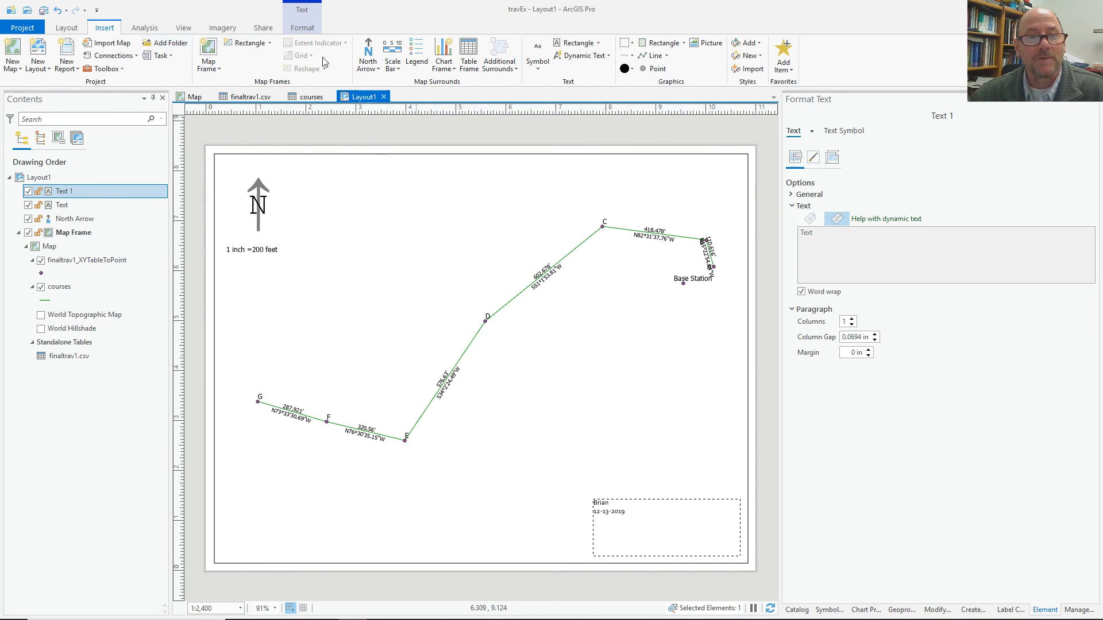
{"action": "left_click", "coordinate": [264, 27]}
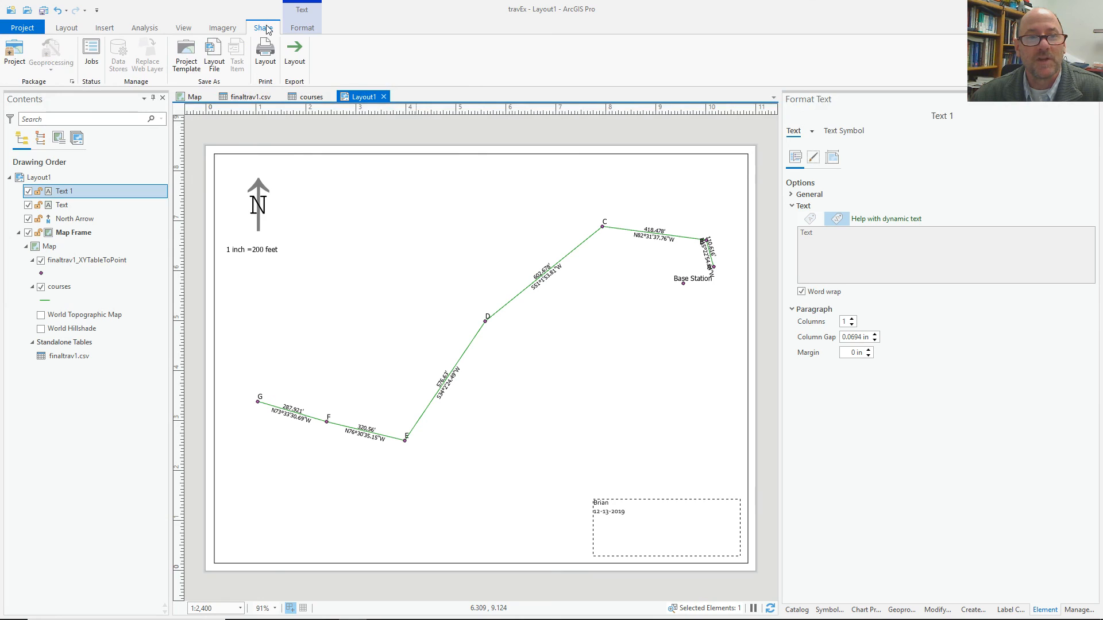
{"action": "left_click", "coordinate": [294, 54]}
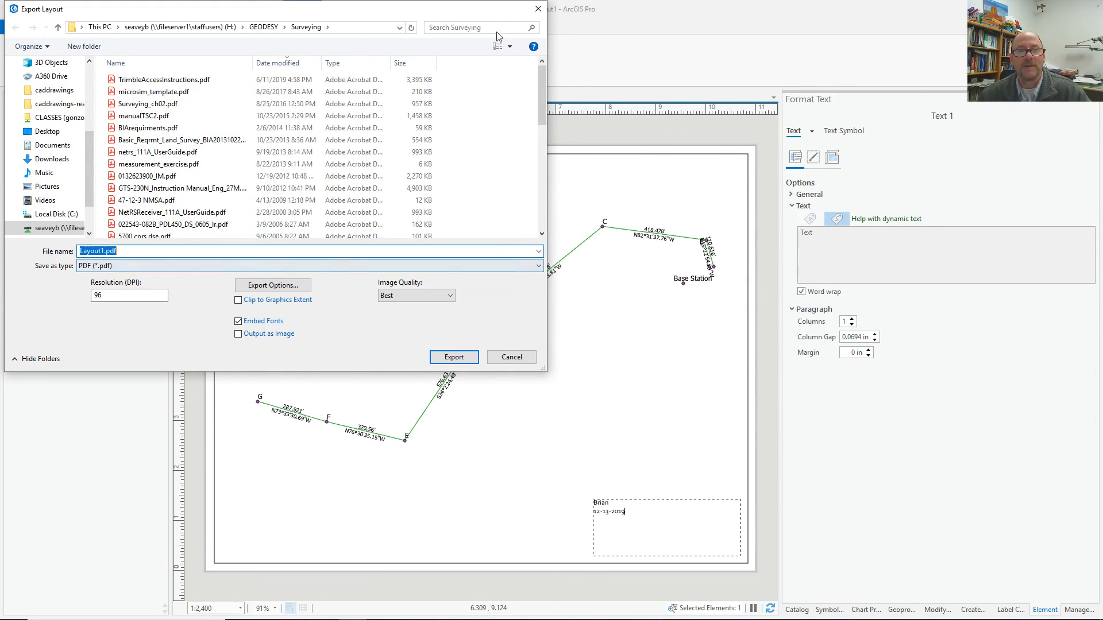
{"action": "left_click", "coordinate": [538, 8]}
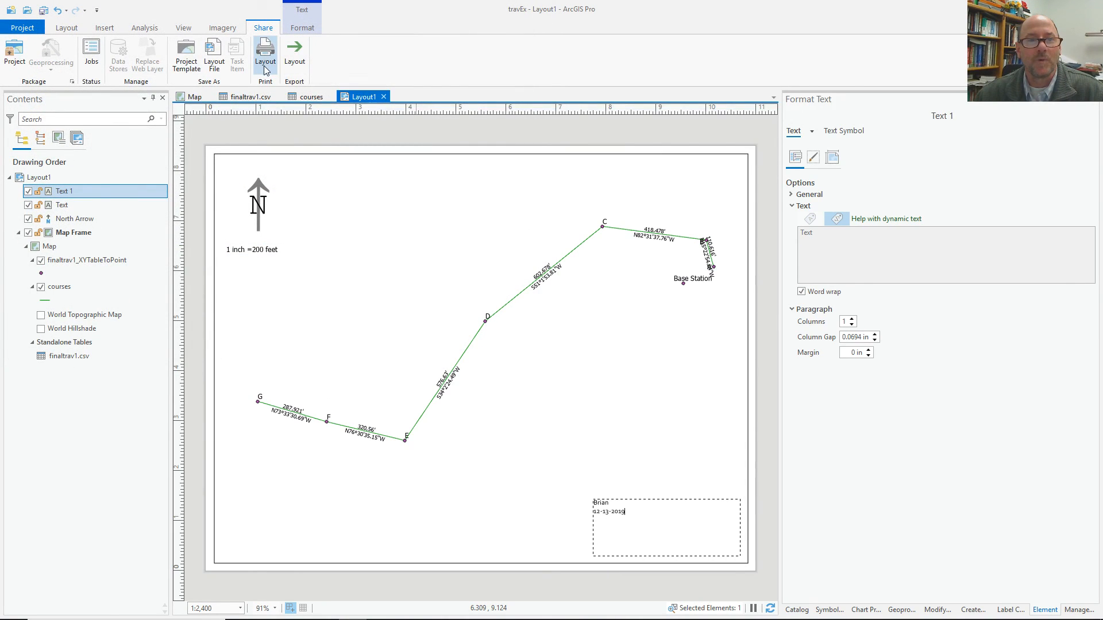